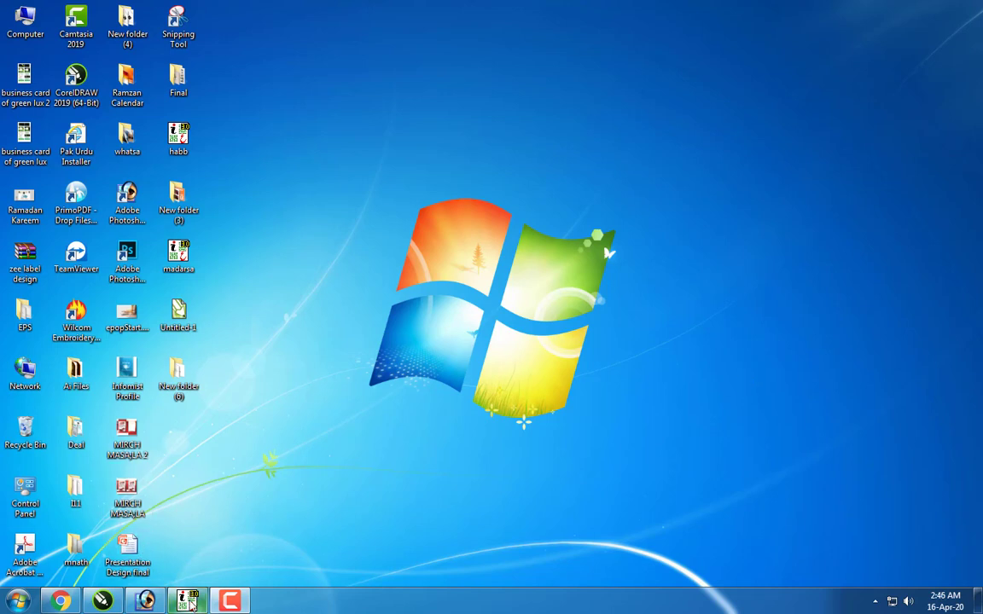
Step: Switch to InPage and look over the Urdu poster text in the Untitled-1 document
{"action": "left_click", "coordinate": [187, 600]}
{"action": "scroll", "coordinate": [726, 204], "scroll_direction": "up", "scroll_amount": 3}
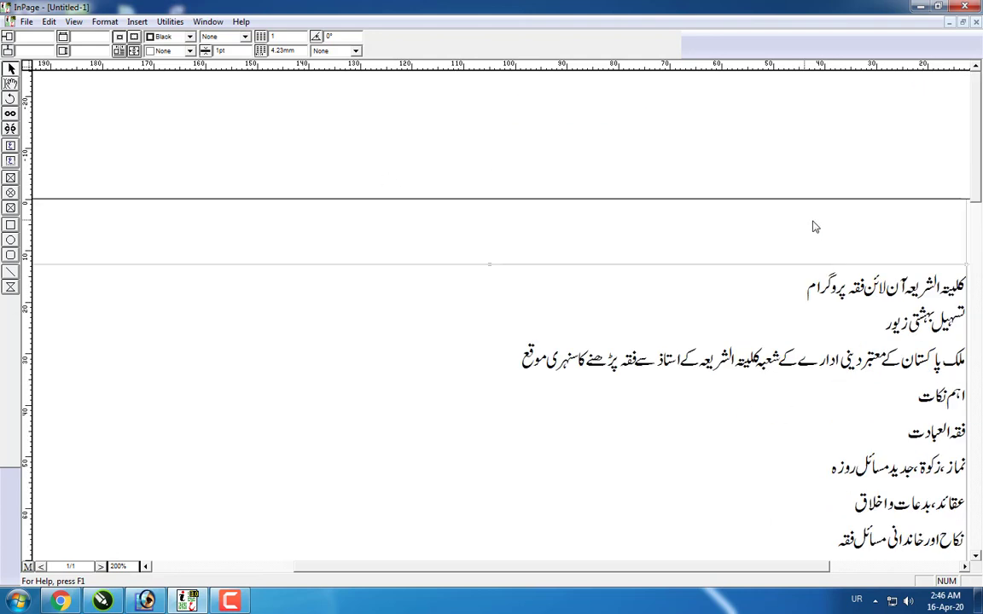
{"action": "scroll", "coordinate": [726, 204], "scroll_direction": "down", "scroll_amount": 1}
{"action": "scroll", "coordinate": [511, 377], "scroll_direction": "down", "scroll_amount": 3}
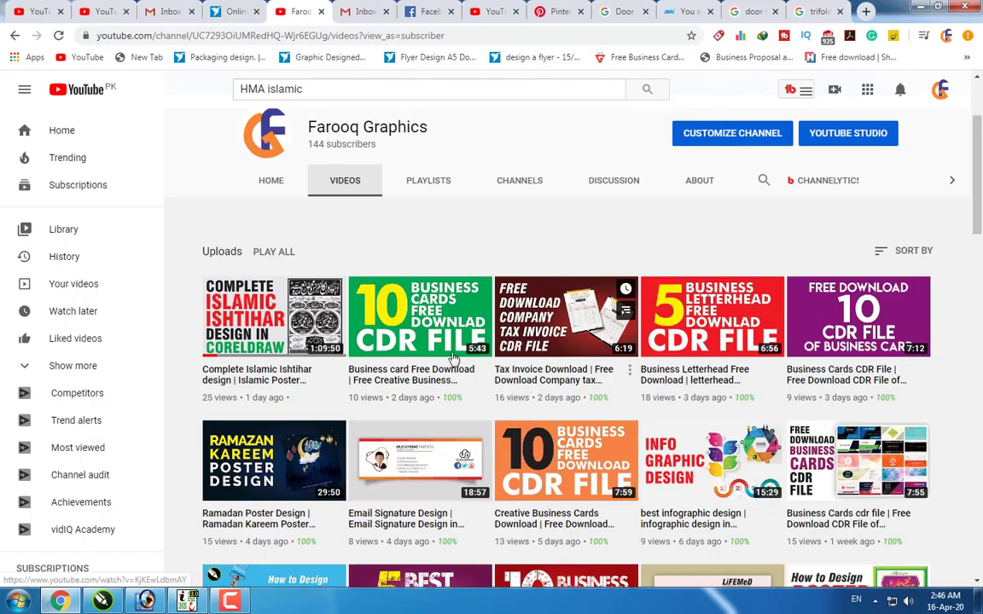
Step: Switch to the browser and look through the YouTube channel's uploads for the InPage installation video
{"action": "left_click", "coordinate": [60, 601]}
{"action": "scroll", "coordinate": [381, 341], "scroll_direction": "down", "scroll_amount": 8}
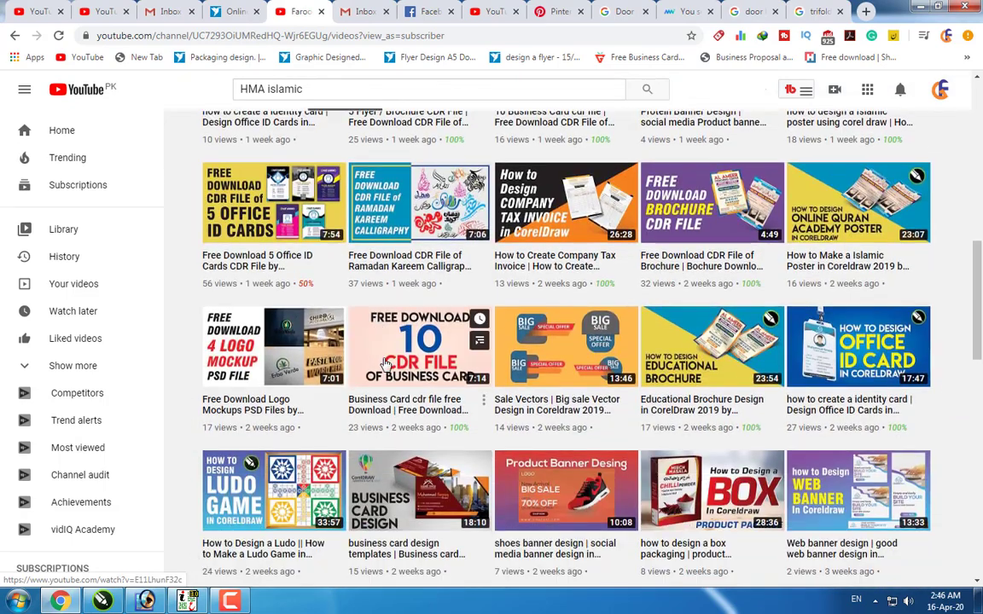
{"action": "scroll", "coordinate": [397, 361], "scroll_direction": "down", "scroll_amount": 2}
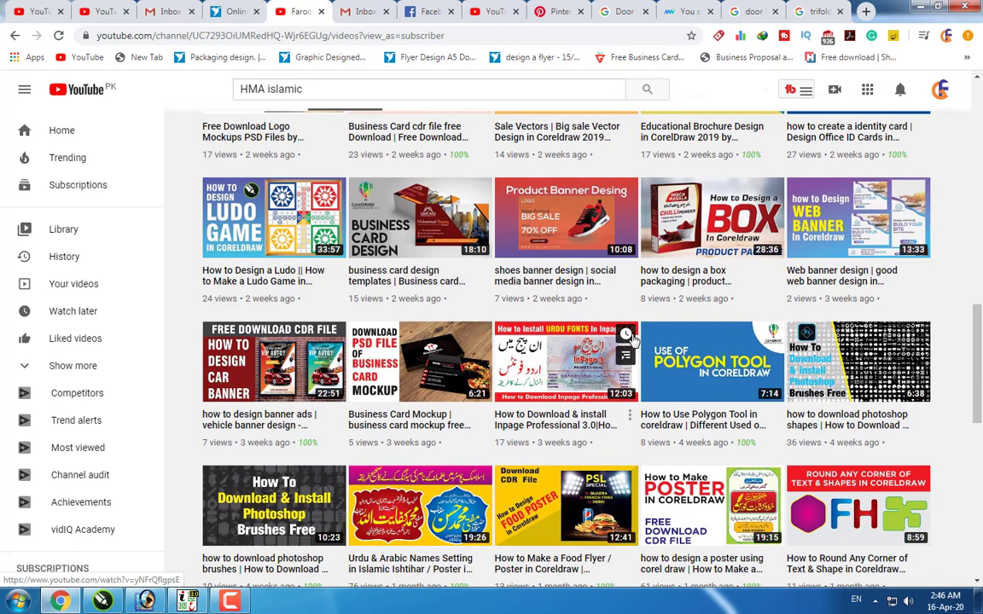
{"action": "left_click", "coordinate": [911, 7]}
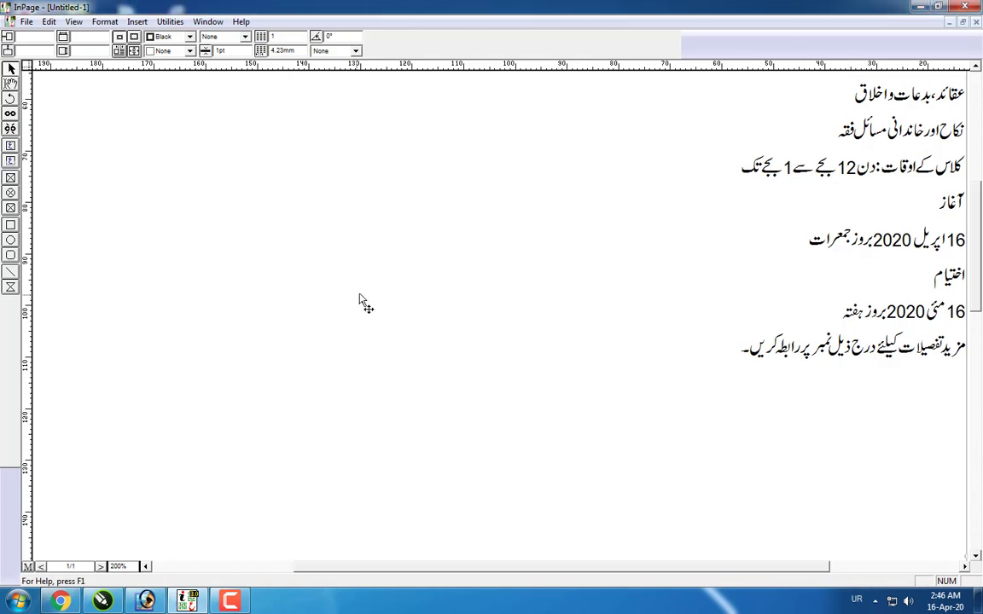
Step: Change the font of the entire Urdu text in InPage to Faiz Nastaliq
{"action": "scroll", "coordinate": [622, 298], "scroll_direction": "up", "scroll_amount": 5}
{"action": "scroll", "coordinate": [622, 299], "scroll_direction": "down", "scroll_amount": 5}
{"action": "scroll", "coordinate": [636, 303], "scroll_direction": "up", "scroll_amount": 5}
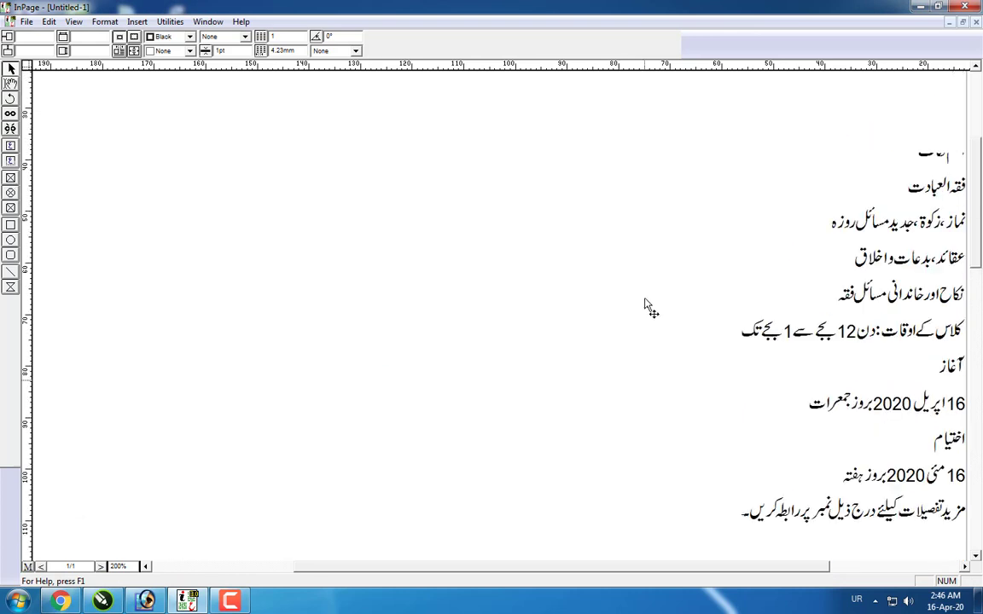
{"action": "left_click", "coordinate": [10, 85]}
{"action": "triple_click", "coordinate": [392, 301]}
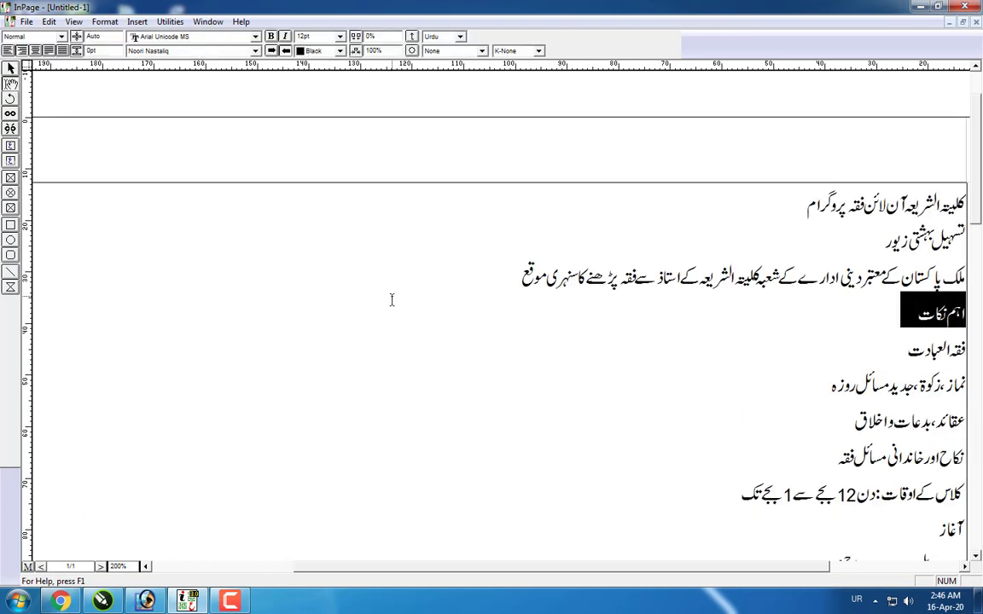
{"action": "key", "text": "ctrl+a"}
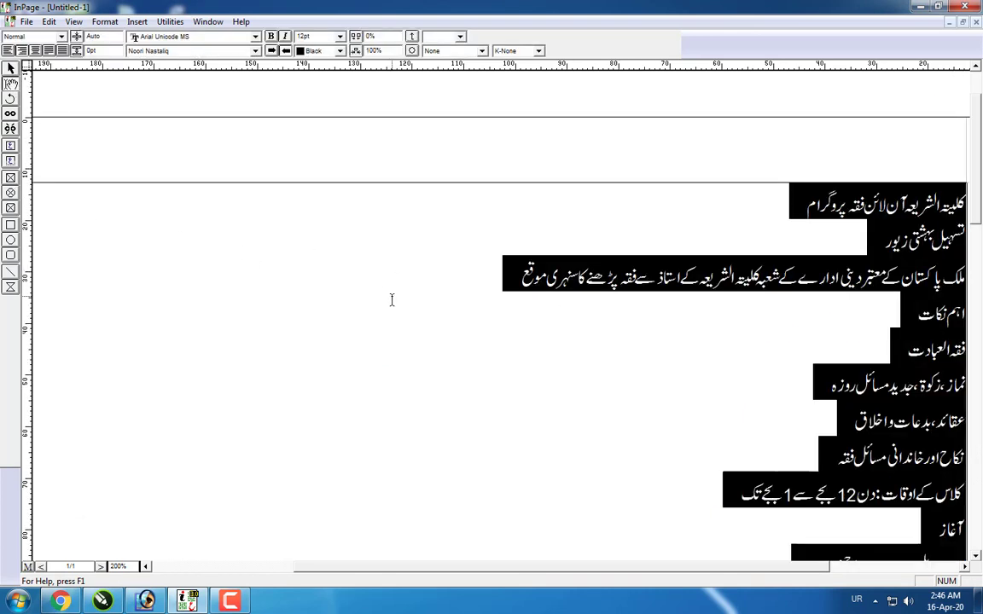
{"action": "left_click", "coordinate": [255, 50]}
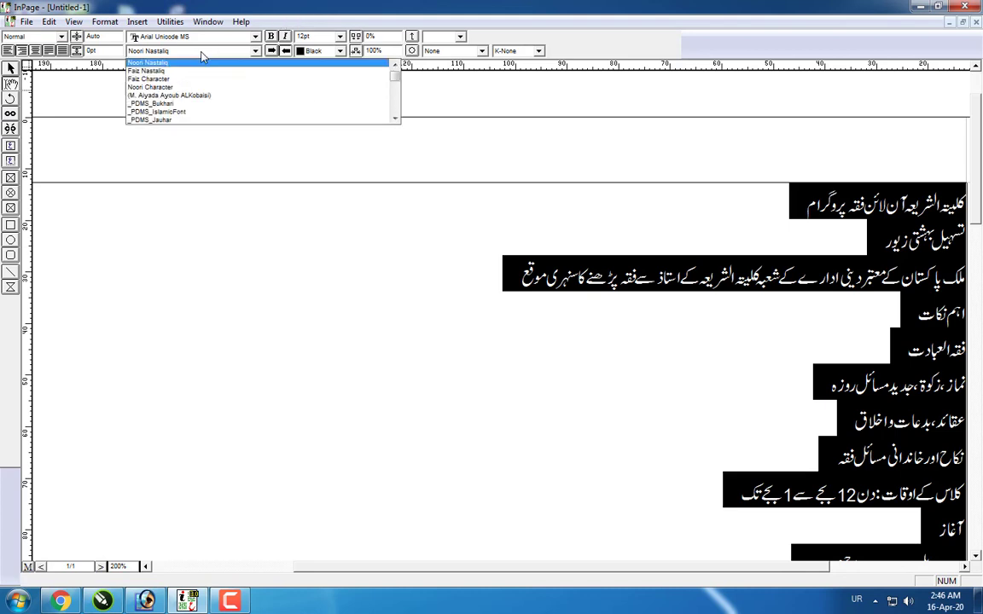
{"action": "left_click", "coordinate": [162, 71]}
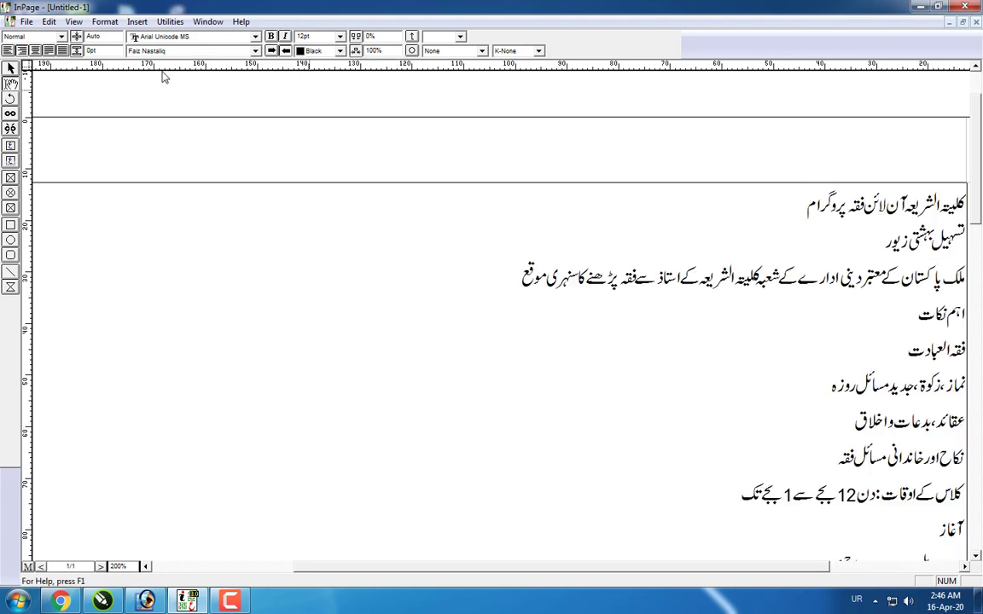
Step: Split the first heading line so that "آن لائن فقہ پروگرام" starts on its own line
{"action": "left_click", "coordinate": [814, 203]}
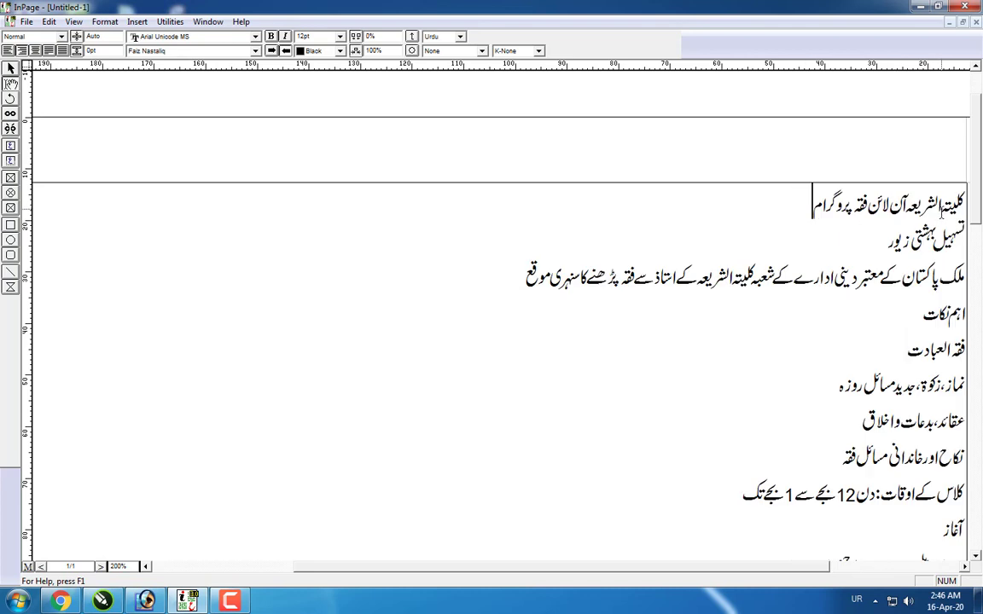
{"action": "left_click", "coordinate": [902, 205]}
{"action": "left_click_drag", "start_coordinate": [795, 213], "coordinate": [978, 213]}
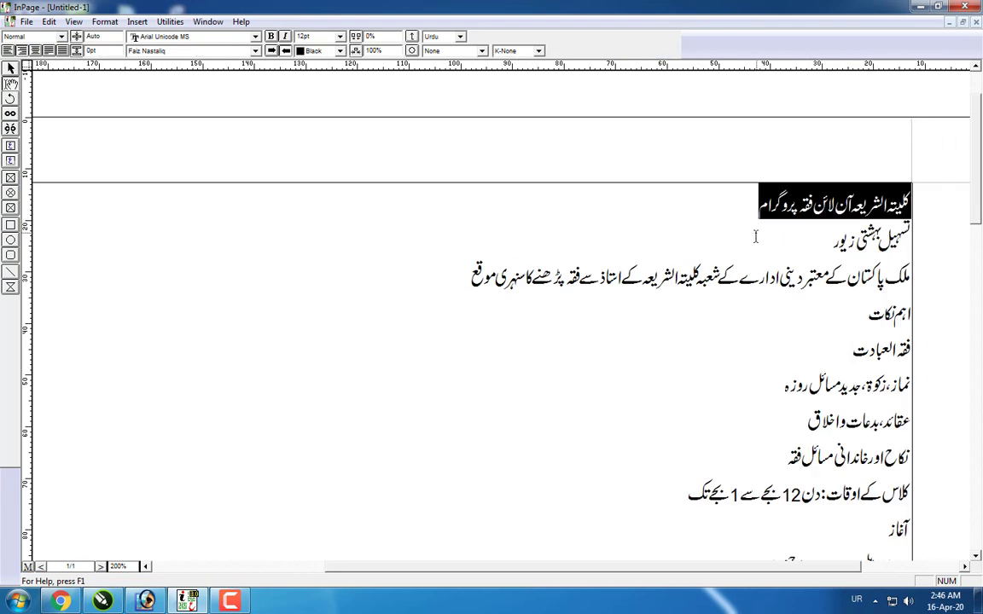
{"action": "left_click", "coordinate": [850, 204]}
{"action": "key", "text": "Return"}
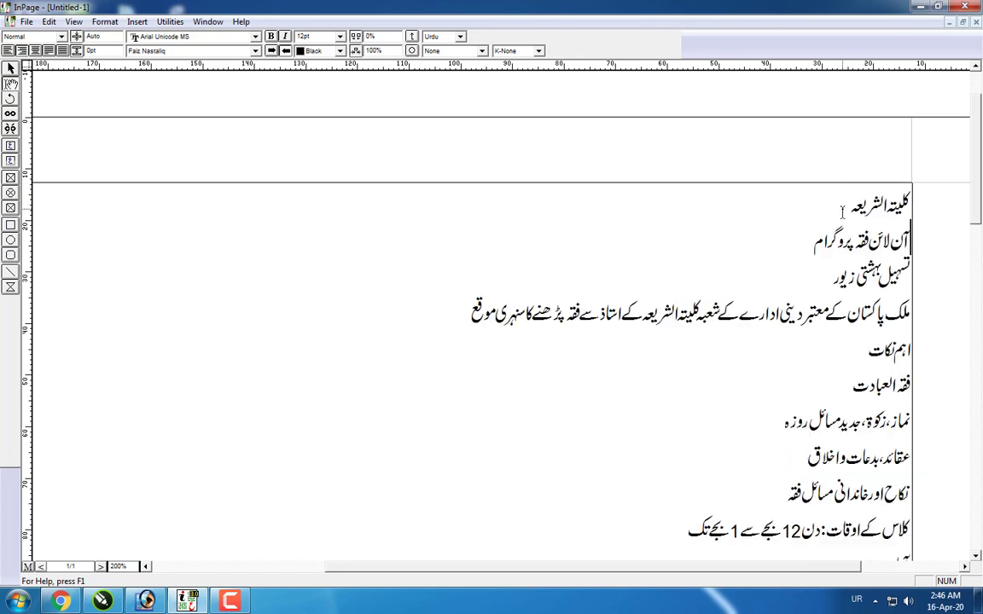
Step: Apply the K-Always option to the second line, "آن لائن فقہ پروگرام"
{"action": "left_click_drag", "start_coordinate": [806, 231], "coordinate": [914, 221]}
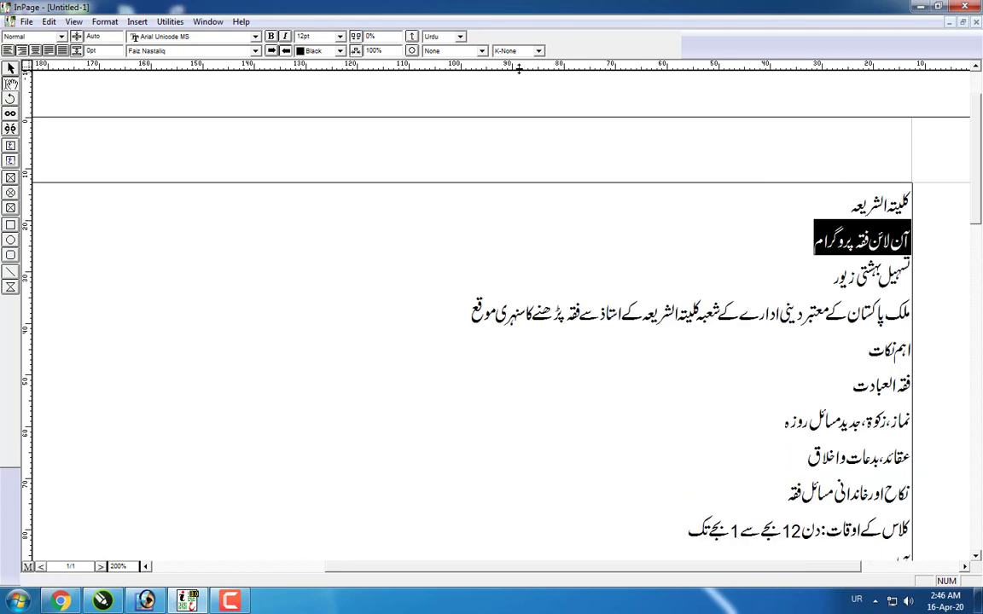
{"action": "left_click", "coordinate": [511, 51]}
{"action": "left_click", "coordinate": [507, 77]}
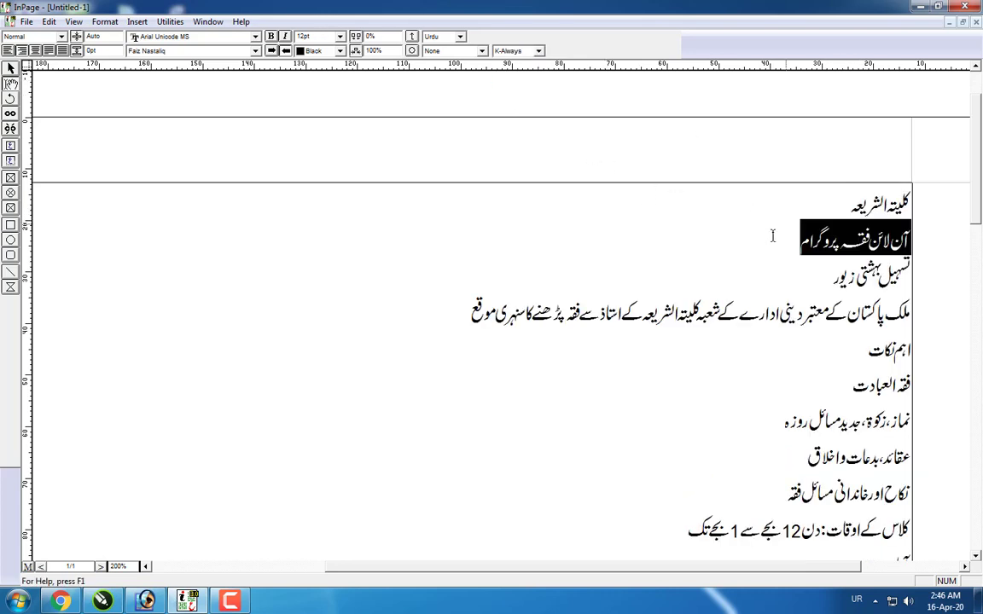
{"action": "left_click", "coordinate": [798, 239]}
{"action": "left_click_drag", "start_coordinate": [786, 246], "coordinate": [974, 232]}
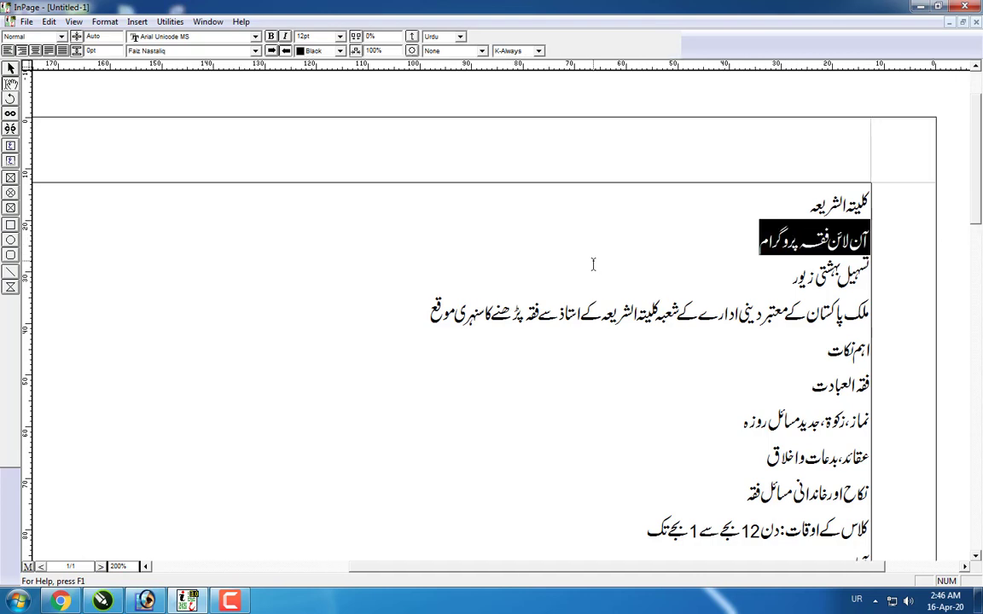
{"action": "left_click_drag", "start_coordinate": [803, 209], "coordinate": [902, 200]}
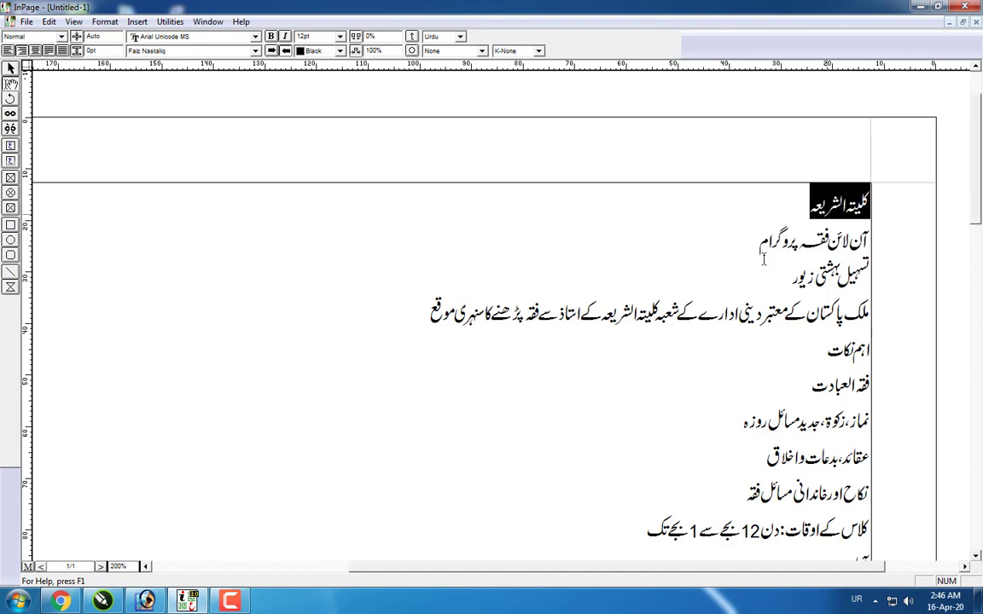
{"action": "left_click_drag", "start_coordinate": [776, 272], "coordinate": [900, 227]}
{"action": "left_click", "coordinate": [805, 203]}
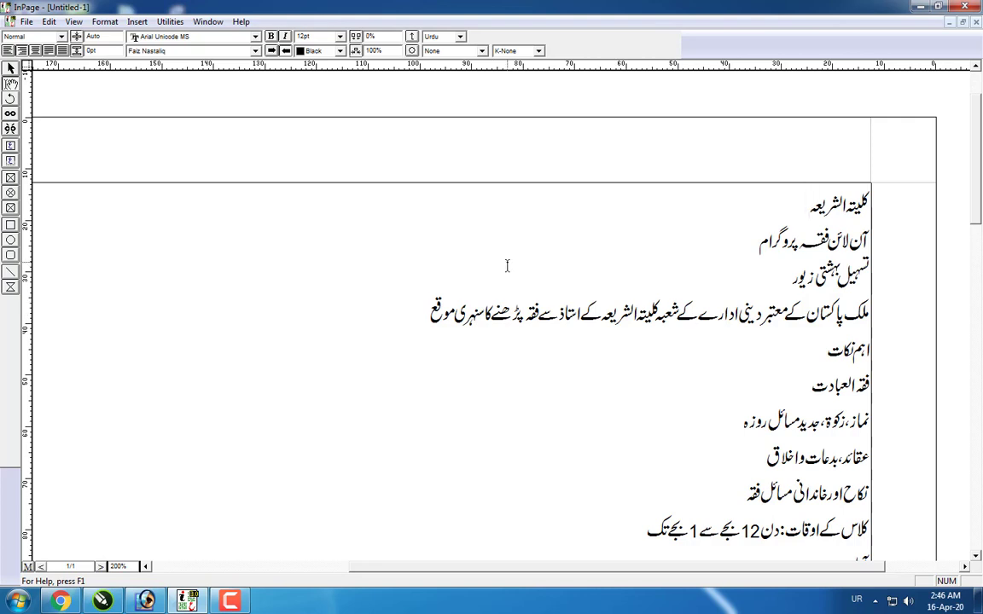
Step: Set the font of the first heading line, "کلیتہ الشریعہ", to AlQalam Telenor
{"action": "left_click_drag", "start_coordinate": [804, 208], "coordinate": [890, 203]}
{"action": "left_click", "coordinate": [181, 51]}
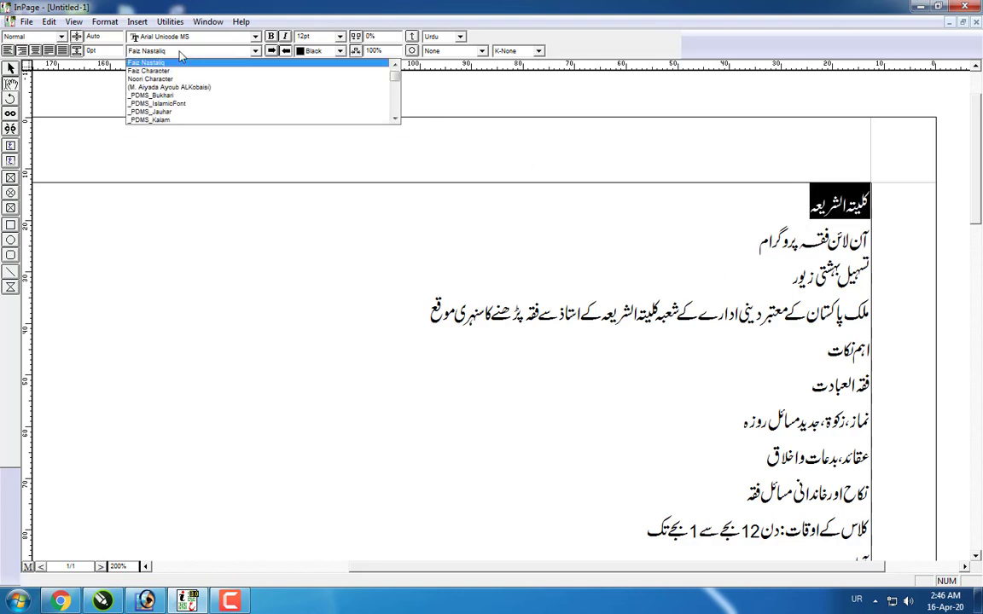
{"action": "key", "text": "Down"}
{"action": "key", "text": "Down"}
{"action": "key", "text": "Down"}
{"action": "key", "text": "Down"}
{"action": "key", "text": "Down"}
{"action": "key", "text": "Down"}
{"action": "key", "text": "Down"}
{"action": "key", "text": "Down"}
{"action": "key", "text": "Down"}
{"action": "key", "text": "Down"}
{"action": "key", "text": "Down"}
{"action": "key", "text": "Down"}
{"action": "key", "text": "Down"}
{"action": "key", "text": "Down"}
{"action": "key", "text": "Down"}
{"action": "key", "text": "Down"}
{"action": "key", "text": "Down"}
{"action": "key", "text": "Down"}
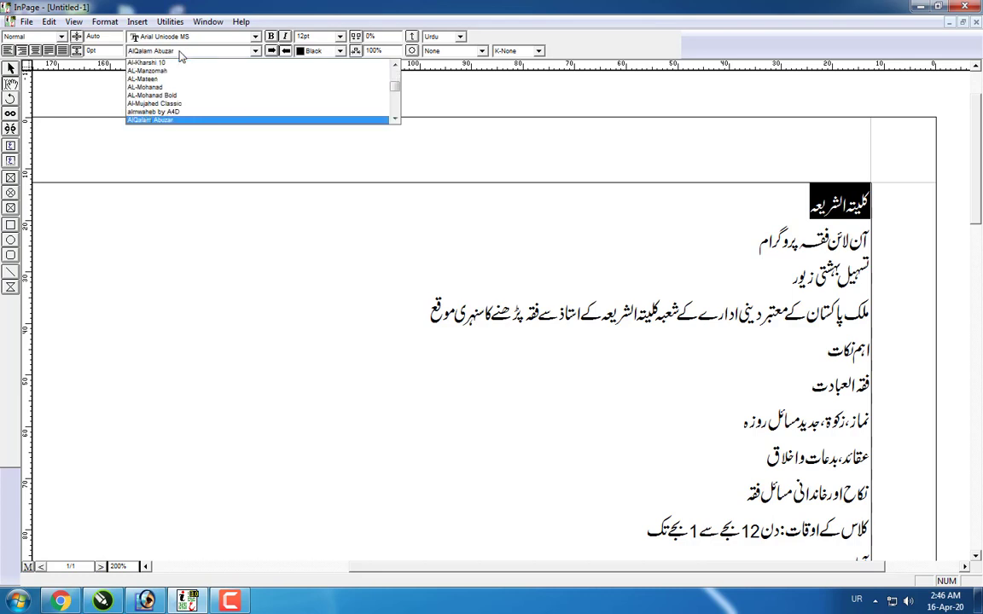
{"action": "key", "text": "Down"}
{"action": "key", "text": "Down"}
{"action": "key", "text": "Down"}
{"action": "key", "text": "Down"}
{"action": "key", "text": "Down"}
{"action": "key", "text": "Down"}
{"action": "key", "text": "Down"}
{"action": "key", "text": "Down"}
{"action": "key", "text": "Down"}
{"action": "key", "text": "Down"}
{"action": "key", "text": "Down"}
{"action": "key", "text": "Down"}
{"action": "key", "text": "Down"}
{"action": "key", "text": "Down"}
{"action": "key", "text": "Down"}
{"action": "key", "text": "Down"}
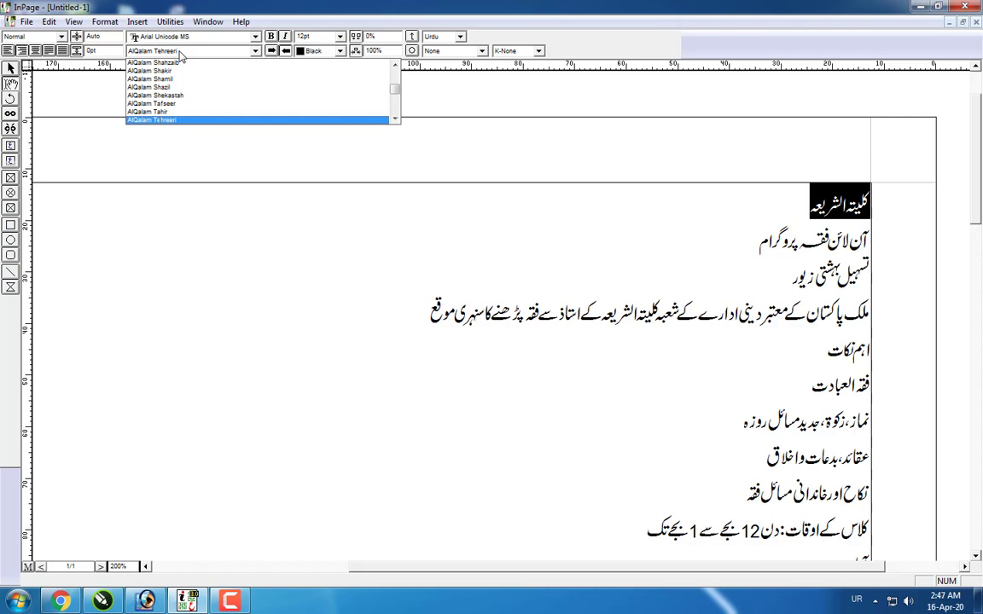
{"action": "key", "text": "Down"}
{"action": "key", "text": "Down"}
{"action": "key", "text": "Up"}
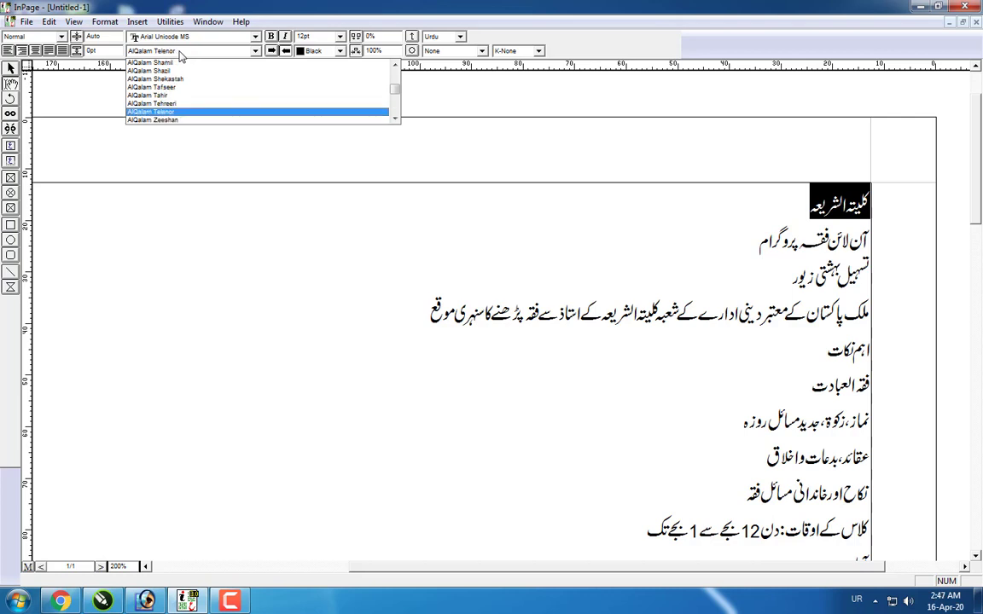
{"action": "key", "text": "Return"}
{"action": "left_click", "coordinate": [611, 207]}
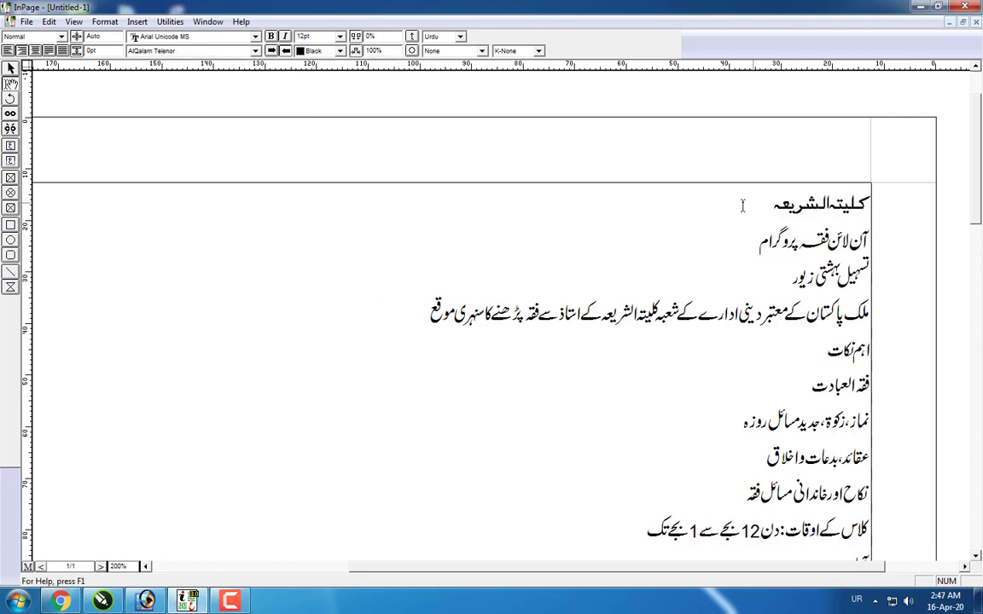
Step: Look over the formatted Urdu text from the heading down to the contact line
{"action": "left_click_drag", "start_coordinate": [887, 206], "coordinate": [779, 223]}
{"action": "left_click", "coordinate": [707, 238]}
{"action": "scroll", "coordinate": [761, 273], "scroll_direction": "down", "scroll_amount": 2}
{"action": "scroll", "coordinate": [752, 149], "scroll_direction": "down", "scroll_amount": 7}
{"action": "scroll", "coordinate": [756, 256], "scroll_direction": "up", "scroll_amount": 11}
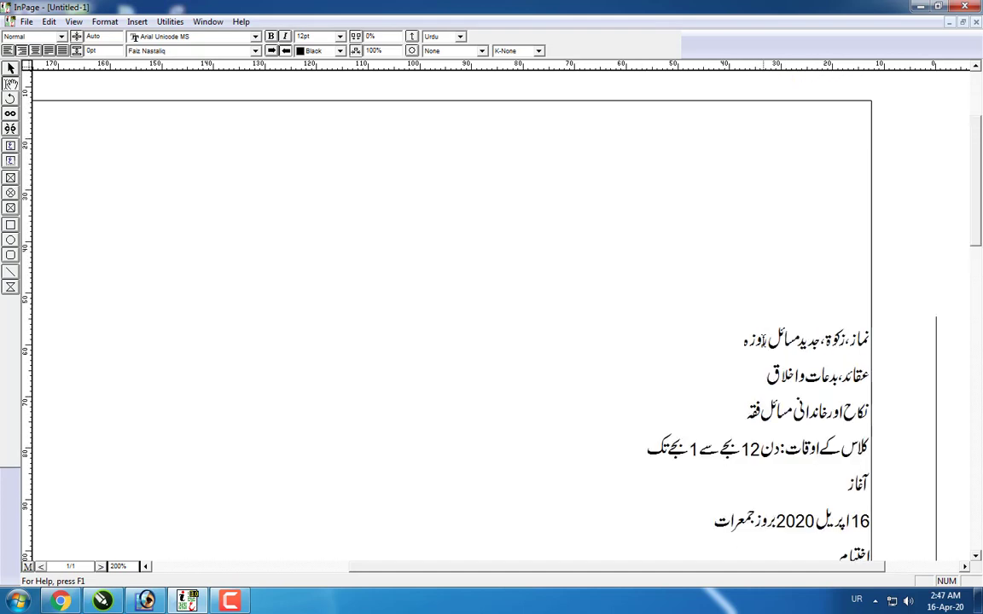
{"action": "scroll", "coordinate": [822, 295], "scroll_direction": "down", "scroll_amount": 4}
{"action": "scroll", "coordinate": [822, 295], "scroll_direction": "down", "scroll_amount": 5}
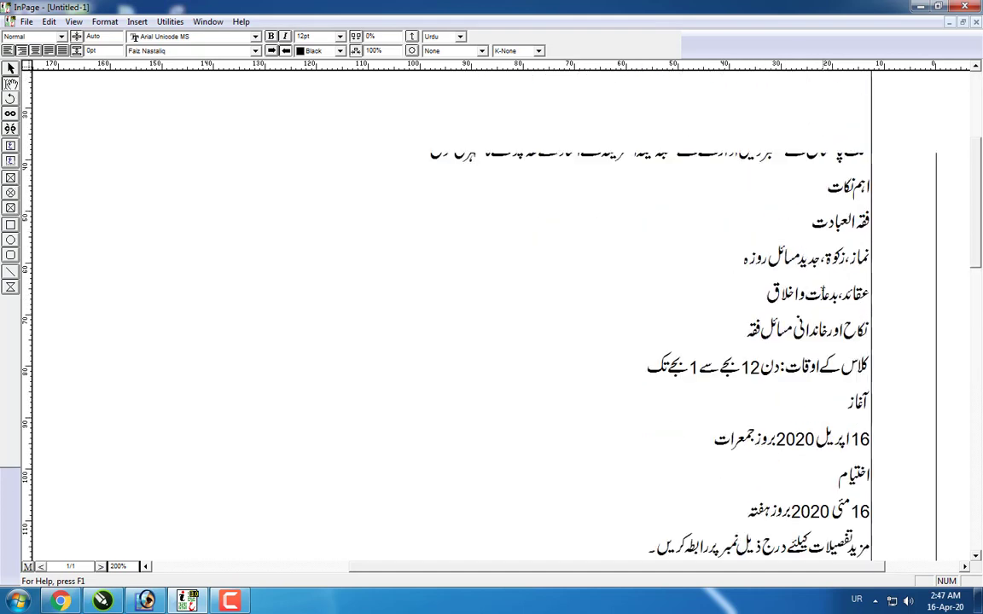
{"action": "scroll", "coordinate": [821, 294], "scroll_direction": "up", "scroll_amount": 3}
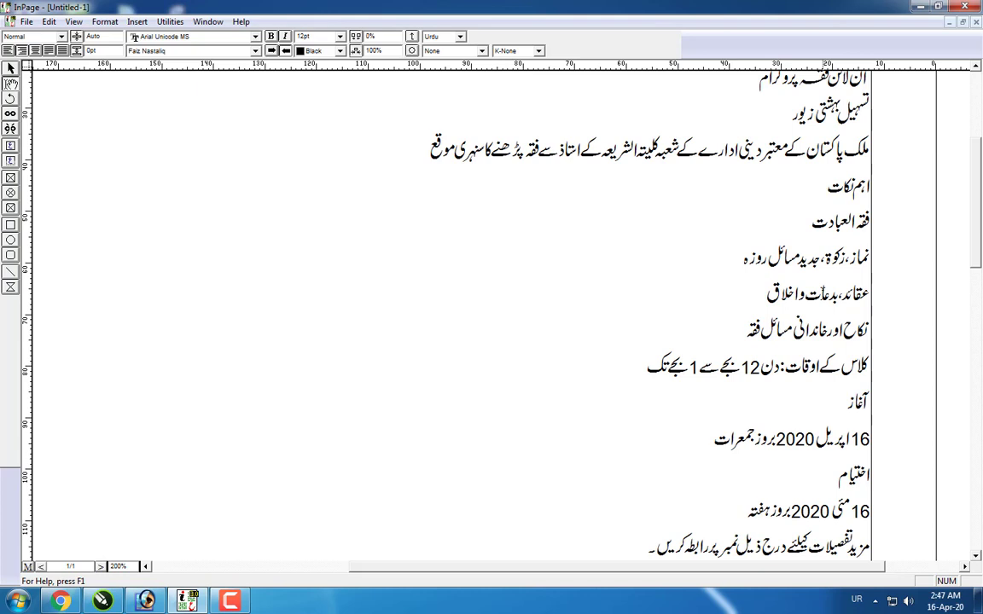
Step: Save page 1 as Untitled-1.pdf with all text exported as curves and the file shown in its folder
{"action": "left_click", "coordinate": [26, 22]}
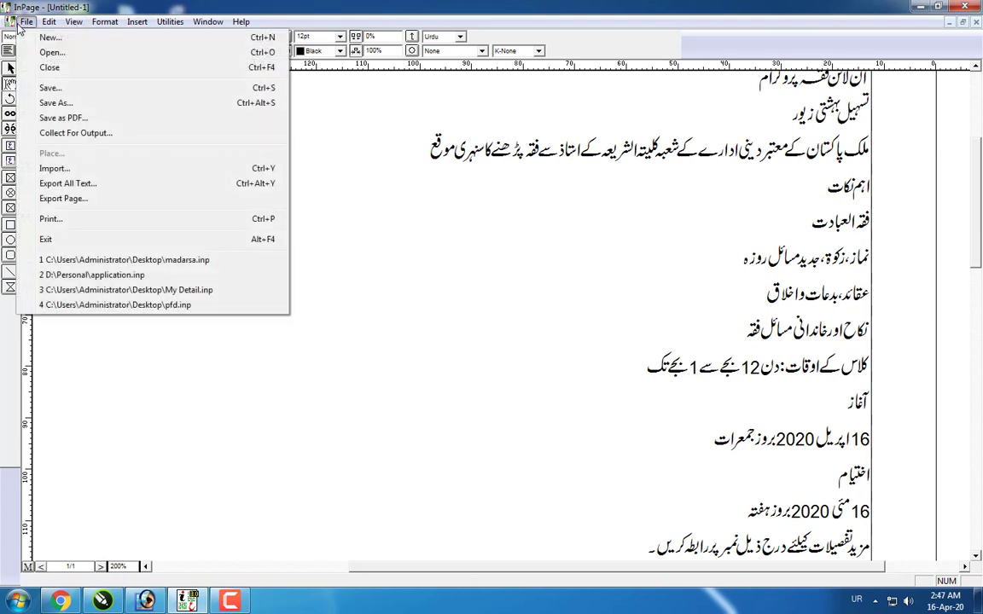
{"action": "left_click", "coordinate": [92, 118]}
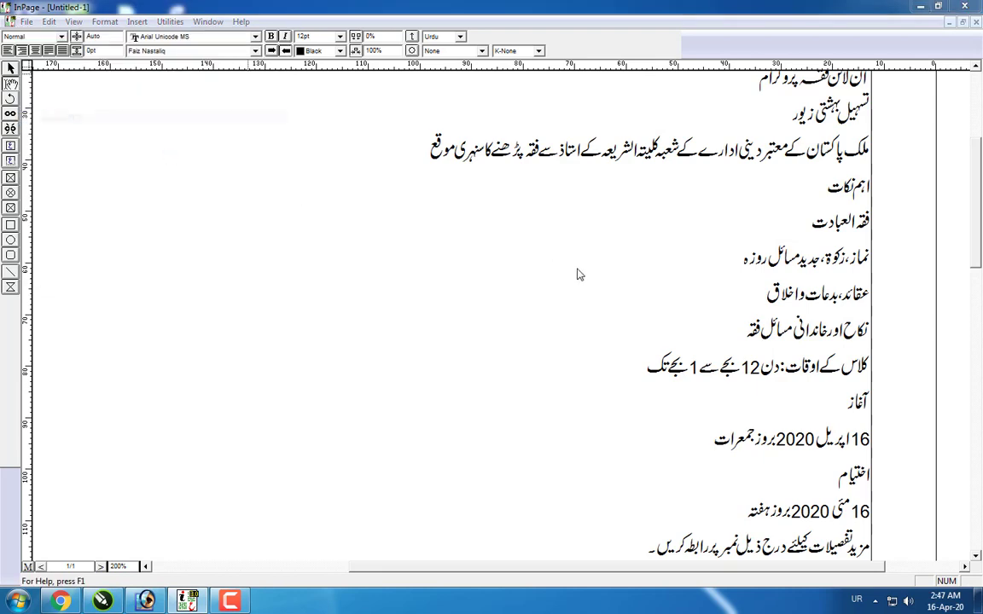
{"action": "left_click", "coordinate": [620, 311]}
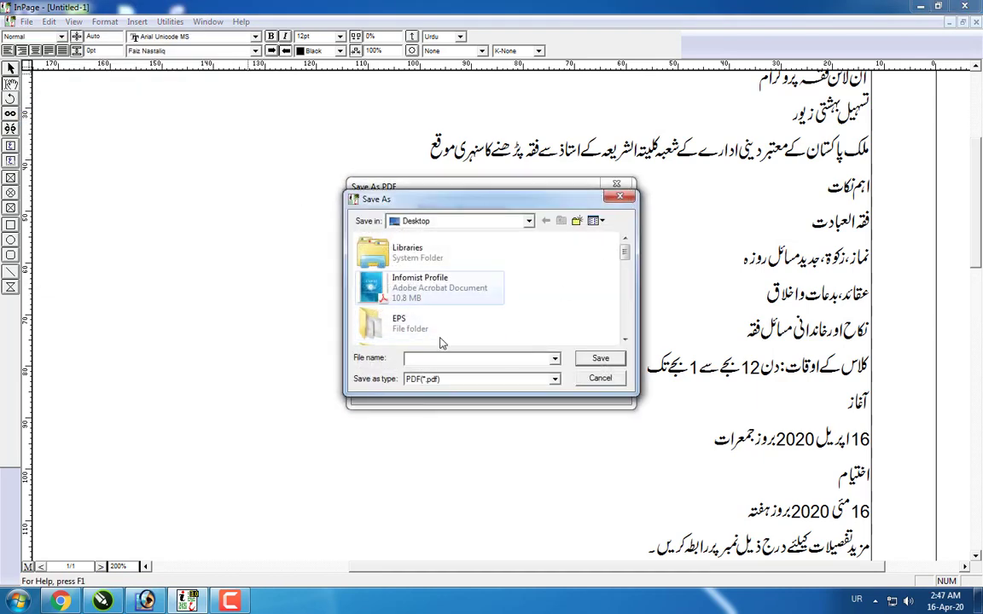
{"action": "left_click", "coordinate": [619, 198]}
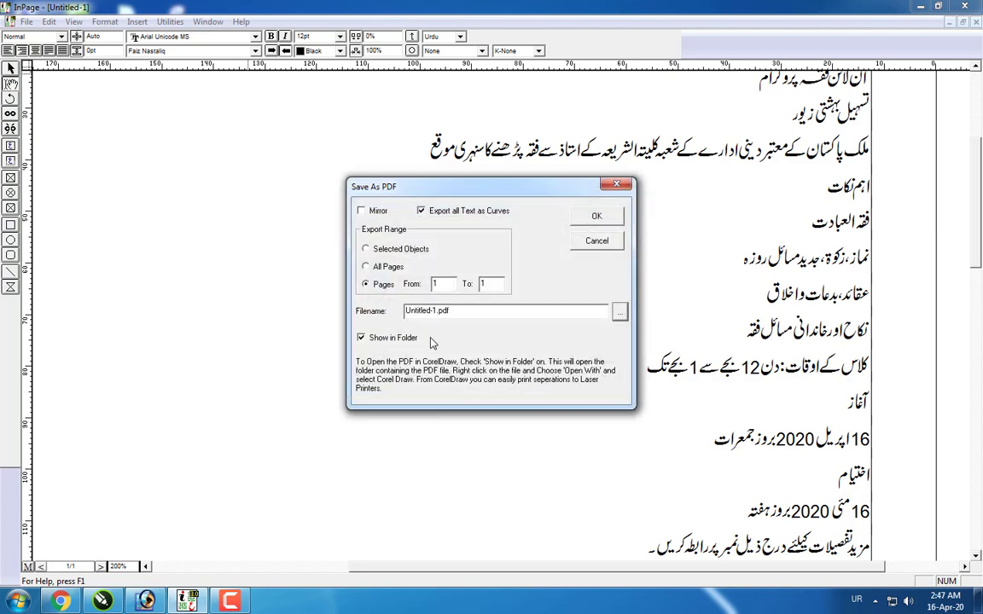
{"action": "left_click", "coordinate": [592, 218]}
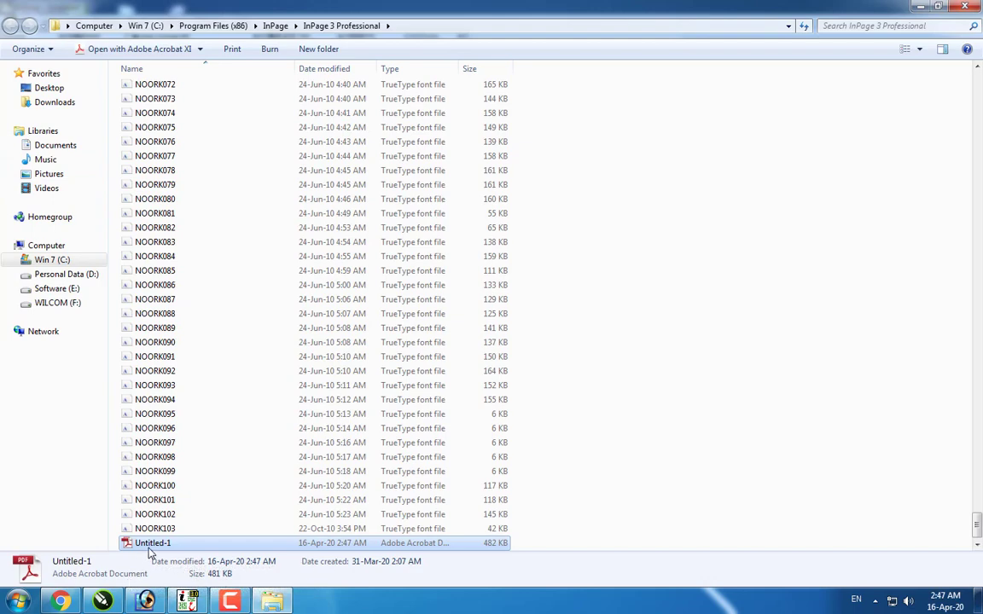
Step: Bring the Untitled-1 PDF from its folder into the blank CorelDRAW document, importing its text as Text, and place it
{"action": "left_click_drag", "start_coordinate": [149, 553], "coordinate": [274, 333]}
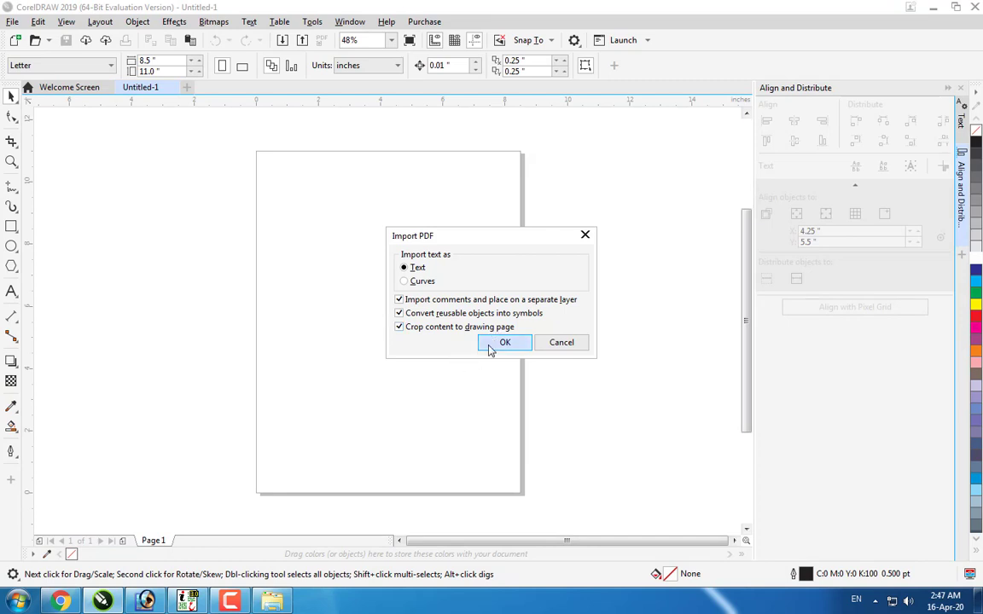
{"action": "left_click", "coordinate": [494, 345]}
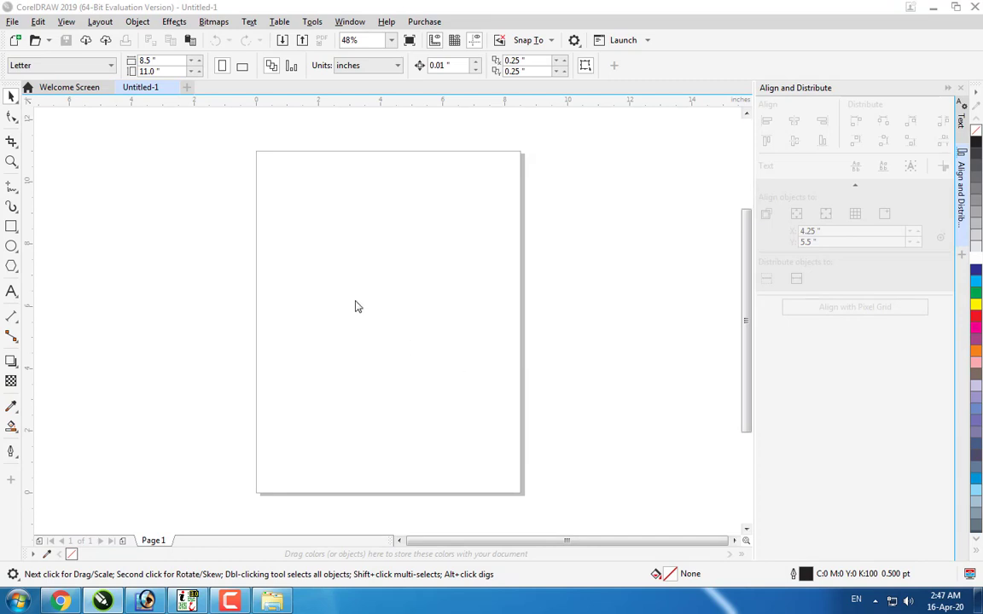
{"action": "left_click", "coordinate": [344, 246]}
Step: Enlarge the imported Urdu text group to about 202% and place it beside the page's left edge
{"action": "left_click_drag", "start_coordinate": [335, 265], "coordinate": [440, 126]}
{"action": "left_click_drag", "start_coordinate": [378, 205], "coordinate": [222, 269]}
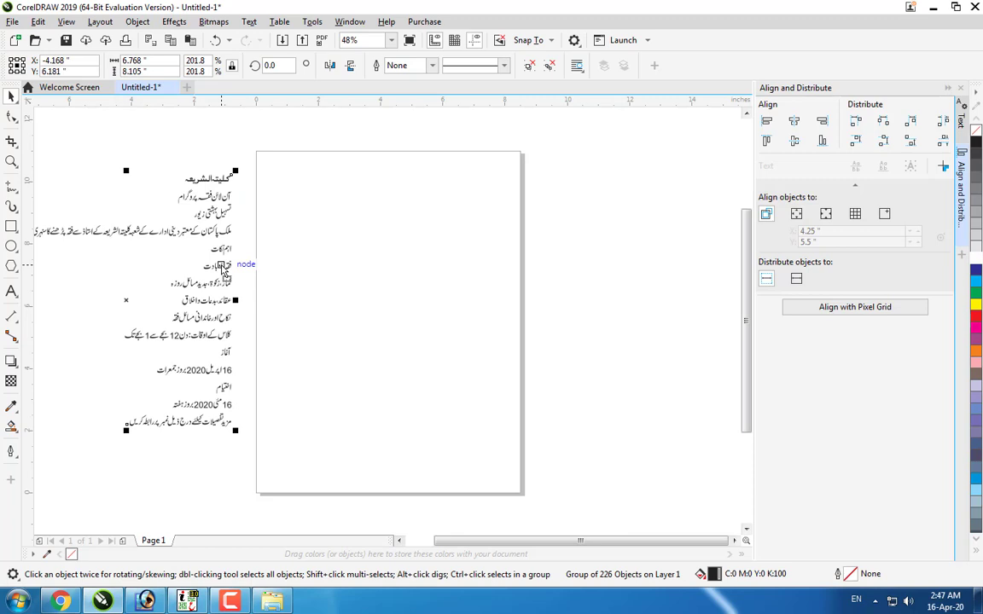
Step: Turn off Overprint Fill for the Urdu text group and move it farther away from the page
{"action": "right_click", "coordinate": [222, 269]}
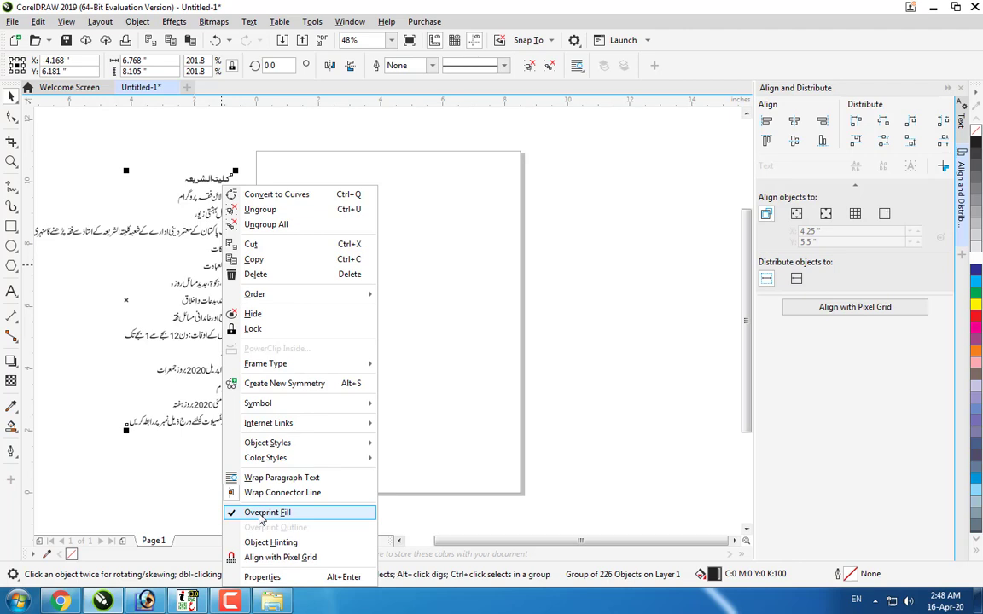
{"action": "left_click", "coordinate": [192, 425]}
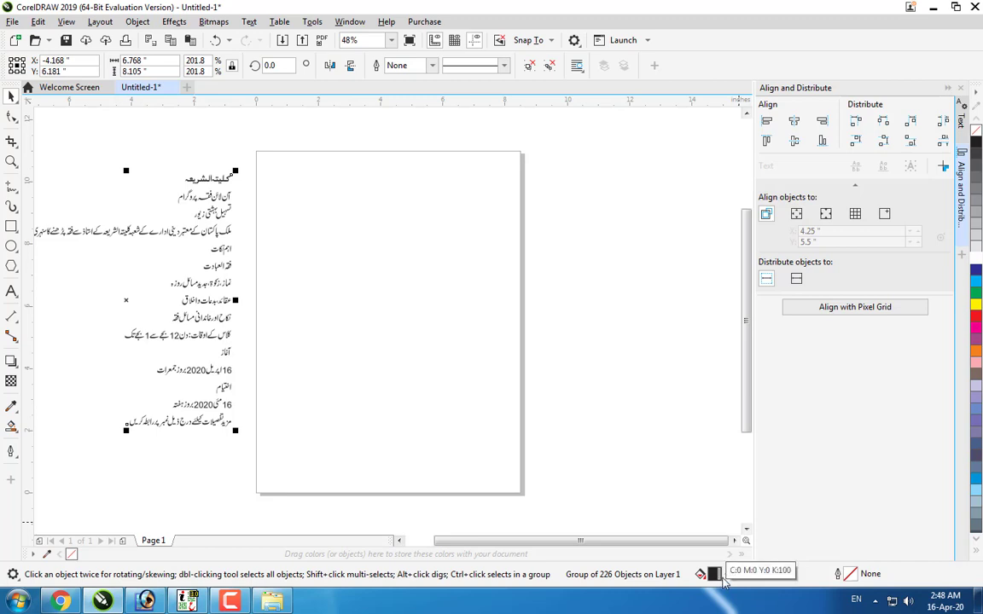
{"action": "right_click", "coordinate": [184, 379]}
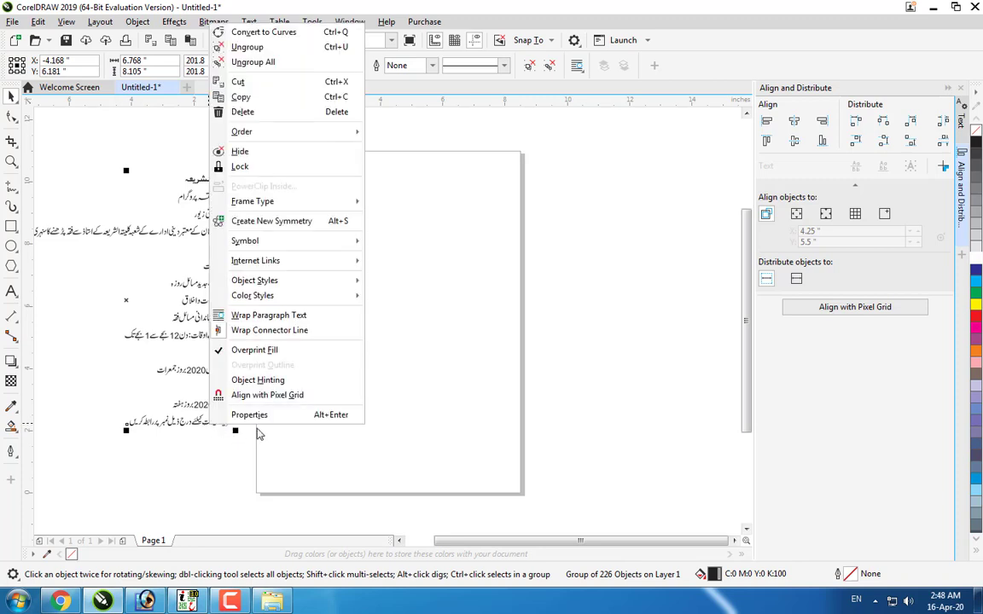
{"action": "left_click", "coordinate": [251, 349]}
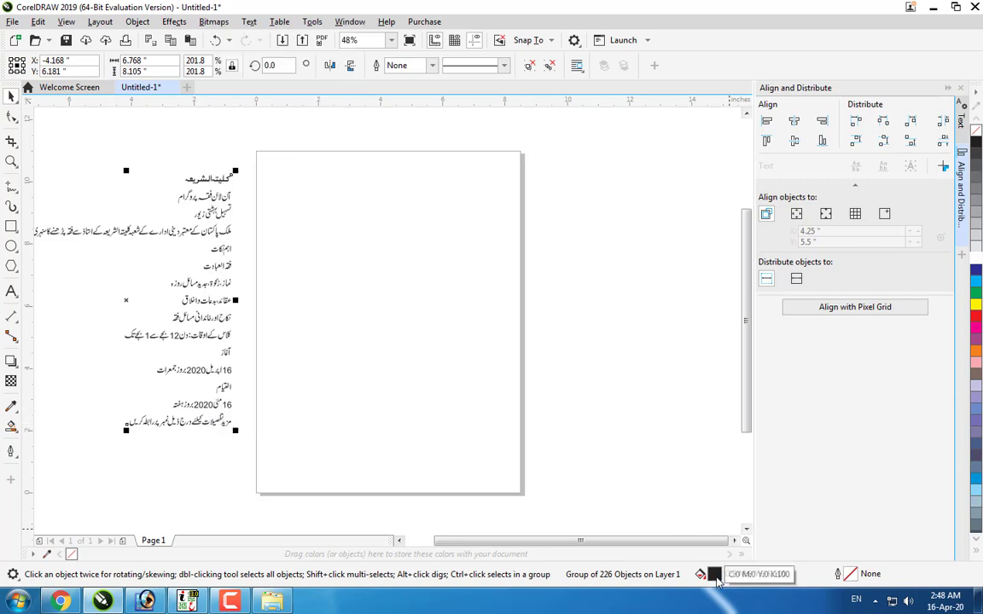
{"action": "left_click_drag", "start_coordinate": [207, 179], "coordinate": [160, 193]}
{"action": "left_click", "coordinate": [200, 162]}
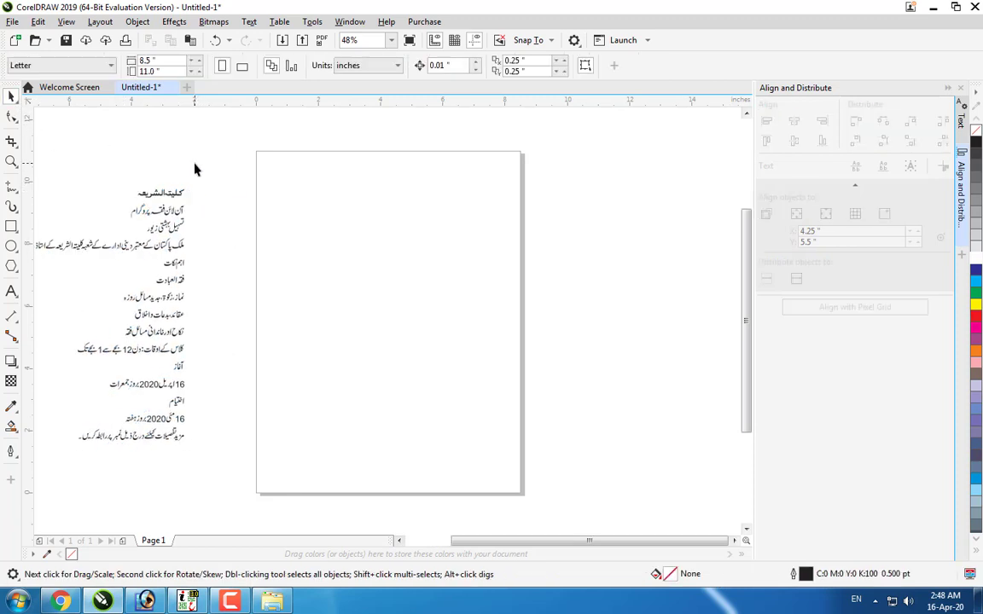
Step: Set the page size to A4 and add a page-sized rectangle frame, with the Align and Distribute docker closed
{"action": "left_click", "coordinate": [25, 67]}
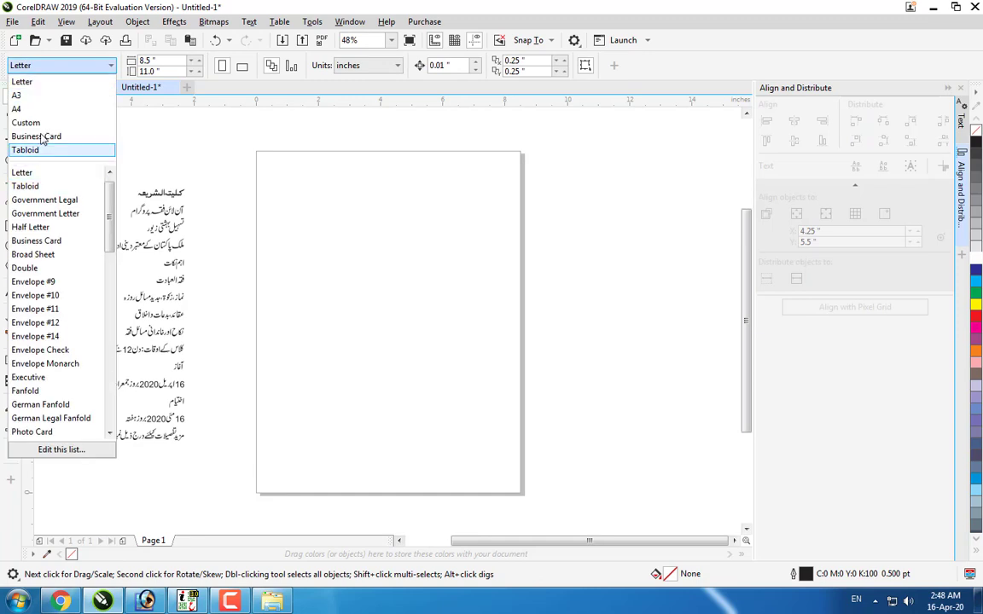
{"action": "left_click", "coordinate": [17, 109]}
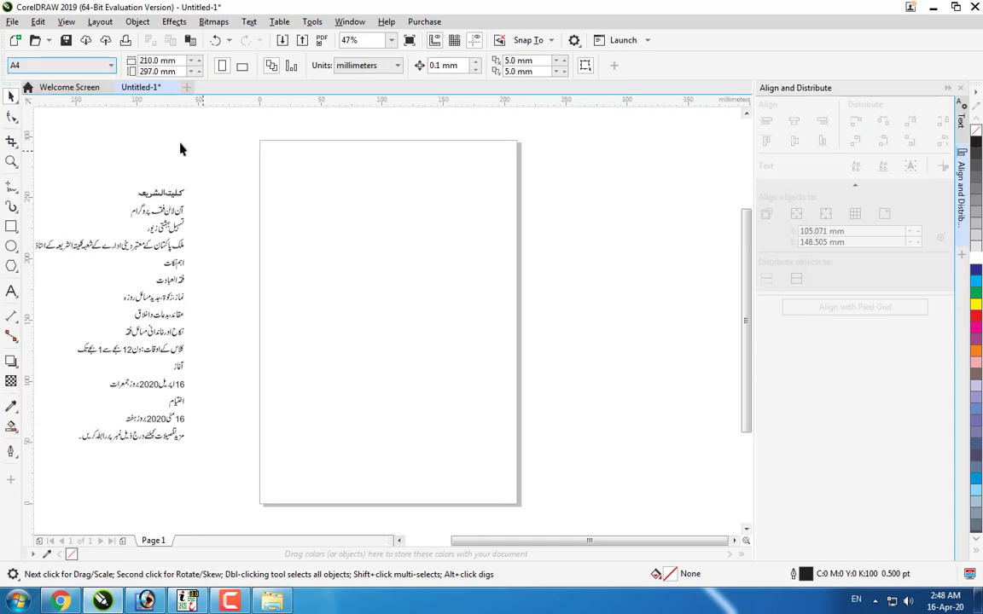
{"action": "double_click", "coordinate": [11, 227]}
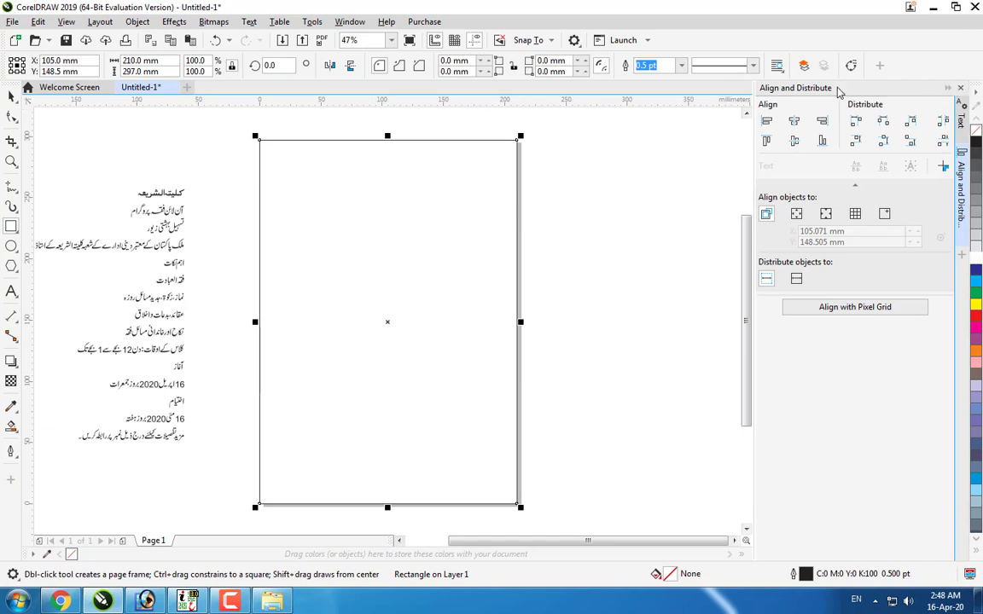
{"action": "left_click", "coordinate": [959, 88]}
{"action": "left_click", "coordinate": [10, 97]}
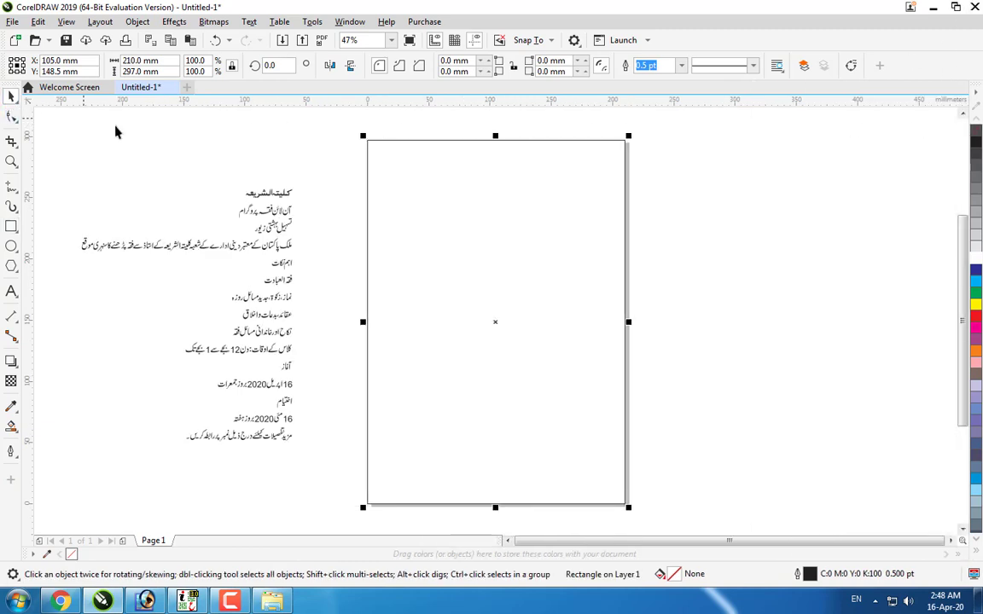
Step: Copy the page frame as a full-width strip about 9 mm high along the page's top edge
{"action": "left_click", "coordinate": [195, 184]}
{"action": "left_click", "coordinate": [622, 299]}
{"action": "left_click_drag", "start_coordinate": [498, 509], "coordinate": [495, 153]}
{"action": "scroll", "coordinate": [495, 153], "scroll_direction": "up", "scroll_amount": 2}
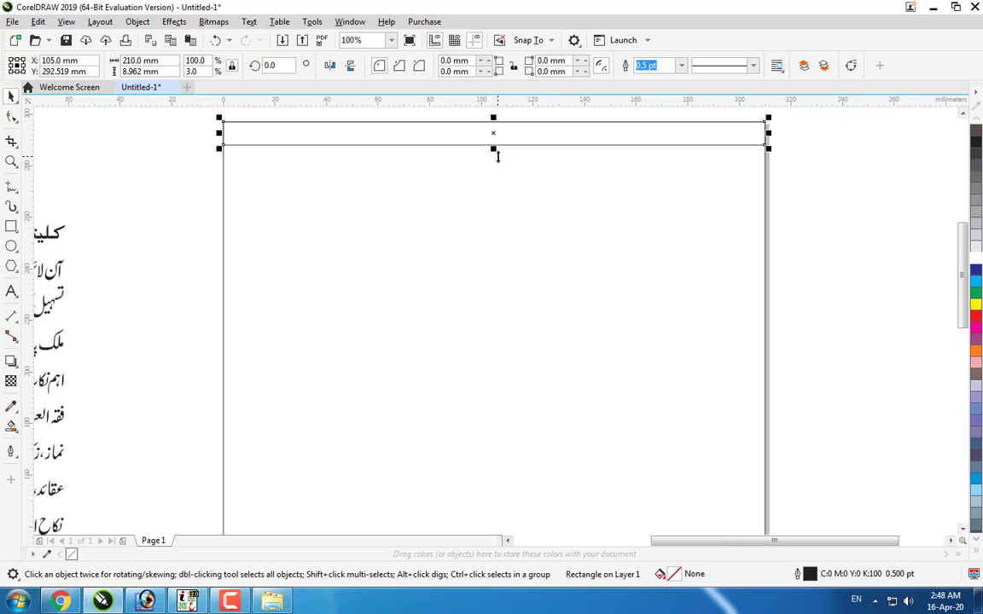
{"action": "scroll", "coordinate": [496, 153], "scroll_direction": "down", "scroll_amount": 2}
{"action": "left_click", "coordinate": [500, 233]}
{"action": "left_click", "coordinate": [654, 196]}
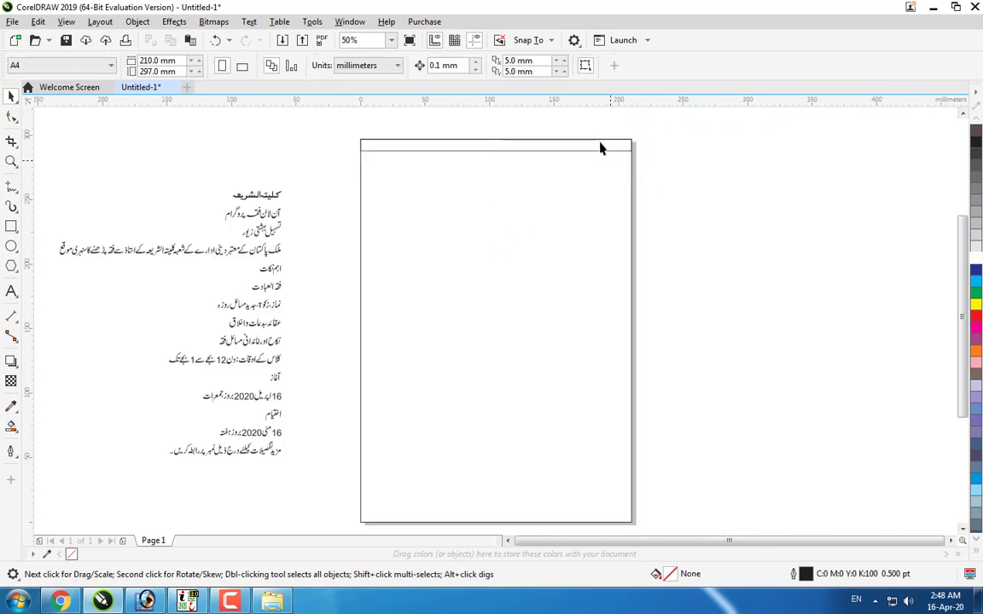
Step: Fill the top strip with orange (C0 M60 Y100 K0) and remove its outline
{"action": "left_click", "coordinate": [594, 141]}
{"action": "scroll", "coordinate": [592, 141], "scroll_direction": "up", "scroll_amount": 1}
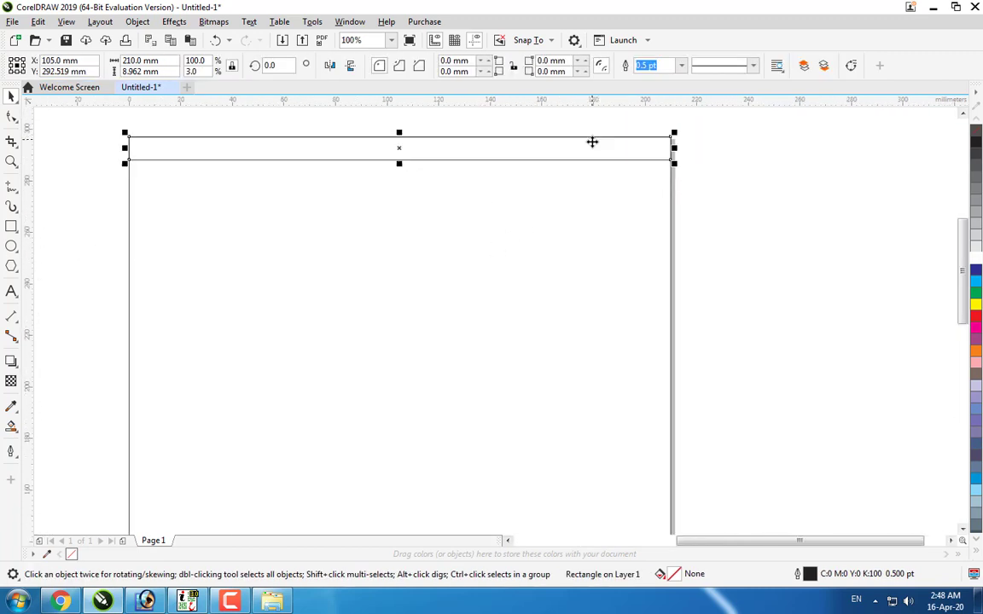
{"action": "left_click", "coordinate": [977, 351]}
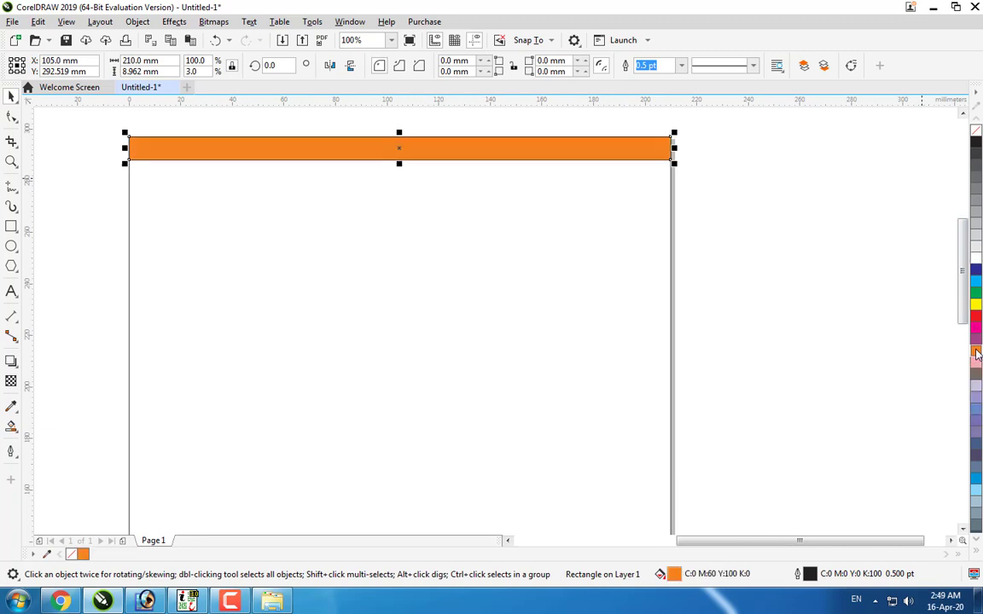
{"action": "right_click", "coordinate": [977, 131]}
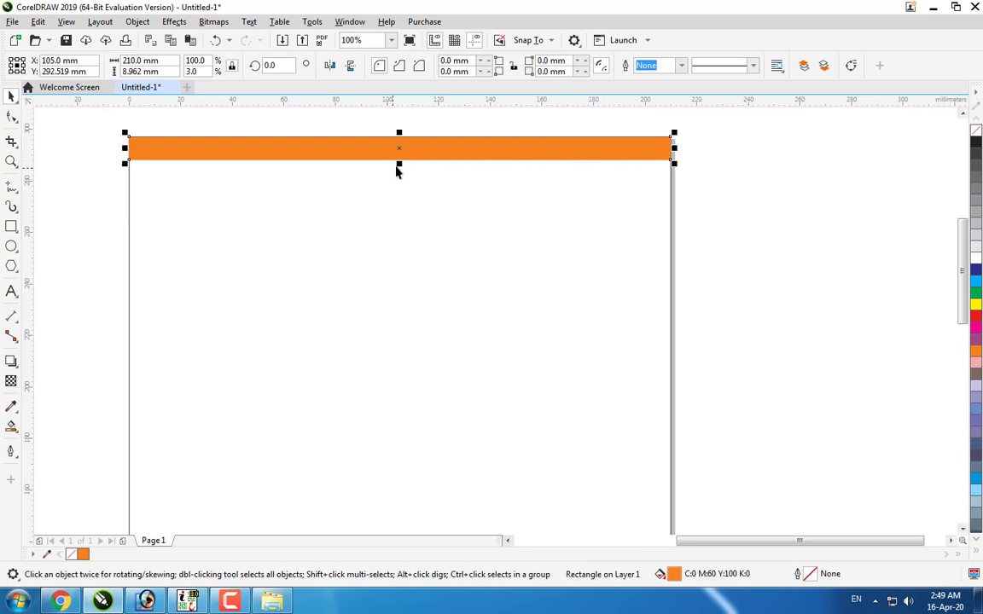
Step: Reduce the orange strip's height to about 4.5 mm, keeping it flush with the page's top edge
{"action": "left_click_drag", "start_coordinate": [398, 162], "coordinate": [399, 149]}
{"action": "left_click", "coordinate": [766, 191]}
{"action": "left_click", "coordinate": [515, 141]}
{"action": "left_click", "coordinate": [739, 189]}
{"action": "left_click", "coordinate": [584, 191]}
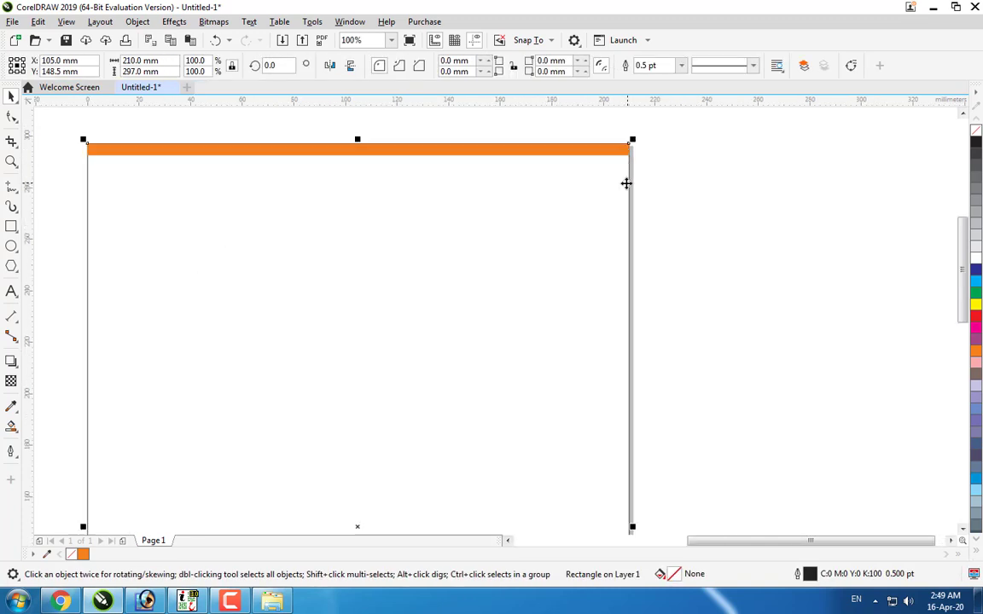
{"action": "left_click", "coordinate": [646, 169]}
Step: Make a centred copy of the orange strip about 198 mm wide and fill it with yellow
{"action": "left_click", "coordinate": [579, 157]}
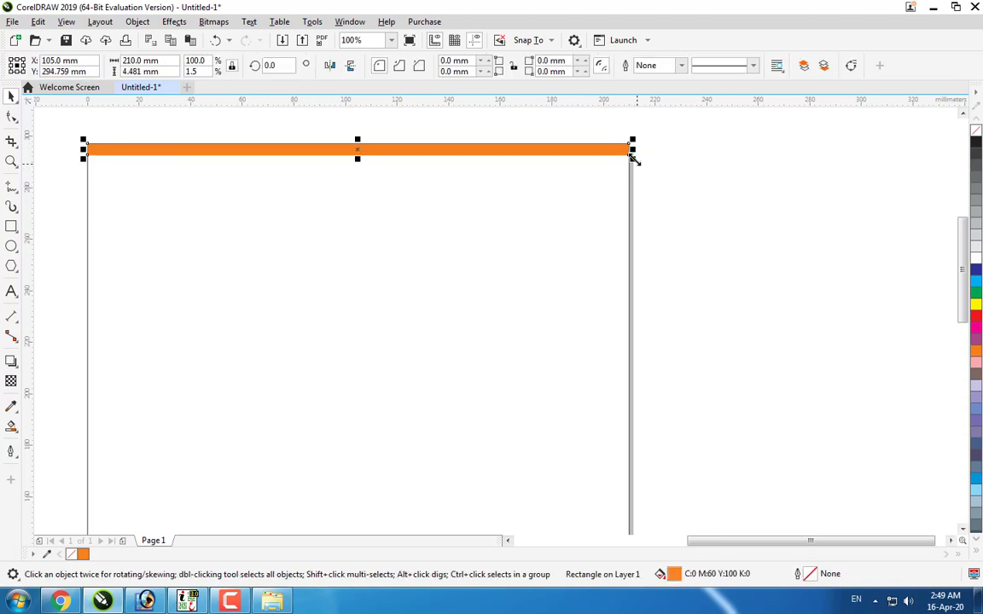
{"action": "left_click_drag", "start_coordinate": [634, 151], "coordinate": [620, 151]}
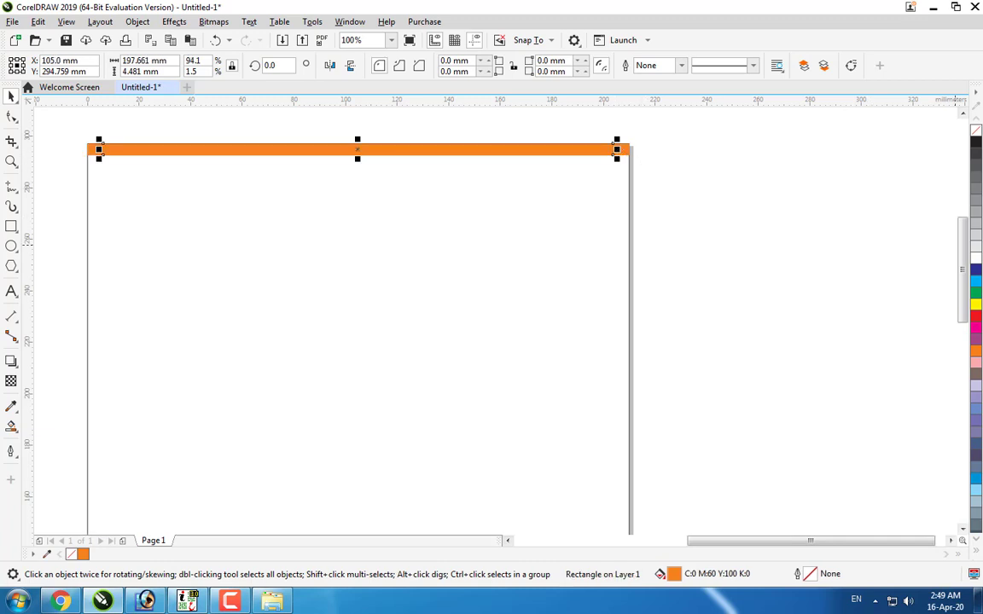
{"action": "left_click", "coordinate": [976, 305]}
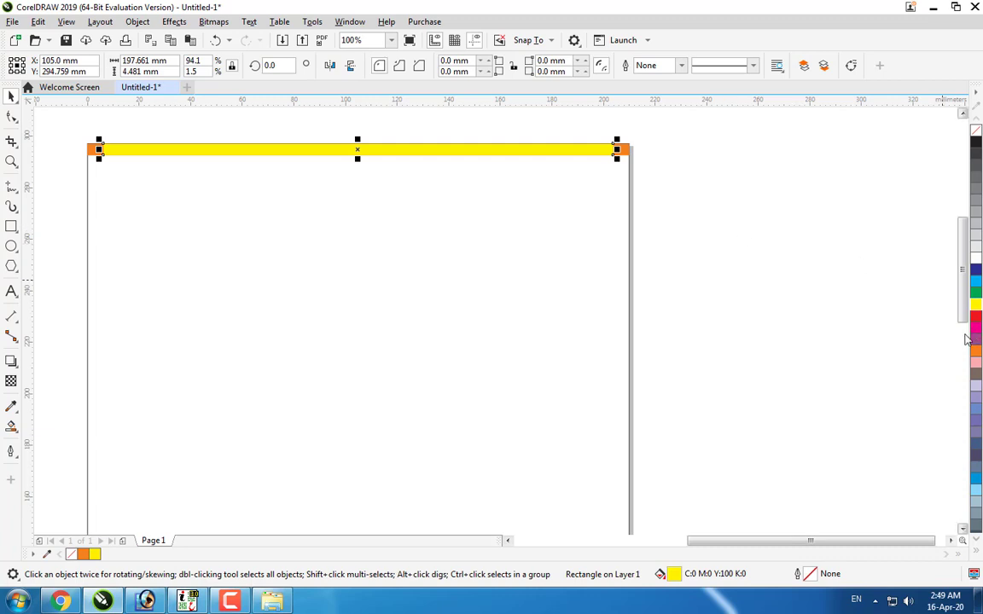
Step: Set the shorter strip's uniform fill to C5 M30 Y100 K0
{"action": "key", "text": "shift+F11"}
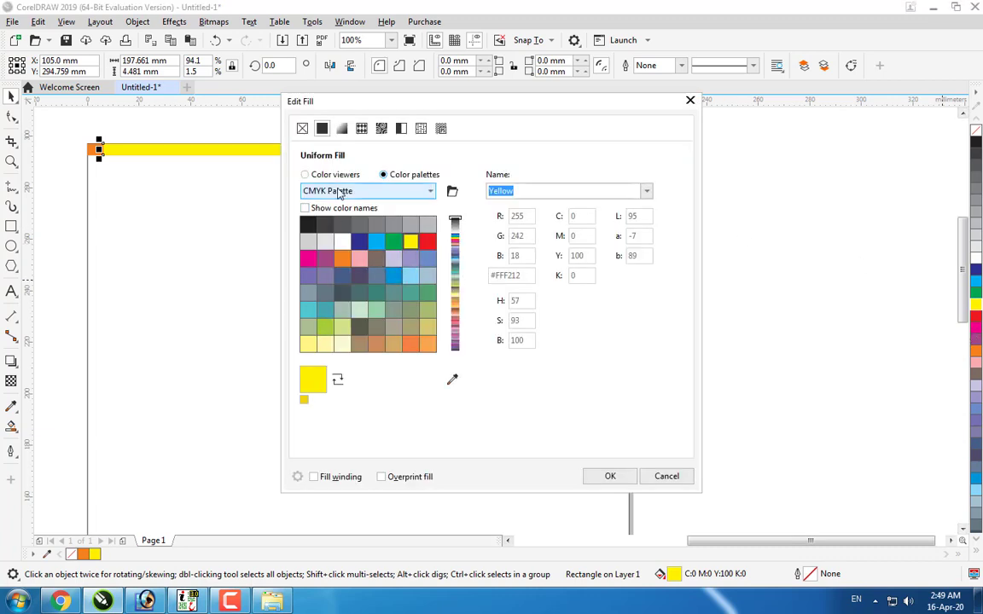
{"action": "left_click", "coordinate": [305, 175]}
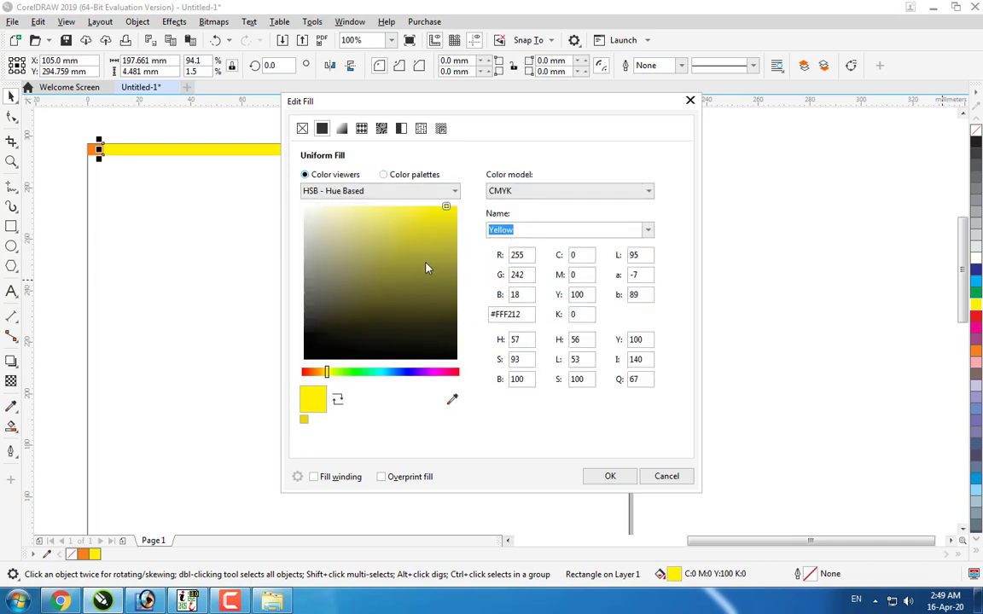
{"action": "left_click_drag", "start_coordinate": [427, 269], "coordinate": [457, 207]}
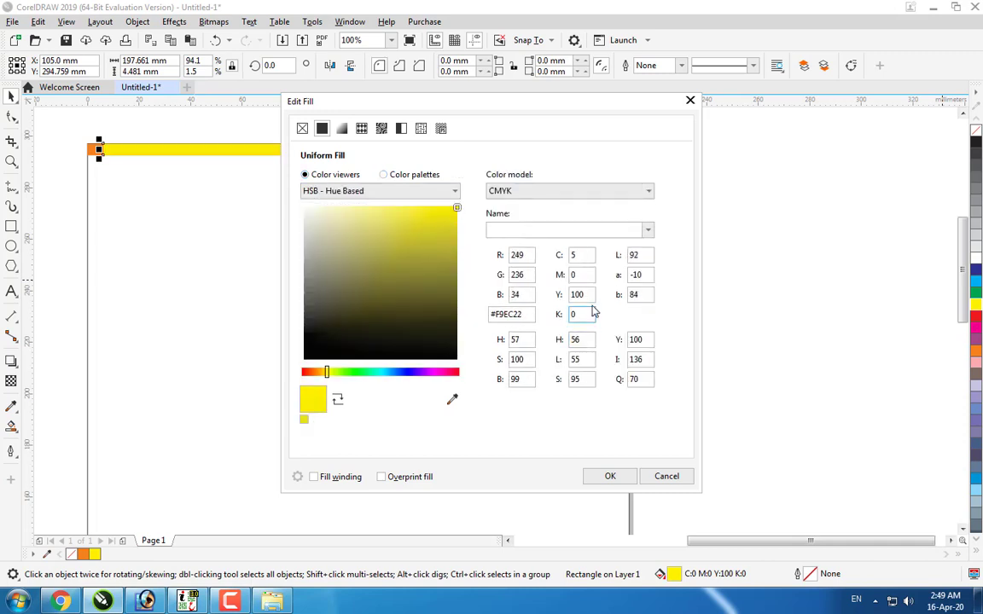
{"action": "double_click", "coordinate": [579, 275]}
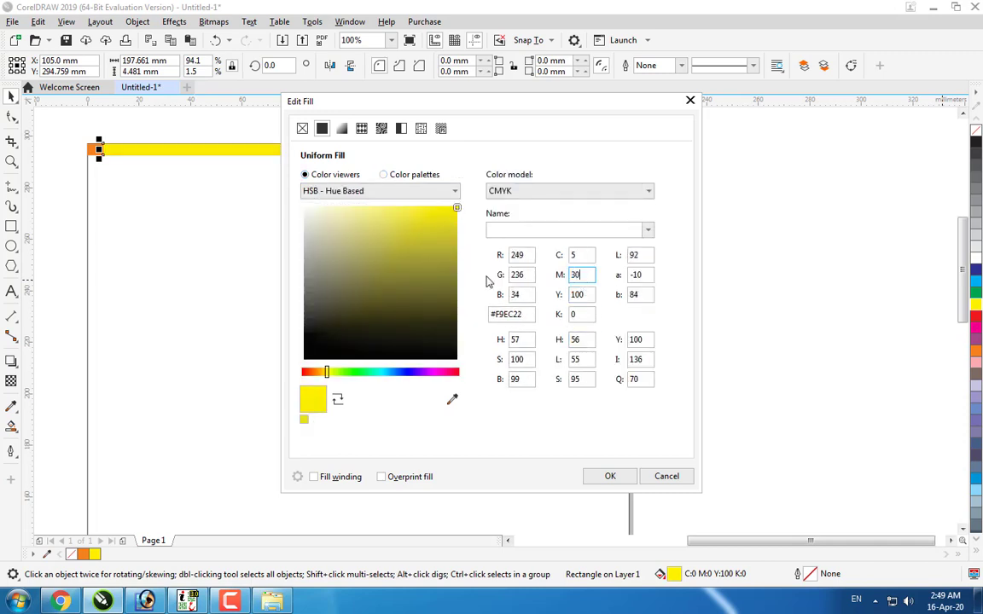
{"action": "key", "text": "Tab"}
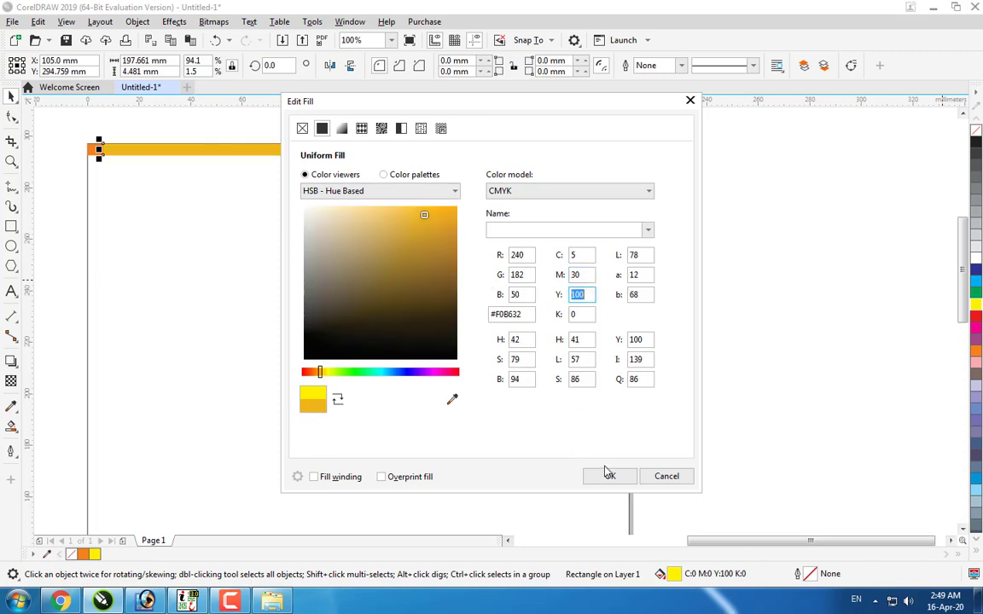
{"action": "left_click", "coordinate": [609, 473]}
Step: Delete the shorter golden-yellow strip lying over the orange one
{"action": "left_click", "coordinate": [516, 159]}
{"action": "scroll", "coordinate": [515, 158], "scroll_direction": "up", "scroll_amount": 1}
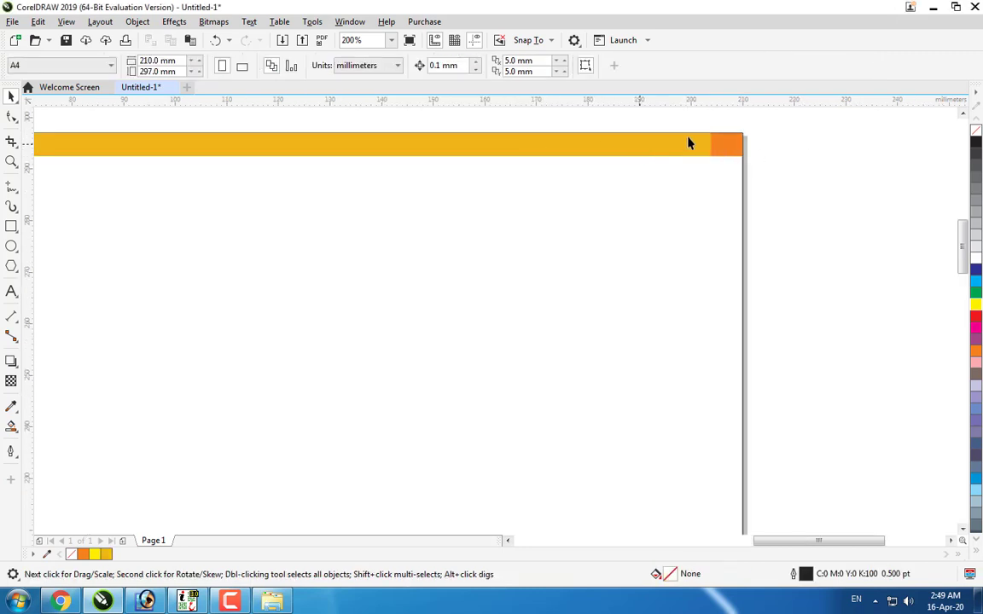
{"action": "scroll", "coordinate": [695, 142], "scroll_direction": "down", "scroll_amount": 1}
{"action": "scroll", "coordinate": [700, 143], "scroll_direction": "up", "scroll_amount": 2}
{"action": "left_click", "coordinate": [624, 155]}
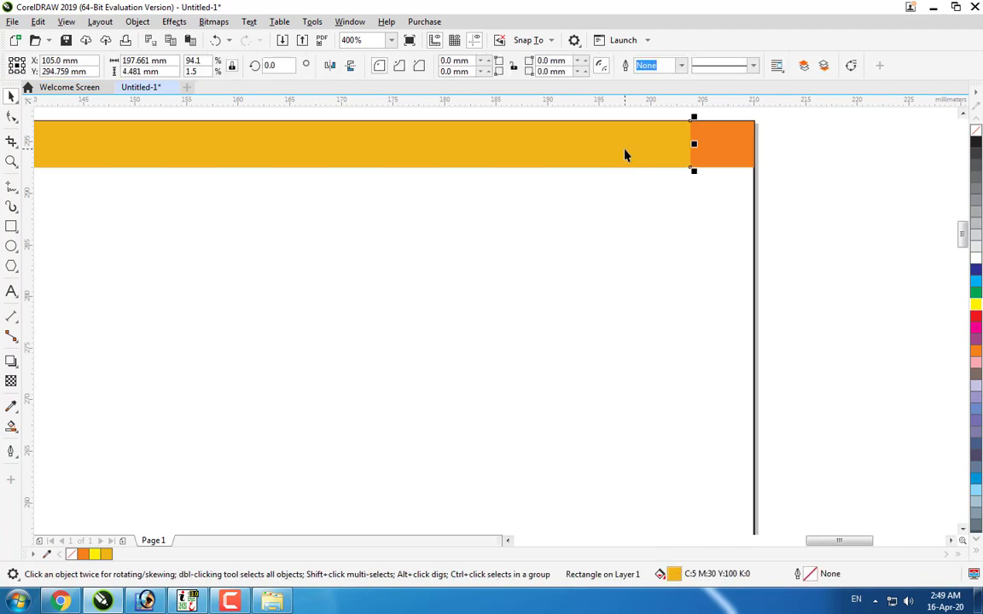
{"action": "key", "text": "Delete"}
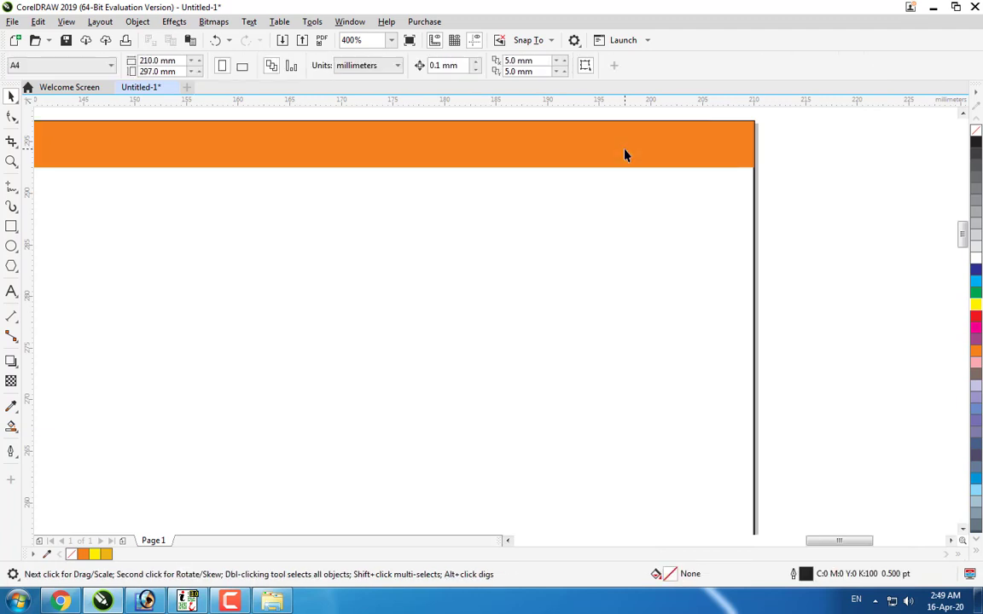
{"action": "key", "text": "F8"}
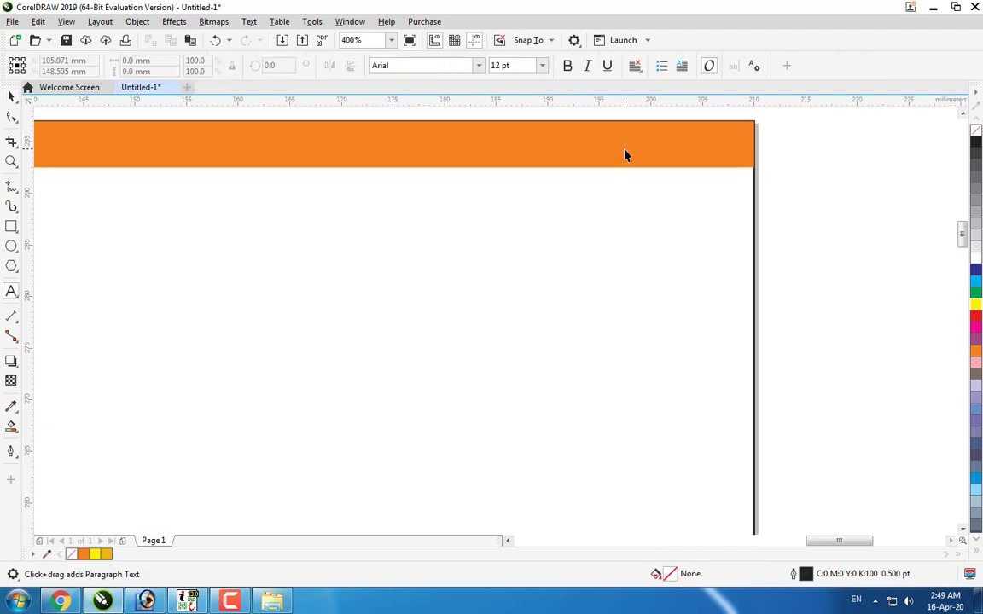
{"action": "left_click", "coordinate": [13, 97]}
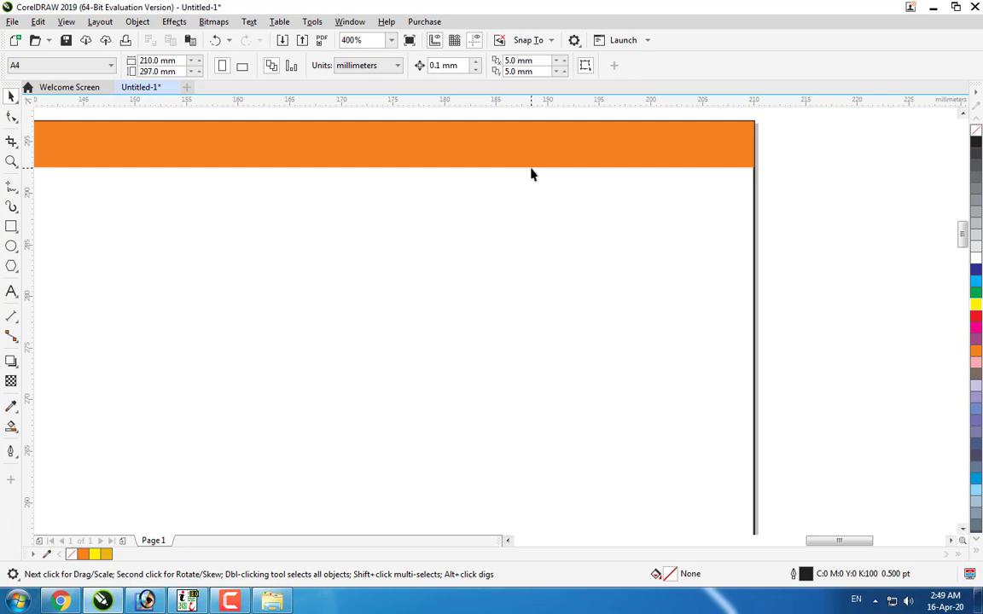
Step: Copy the page frame as a full-width header rectangle about 73 mm high from the page's top edge
{"action": "key", "text": "F4"}
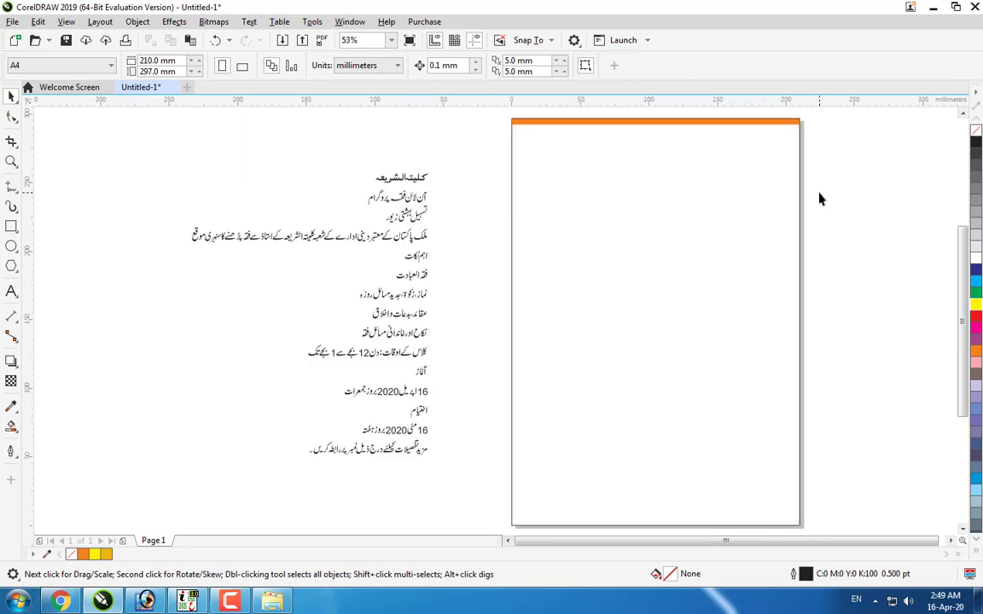
{"action": "left_click", "coordinate": [798, 243]}
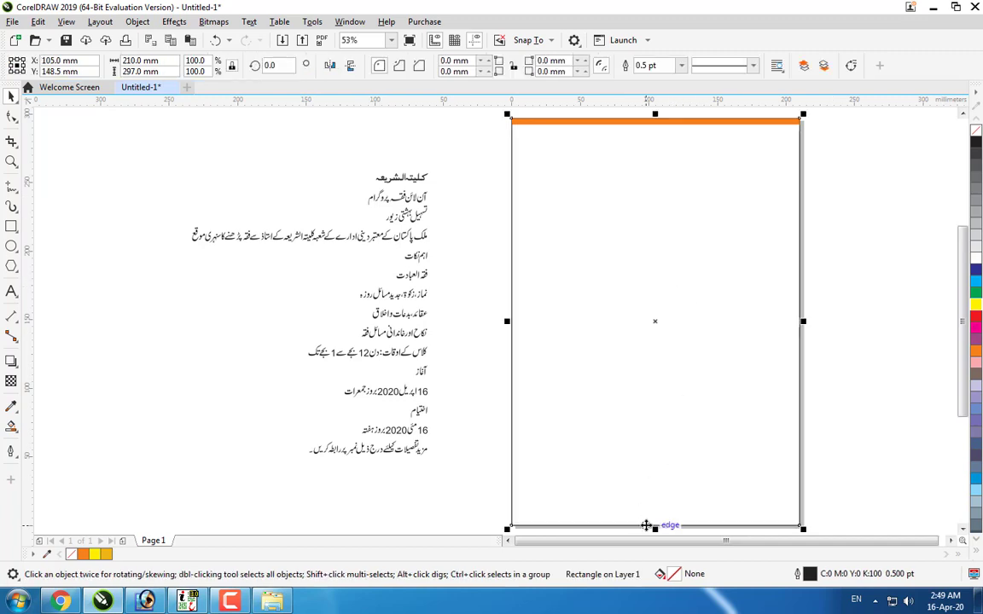
{"action": "left_click_drag", "start_coordinate": [655, 529], "coordinate": [655, 222]}
{"action": "scroll", "coordinate": [654, 222], "scroll_direction": "up", "scroll_amount": 3}
{"action": "scroll", "coordinate": [654, 219], "scroll_direction": "down", "scroll_amount": 3}
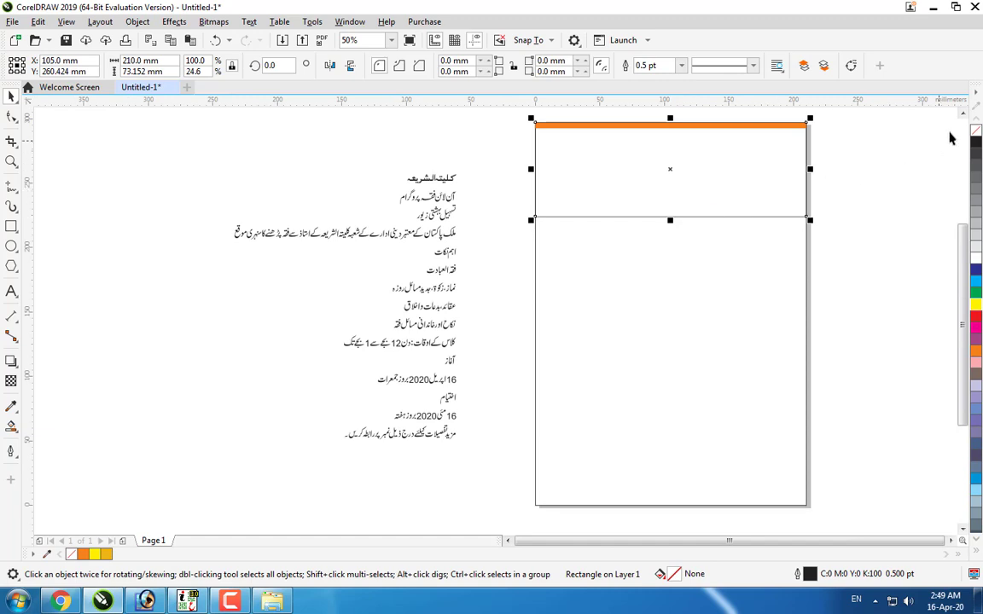
{"action": "scroll", "coordinate": [812, 215], "scroll_direction": "up", "scroll_amount": 2}
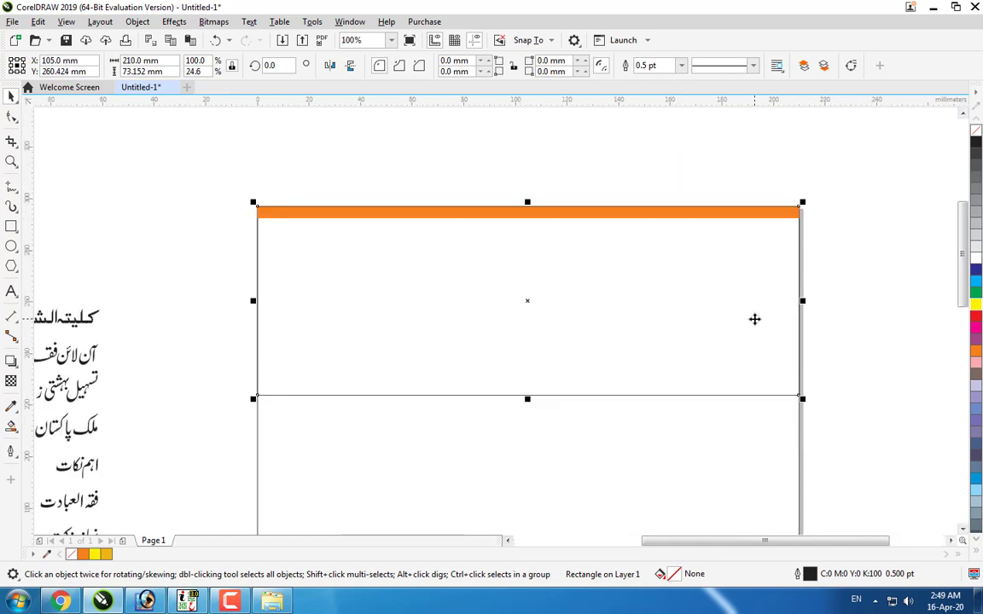
Step: Fill the header rectangle with a uniform dark navy of C100 M100 Y15 K48
{"action": "key", "text": "shift+F11"}
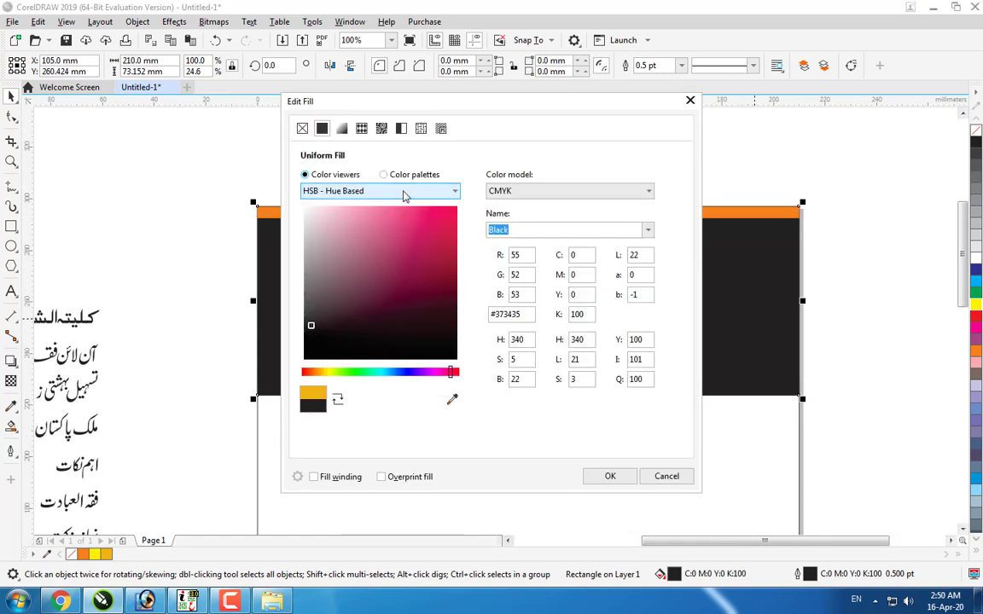
{"action": "left_click", "coordinate": [413, 373]}
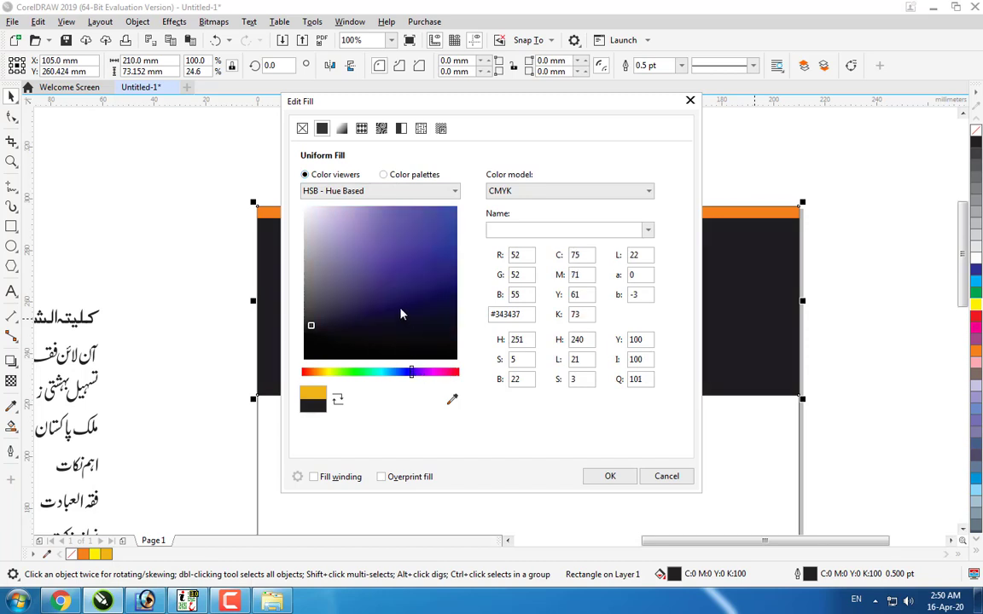
{"action": "mouse_move", "coordinate": [401, 314]}
{"action": "left_mouse_down"}
{"action": "mouse_move", "coordinate": [406, 291]}
{"action": "mouse_move", "coordinate": [404, 303]}
{"action": "left_mouse_up"}
{"action": "left_click", "coordinate": [610, 476]}
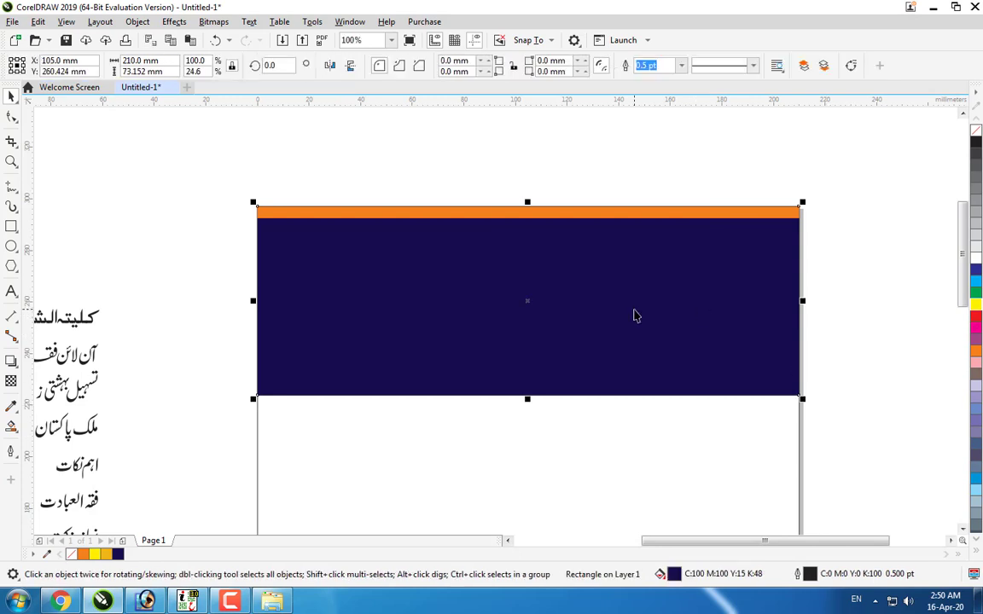
Step: Remove the outline from the navy header rectangle
{"action": "key", "text": "F8"}
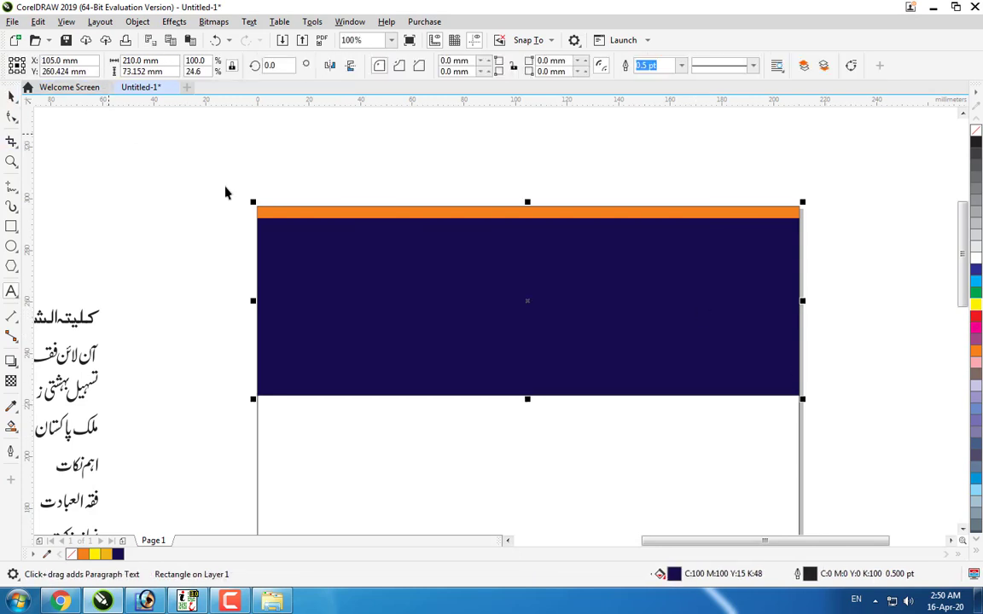
{"action": "key", "text": "space"}
{"action": "left_click", "coordinate": [588, 213]}
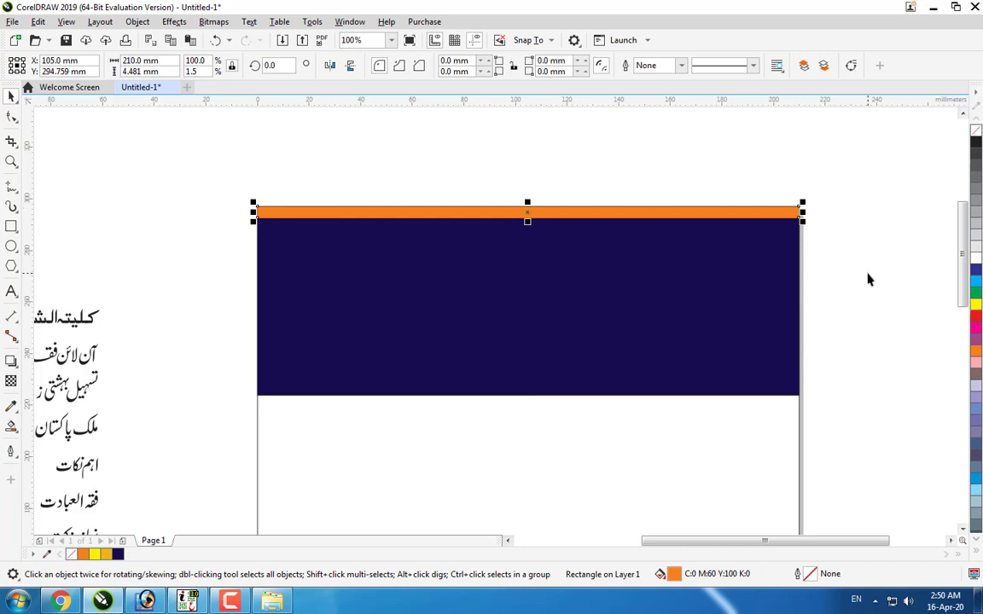
{"action": "key", "text": "Tab"}
{"action": "left_click", "coordinate": [853, 155]}
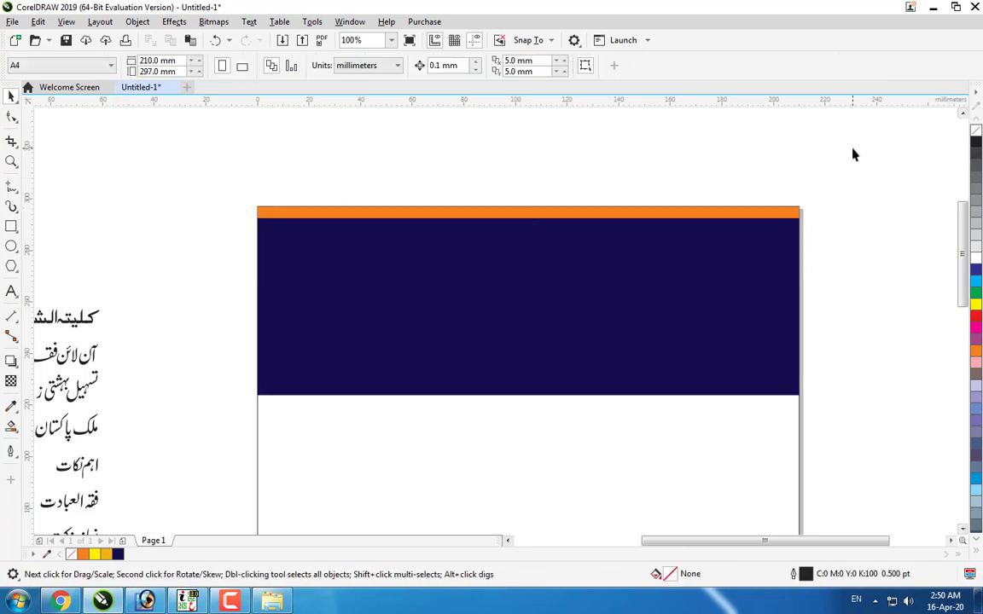
{"action": "scroll", "coordinate": [853, 155], "scroll_direction": "down", "scroll_amount": 2}
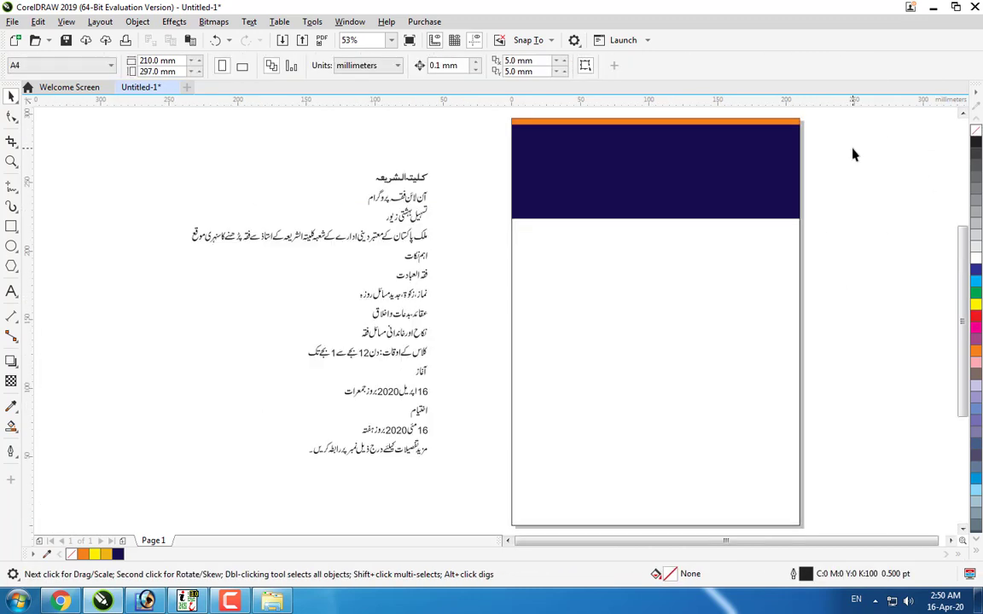
{"action": "left_click_drag", "start_coordinate": [333, 151], "coordinate": [458, 229]}
{"action": "left_click", "coordinate": [669, 197]}
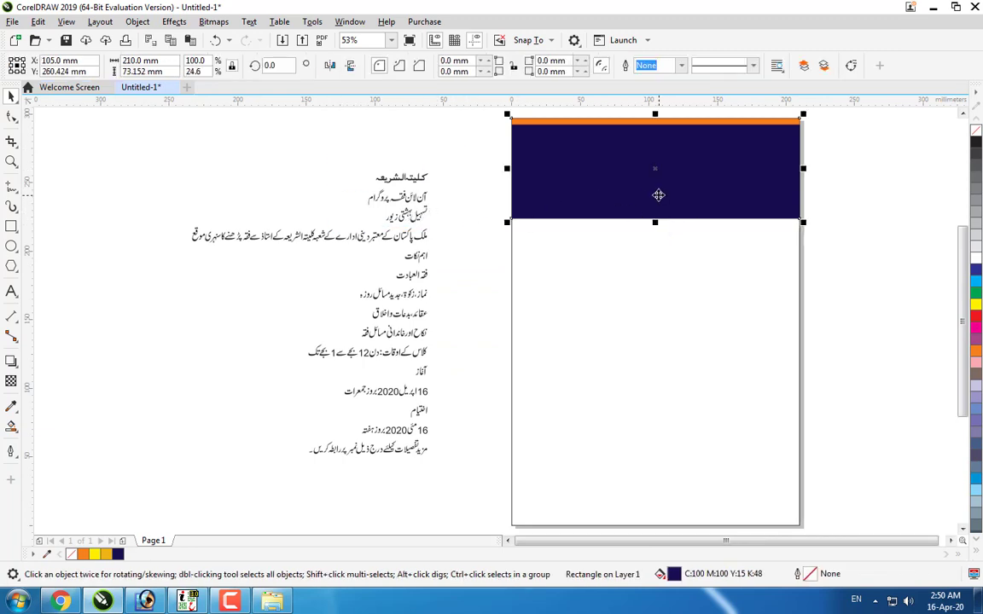
Step: Ungroup the imported Urdu text and move its first three lines to the empty area right of the page
{"action": "left_click", "coordinate": [393, 152]}
{"action": "left_click", "coordinate": [376, 180]}
{"action": "right_click", "coordinate": [397, 197]}
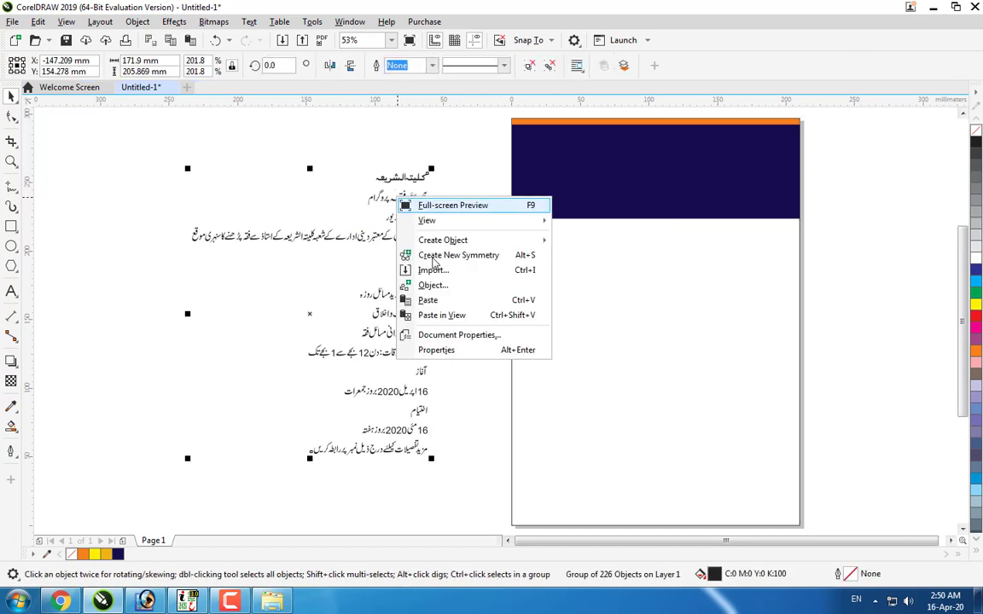
{"action": "left_click", "coordinate": [372, 201]}
{"action": "right_click", "coordinate": [378, 186]}
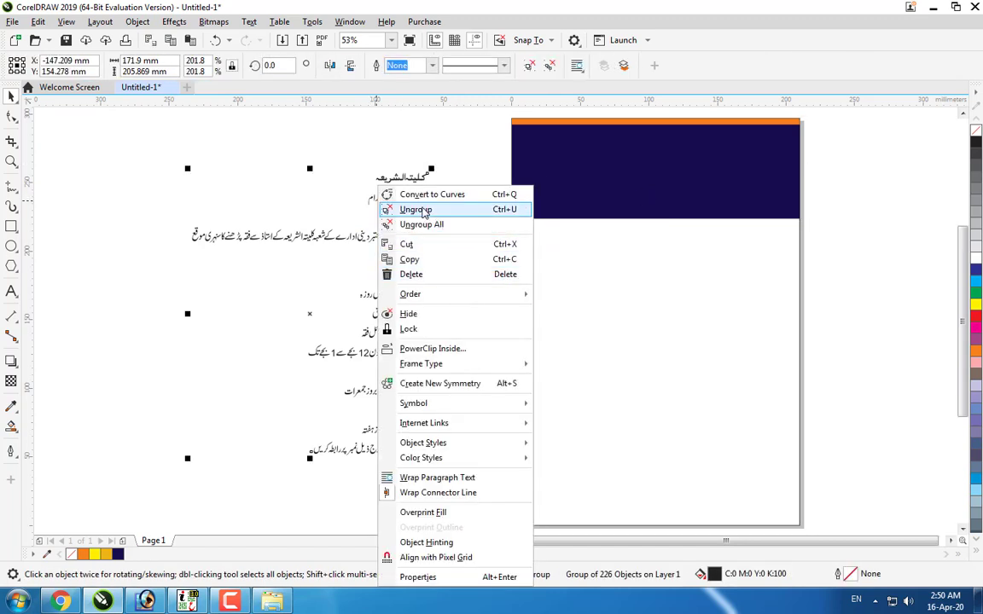
{"action": "left_click", "coordinate": [417, 210]}
{"action": "left_click_drag", "start_coordinate": [502, 153], "coordinate": [888, 266]}
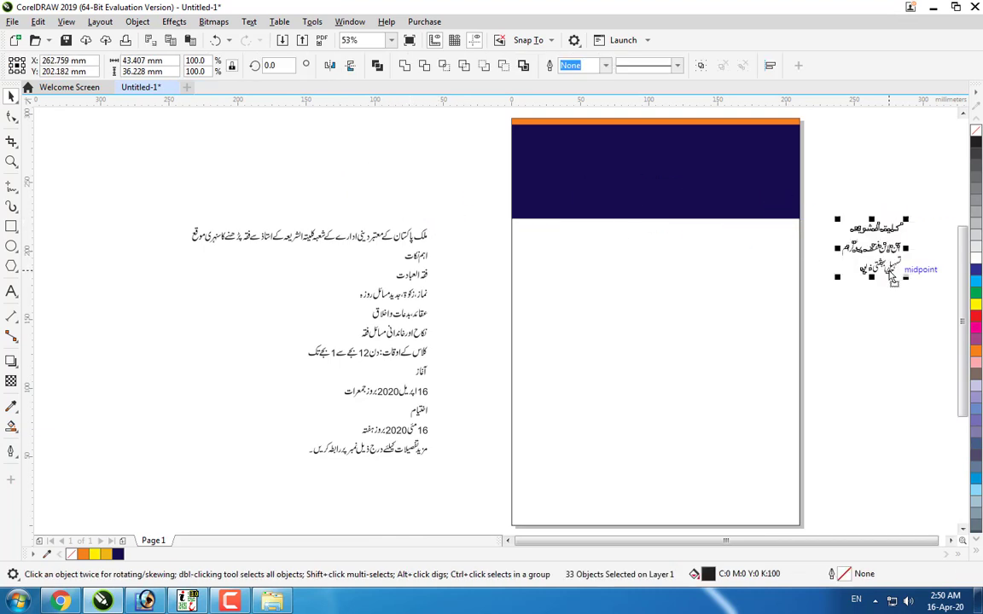
Step: Close up the gaps between the words آن, لائن and فقہ in the second of the three separated text lines
{"action": "scroll", "coordinate": [887, 266], "scroll_direction": "up", "scroll_amount": 3}
{"action": "left_click", "coordinate": [889, 345]}
{"action": "scroll", "coordinate": [827, 208], "scroll_direction": "up", "scroll_amount": 2}
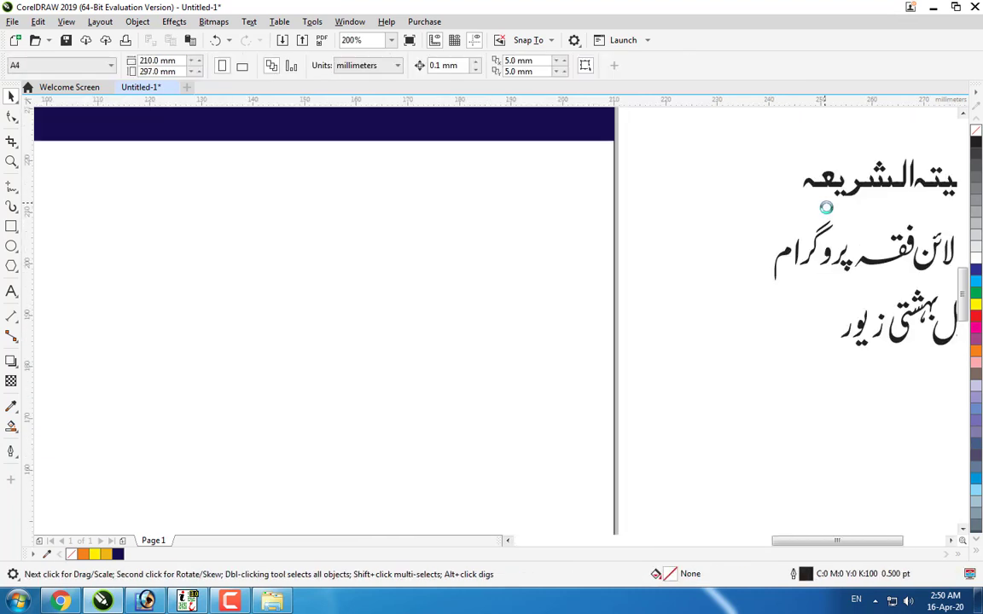
{"action": "scroll", "coordinate": [827, 208], "scroll_direction": "down", "scroll_amount": 2}
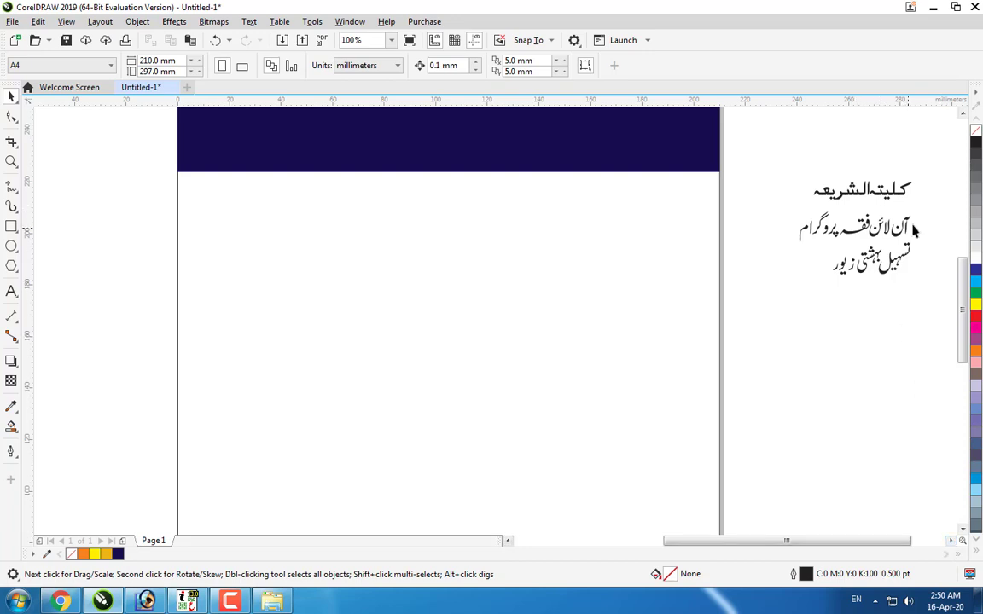
{"action": "scroll", "coordinate": [908, 215], "scroll_direction": "up", "scroll_amount": 4}
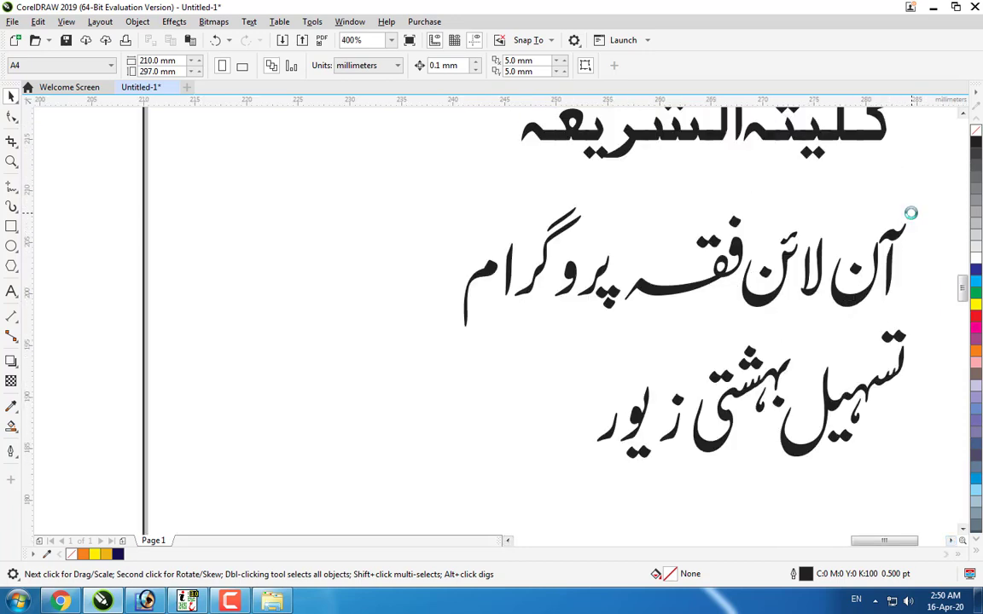
{"action": "scroll", "coordinate": [787, 295], "scroll_direction": "up", "scroll_amount": 2}
{"action": "scroll", "coordinate": [787, 295], "scroll_direction": "down", "scroll_amount": 1}
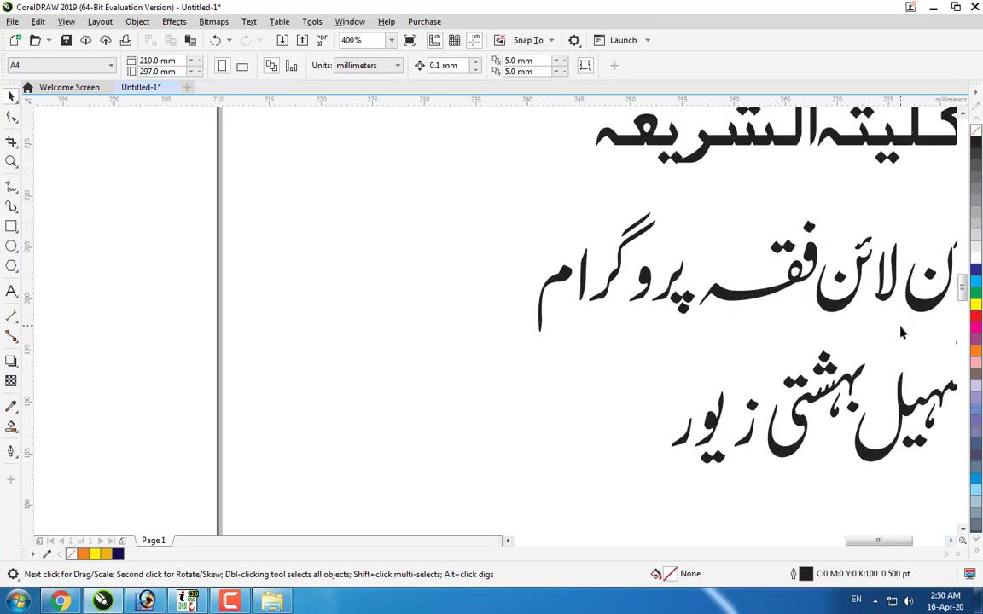
{"action": "left_click", "coordinate": [950, 540]}
{"action": "left_click", "coordinate": [951, 540]}
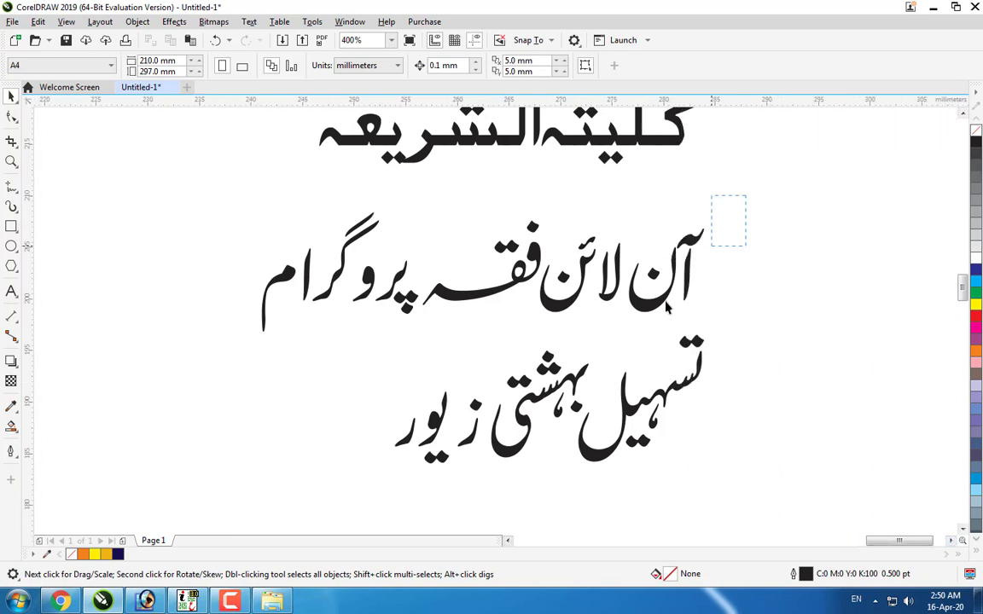
{"action": "left_click_drag", "start_coordinate": [668, 308], "coordinate": [621, 338]}
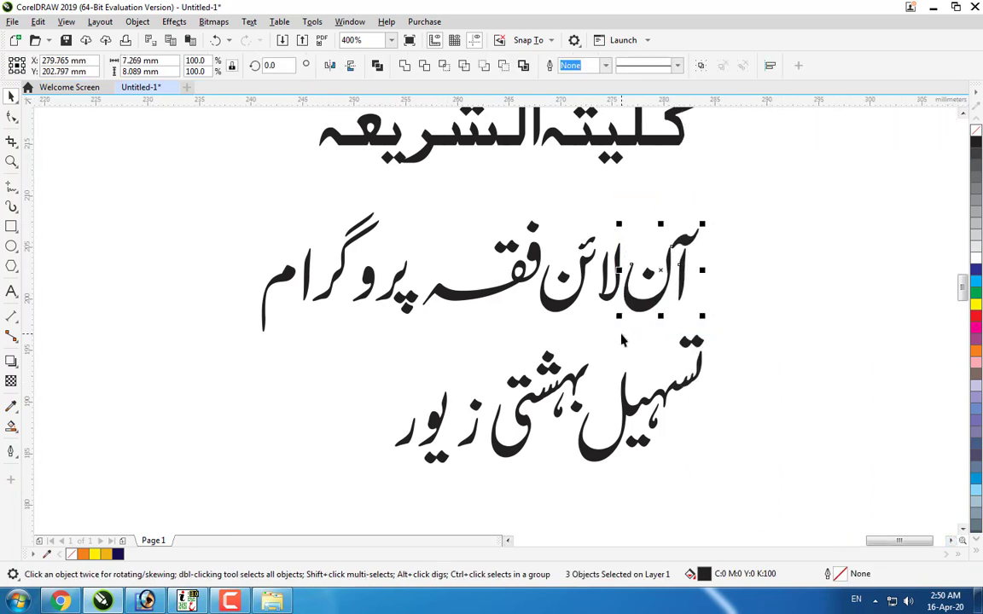
{"action": "left_click_drag", "start_coordinate": [727, 211], "coordinate": [530, 340]}
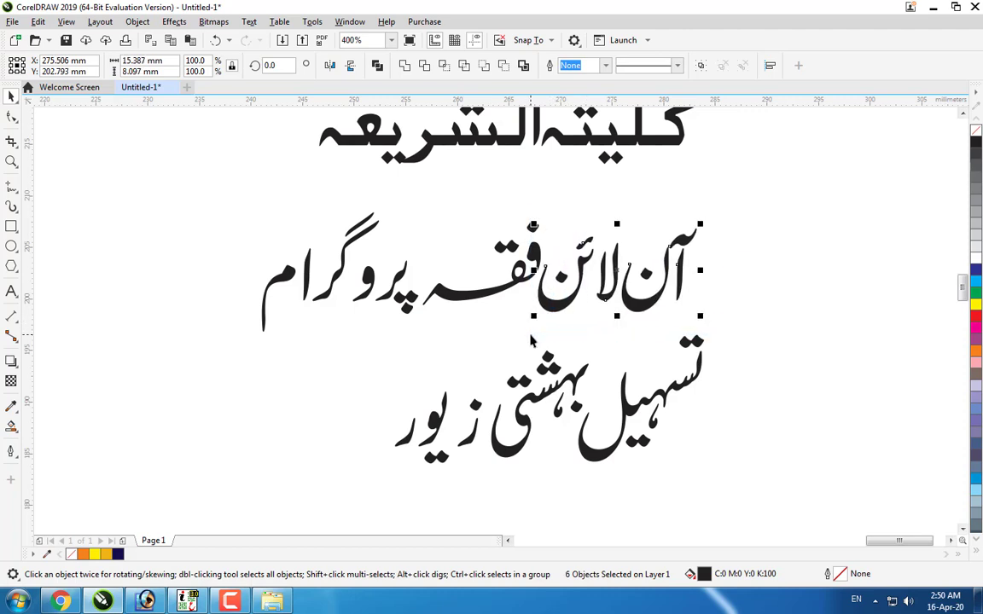
{"action": "left_click_drag", "start_coordinate": [749, 213], "coordinate": [418, 328]}
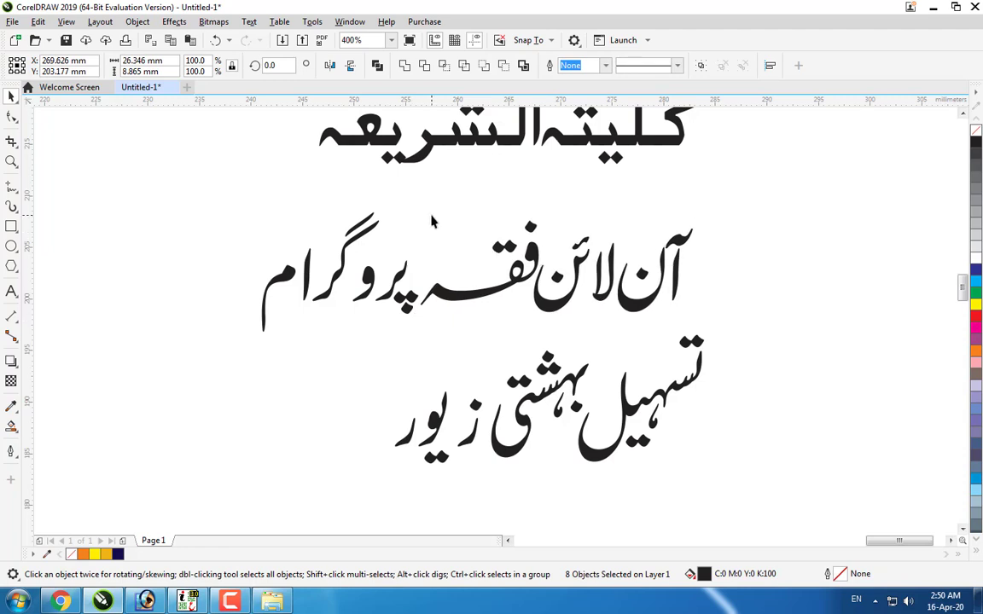
{"action": "left_click_drag", "start_coordinate": [440, 207], "coordinate": [400, 281]}
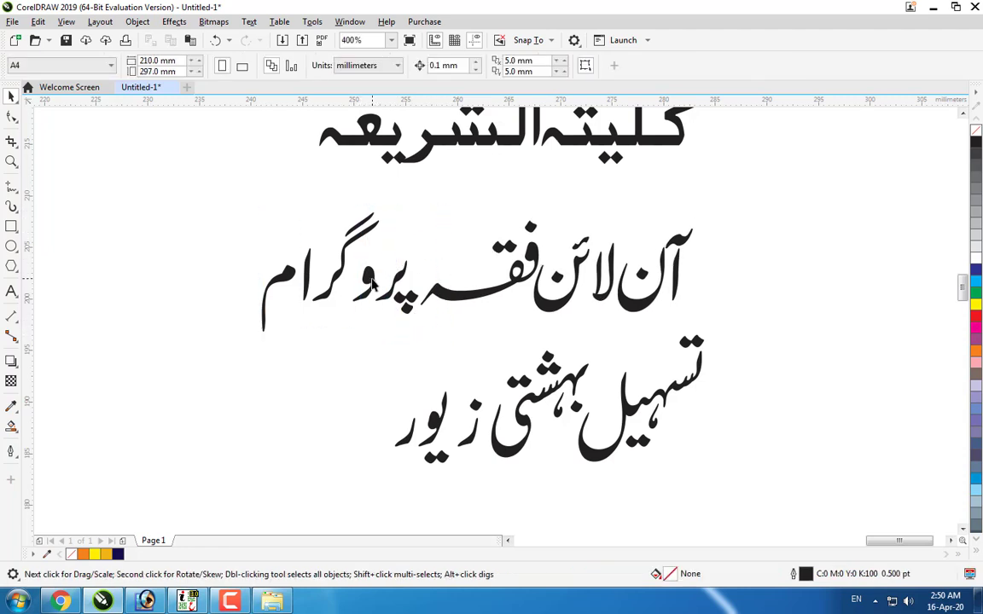
Step: Nudge the letters و and گر of the word پروگرام rightward, closer to the preceding پر
{"action": "left_click", "coordinate": [373, 282]}
{"action": "key", "text": "Right"}
{"action": "key", "text": "Right"}
{"action": "key", "text": "Right"}
{"action": "key", "text": "Right"}
{"action": "key", "text": "Right"}
{"action": "key", "text": "Right"}
{"action": "key", "text": "Right"}
{"action": "key", "text": "Right"}
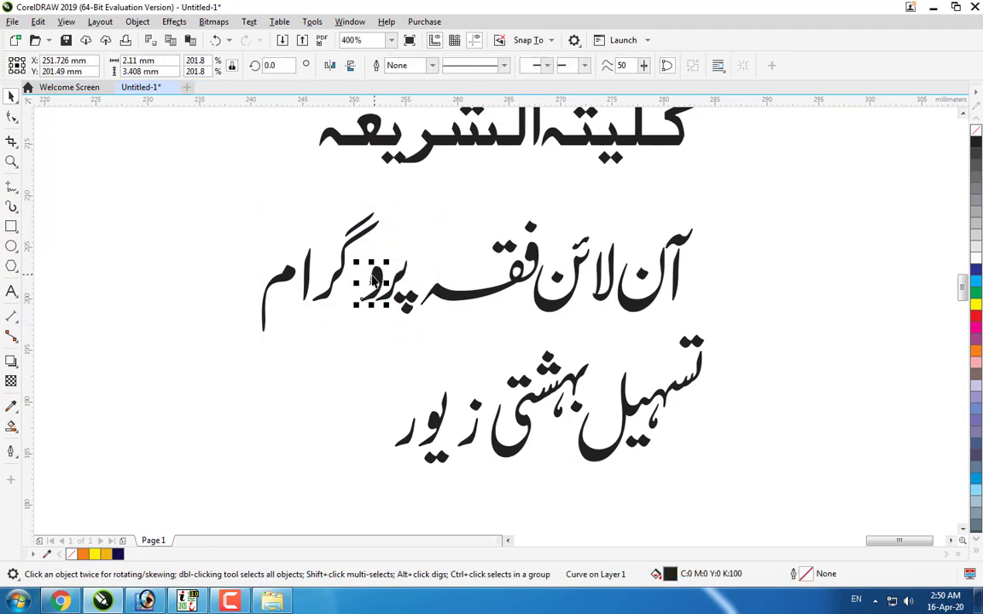
{"action": "left_click", "coordinate": [335, 278]}
{"action": "key", "text": "Right"}
{"action": "key", "text": "Right"}
{"action": "key", "text": "Right"}
{"action": "key", "text": "Right"}
{"action": "key", "text": "Right"}
{"action": "key", "text": "Right"}
{"action": "key", "text": "Right"}
{"action": "key", "text": "Right"}
{"action": "key", "text": "Right"}
{"action": "key", "text": "Right"}
{"action": "key", "text": "Right"}
{"action": "key", "text": "Right"}
{"action": "key", "text": "Right"}
{"action": "key", "text": "Right"}
{"action": "key", "text": "Right"}
{"action": "key", "text": "Right"}
{"action": "key", "text": "Right"}
{"action": "key", "text": "Right"}
{"action": "key", "text": "Right"}
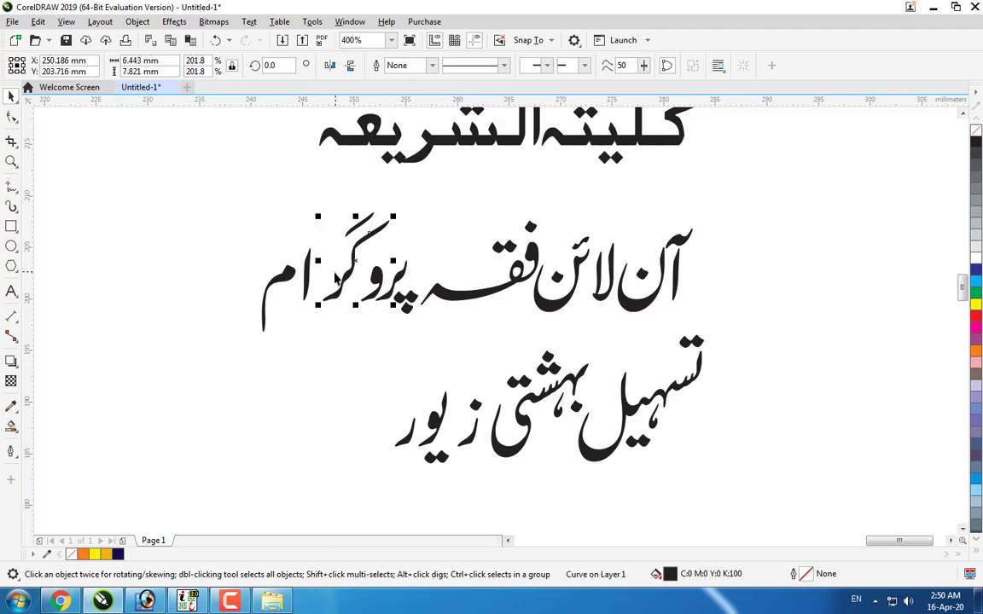
{"action": "key", "text": "Right"}
{"action": "key", "text": "Right"}
{"action": "key", "text": "Right"}
{"action": "key", "text": "Right"}
{"action": "key", "text": "Right"}
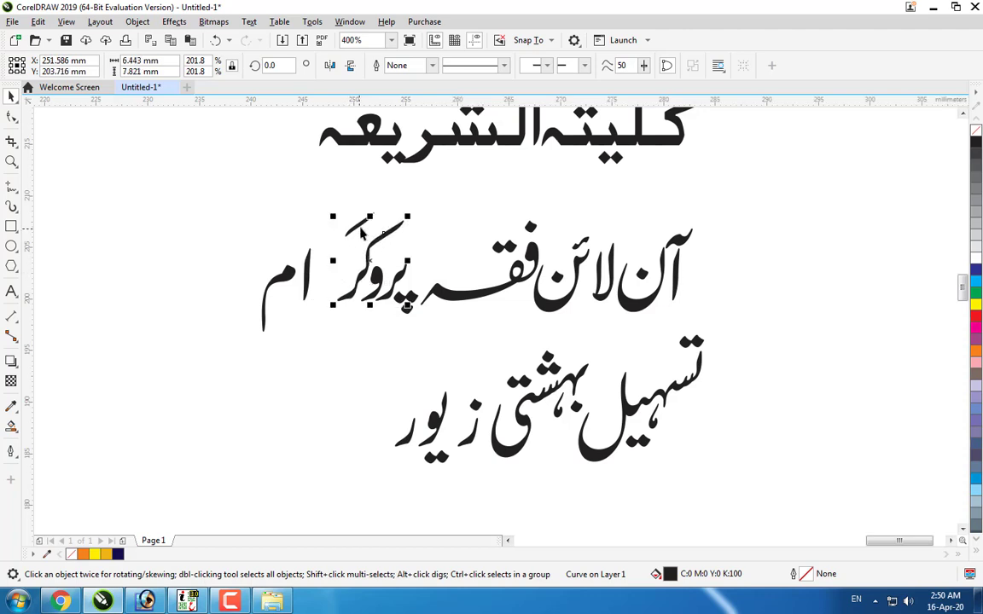
Step: Realign the upper stroke of گ and move the letters ا and م in to tighten the word پروگرام
{"action": "left_click", "coordinate": [353, 233]}
{"action": "left_click_drag", "start_coordinate": [358, 224], "coordinate": [381, 227]}
{"action": "left_click", "coordinate": [344, 242]}
{"action": "mouse_move", "coordinate": [304, 282]}
{"action": "left_mouse_down"}
{"action": "mouse_move", "coordinate": [337, 274]}
{"action": "mouse_move", "coordinate": [329, 289]}
{"action": "left_mouse_up"}
{"action": "left_click_drag", "start_coordinate": [253, 250], "coordinate": [301, 230]}
Step: Group the line آن لائن فقہ پروگرام and place it over the navy header, enlarged to about 176 mm wide
{"action": "left_click_drag", "start_coordinate": [193, 186], "coordinate": [723, 330]}
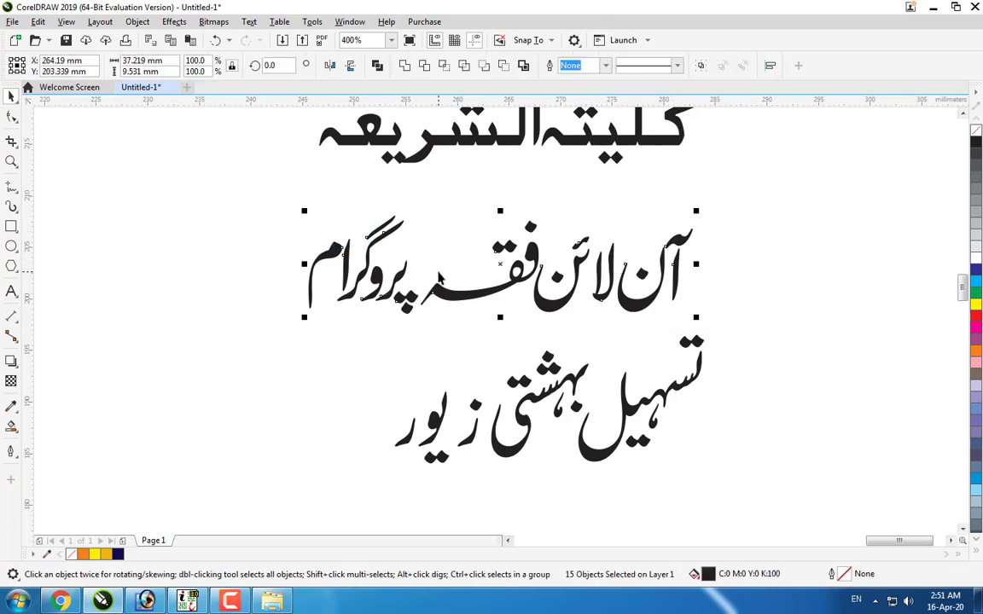
{"action": "key", "text": "ctrl+g"}
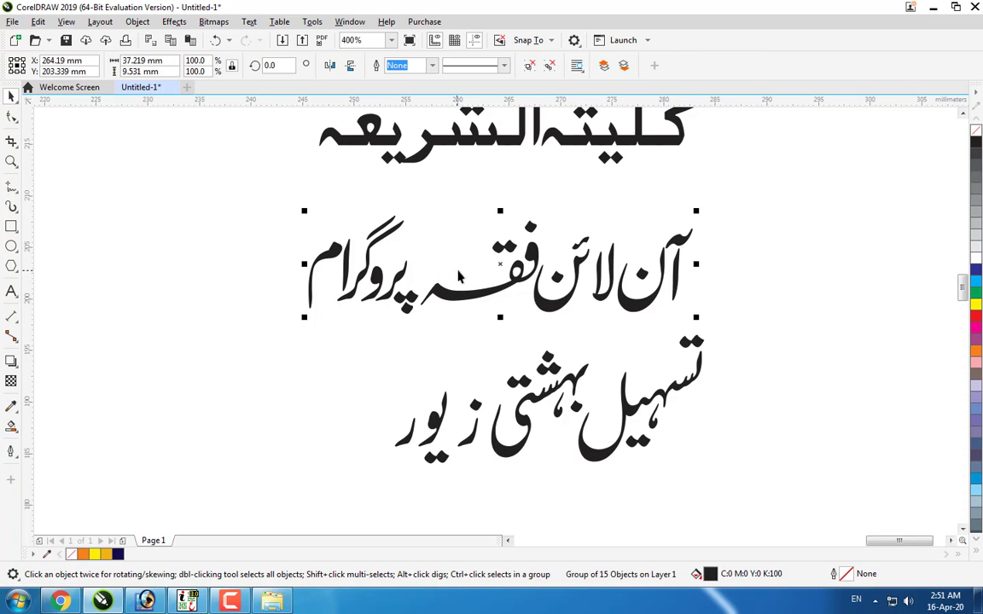
{"action": "scroll", "coordinate": [457, 271], "scroll_direction": "down", "scroll_amount": 2}
{"action": "scroll", "coordinate": [482, 270], "scroll_direction": "down", "scroll_amount": 1}
{"action": "left_click_drag", "start_coordinate": [456, 265], "coordinate": [555, 297]}
{"action": "scroll", "coordinate": [205, 195], "scroll_direction": "up", "scroll_amount": 2}
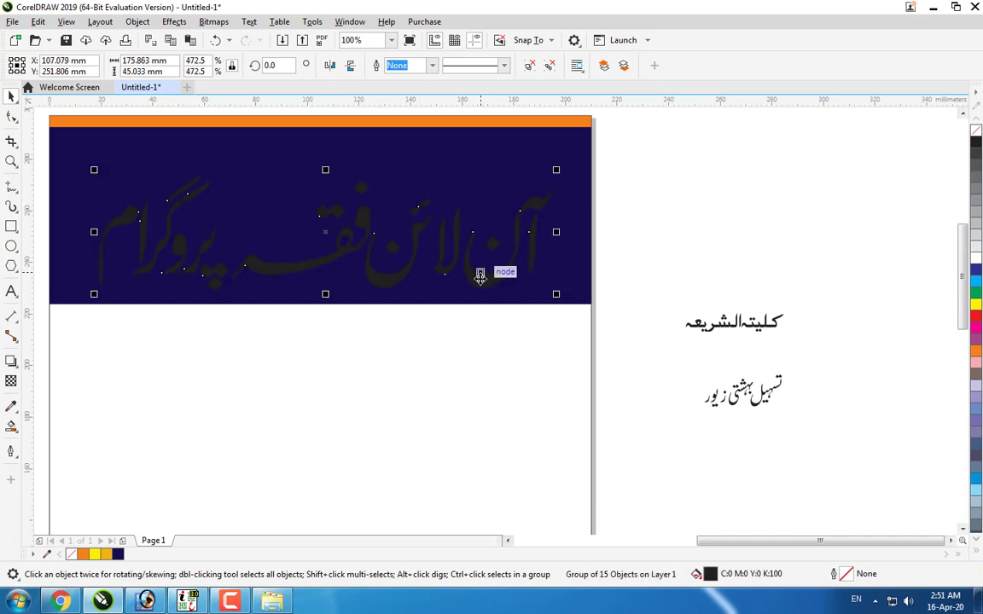
{"action": "left_click_drag", "start_coordinate": [481, 275], "coordinate": [475, 254]}
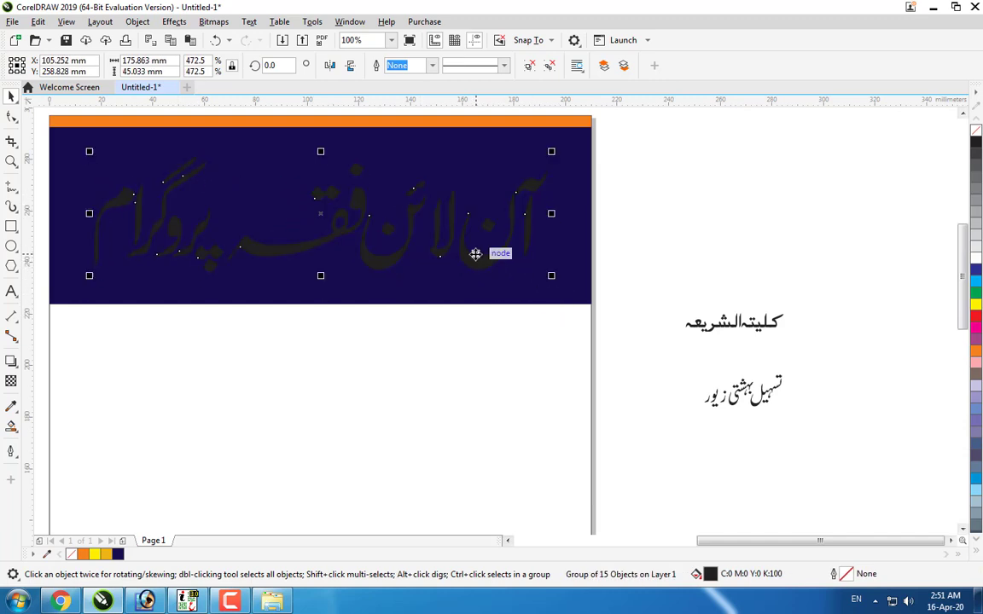
Step: Fill the heading text on the navy header with yellow
{"action": "left_click", "coordinate": [976, 294]}
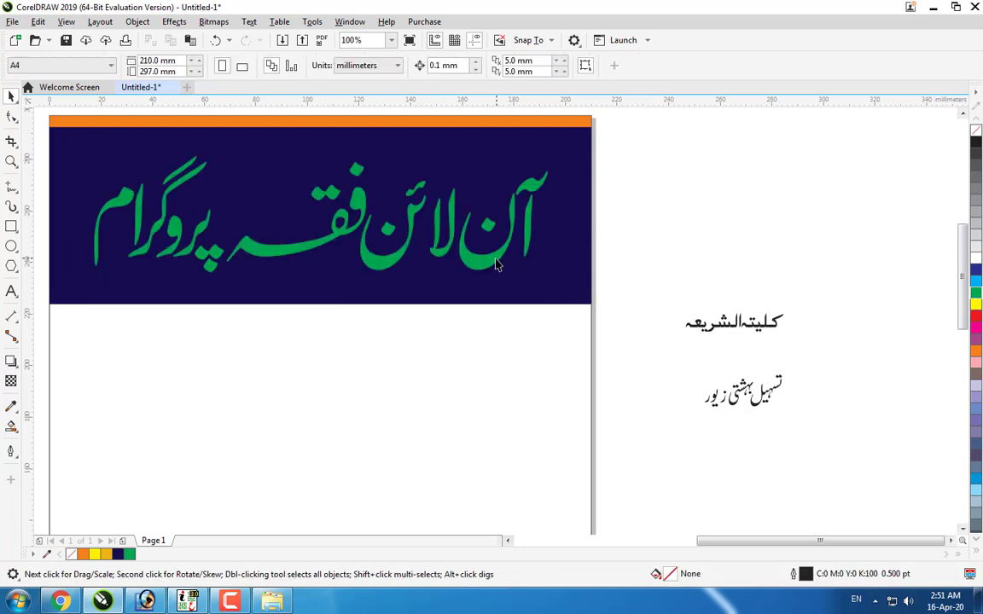
{"action": "left_click", "coordinate": [976, 307]}
{"action": "left_click", "coordinate": [695, 213]}
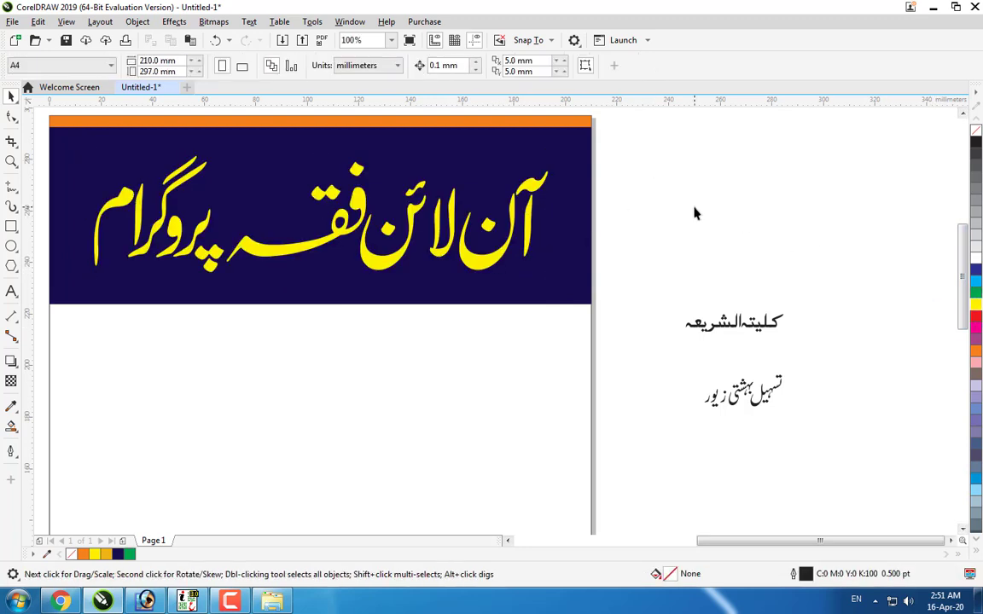
Step: Enlarge the yellow heading to about 195 mm wide and centre it horizontally on the navy rectangle
{"action": "key", "text": "F4"}
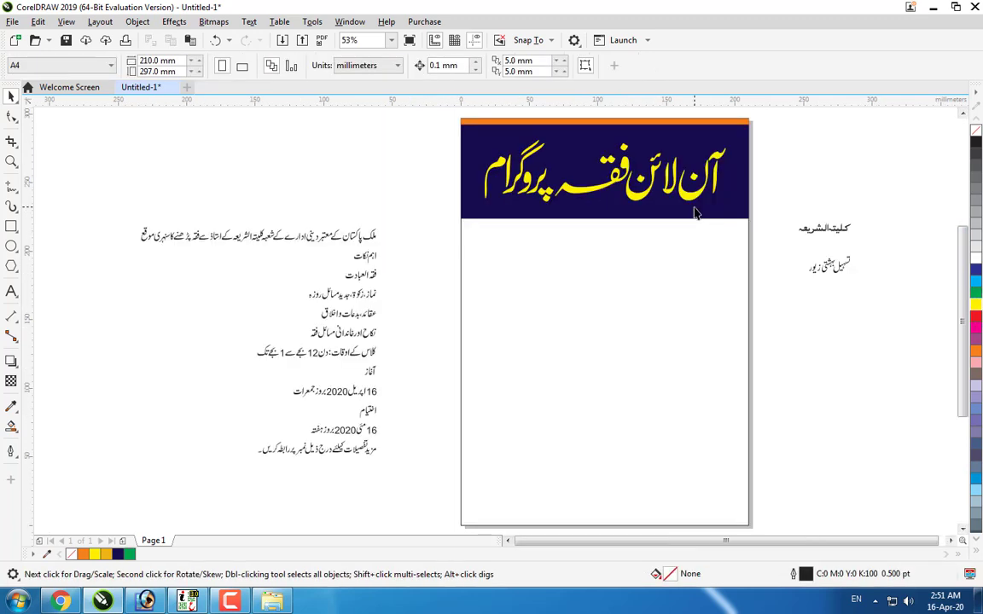
{"action": "scroll", "coordinate": [695, 210], "scroll_direction": "up", "scroll_amount": 1}
{"action": "scroll", "coordinate": [695, 210], "scroll_direction": "down", "scroll_amount": 1}
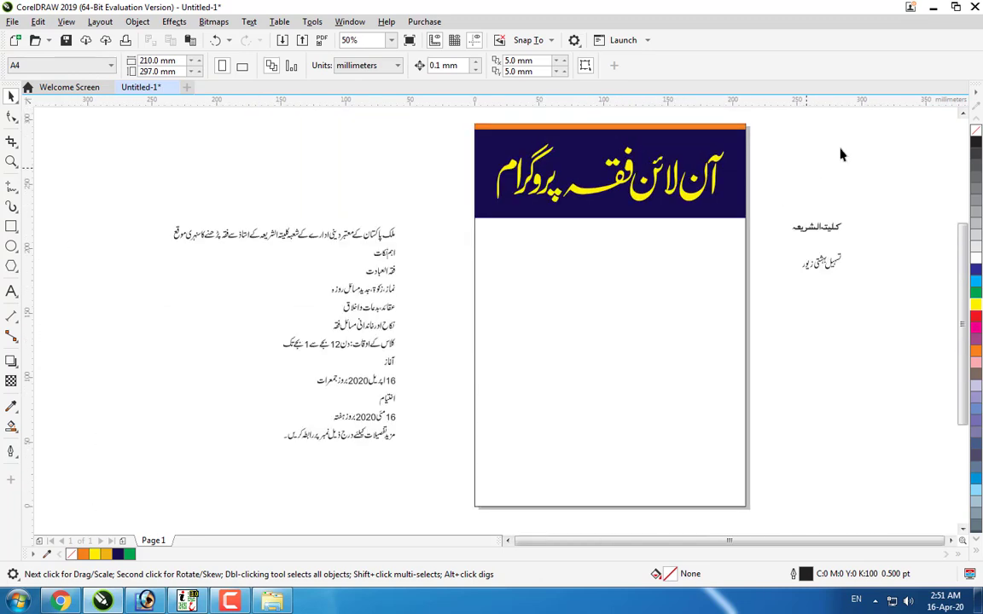
{"action": "left_click", "coordinate": [962, 114]}
{"action": "scroll", "coordinate": [714, 290], "scroll_direction": "up", "scroll_amount": 2}
{"action": "left_click", "coordinate": [714, 290]}
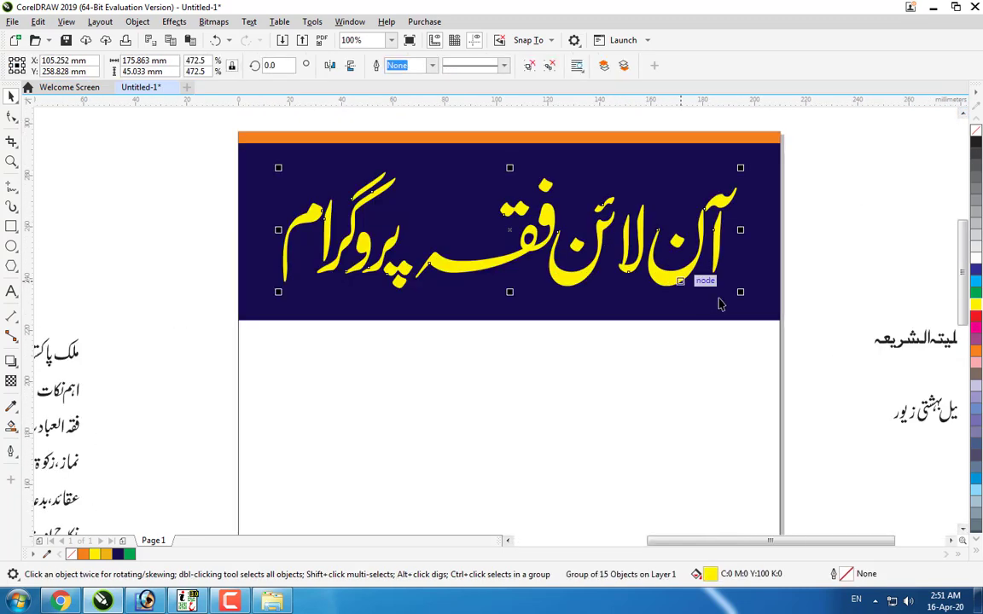
{"action": "left_click_drag", "start_coordinate": [743, 303], "coordinate": [791, 316]}
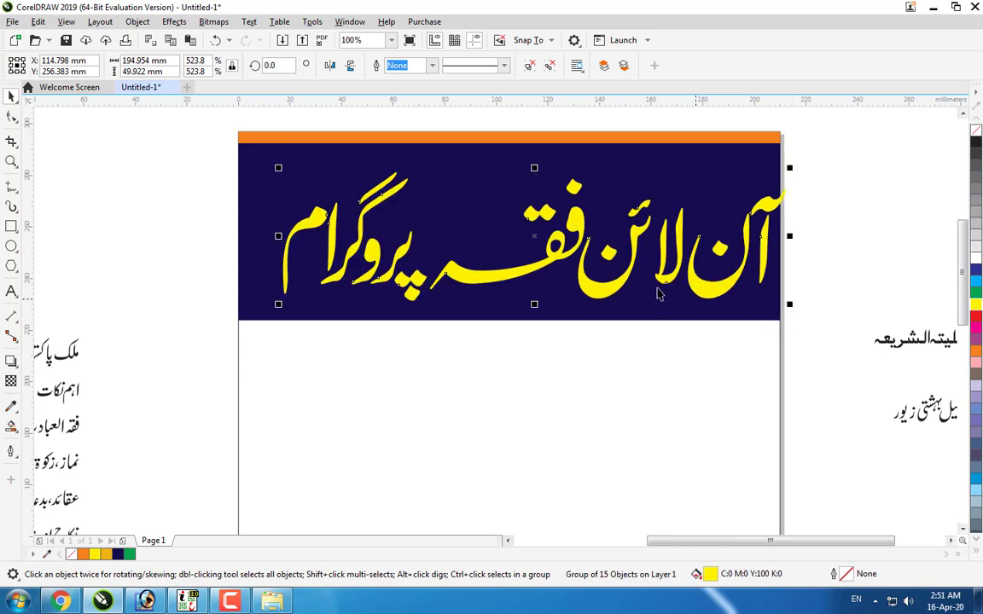
{"action": "left_click", "coordinate": [246, 290], "text": "shift"}
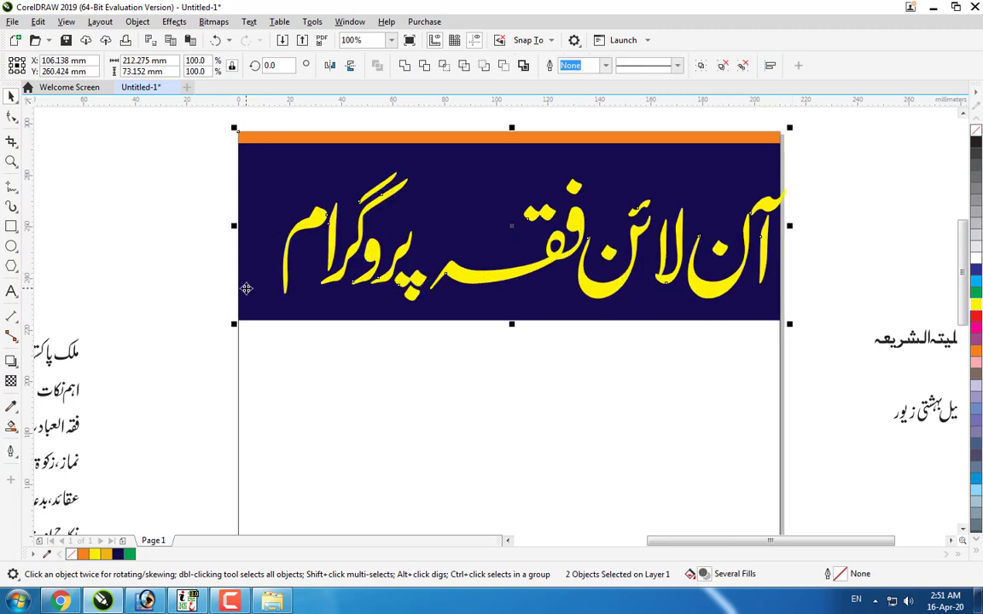
{"action": "key", "text": "c"}
{"action": "key", "text": "Escape"}
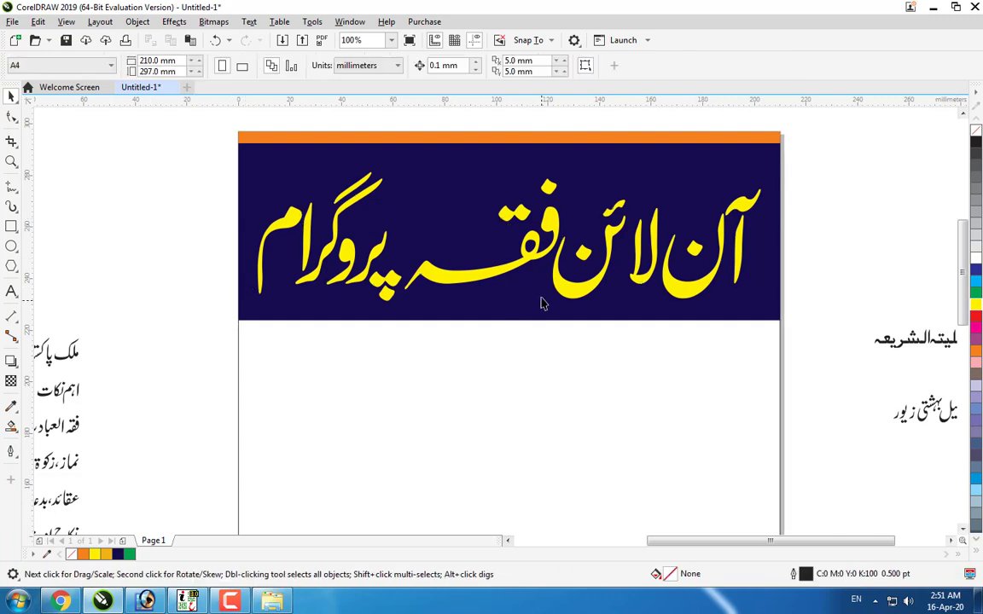
Step: Group the line کلیتہ الشریعہ, place it above the yellow heading at about 65 mm wide and fill it with white
{"action": "left_click", "coordinate": [564, 296]}
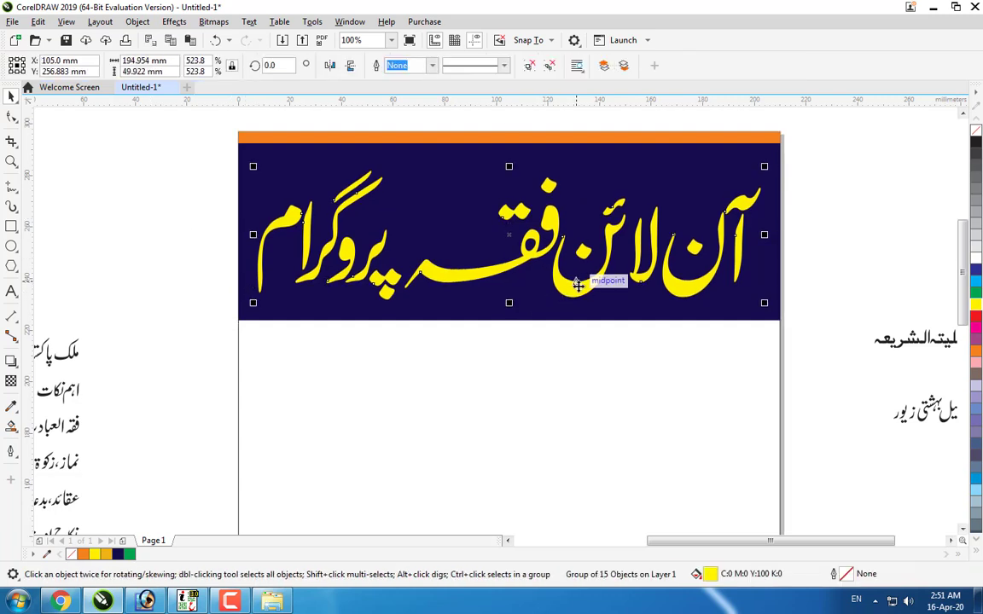
{"action": "left_click", "coordinate": [924, 339]}
{"action": "left_click_drag", "start_coordinate": [820, 276], "coordinate": [928, 370]}
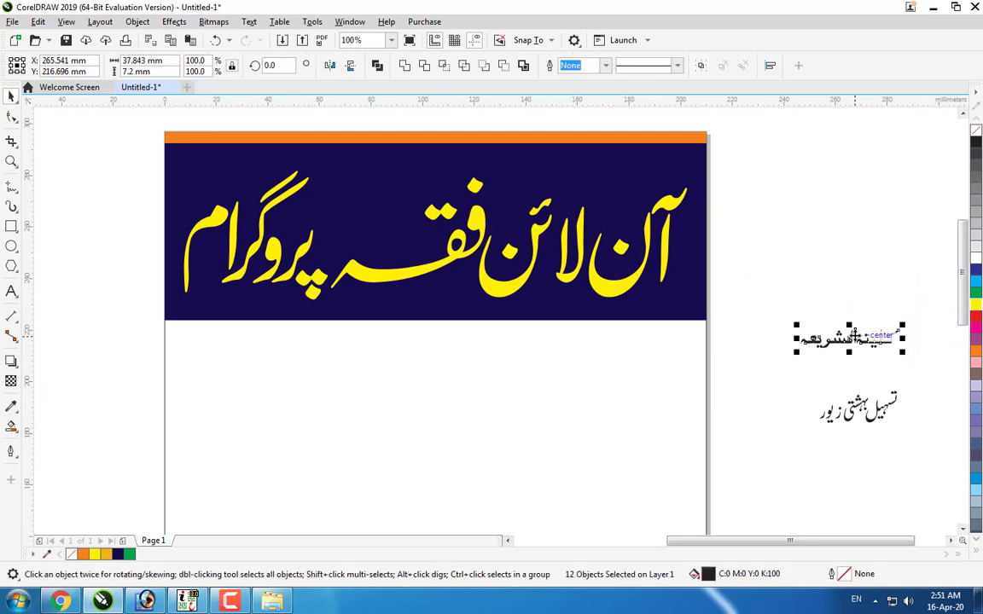
{"action": "key", "text": "ctrl+g"}
{"action": "left_click_drag", "start_coordinate": [856, 335], "coordinate": [527, 176]}
{"action": "scroll", "coordinate": [512, 178], "scroll_direction": "up", "scroll_amount": 2}
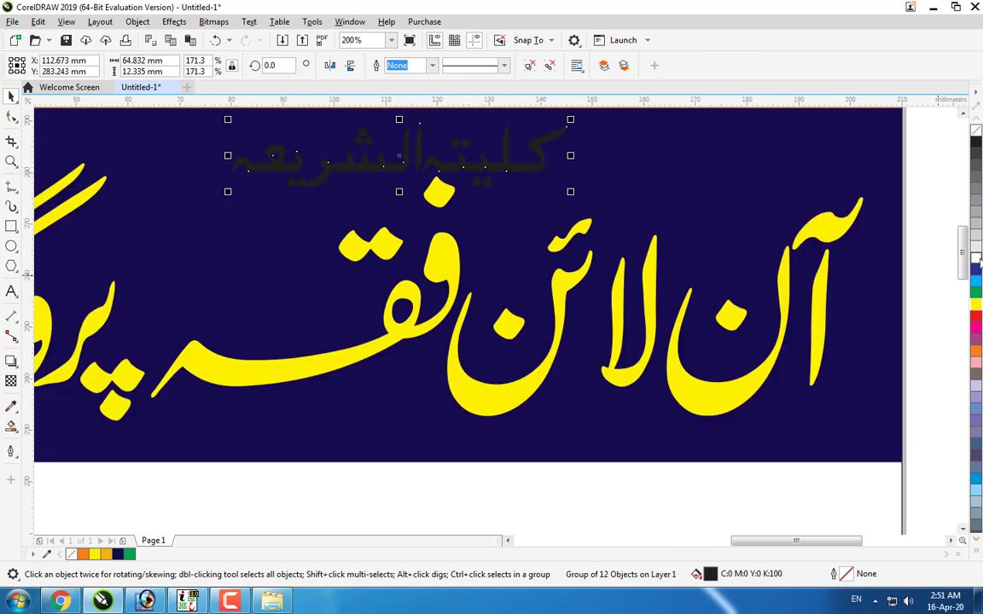
Step: Place the line تسہیل بہشتی زیور on the navy header below the yellow heading, fill it with white and group it
{"action": "scroll", "coordinate": [874, 235], "scroll_direction": "down", "scroll_amount": 2}
{"action": "left_click_drag", "start_coordinate": [818, 397], "coordinate": [938, 512]}
{"action": "left_click_drag", "start_coordinate": [906, 445], "coordinate": [483, 335]}
{"action": "left_click", "coordinate": [973, 263]}
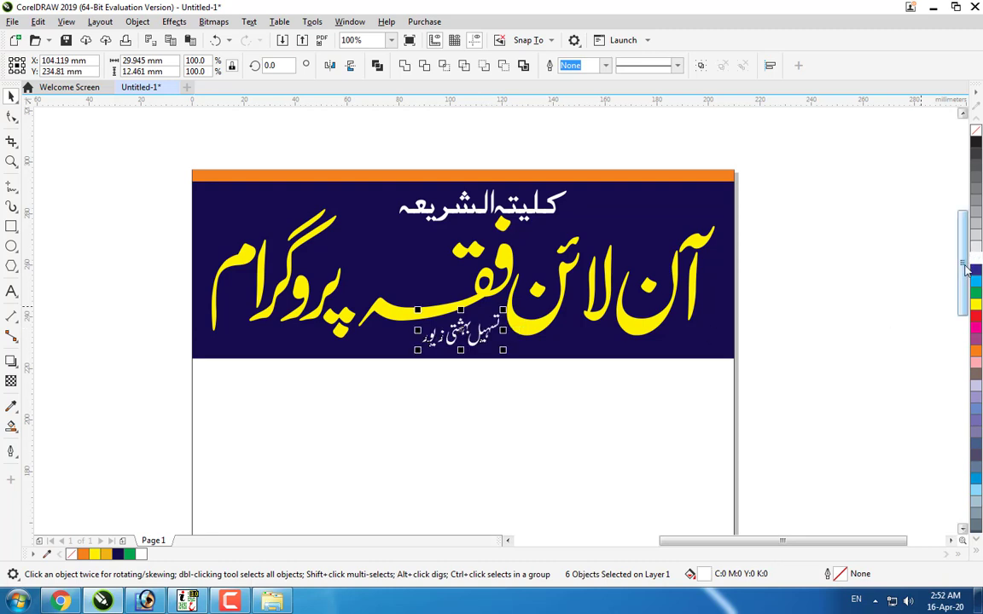
{"action": "key", "text": "ctrl+g"}
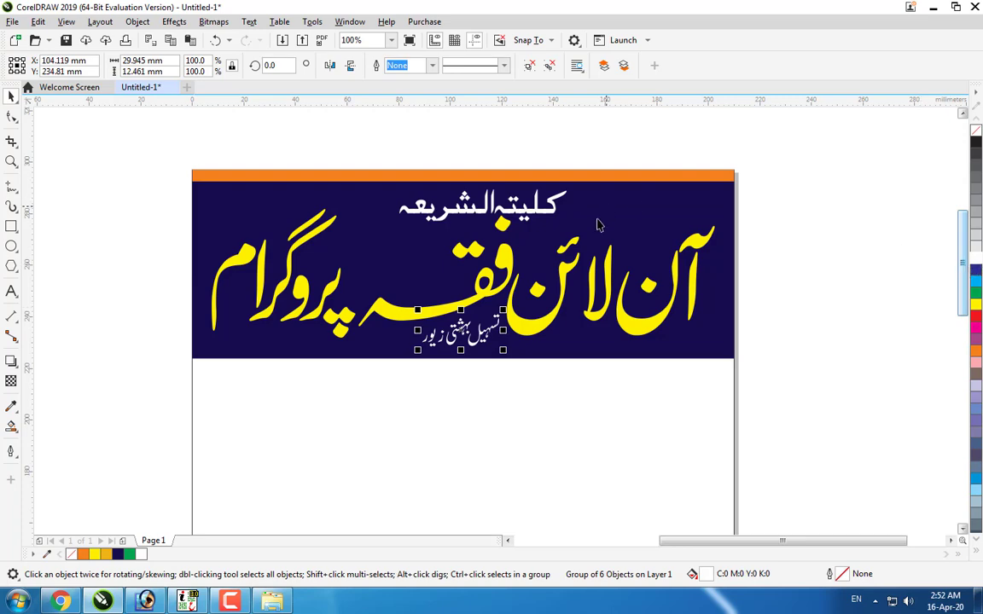
Step: Ungroup the yellow heading and break apart the curve holding the dots of the word فقہ
{"action": "left_click", "coordinate": [500, 249]}
{"action": "scroll", "coordinate": [501, 249], "scroll_direction": "up", "scroll_amount": 2}
{"action": "scroll", "coordinate": [518, 157], "scroll_direction": "down", "scroll_amount": 1}
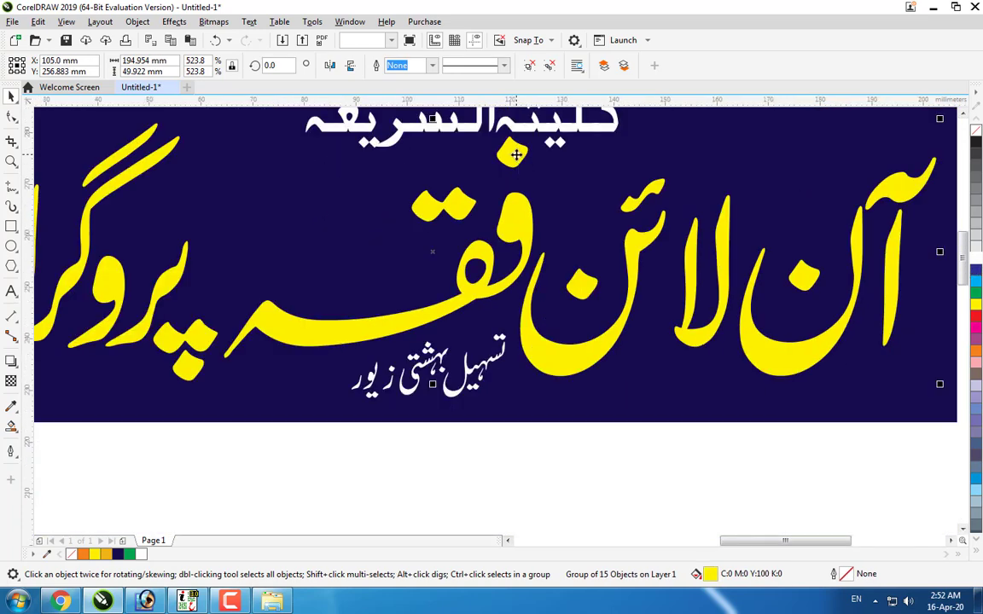
{"action": "scroll", "coordinate": [516, 154], "scroll_direction": "down", "scroll_amount": 1}
{"action": "left_click", "coordinate": [772, 476]}
{"action": "scroll", "coordinate": [513, 158], "scroll_direction": "up", "scroll_amount": 1}
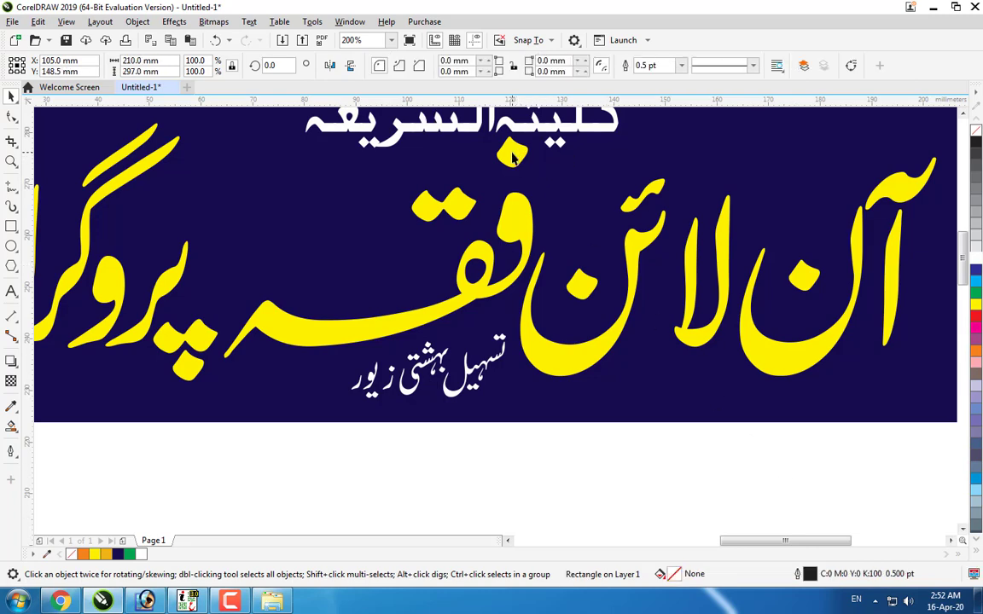
{"action": "left_click", "coordinate": [512, 156]}
{"action": "right_click", "coordinate": [511, 156]}
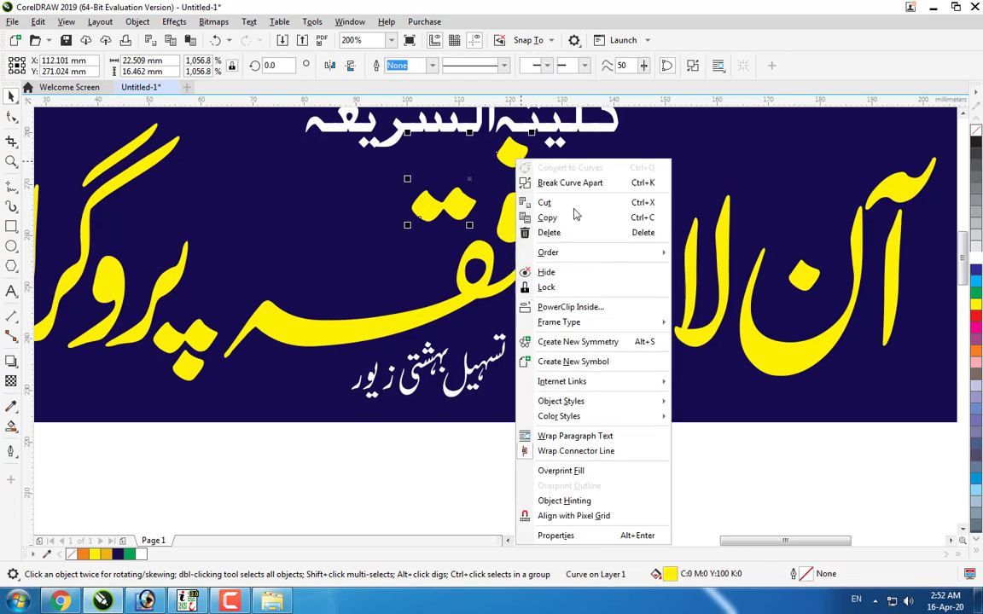
{"action": "left_click", "coordinate": [570, 182]}
Step: Lower the single dot of ف by about 3.2 mm so it clears the white line above
{"action": "left_click", "coordinate": [518, 152]}
{"action": "left_click", "coordinate": [669, 168]}
{"action": "left_click", "coordinate": [523, 157]}
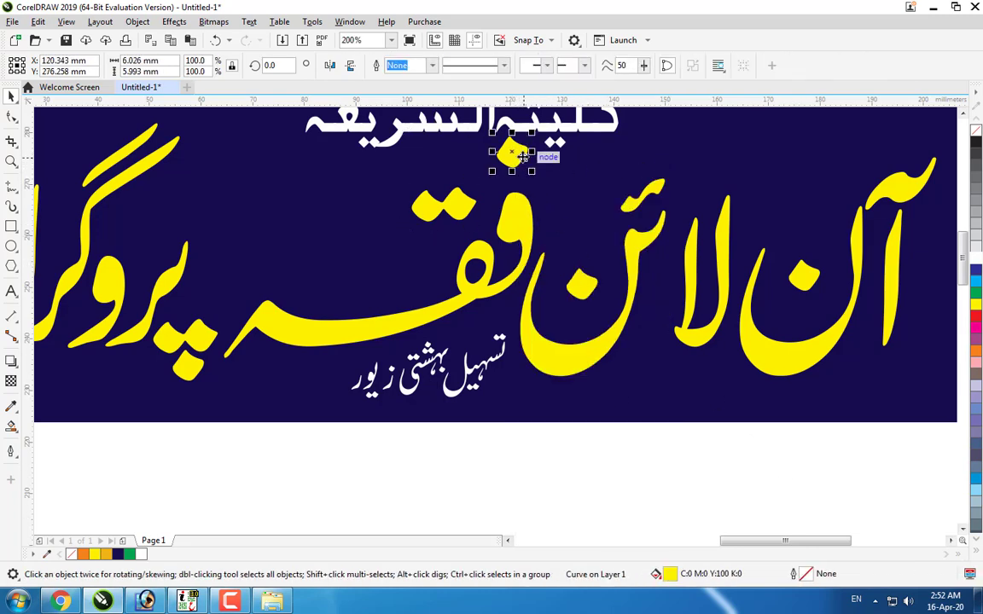
{"action": "key", "text": "Down"}
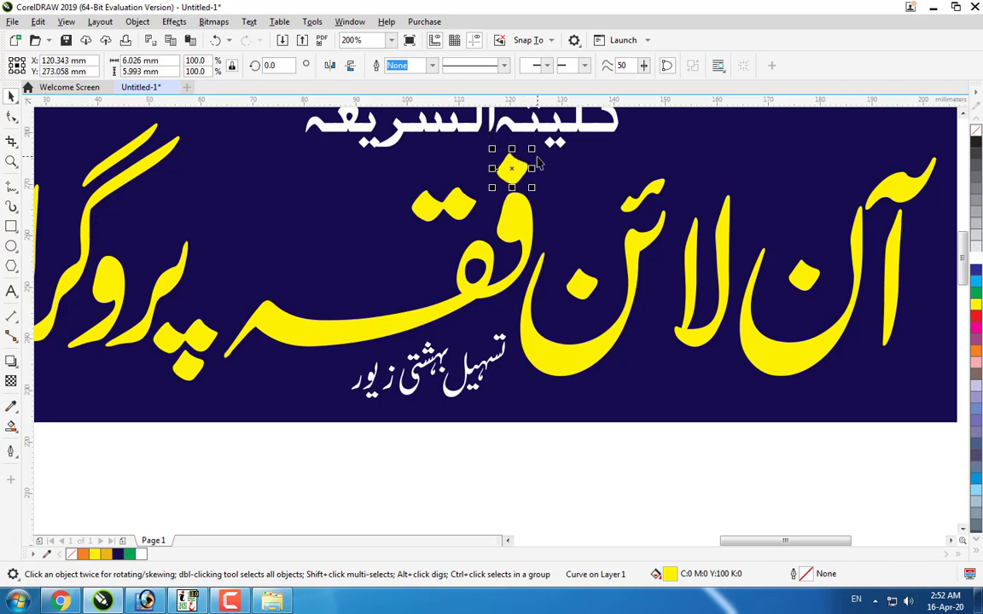
{"action": "scroll", "coordinate": [534, 161], "scroll_direction": "down", "scroll_amount": 1}
{"action": "key", "text": "Delete"}
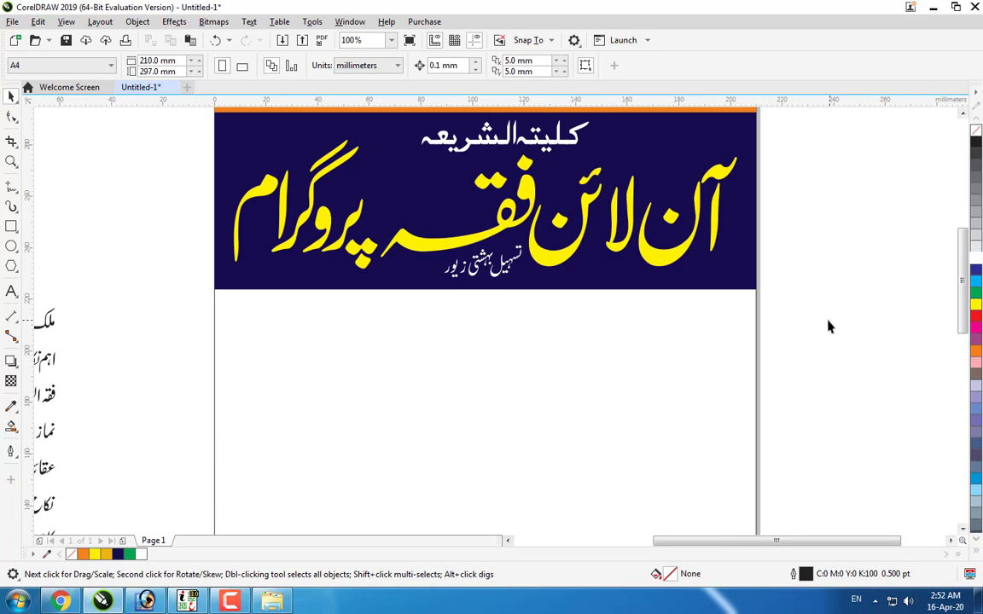
Step: Group the yellow heading and both white lines on the navy header into one object
{"action": "left_click_drag", "start_coordinate": [827, 326], "coordinate": [230, 168]}
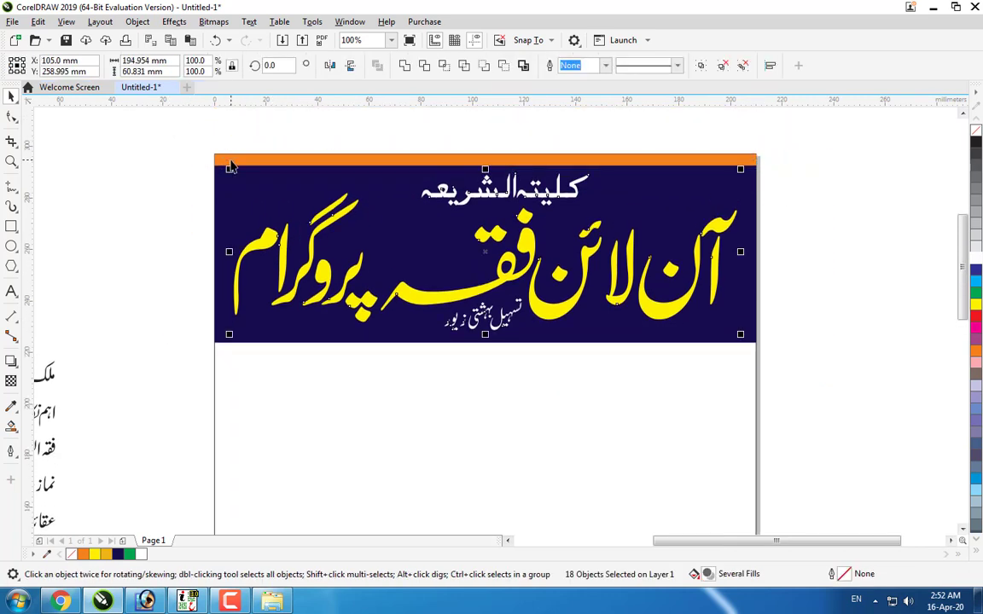
{"action": "key", "text": "ctrl+g"}
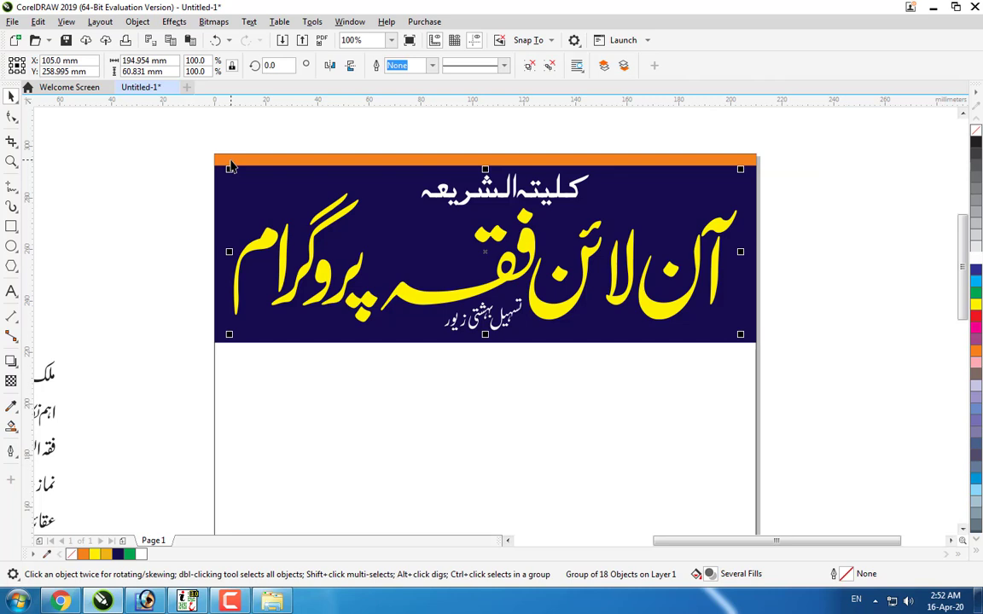
{"action": "left_click", "coordinate": [223, 299], "text": "shift"}
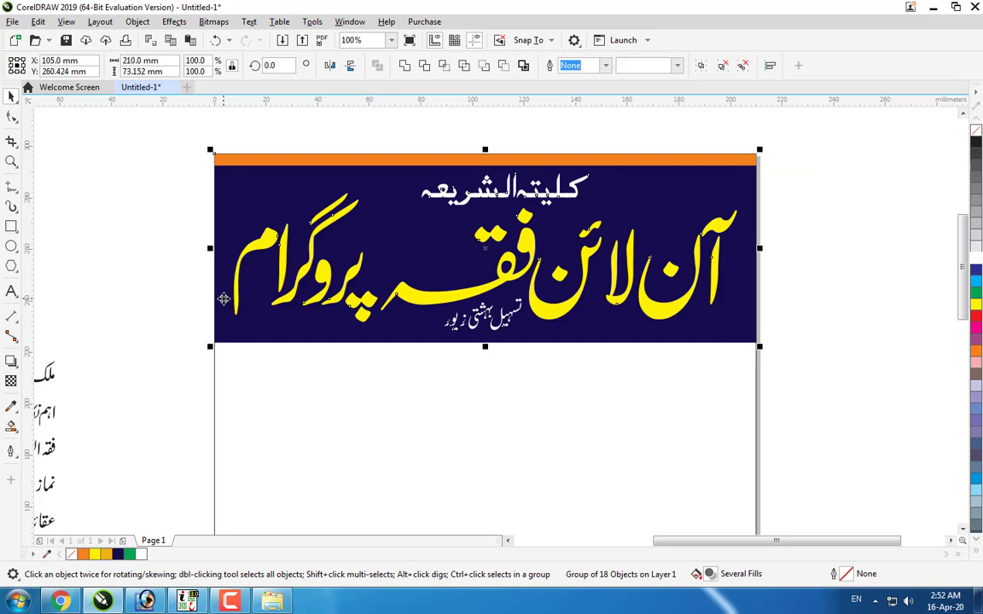
{"action": "key", "text": "Escape"}
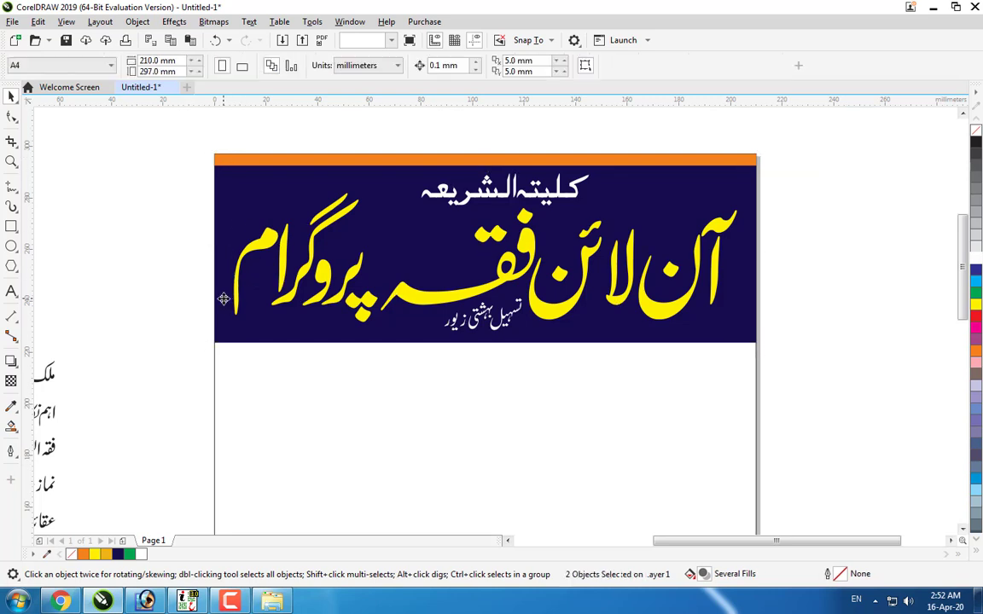
{"action": "key", "text": "F4"}
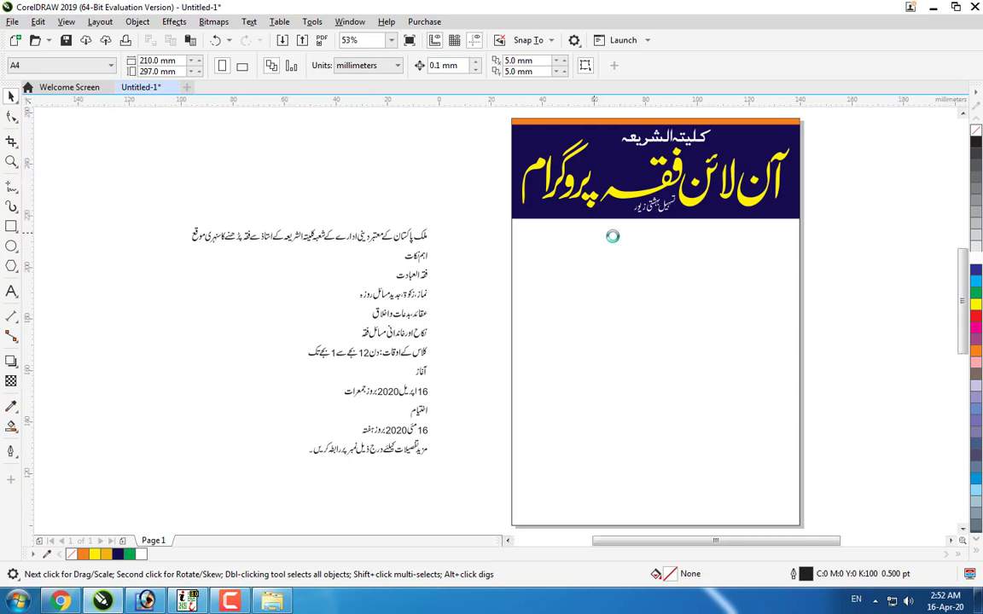
Step: Enlarge the white line تسہیل بہشتی زیور within the header group, extending it down and to the left
{"action": "scroll", "coordinate": [666, 213], "scroll_direction": "up", "scroll_amount": 5}
{"action": "scroll", "coordinate": [725, 188], "scroll_direction": "down", "scroll_amount": 2}
{"action": "left_click", "coordinate": [783, 173]}
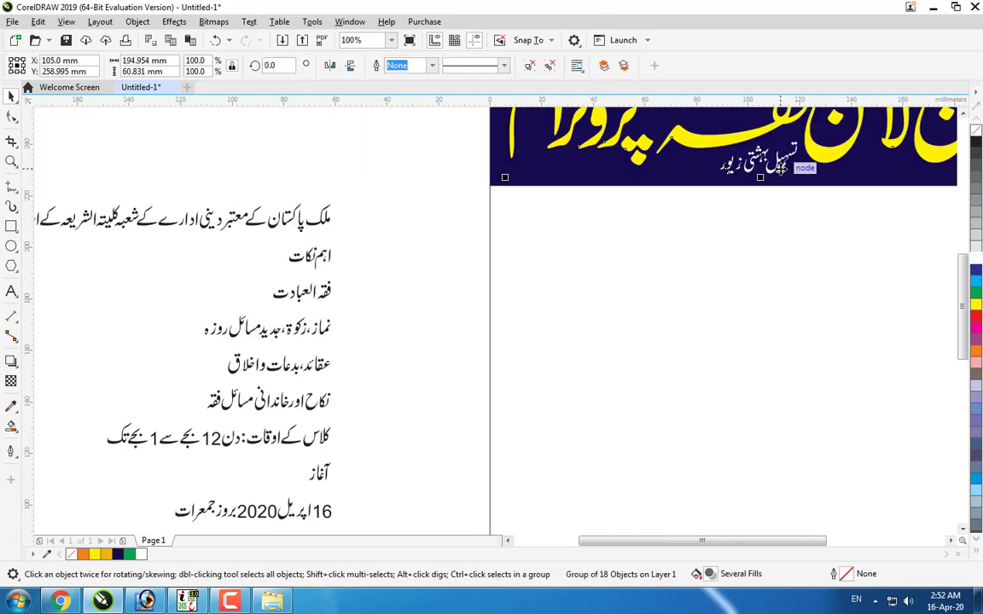
{"action": "left_click", "coordinate": [779, 168], "text": "ctrl"}
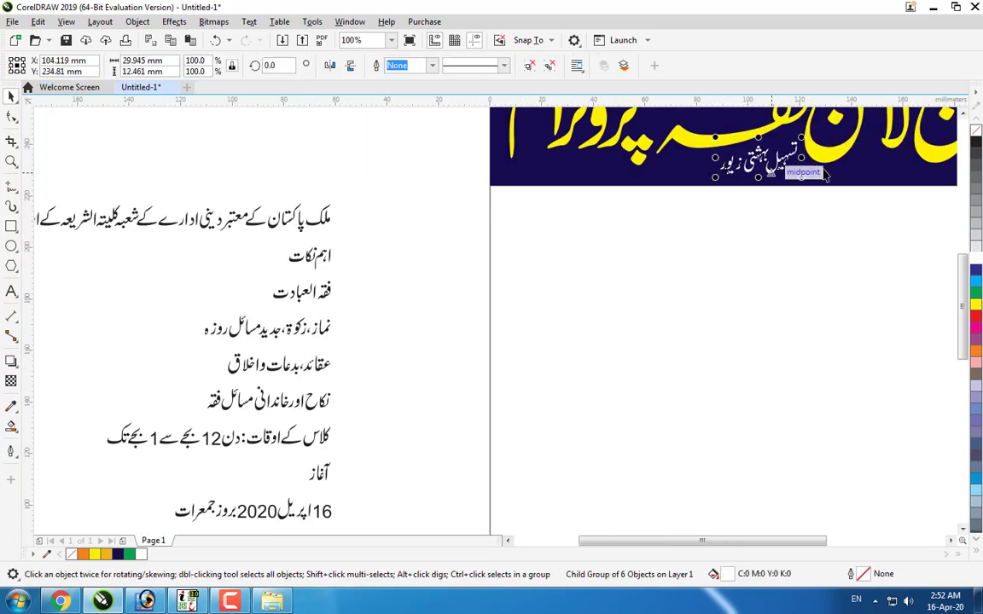
{"action": "scroll", "coordinate": [779, 168], "scroll_direction": "up", "scroll_amount": 2}
{"action": "left_click_drag", "start_coordinate": [611, 189], "coordinate": [573, 214]}
{"action": "key", "text": "Escape"}
{"action": "scroll", "coordinate": [573, 213], "scroll_direction": "down", "scroll_amount": 4}
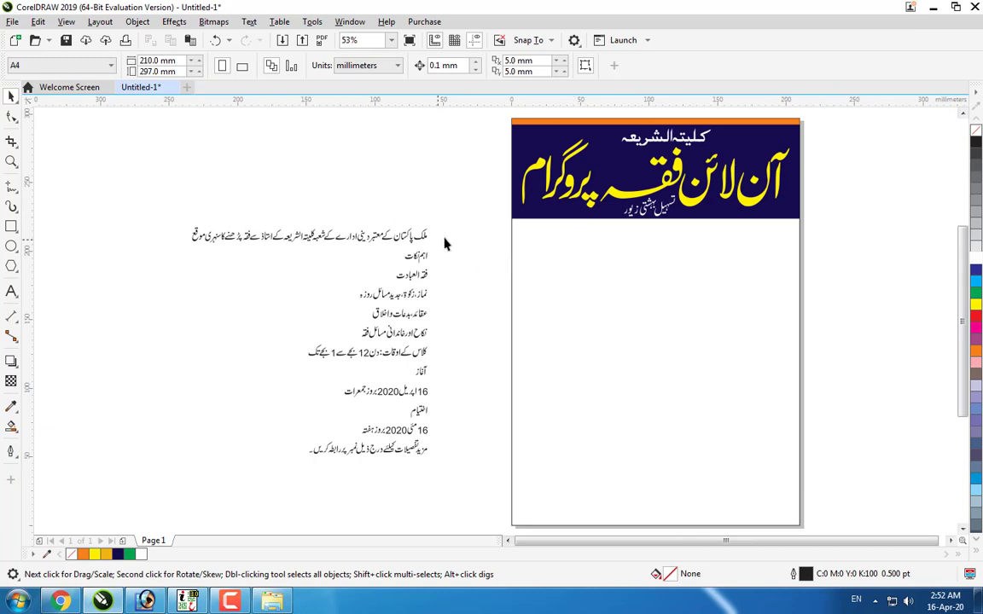
Step: Duplicate the top orange strip and place the copy directly below the navy header
{"action": "scroll", "coordinate": [348, 246], "scroll_direction": "up", "scroll_amount": 2}
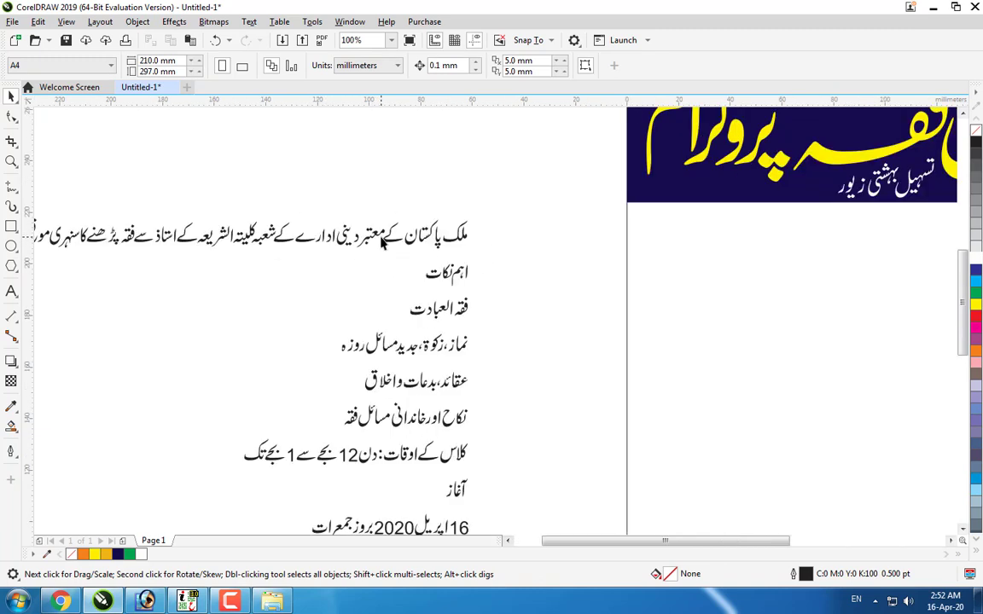
{"action": "scroll", "coordinate": [399, 245], "scroll_direction": "down", "scroll_amount": 2}
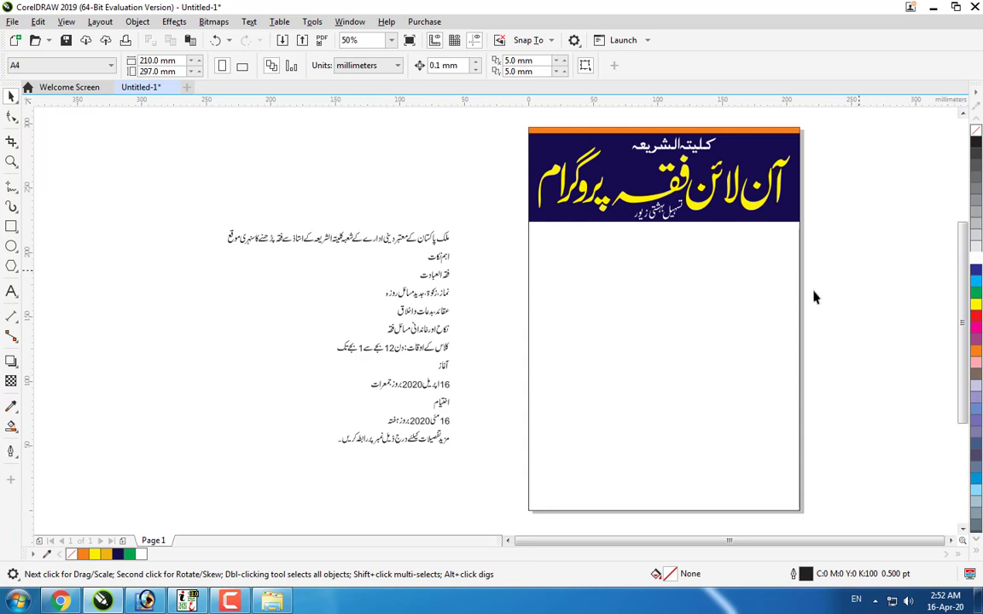
{"action": "left_click", "coordinate": [746, 345]}
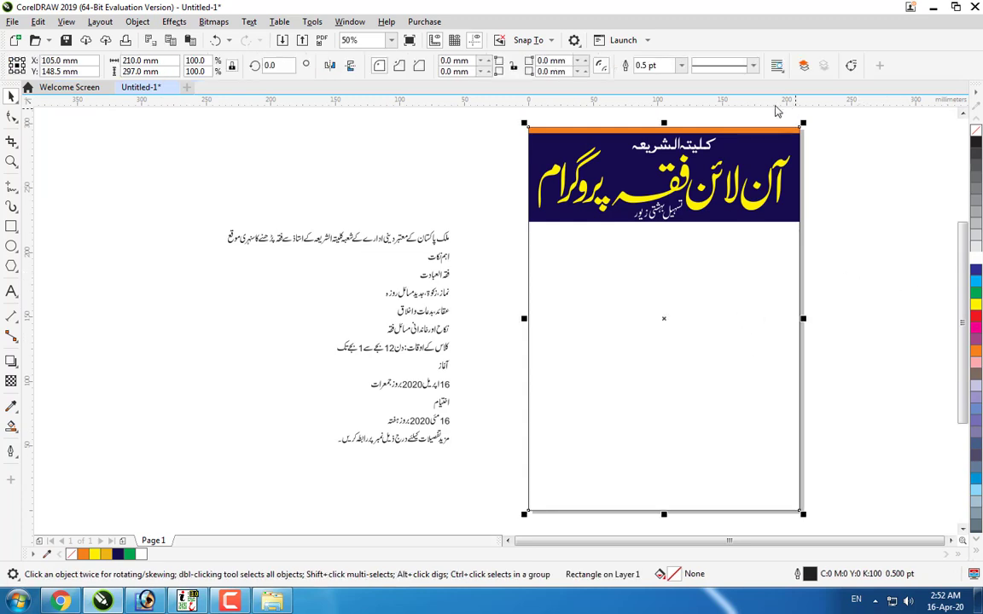
{"action": "left_click", "coordinate": [777, 132]}
{"action": "scroll", "coordinate": [663, 135], "scroll_direction": "up", "scroll_amount": 2}
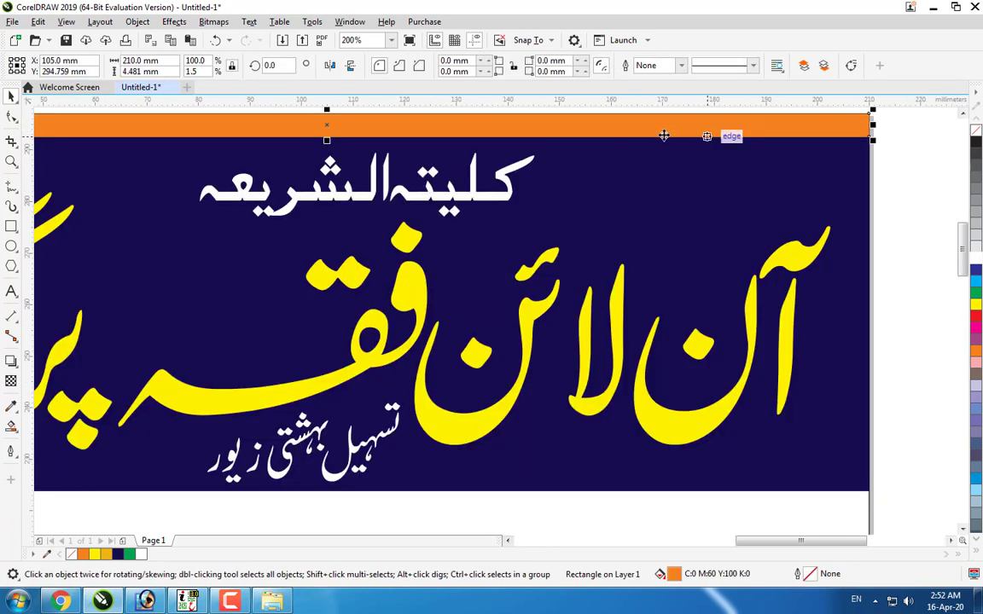
{"action": "scroll", "coordinate": [662, 136], "scroll_direction": "down", "scroll_amount": 2}
{"action": "scroll", "coordinate": [600, 168], "scroll_direction": "up", "scroll_amount": 1}
{"action": "left_click_drag", "start_coordinate": [597, 128], "coordinate": [595, 314]}
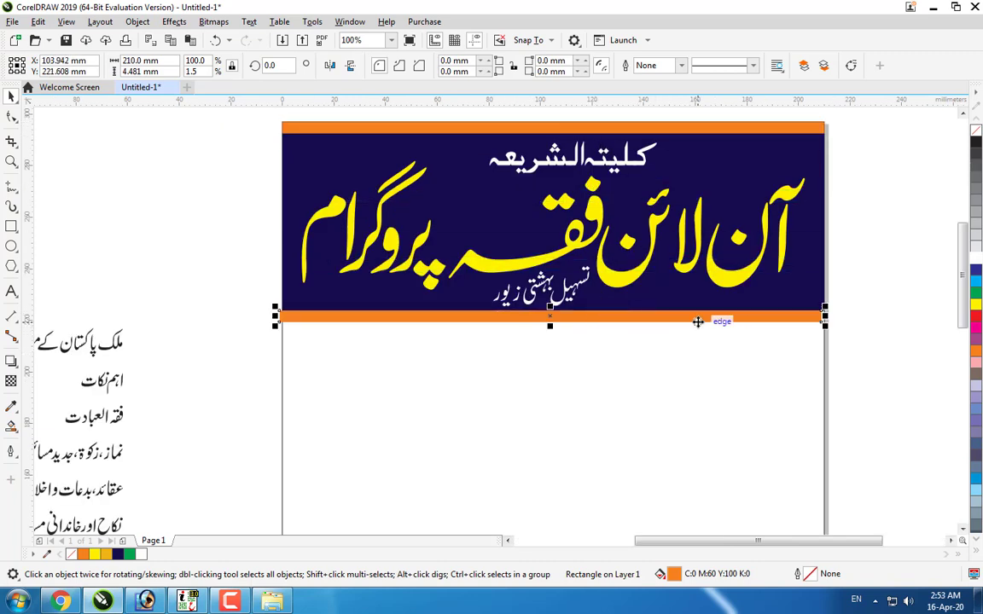
Step: Centre the lower orange strip horizontally on the page-sized rectangle
{"action": "left_click", "coordinate": [759, 402], "text": "shift"}
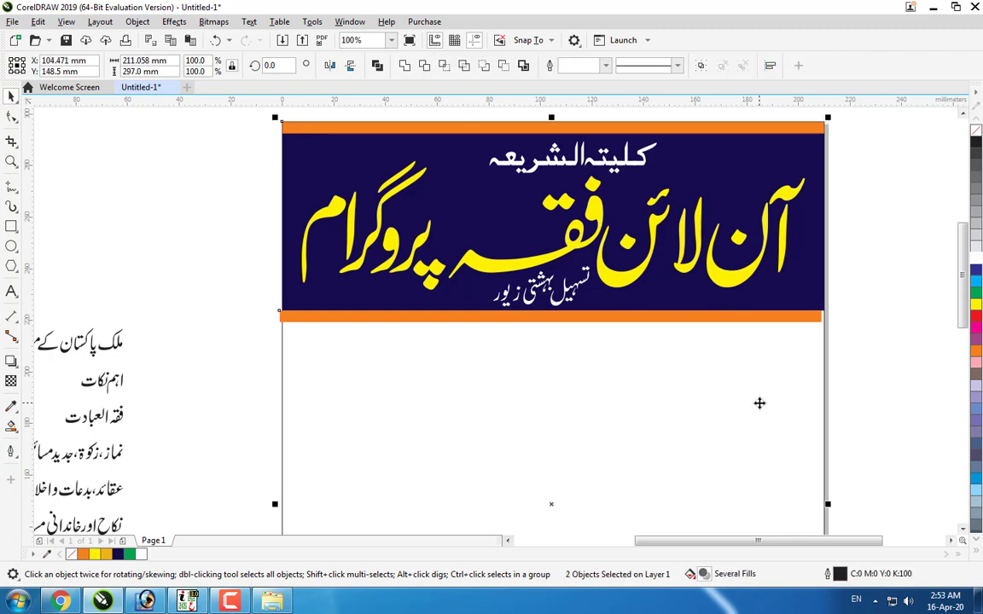
{"action": "key", "text": "e"}
{"action": "key", "text": "Escape"}
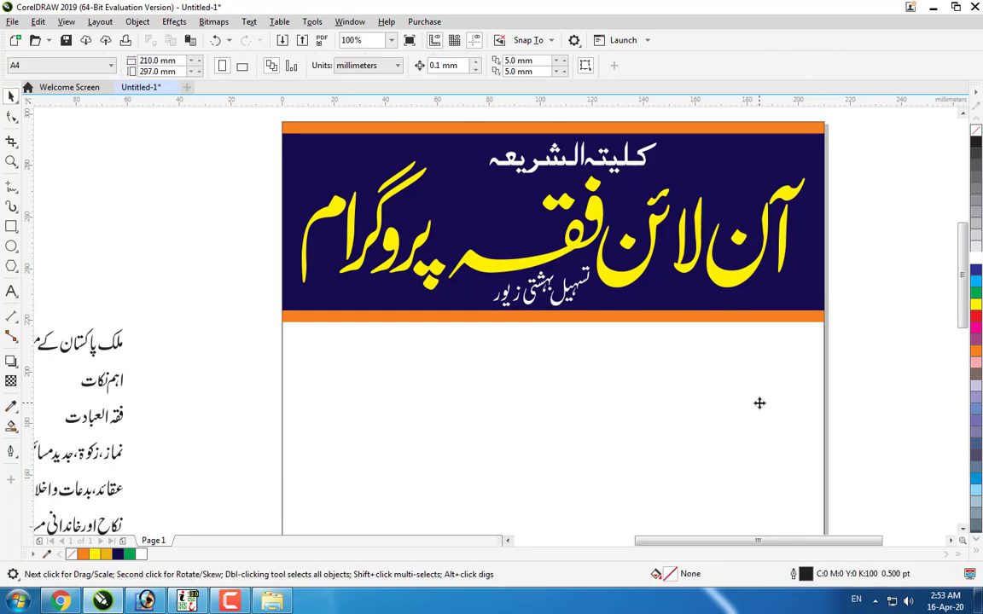
Step: Stretch the lower orange strip downward to a height of about 18 mm, keeping its upper edge against the header
{"action": "left_click", "coordinate": [680, 325]}
{"action": "left_click", "coordinate": [680, 316]}
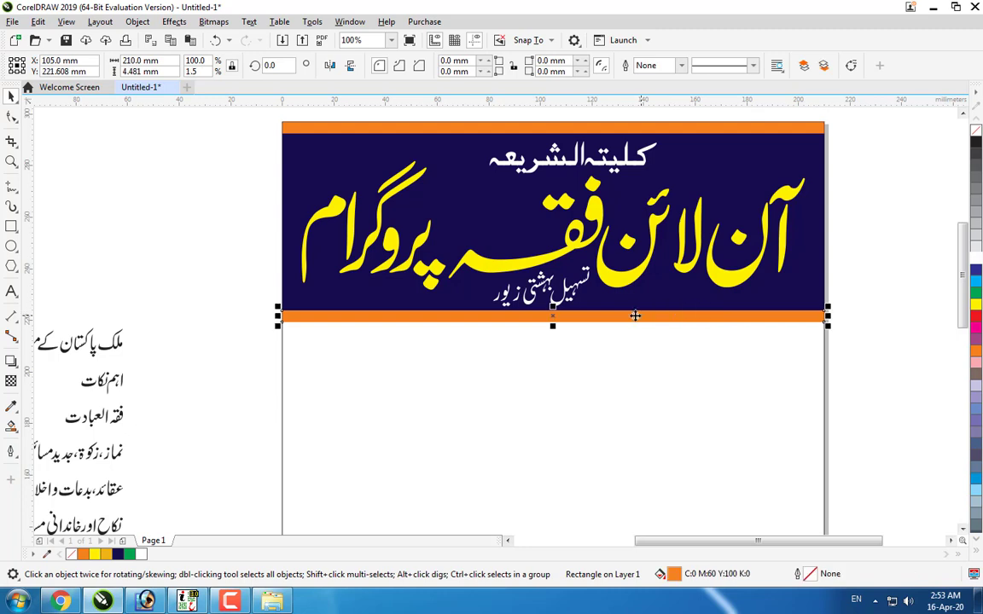
{"action": "left_click_drag", "start_coordinate": [552, 327], "coordinate": [552, 364]}
{"action": "left_click", "coordinate": [564, 344]}
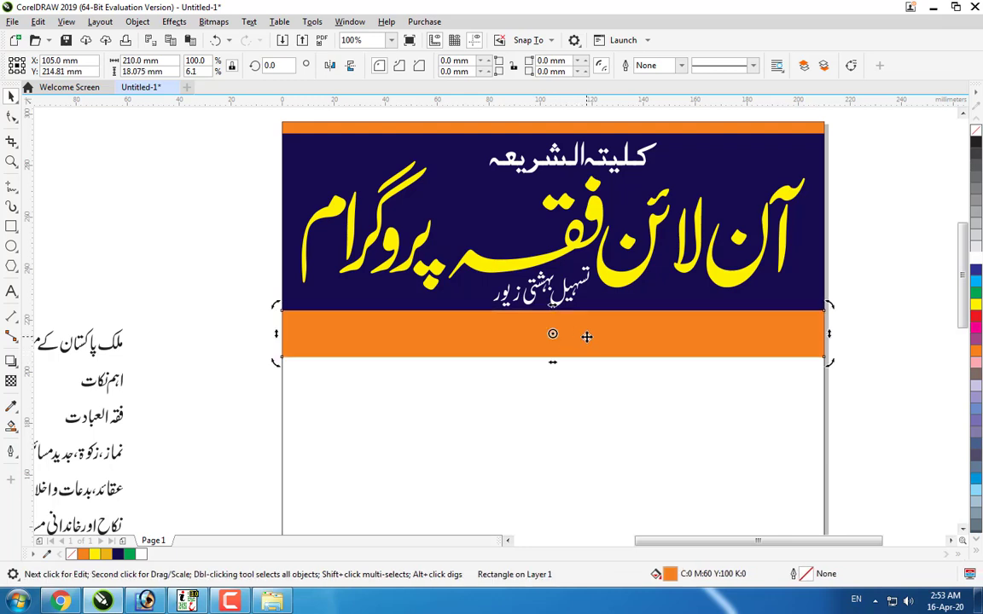
{"action": "left_click", "coordinate": [708, 318]}
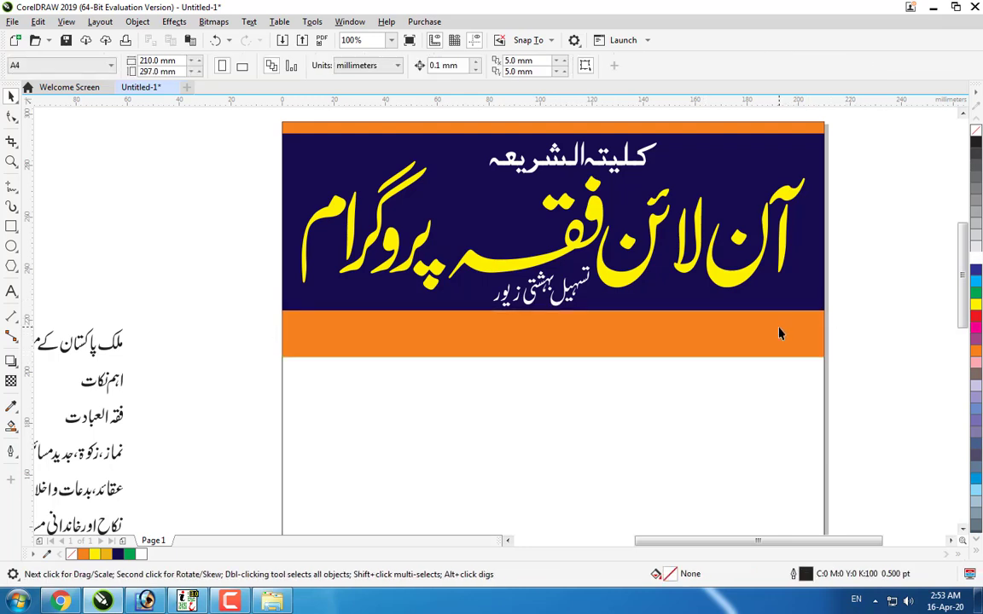
Step: Convert the lower orange rectangle to curves for node editing
{"action": "left_click", "coordinate": [12, 118]}
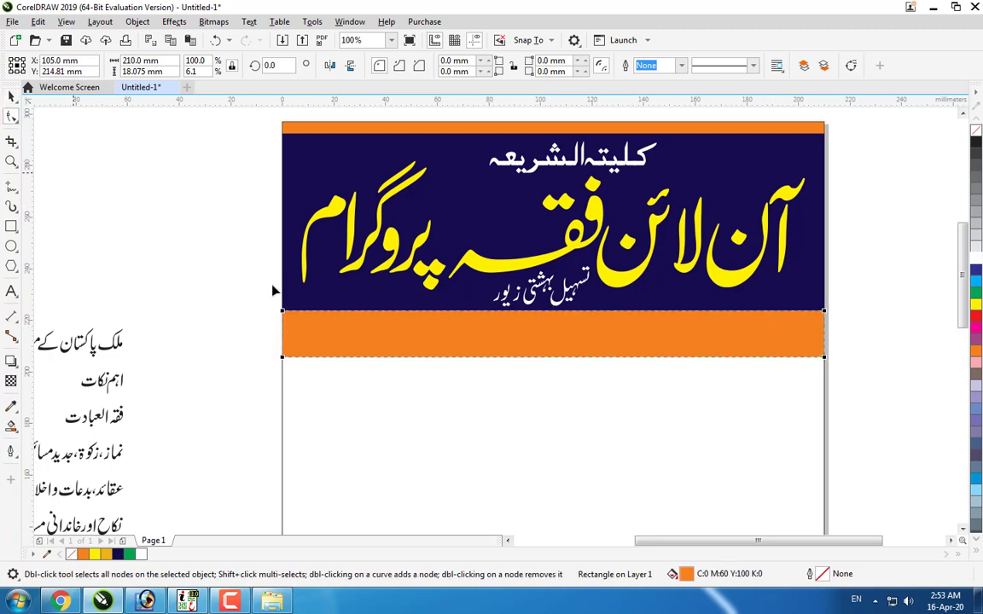
{"action": "right_click", "coordinate": [371, 333]}
{"action": "left_click", "coordinate": [398, 215]}
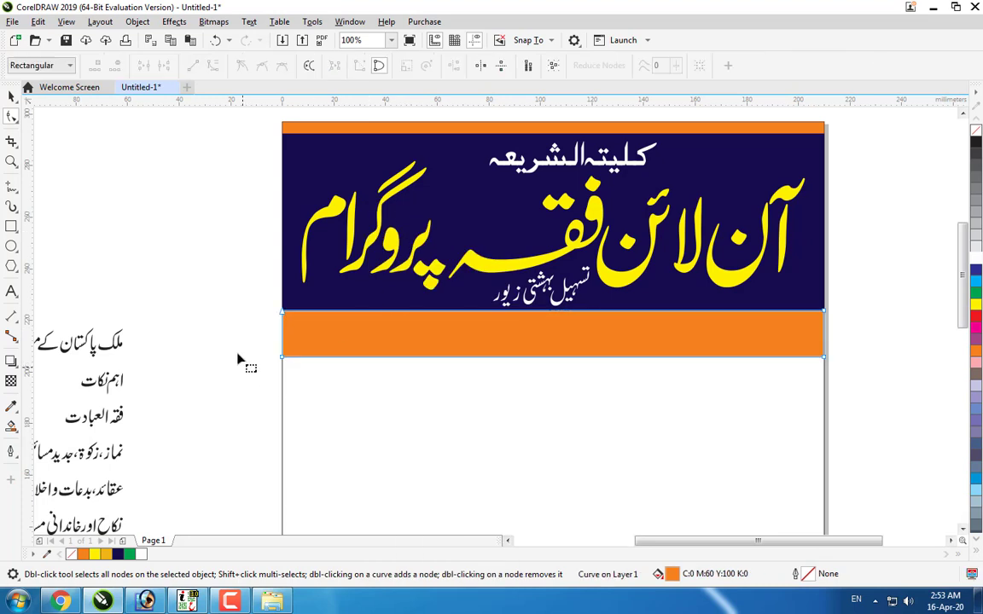
Step: Reflect the orange band's nodes horizontally and move its two lower corners inward about 7 mm to form a trapezoid
{"action": "left_click_drag", "start_coordinate": [247, 334], "coordinate": [888, 410]}
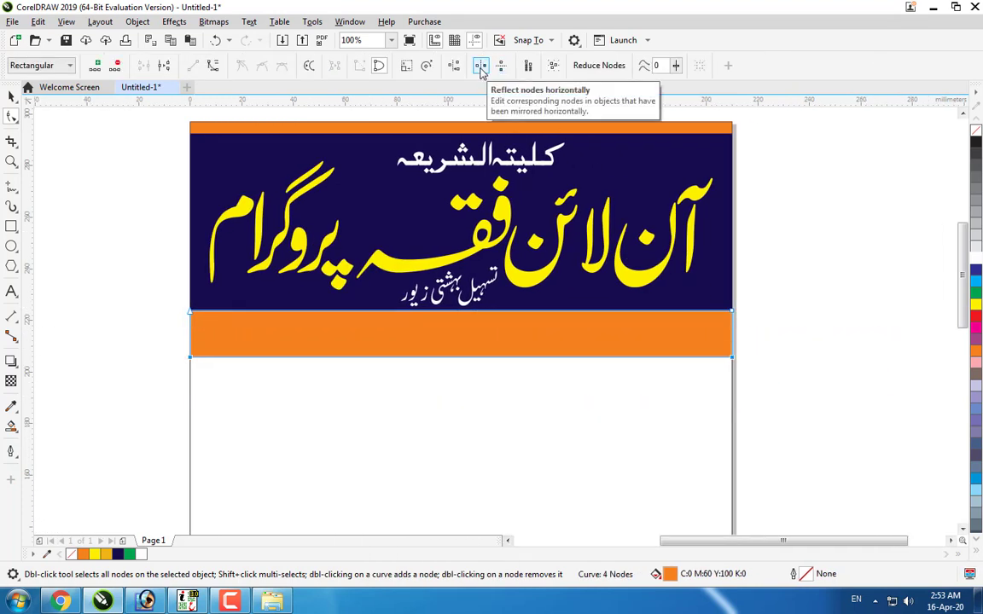
{"action": "left_click", "coordinate": [482, 67]}
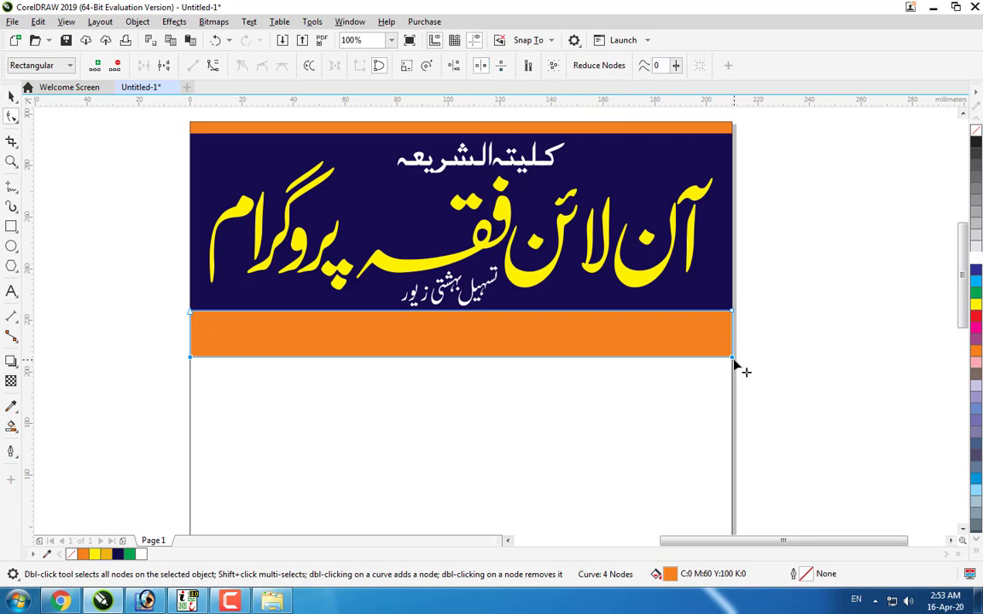
{"action": "left_click_drag", "start_coordinate": [733, 362], "coordinate": [714, 357]}
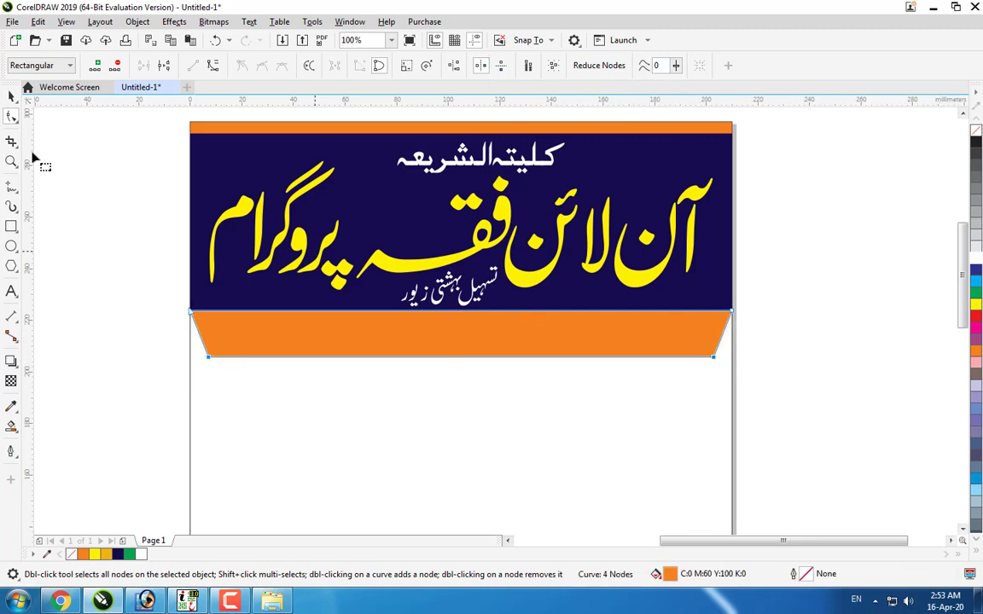
{"action": "left_click", "coordinate": [11, 97]}
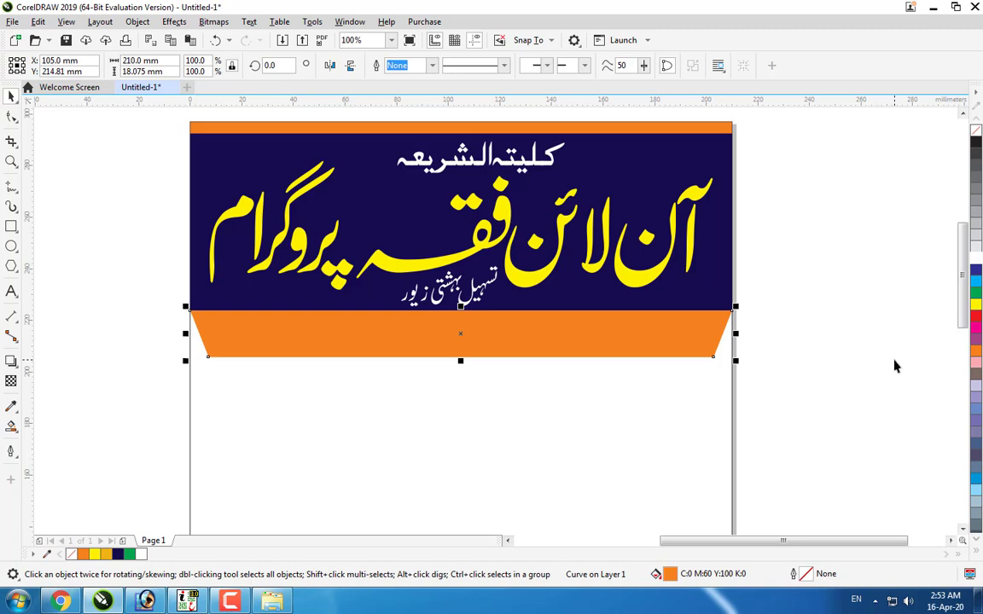
{"action": "key", "text": "shift+F11"}
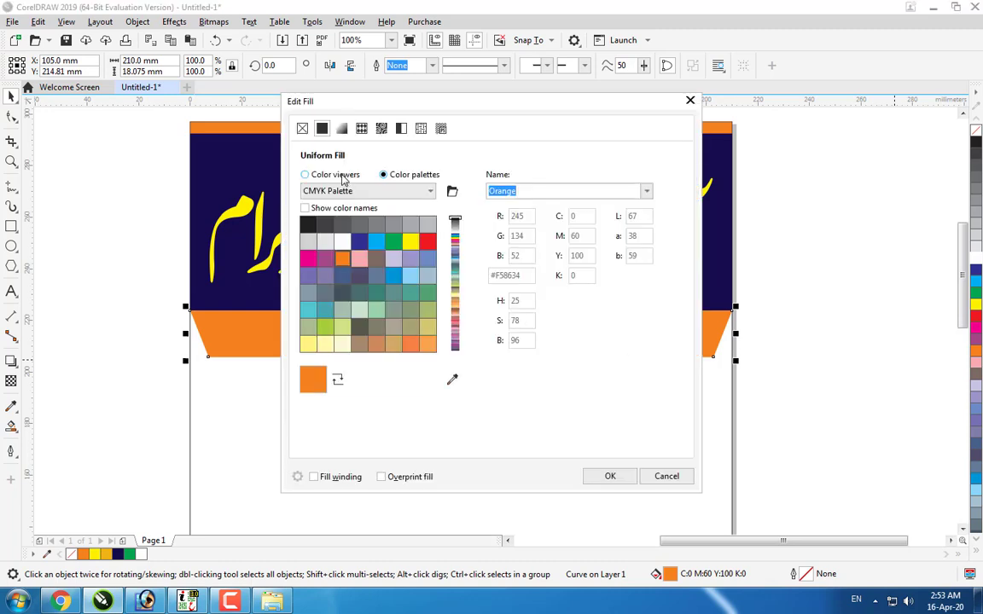
{"action": "left_click", "coordinate": [305, 174]}
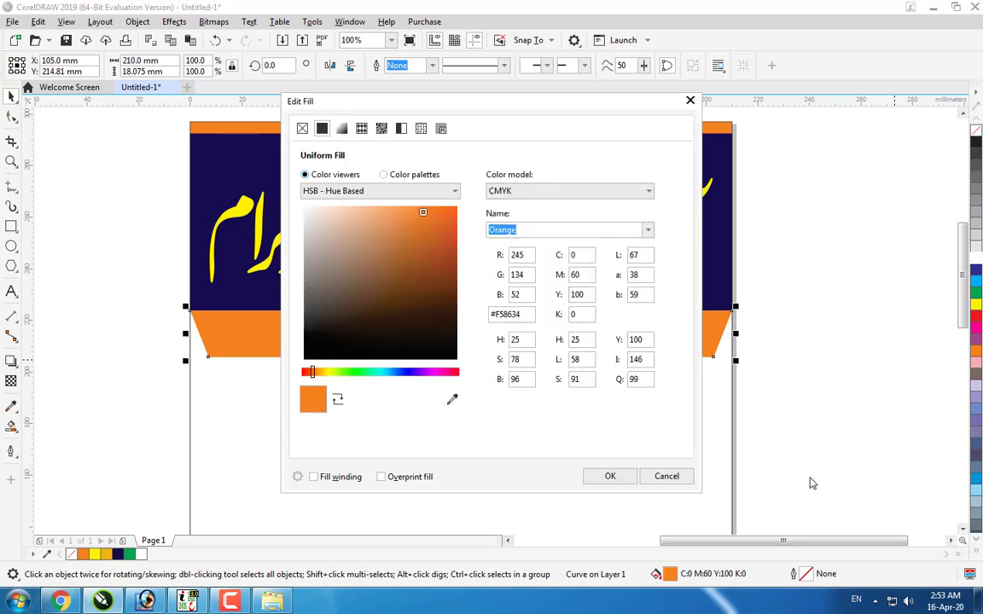
{"action": "left_click", "coordinate": [689, 100]}
Step: Fill the trapezoid band below the navy header with yellow-green, C40 M0 Y100 K0
{"action": "left_click", "coordinate": [974, 550]}
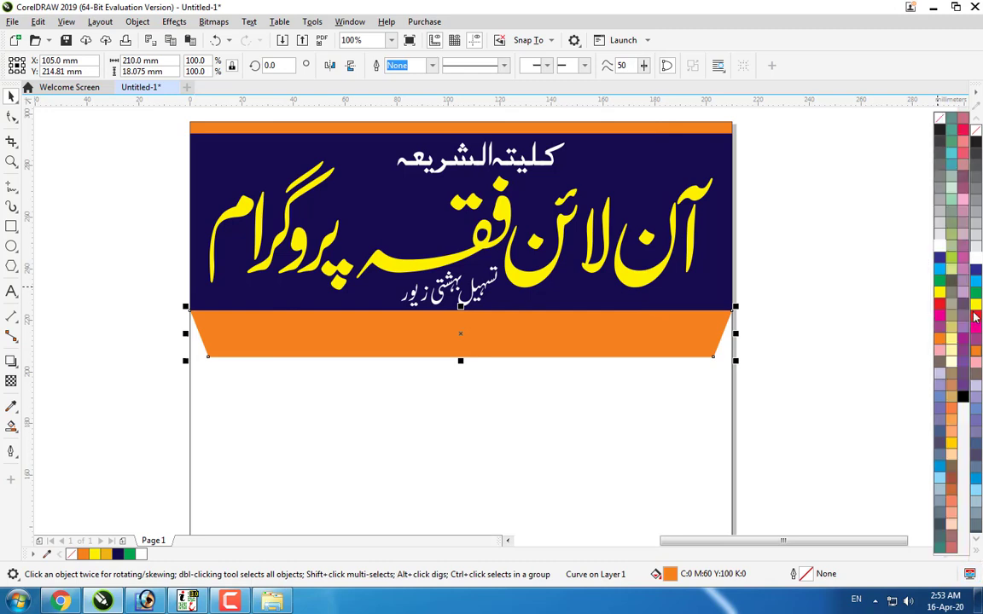
{"action": "left_click", "coordinate": [951, 257]}
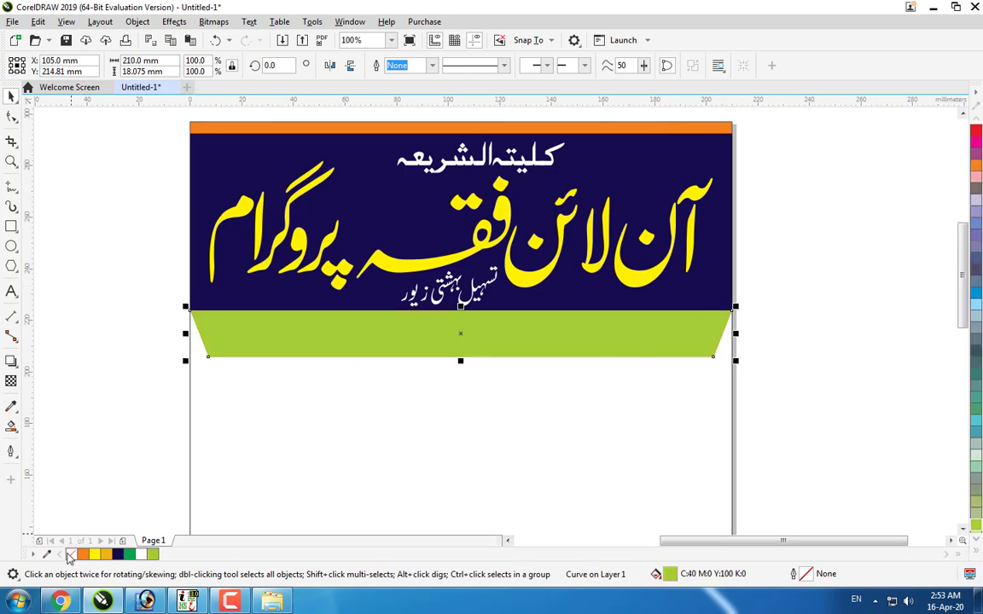
{"action": "left_click", "coordinate": [70, 512]}
Step: Group the long first line of the loose Urdu text and move it onto the green trapezoid band
{"action": "scroll", "coordinate": [193, 423], "scroll_direction": "down", "scroll_amount": 1}
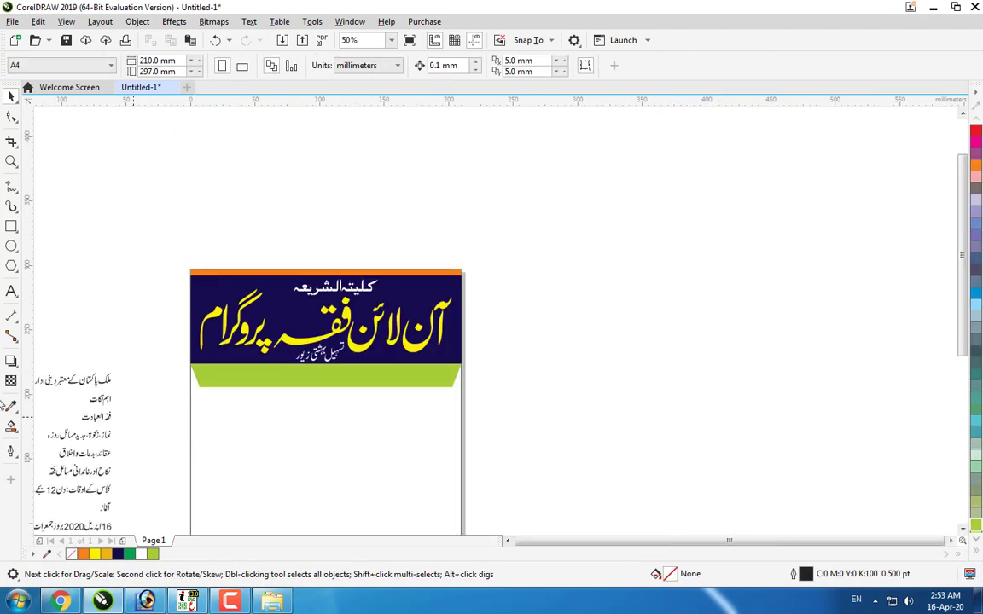
{"action": "left_click_drag", "start_coordinate": [148, 345], "coordinate": [88, 390]}
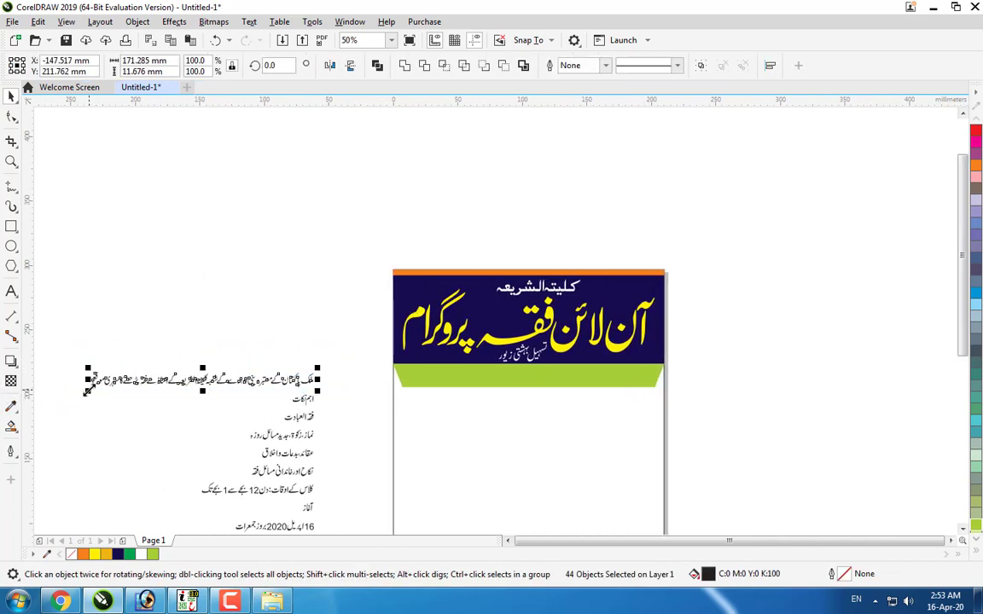
{"action": "key", "text": "ctrl+g"}
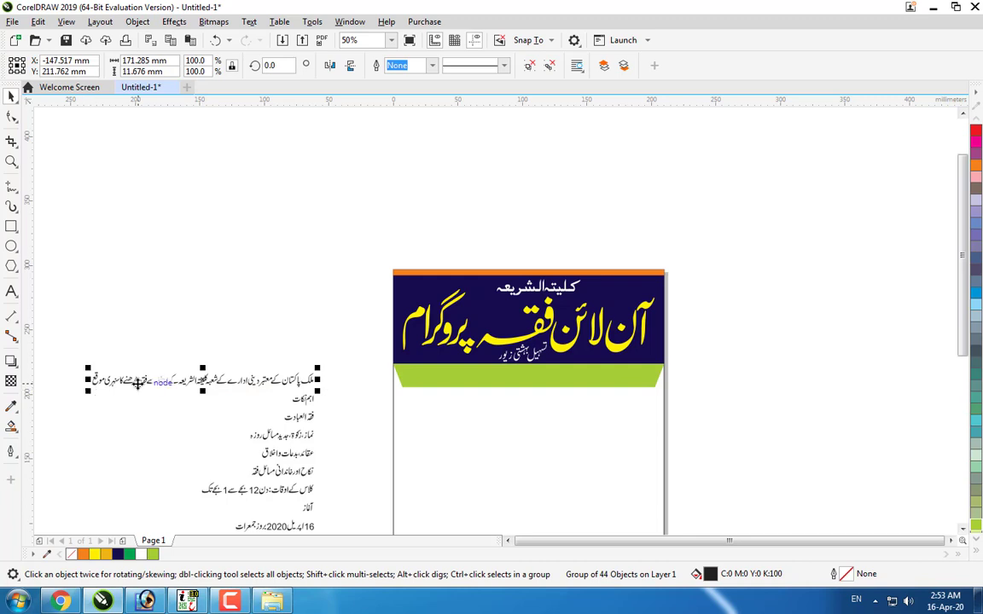
{"action": "left_click_drag", "start_coordinate": [93, 381], "coordinate": [593, 384]}
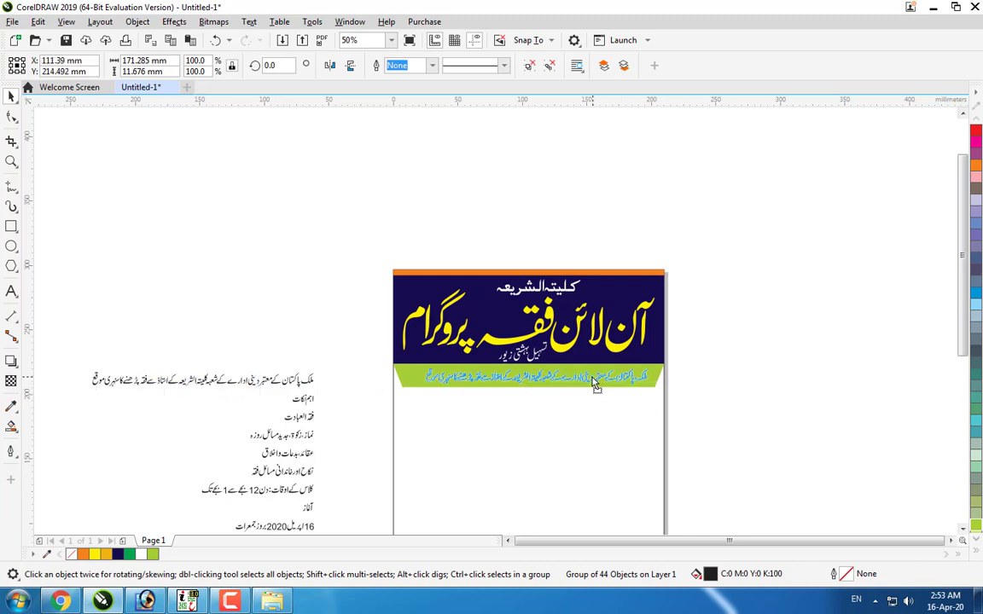
{"action": "scroll", "coordinate": [589, 378], "scroll_direction": "up", "scroll_amount": 2}
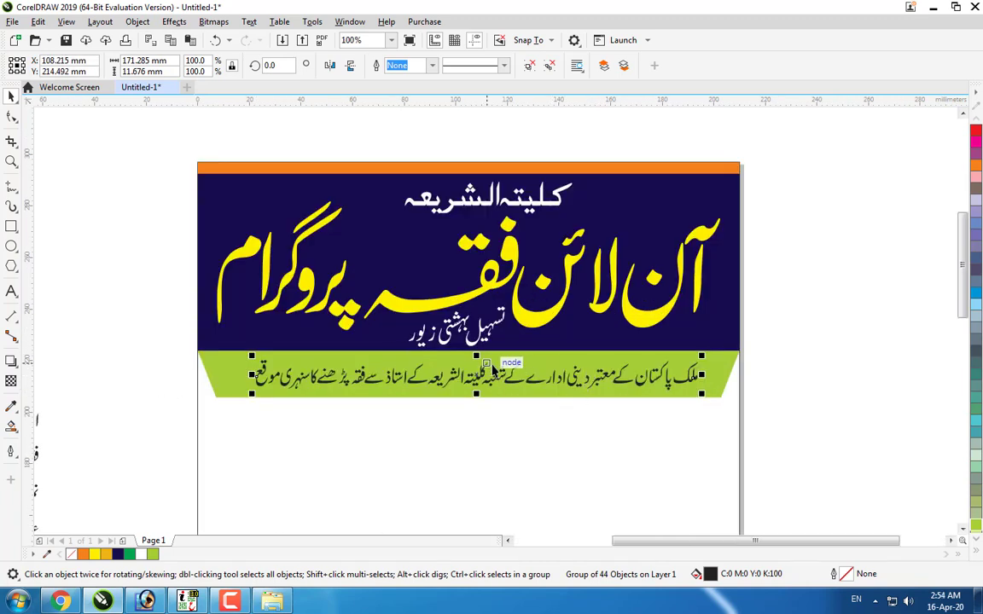
Step: Centre the grouped text line on the green band and enlarge it proportionally from its centre to about 196 mm wide
{"action": "left_click", "coordinate": [218, 378], "text": "shift"}
{"action": "key", "text": "c"}
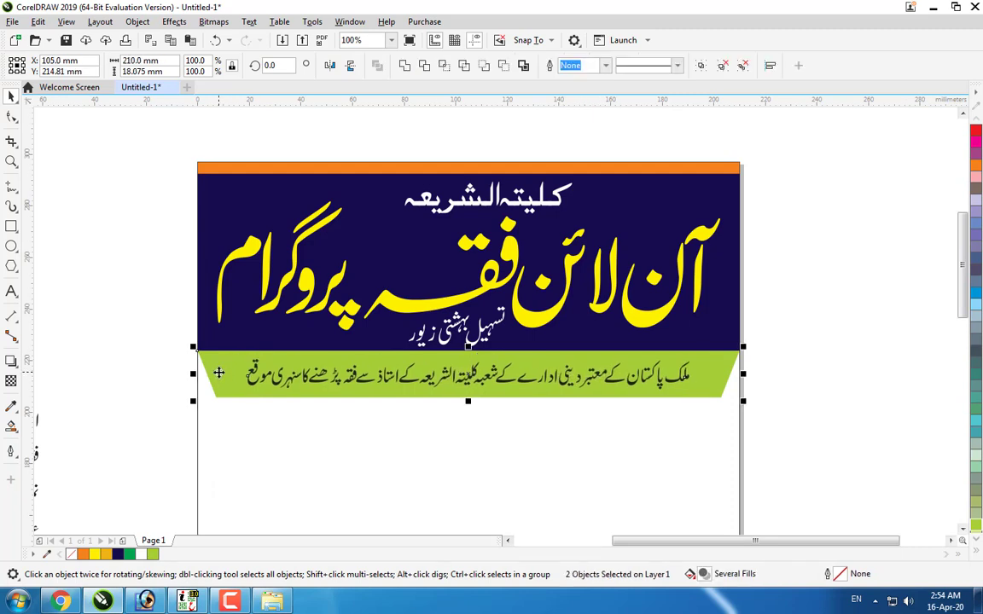
{"action": "left_click", "coordinate": [45, 340]}
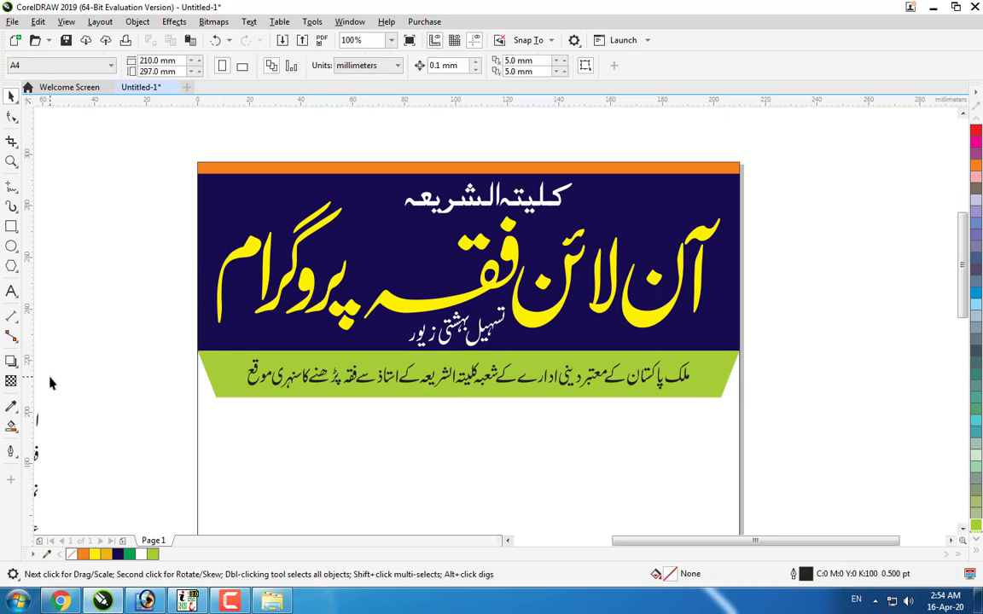
{"action": "left_click", "coordinate": [595, 385]}
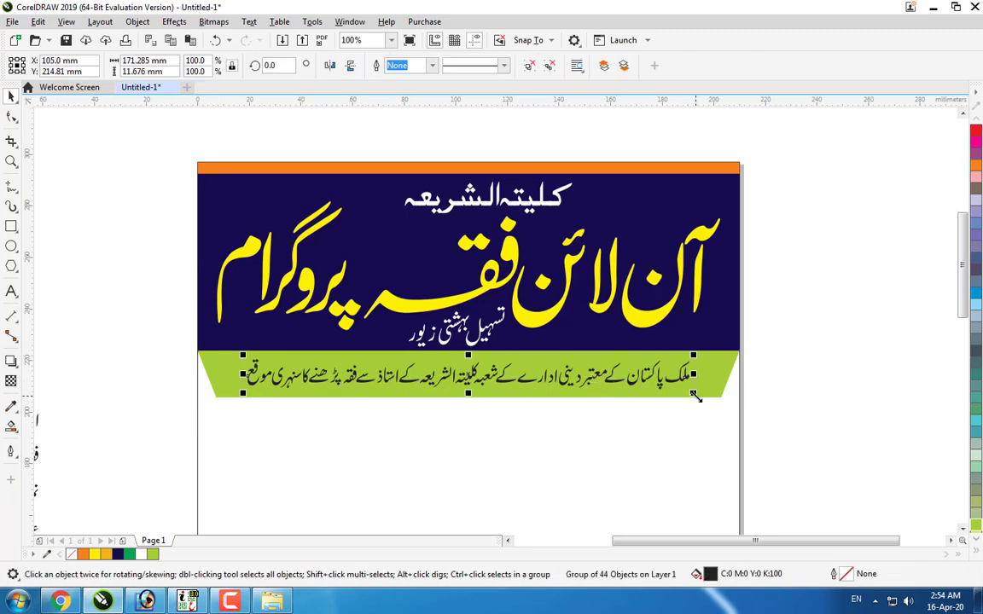
{"action": "left_click_drag", "start_coordinate": [700, 395], "coordinate": [724, 409]}
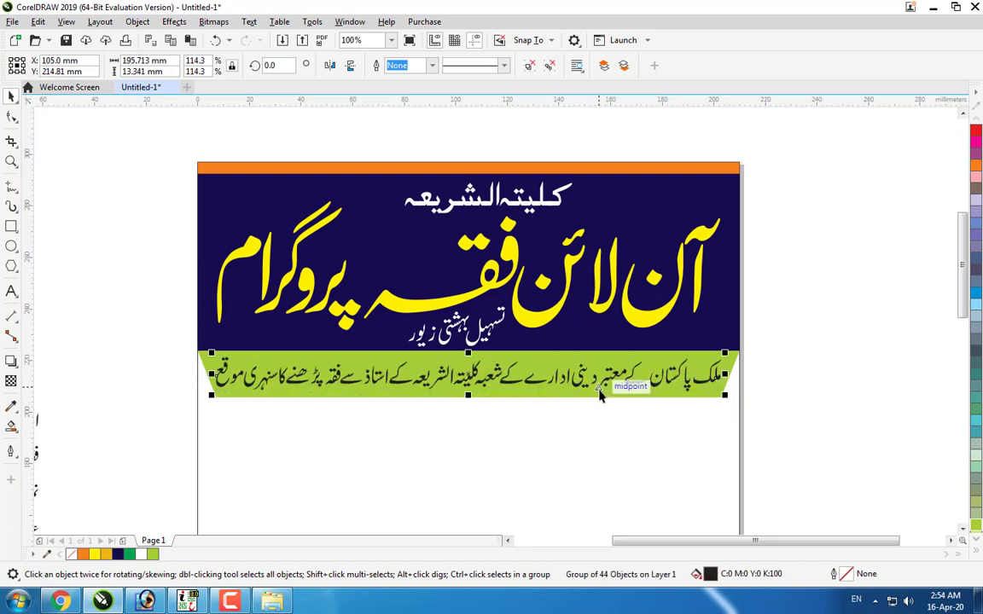
{"action": "left_click", "coordinate": [895, 433]}
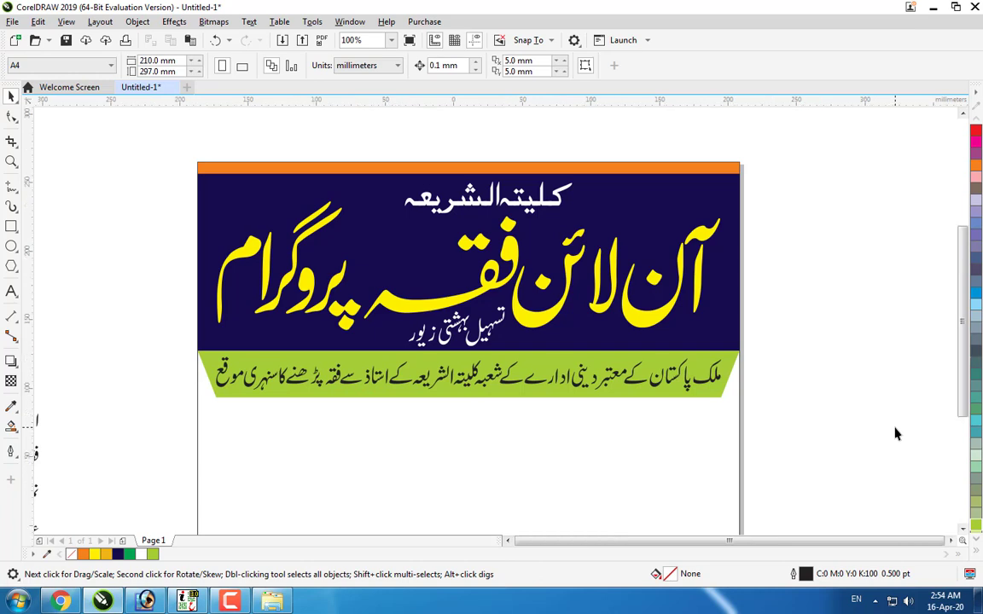
Step: Fill the page-sized rectangle with pale yellow from the colour palette, C0 M0 Y40 K0
{"action": "key", "text": "F4"}
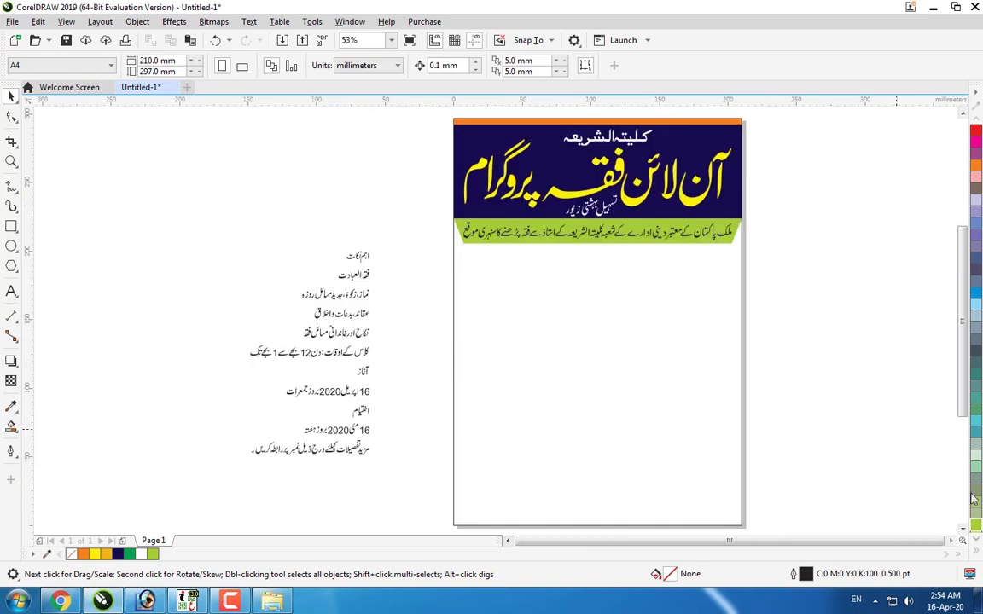
{"action": "left_click", "coordinate": [691, 410]}
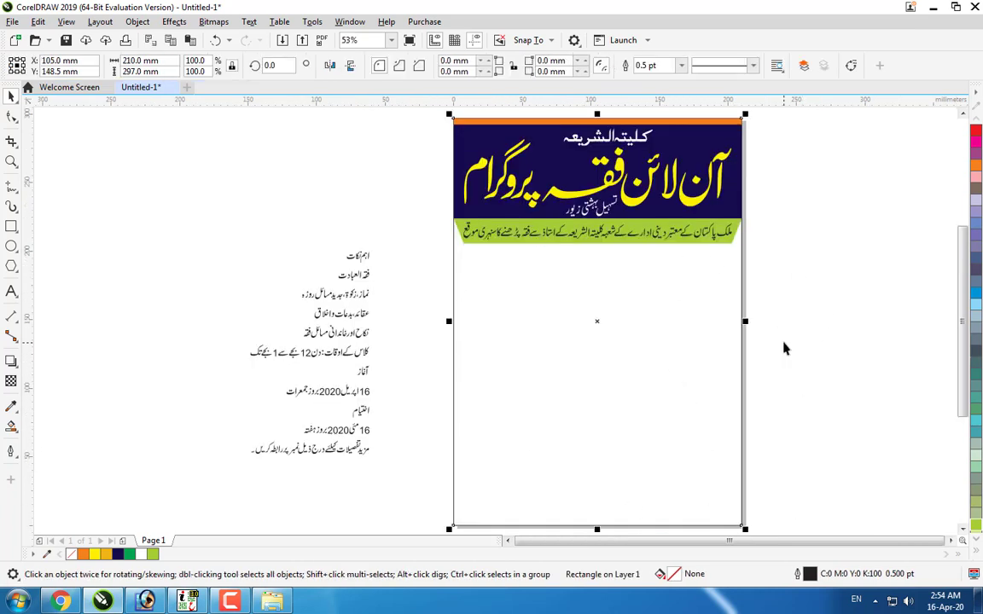
{"action": "left_click", "coordinate": [840, 328]}
{"action": "left_click", "coordinate": [689, 395]}
{"action": "left_click", "coordinate": [975, 550]}
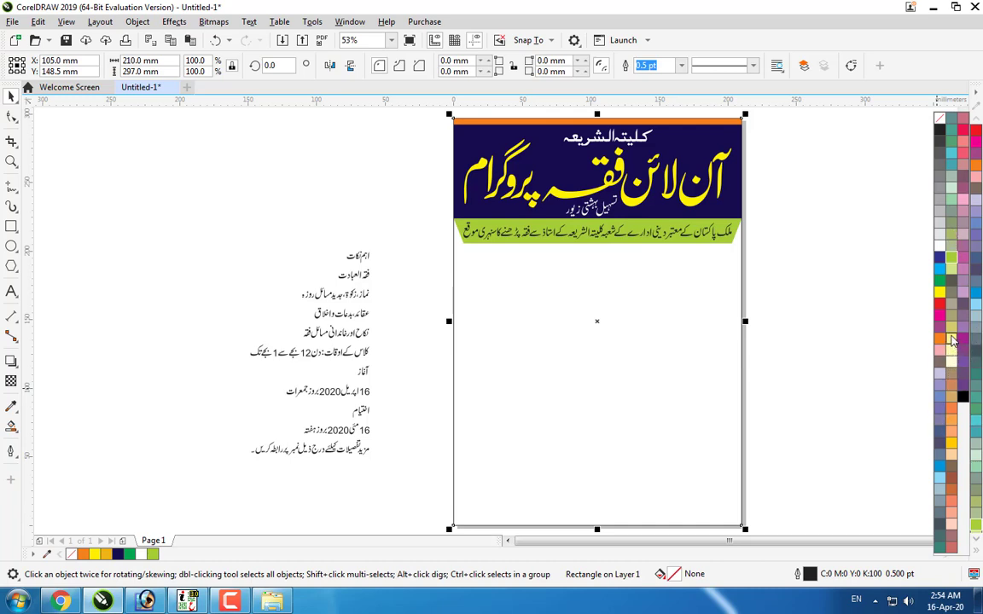
{"action": "left_click", "coordinate": [952, 343]}
{"action": "left_click", "coordinate": [977, 541]}
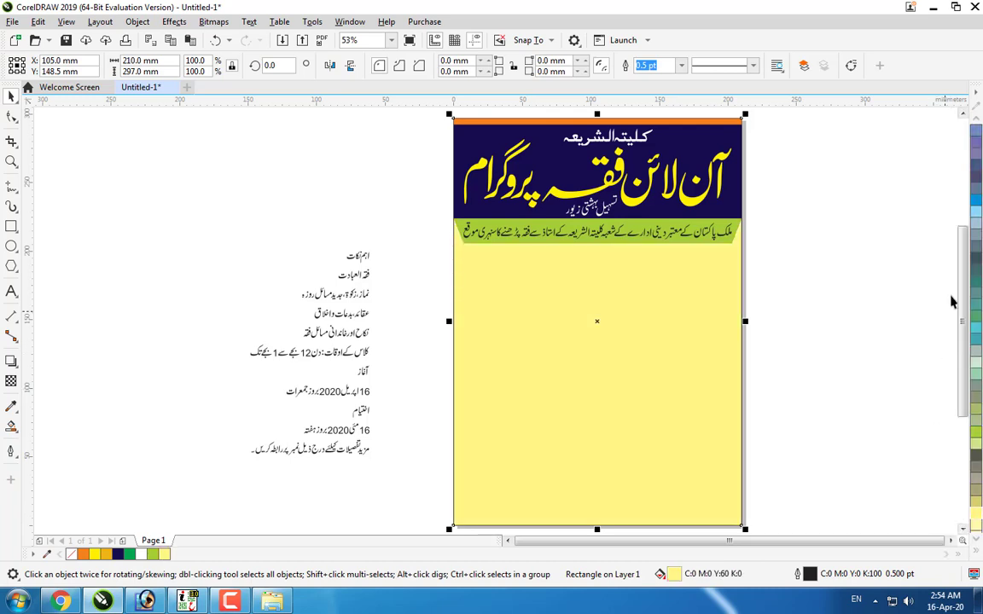
{"action": "left_click", "coordinate": [974, 525]}
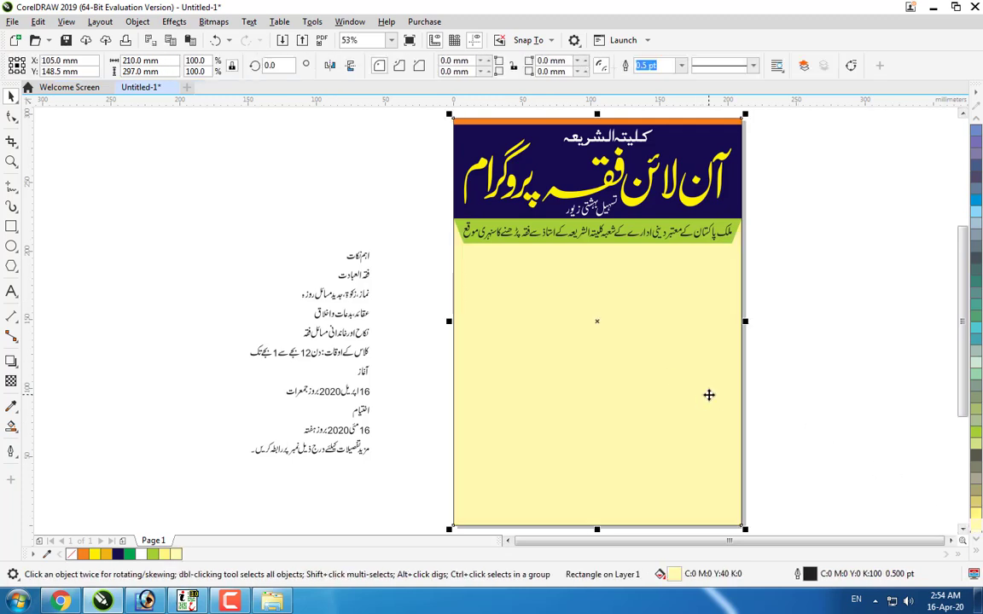
Step: Edit the page rectangle's uniform fill, setting magenta to 12 for a peach background
{"action": "key", "text": "shift+F11"}
{"action": "left_click_drag", "start_coordinate": [450, 100], "coordinate": [281, 111]}
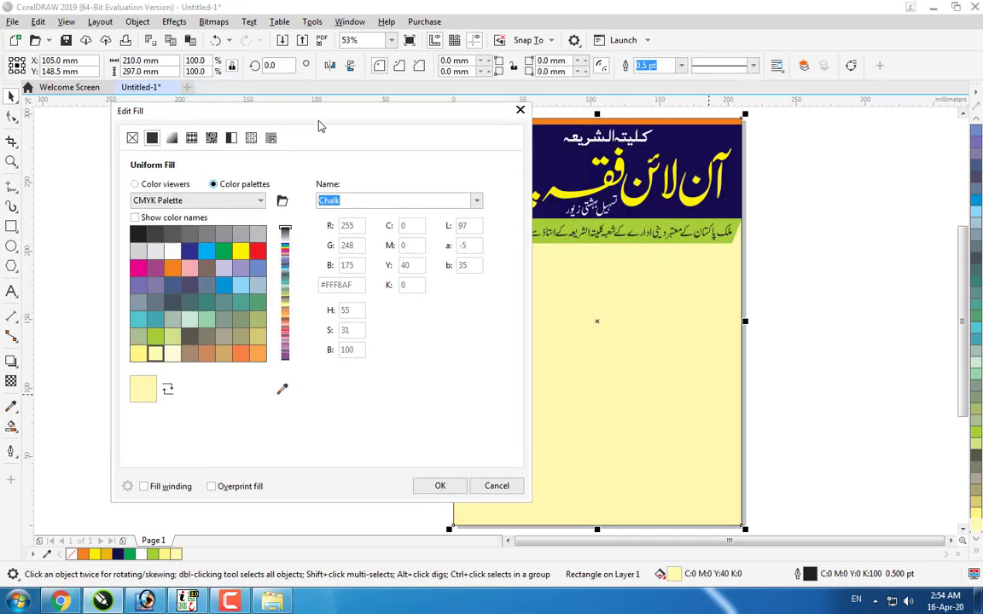
{"action": "left_click", "coordinate": [136, 183]}
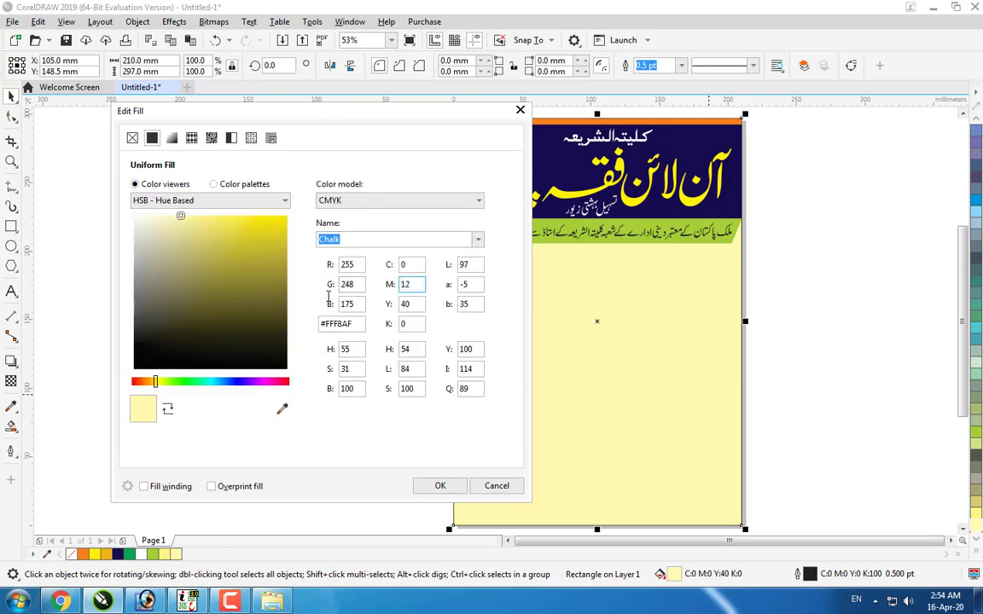
{"action": "key", "text": "Tab"}
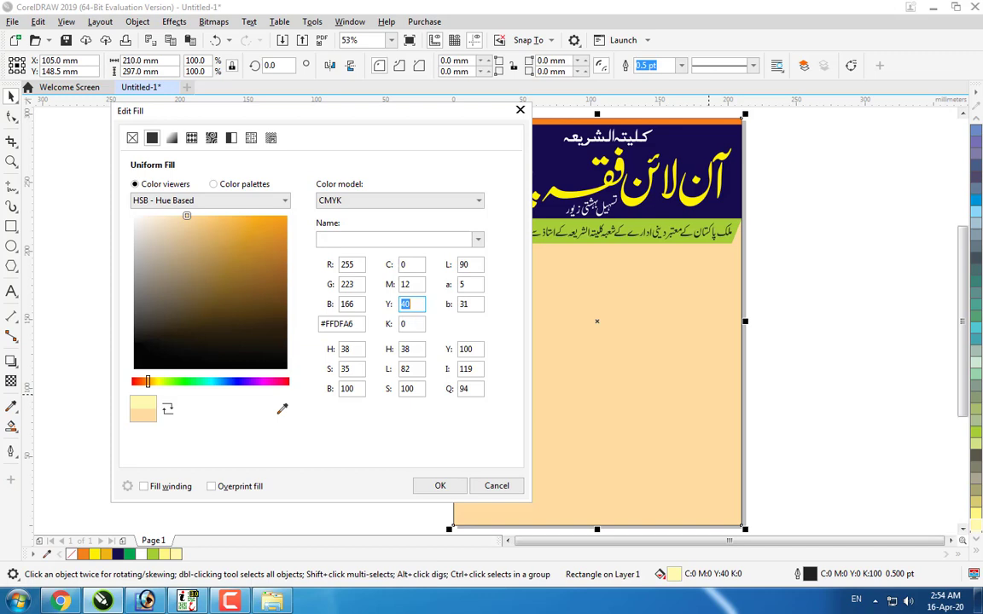
{"action": "left_click", "coordinate": [439, 486]}
{"action": "left_click", "coordinate": [379, 509]}
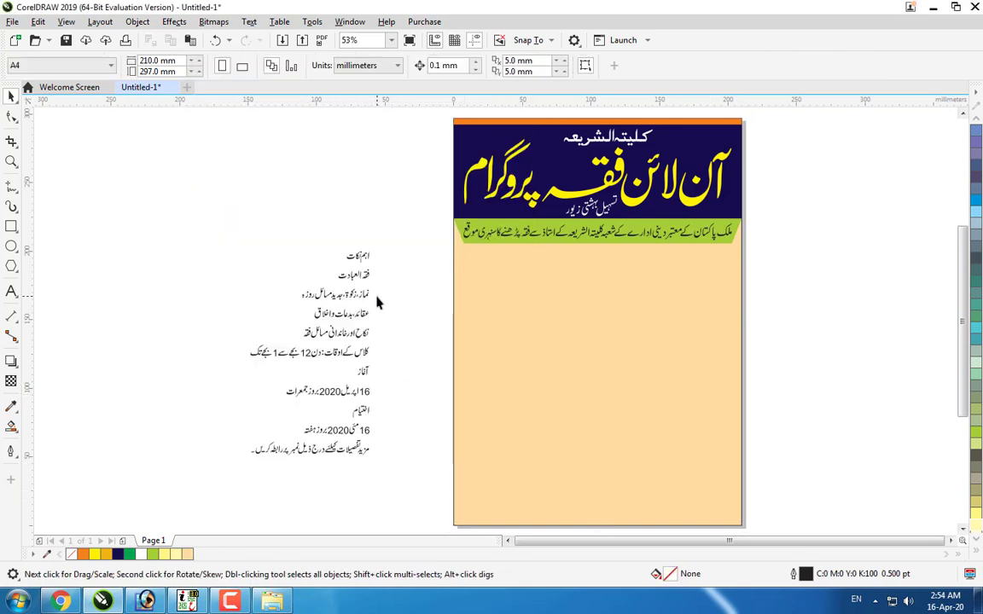
Step: Examine the remaining Urdu text lines beside the page, from the key-points heading and course topics to the schedule and contact line
{"action": "scroll", "coordinate": [380, 252], "scroll_direction": "up", "scroll_amount": 2}
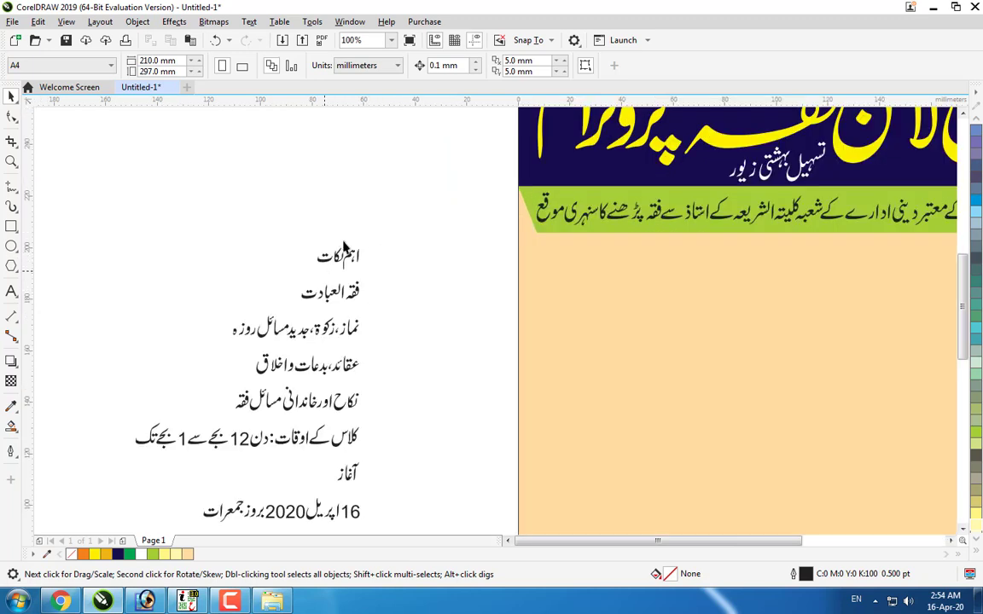
{"action": "left_click_drag", "start_coordinate": [374, 234], "coordinate": [293, 273]}
{"action": "left_click_drag", "start_coordinate": [414, 274], "coordinate": [292, 309]}
{"action": "left_click_drag", "start_coordinate": [386, 310], "coordinate": [225, 346]}
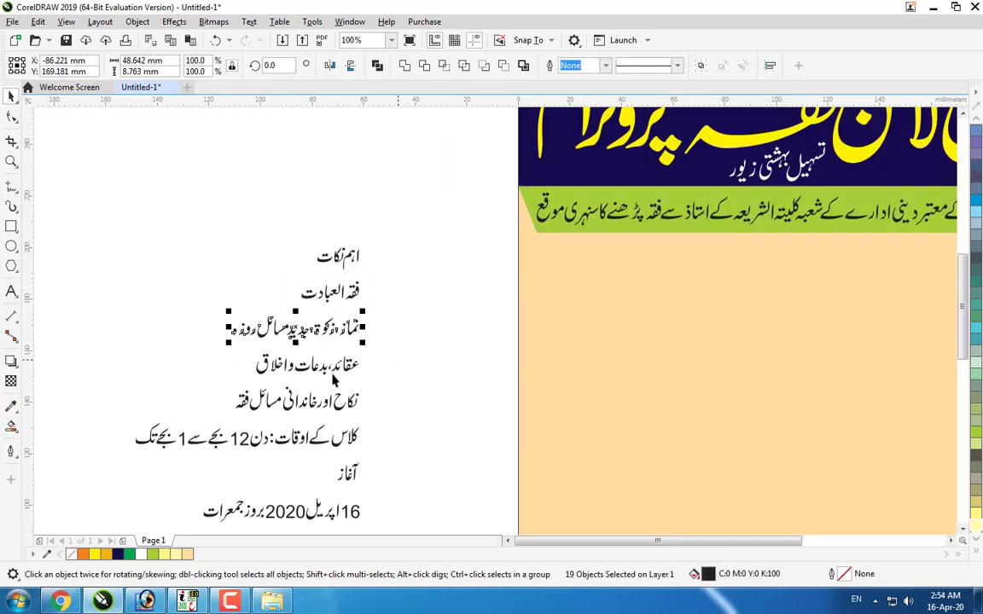
{"action": "scroll", "coordinate": [376, 395], "scroll_direction": "down", "scroll_amount": 3}
{"action": "scroll", "coordinate": [376, 410], "scroll_direction": "up", "scroll_amount": 2}
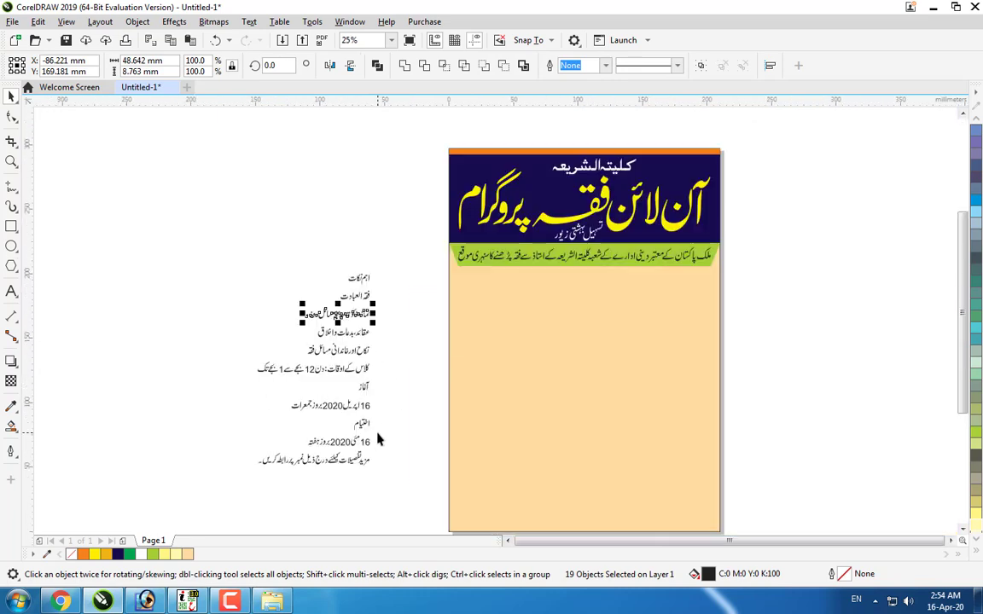
{"action": "left_click_drag", "start_coordinate": [301, 420], "coordinate": [243, 474]}
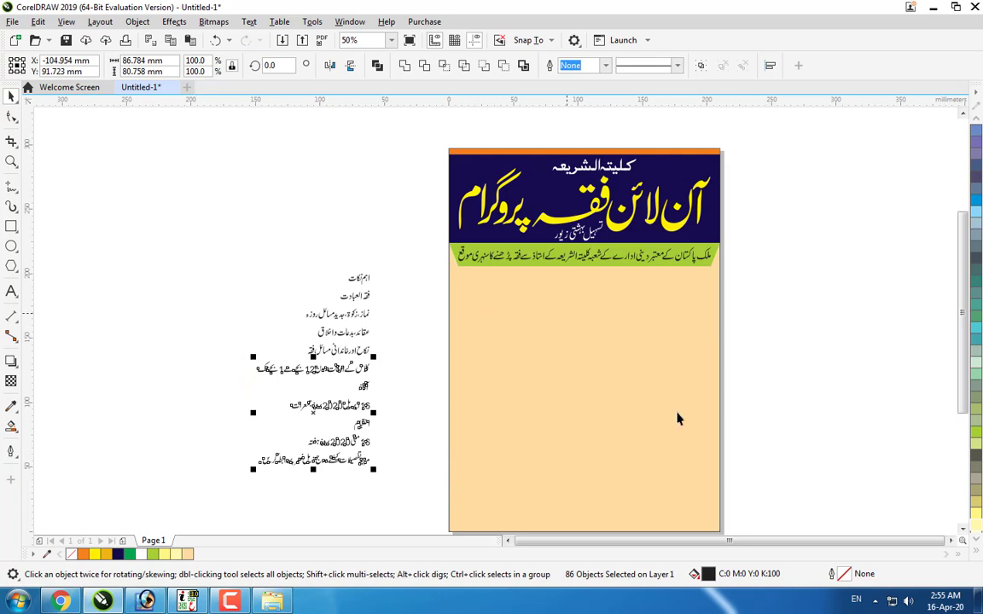
{"action": "left_click", "coordinate": [754, 376]}
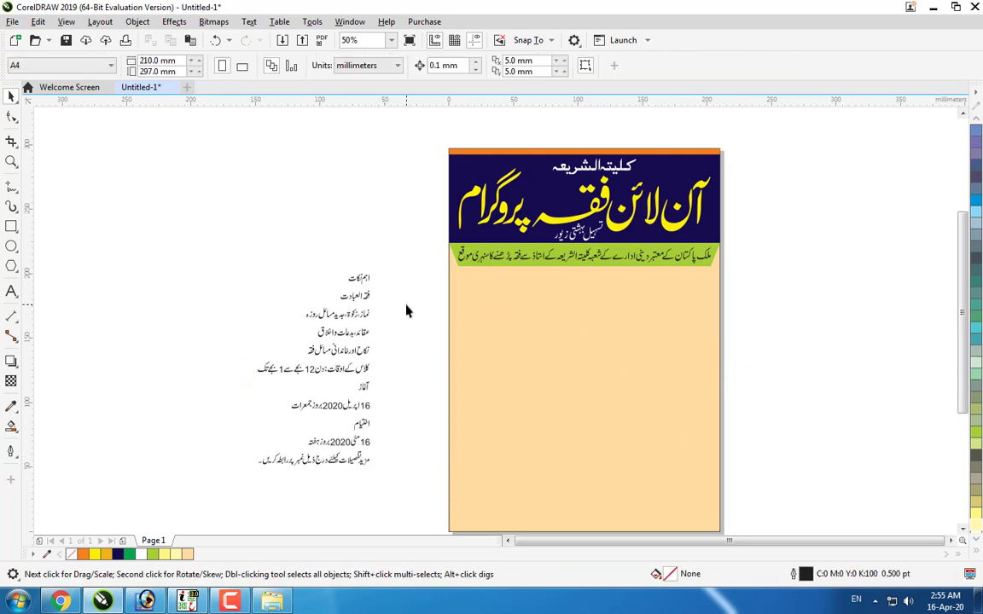
Step: Try placing the four course-topic lines on the peach area at about 151 mm wide, and undo the move and enlargement
{"action": "left_click_drag", "start_coordinate": [398, 290], "coordinate": [290, 365]}
{"action": "left_click_drag", "start_coordinate": [367, 355], "coordinate": [742, 465]}
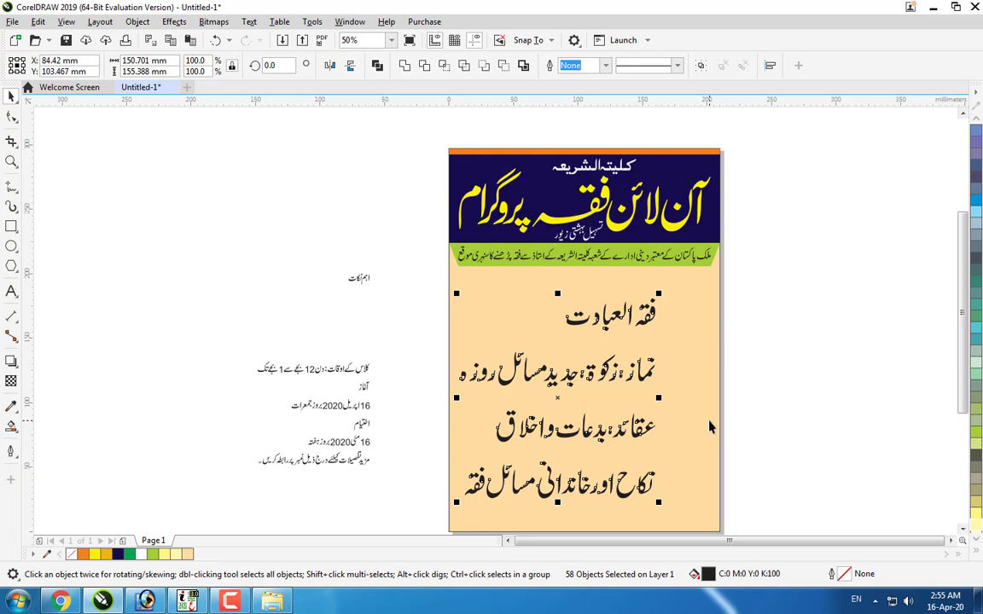
{"action": "key", "text": "ctrl+z"}
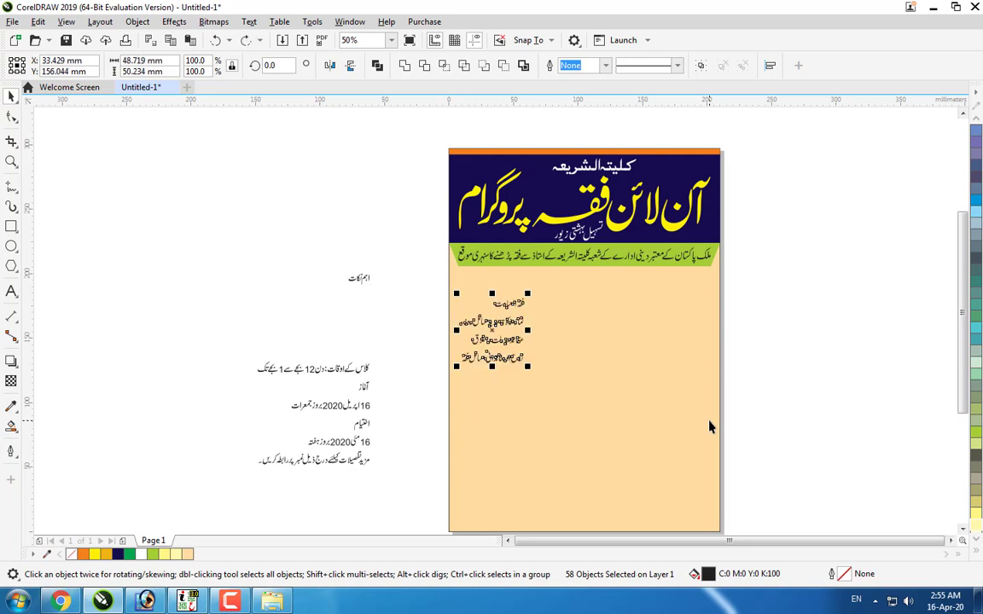
{"action": "key", "text": "ctrl+z"}
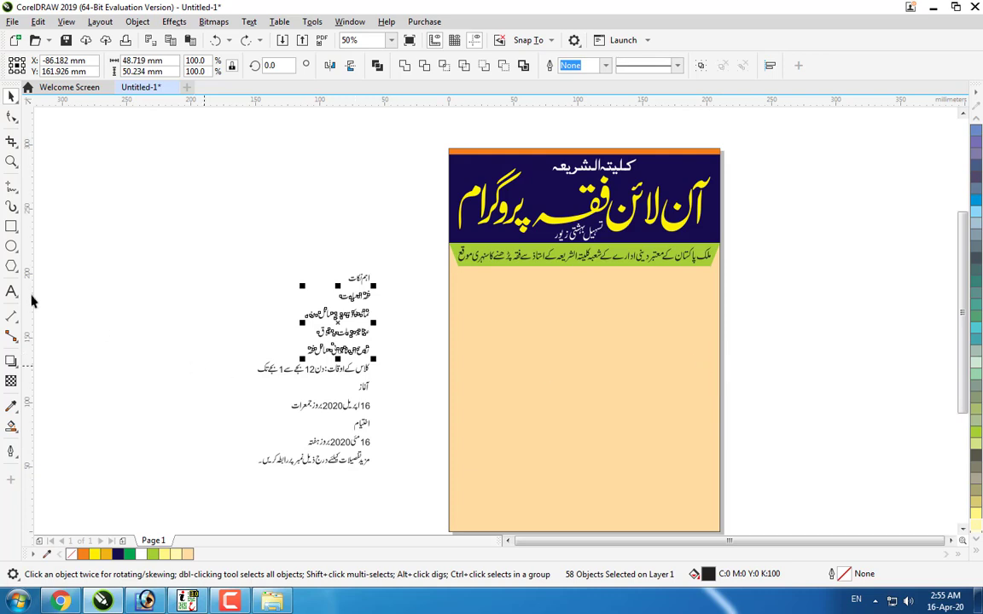
Step: Draw a circle about 101 mm in diameter in the empty area beside the loose text lines
{"action": "key", "text": "F2"}
{"action": "left_click_drag", "start_coordinate": [275, 272], "coordinate": [7, 540]}
{"action": "left_click", "coordinate": [85, 300]}
{"action": "left_click", "coordinate": [11, 249]}
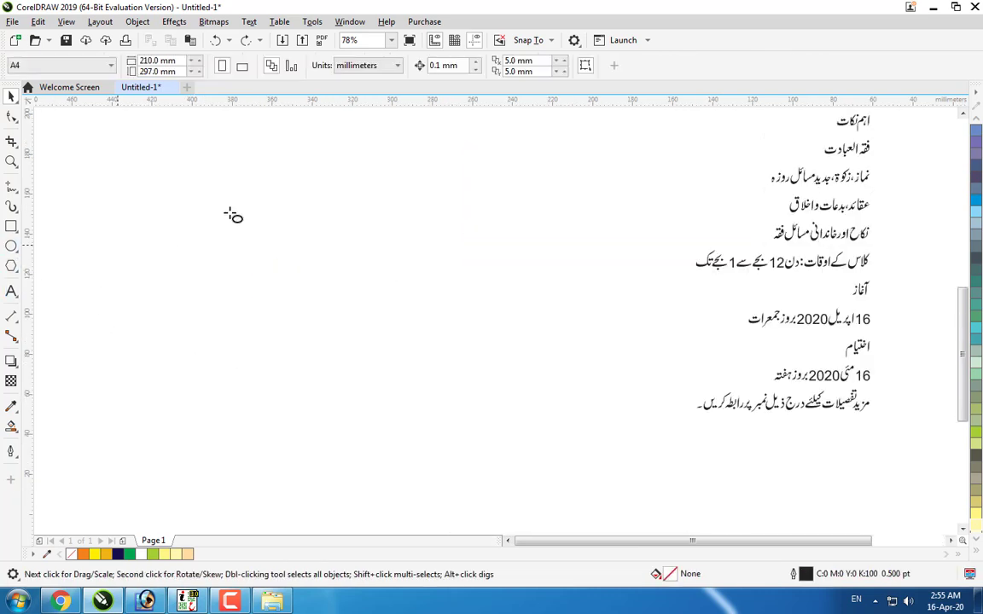
{"action": "left_click_drag", "start_coordinate": [228, 198], "coordinate": [439, 408]}
{"action": "key", "text": "space"}
Step: Add three progressively smaller concentric copies inside the circle, the first about 89 mm and the innermost about 72 mm in diameter
{"action": "key", "text": "z"}
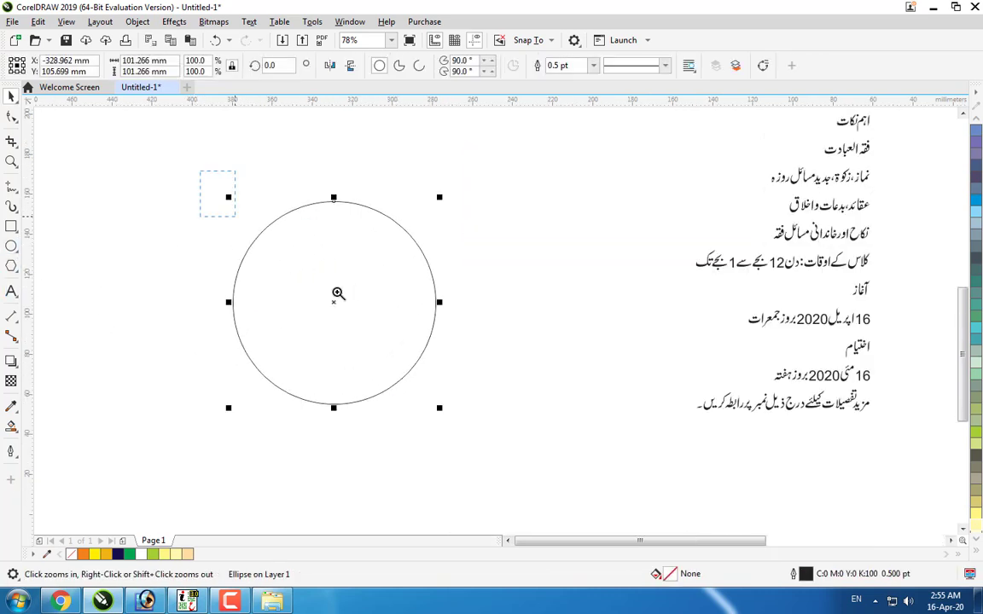
{"action": "left_click_drag", "start_coordinate": [337, 292], "coordinate": [622, 492]}
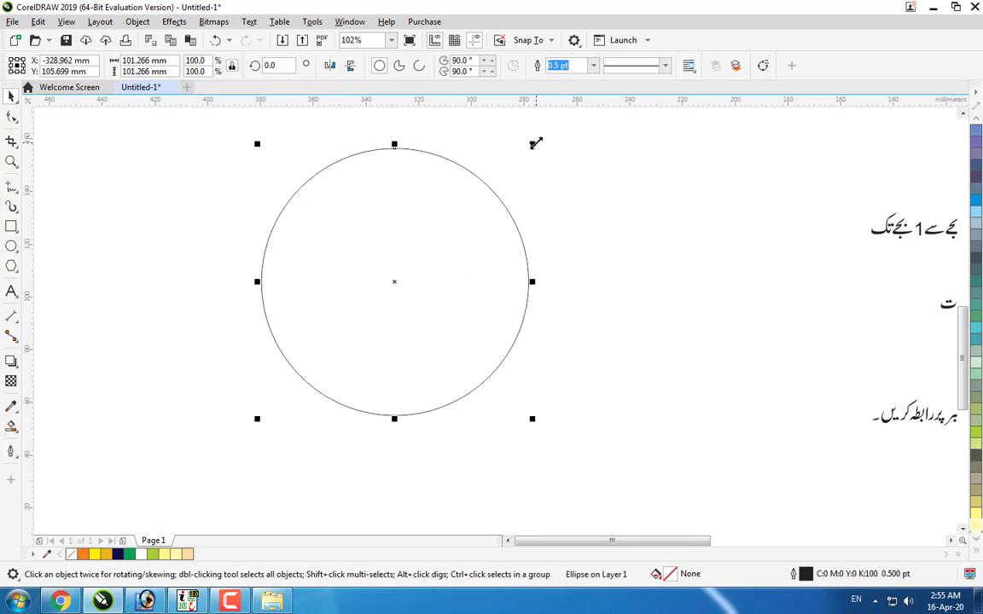
{"action": "left_click_drag", "start_coordinate": [536, 143], "coordinate": [534, 160]}
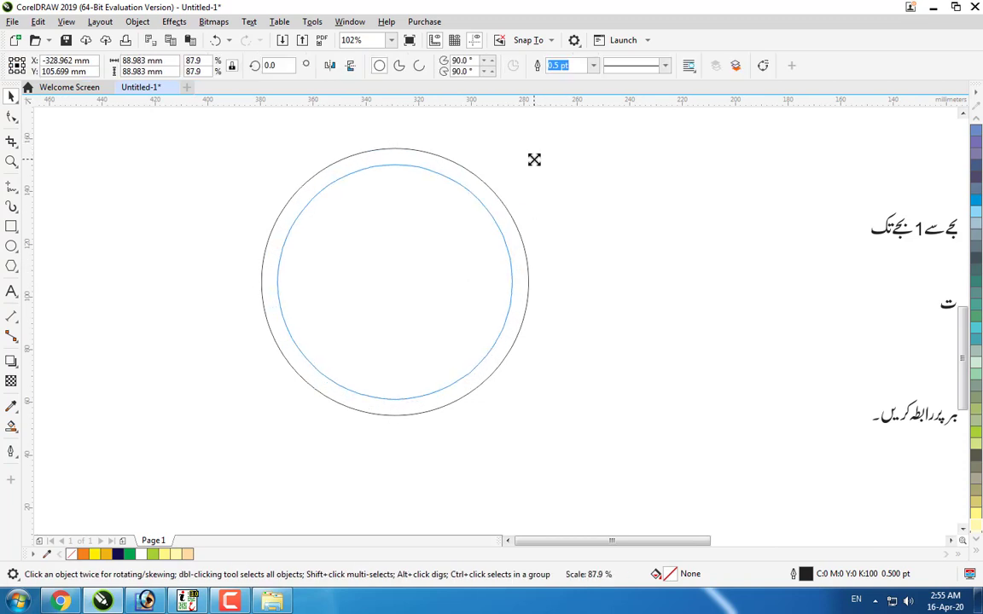
{"action": "left_click_drag", "start_coordinate": [535, 160], "coordinate": [535, 162]}
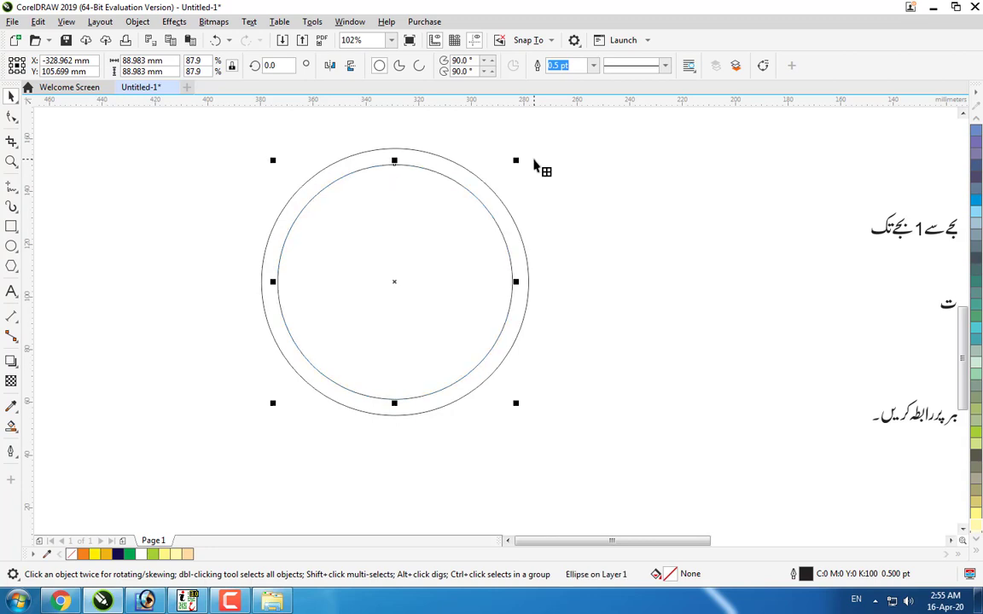
{"action": "left_click_drag", "start_coordinate": [515, 161], "coordinate": [513, 169]}
{"action": "key", "text": "ctrl+z"}
{"action": "key", "text": "ctrl+r"}
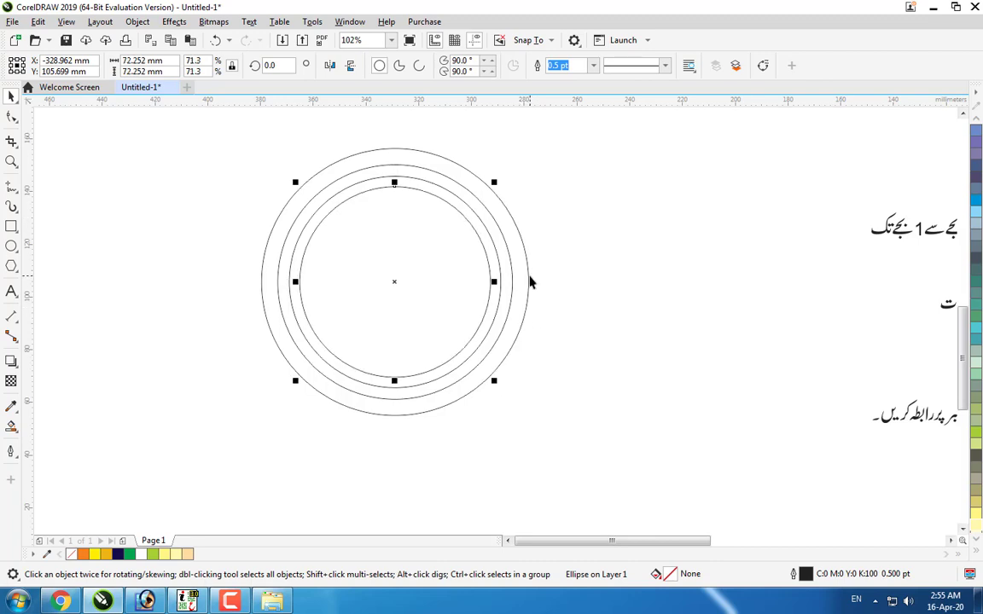
{"action": "left_click", "coordinate": [543, 269]}
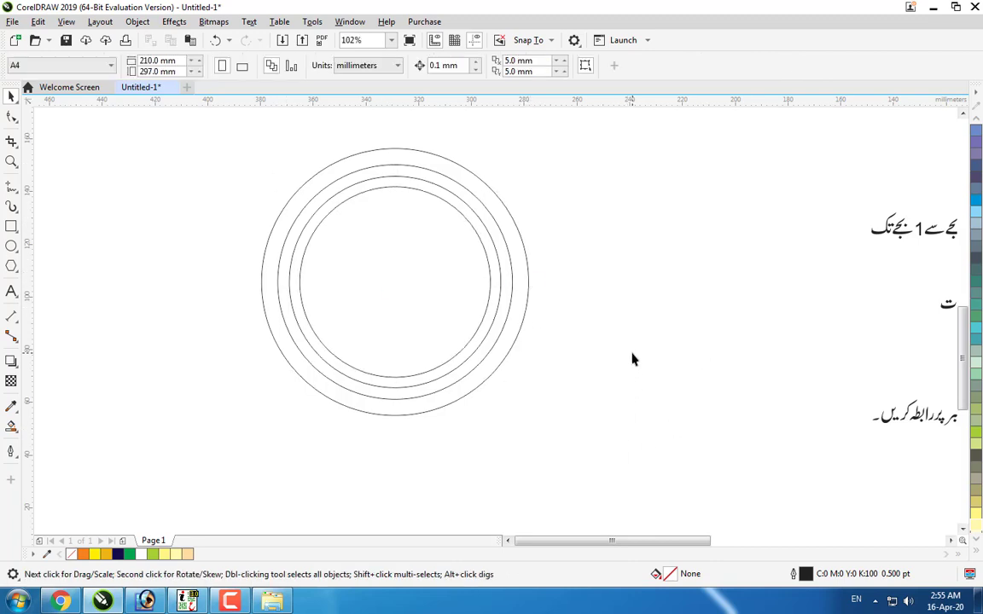
Step: Draw a vertical line about 126 mm long and align its centre with the outer circle horizontally and vertically
{"action": "left_click", "coordinate": [11, 185]}
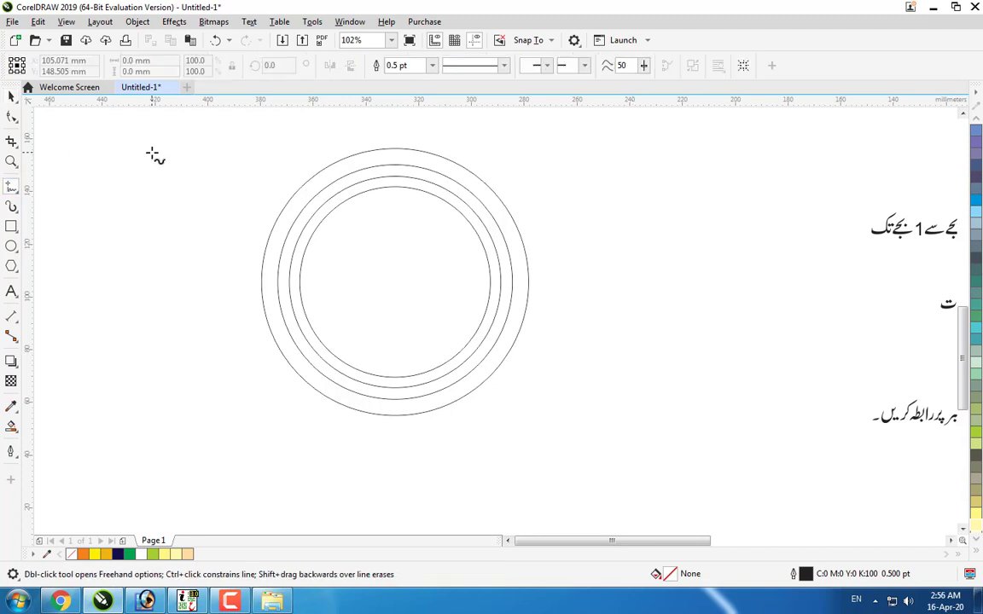
{"action": "left_click", "coordinate": [151, 147]}
{"action": "left_click", "coordinate": [151, 488], "text": "ctrl"}
{"action": "key", "text": "space"}
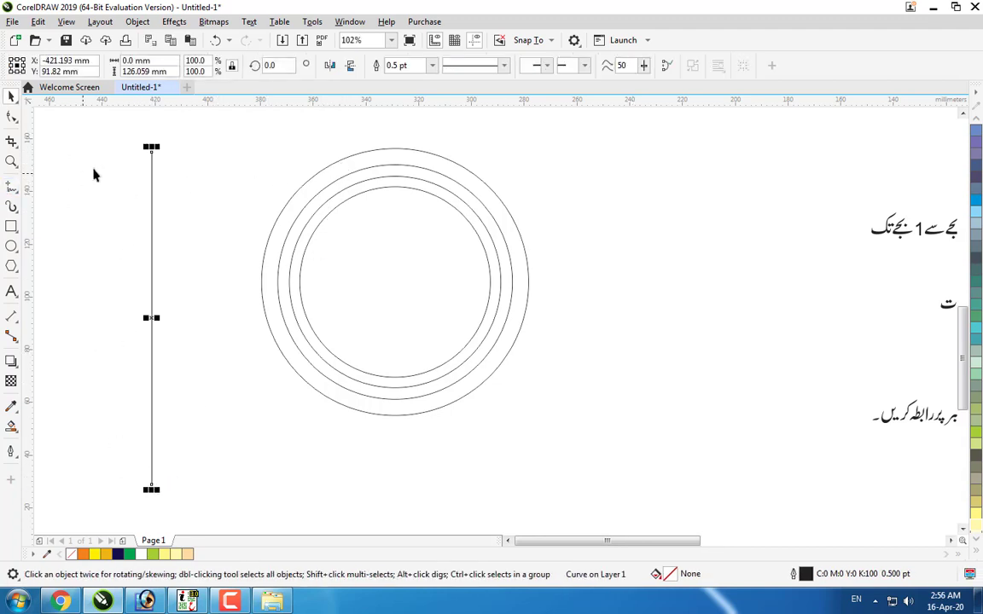
{"action": "left_click", "coordinate": [381, 148], "text": "shift"}
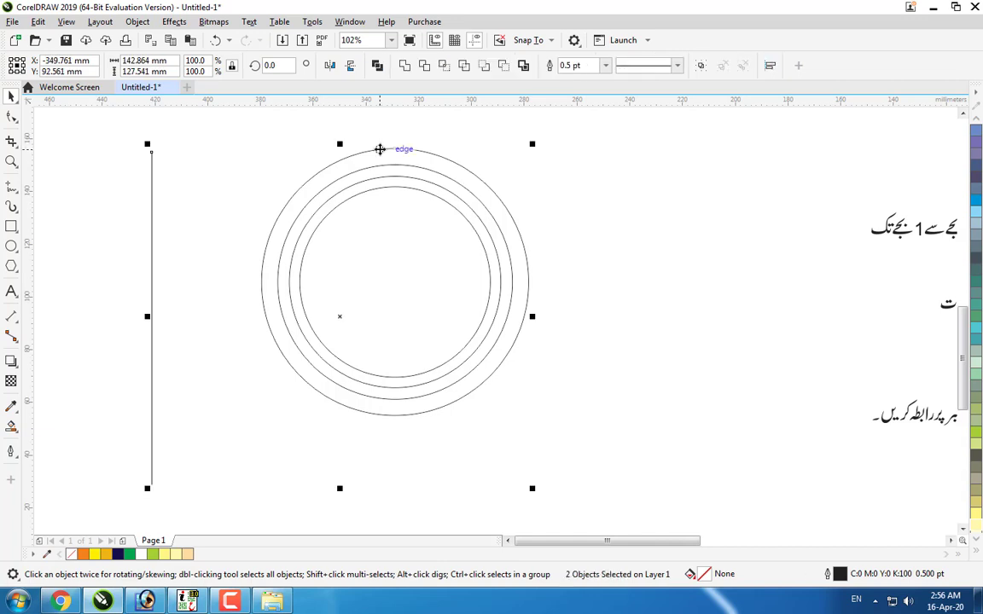
{"action": "key", "text": "c"}
{"action": "key", "text": "e"}
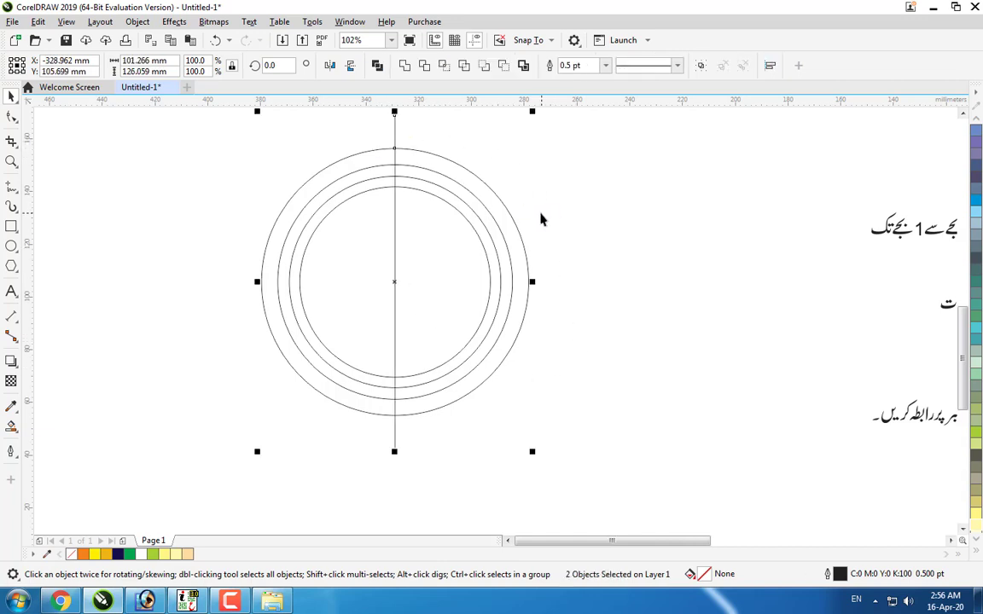
{"action": "key", "text": "Escape"}
Step: Duplicate the vertical line in place and rotate the copy 90 degrees to form a cross through the circles
{"action": "left_click", "coordinate": [395, 128]}
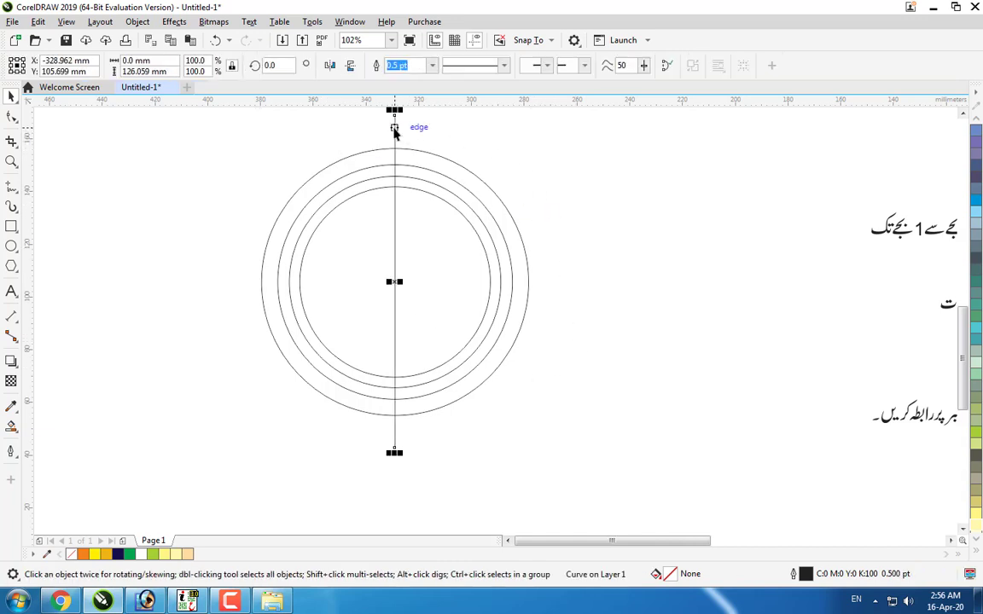
{"action": "key", "text": "plus"}
{"action": "left_click", "coordinate": [289, 70]}
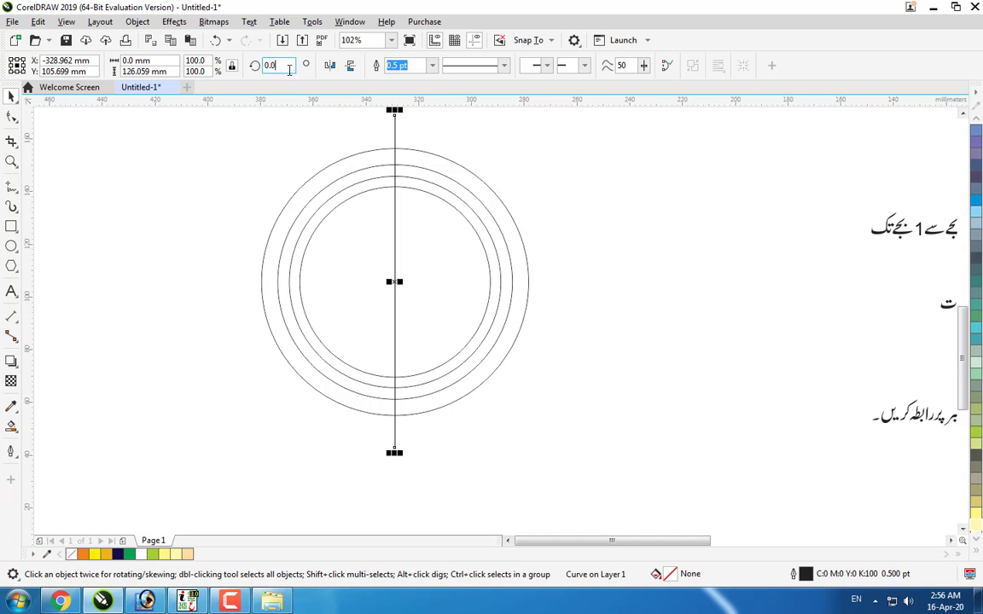
{"action": "double_click", "coordinate": [289, 70]}
{"action": "key", "text": "Return"}
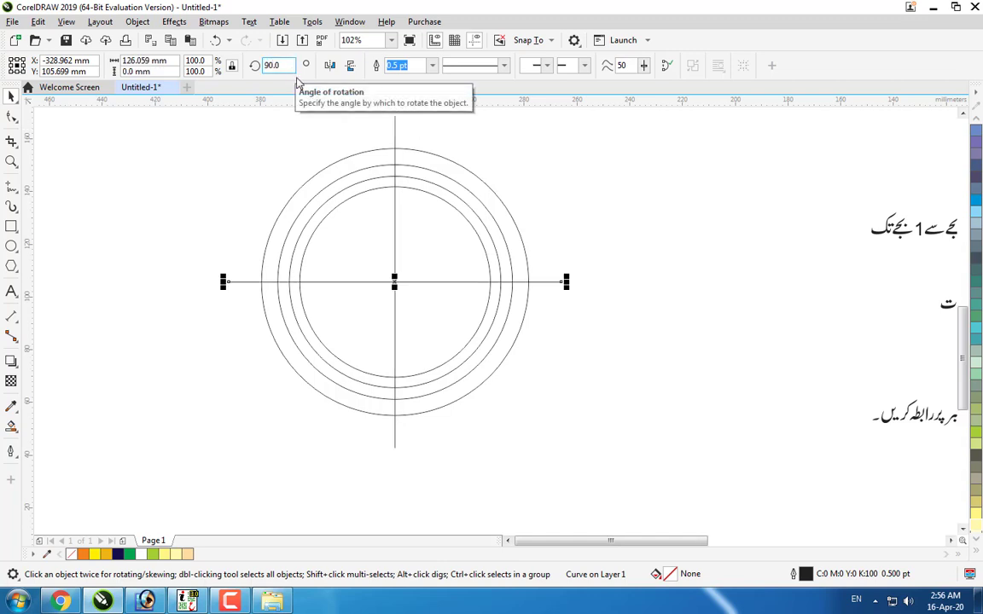
{"action": "left_click", "coordinate": [506, 194]}
Step: Group the vertical and horizontal lines and add a copy of the cross rotated 45 degrees
{"action": "left_click", "coordinate": [396, 139]}
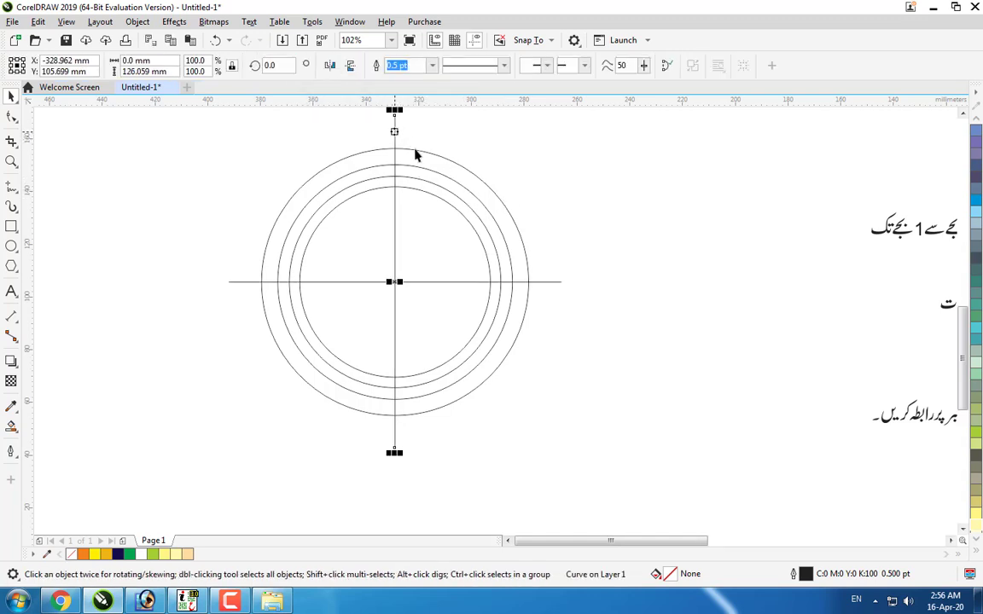
{"action": "left_click", "coordinate": [559, 282], "text": "shift"}
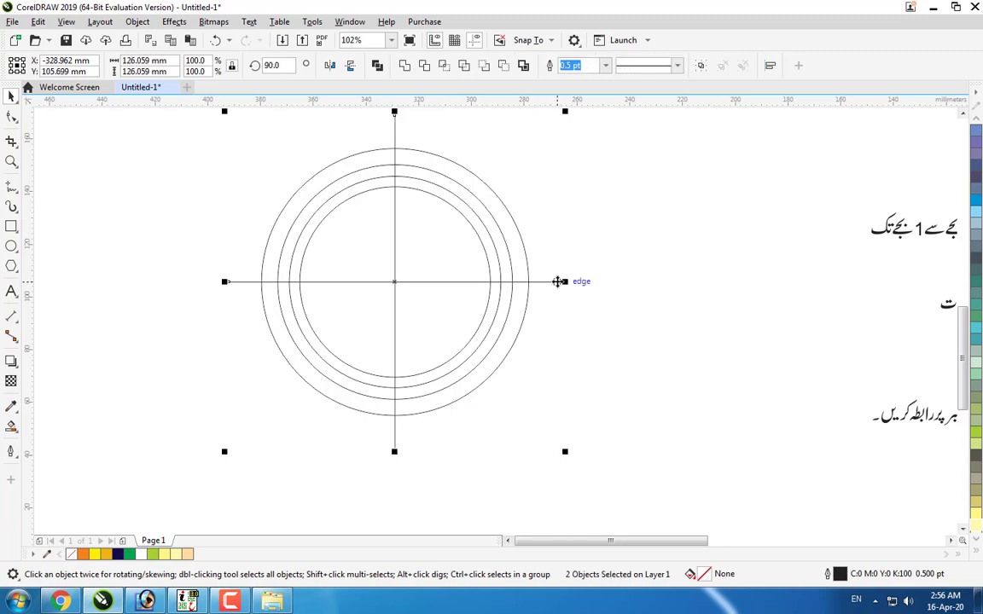
{"action": "key", "text": "ctrl+g"}
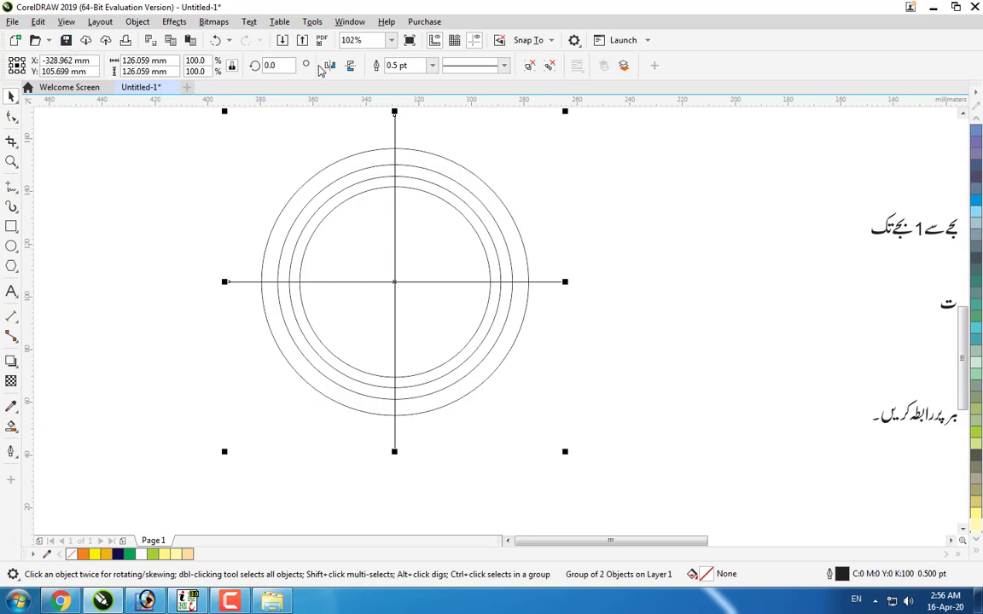
{"action": "left_click", "coordinate": [266, 65]}
{"action": "type", "text": "45"}
{"action": "key", "text": "Return"}
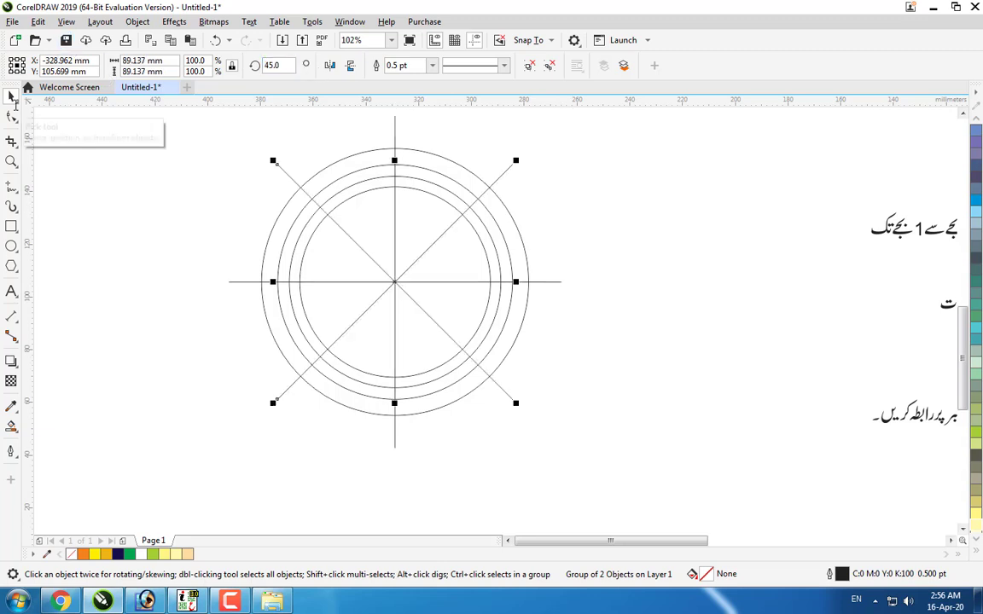
{"action": "left_click", "coordinate": [91, 339]}
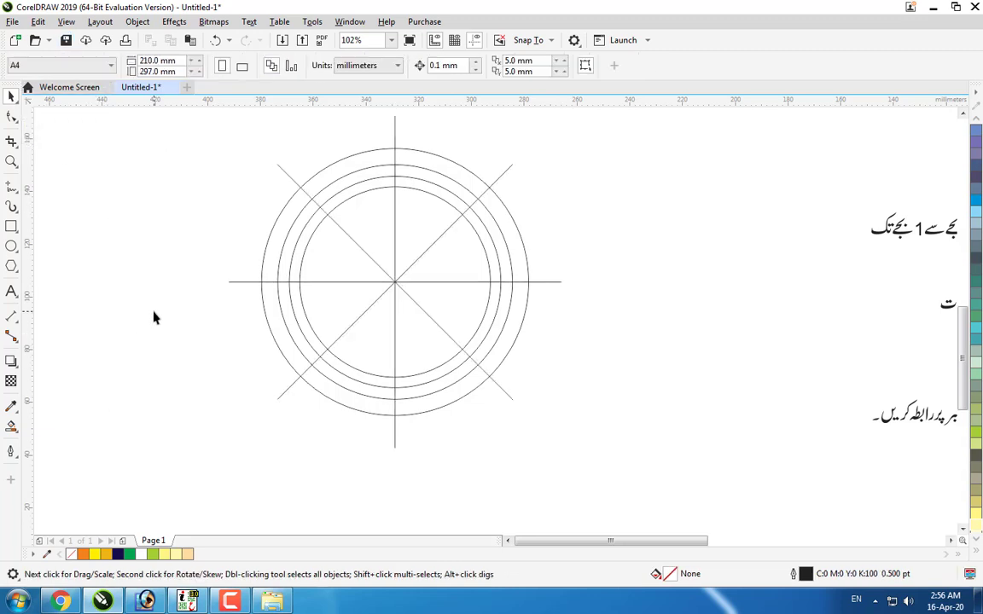
Step: Smart Fill the four left-half segments of the ring between the second and third circles with the dark teal colour
{"action": "left_click", "coordinate": [11, 427]}
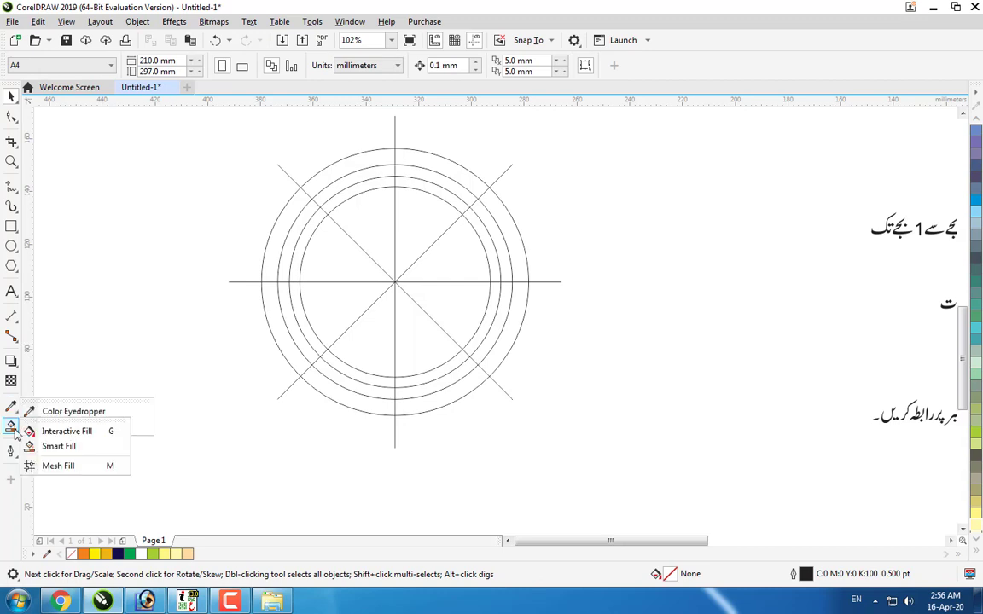
{"action": "left_click", "coordinate": [58, 446]}
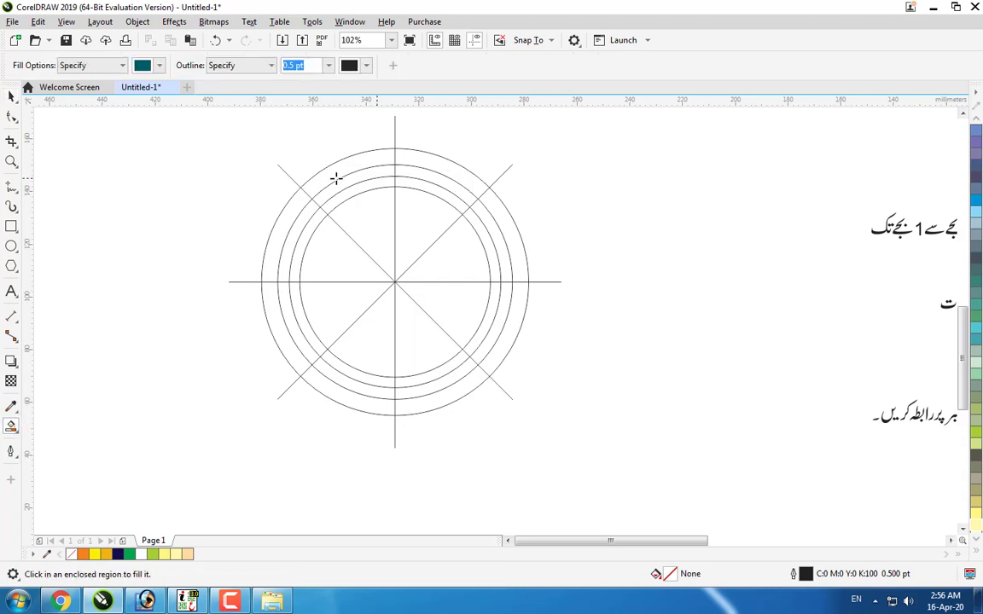
{"action": "left_click", "coordinate": [367, 177]}
{"action": "left_click", "coordinate": [299, 225]}
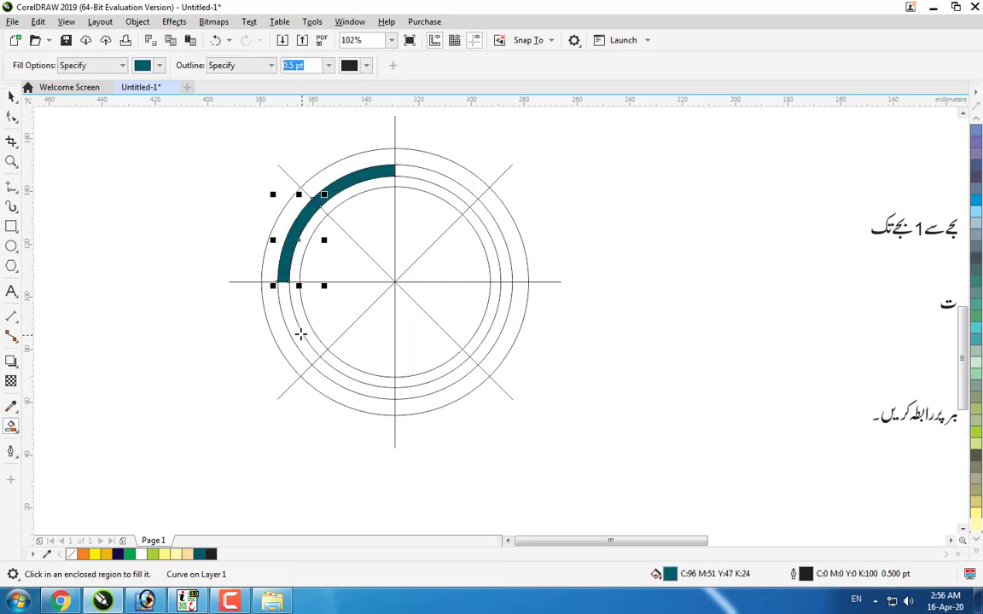
{"action": "left_click", "coordinate": [300, 334]}
{"action": "left_click", "coordinate": [351, 385]}
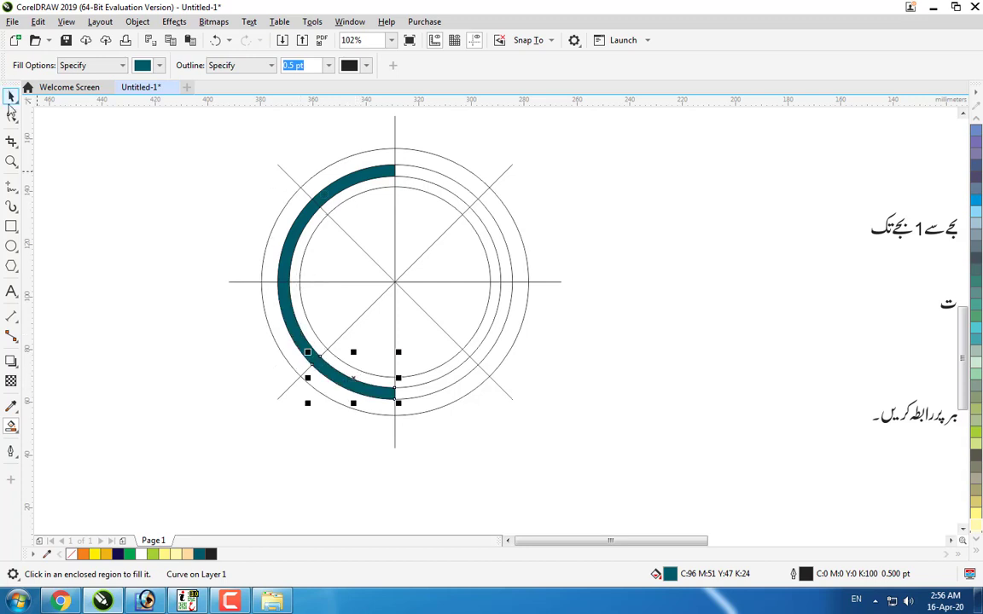
{"action": "left_click", "coordinate": [11, 98]}
{"action": "left_click", "coordinate": [88, 186]}
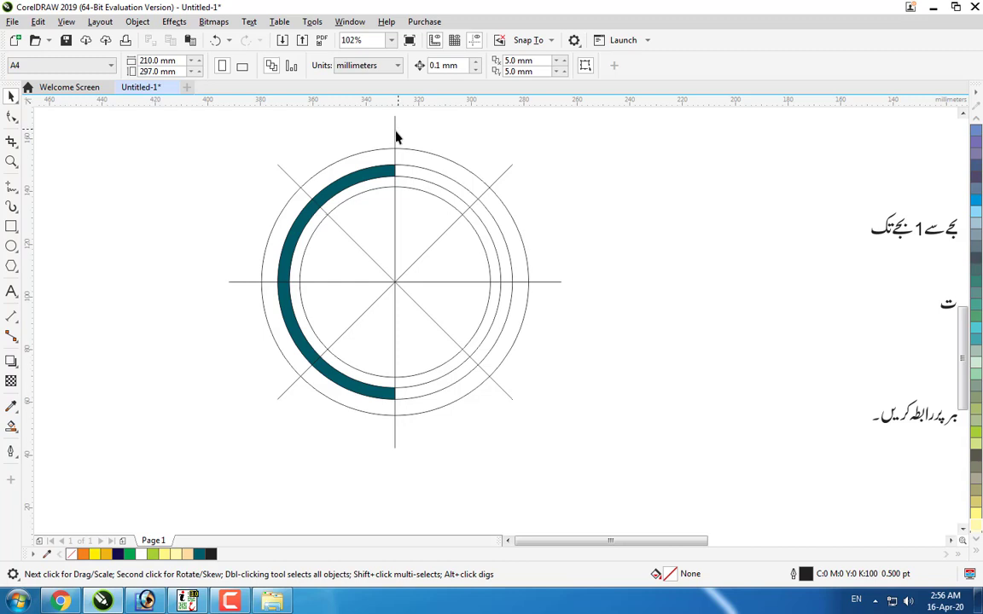
Step: Delete both crossed line groups, leaving the circles and the filled ring segments
{"action": "left_click", "coordinate": [395, 137]}
{"action": "key", "text": "Delete"}
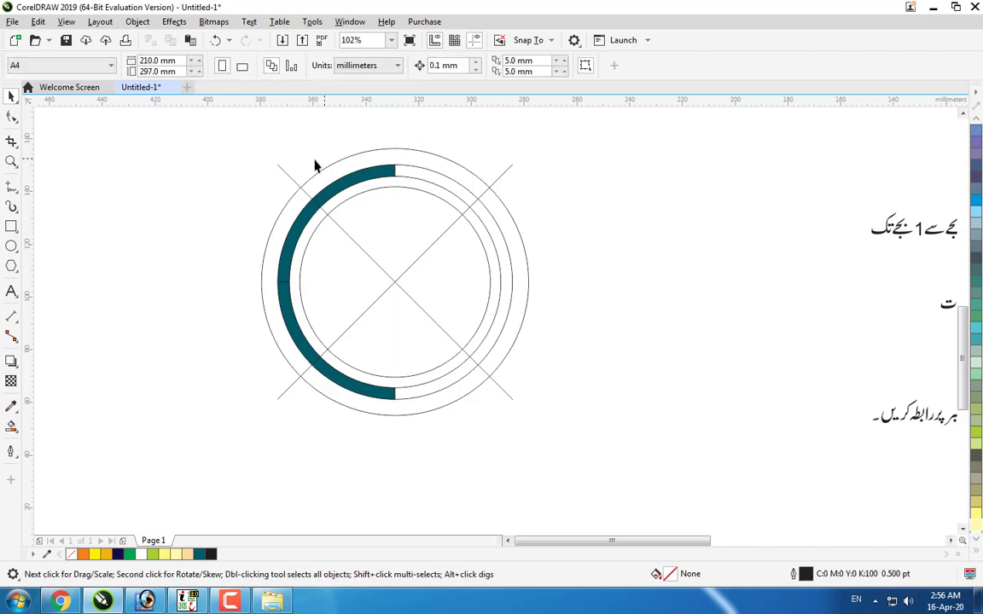
{"action": "left_click", "coordinate": [286, 175]}
{"action": "key", "text": "Delete"}
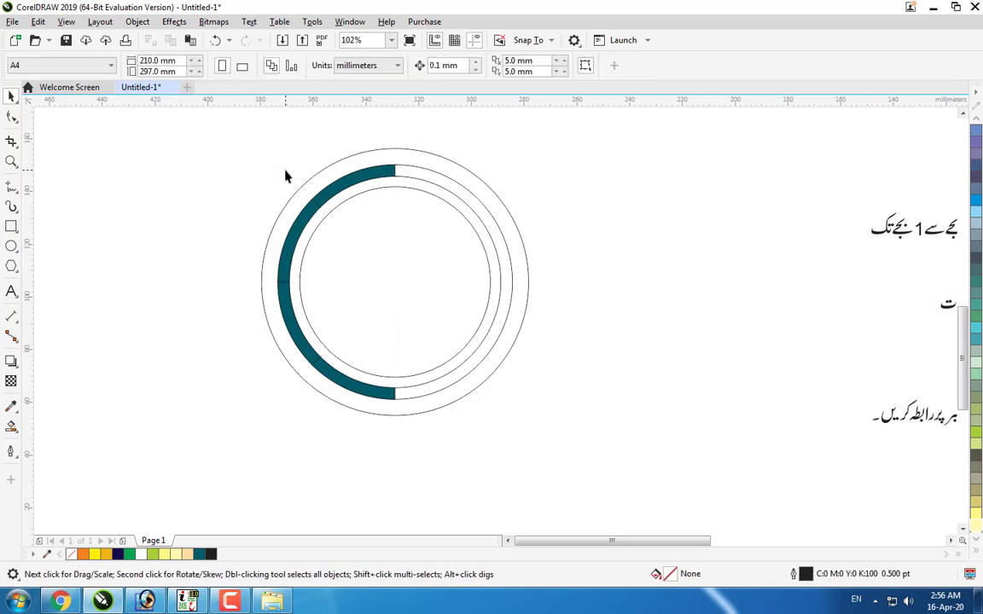
Step: Recolour the uppermost filled ring segment with a uniform CMYK fill of C 40, M 100, Y 0, K 20
{"action": "scroll", "coordinate": [331, 208], "scroll_direction": "up", "scroll_amount": 2}
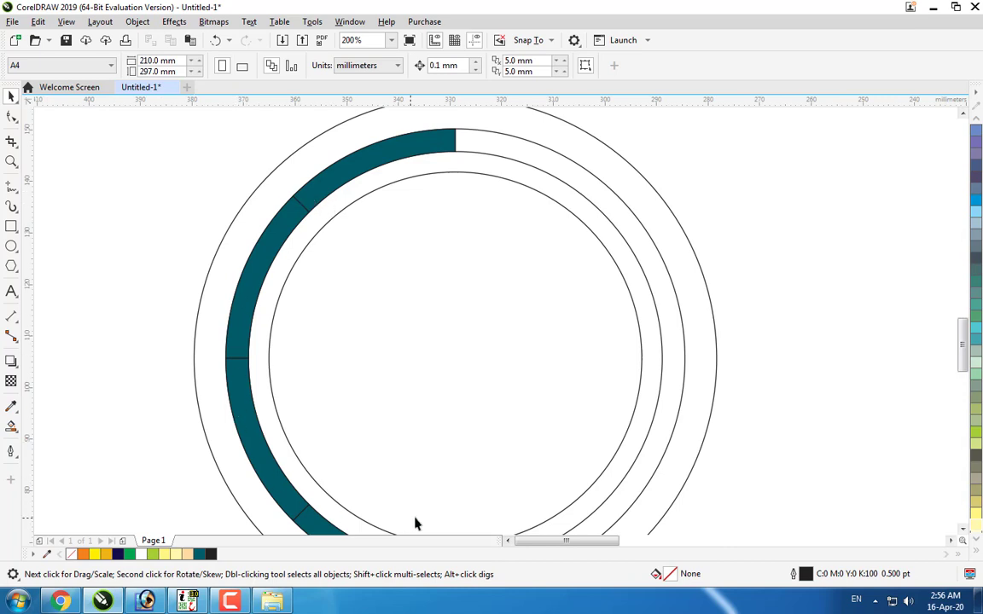
{"action": "scroll", "coordinate": [416, 524], "scroll_direction": "down", "scroll_amount": 2}
{"action": "scroll", "coordinate": [439, 524], "scroll_direction": "up", "scroll_amount": 1}
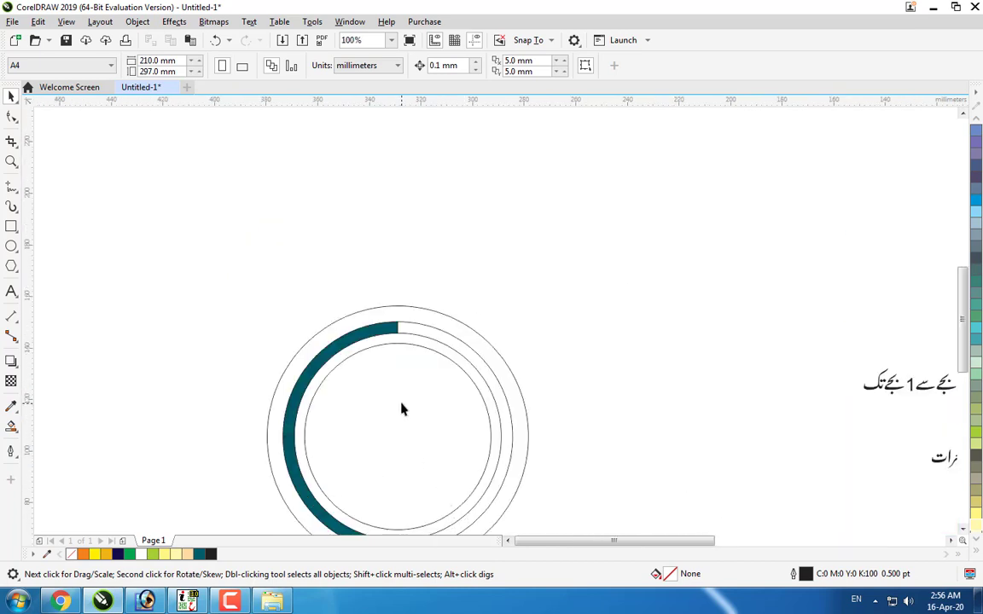
{"action": "scroll", "coordinate": [866, 476], "scroll_direction": "down", "scroll_amount": 2}
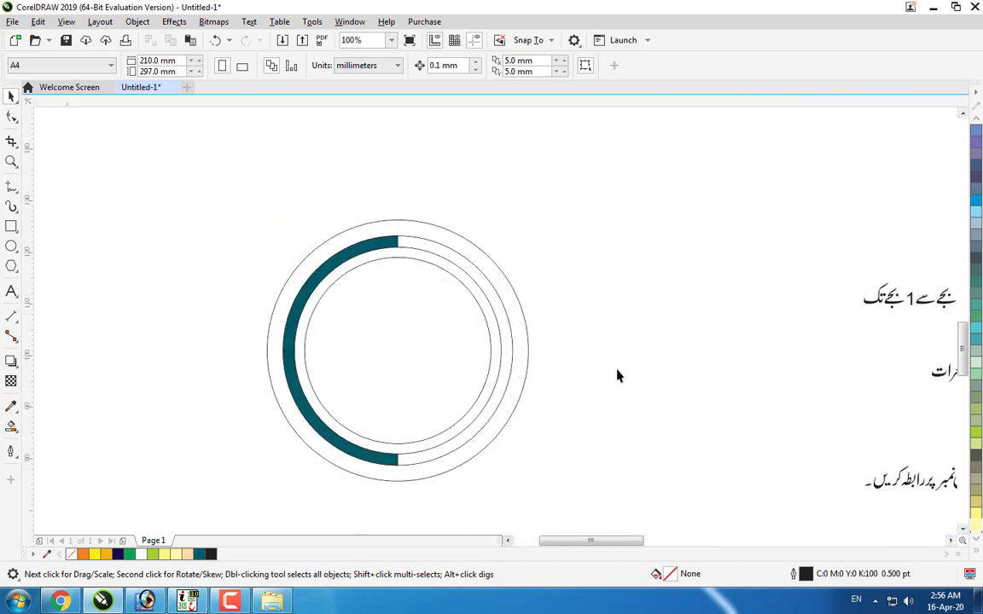
{"action": "scroll", "coordinate": [542, 304], "scroll_direction": "up", "scroll_amount": 1}
{"action": "scroll", "coordinate": [318, 212], "scroll_direction": "down", "scroll_amount": 1}
{"action": "scroll", "coordinate": [313, 220], "scroll_direction": "up", "scroll_amount": 1}
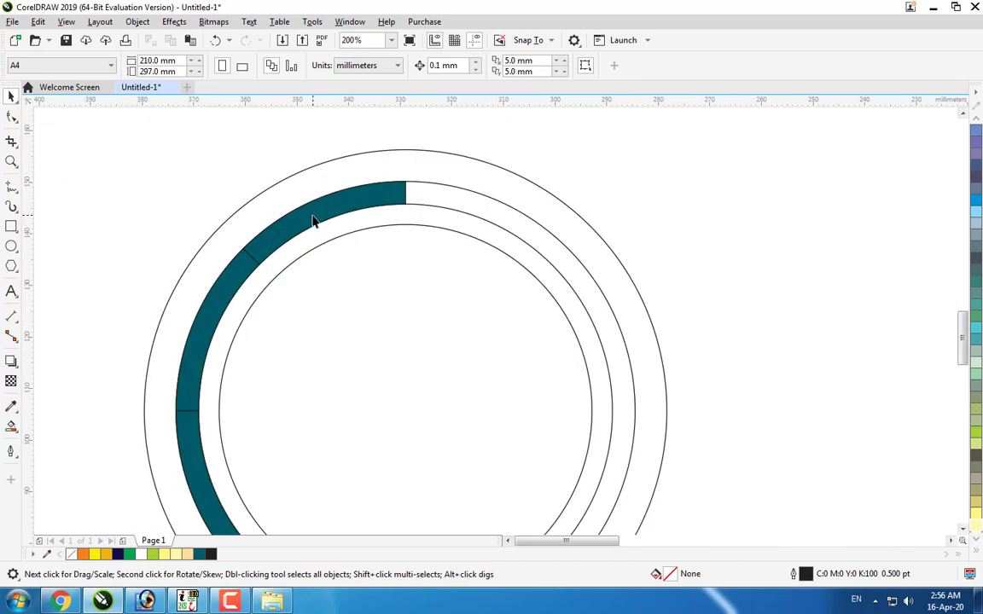
{"action": "left_click", "coordinate": [312, 220]}
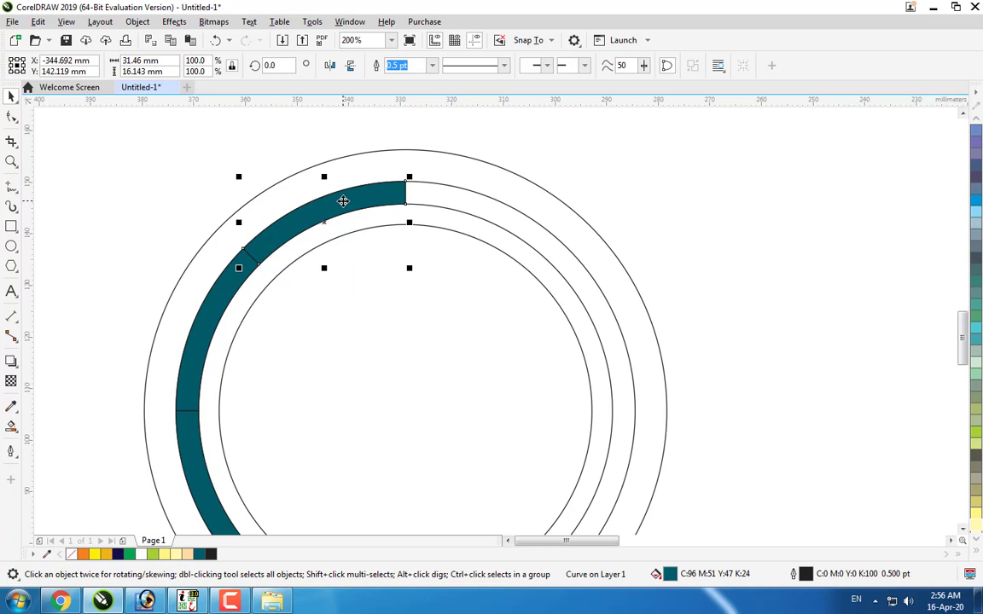
{"action": "key", "text": "shift+F11"}
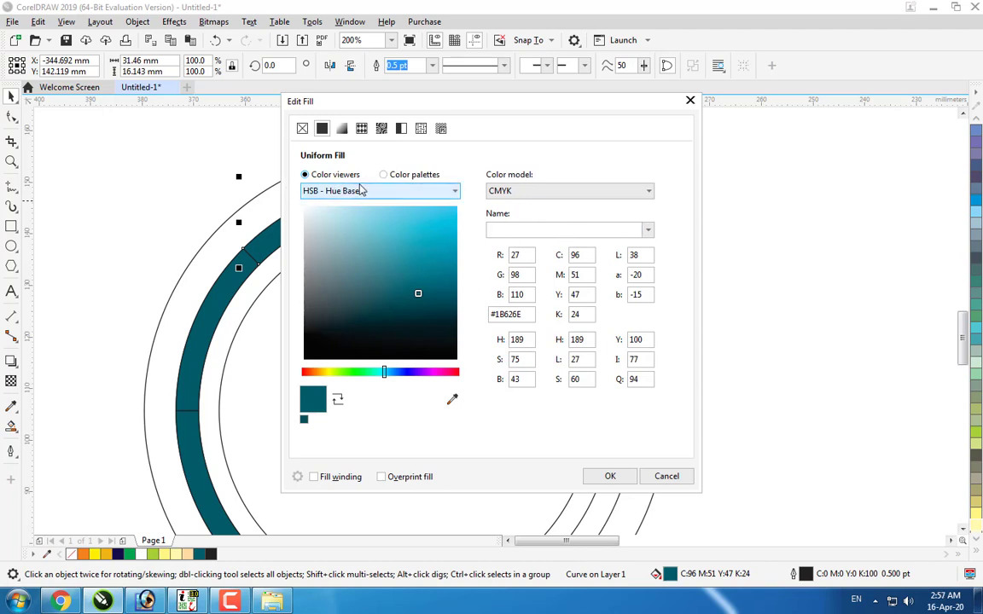
{"action": "left_click", "coordinate": [587, 253]}
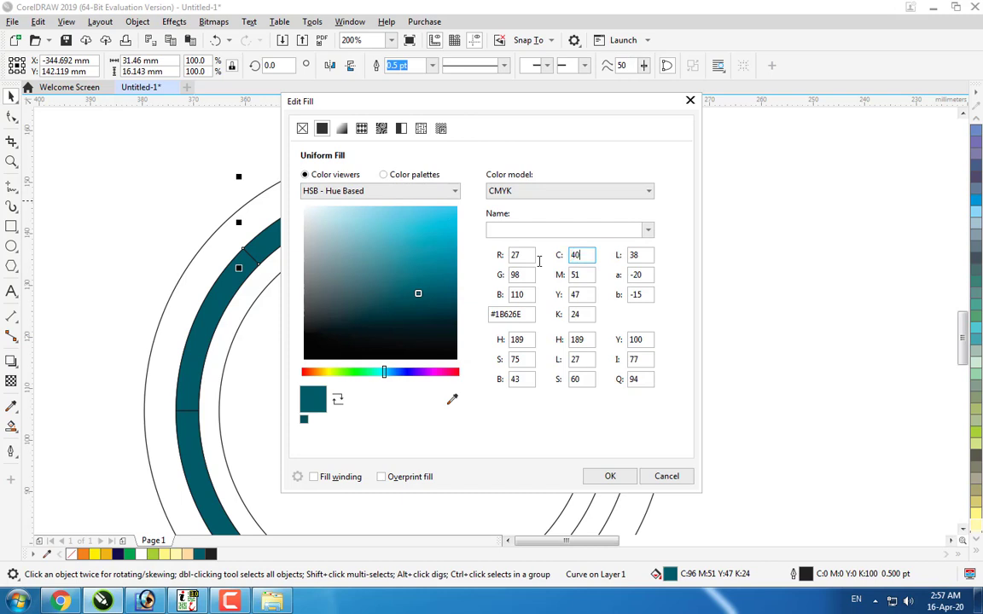
{"action": "key", "text": "Tab"}
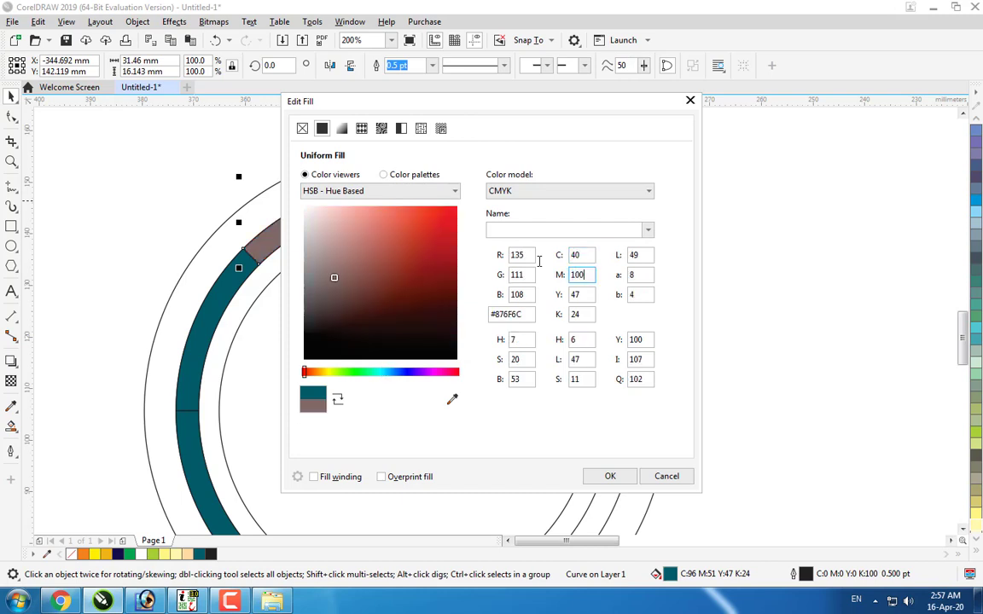
{"action": "key", "text": "Tab"}
{"action": "key", "text": "Tab"}
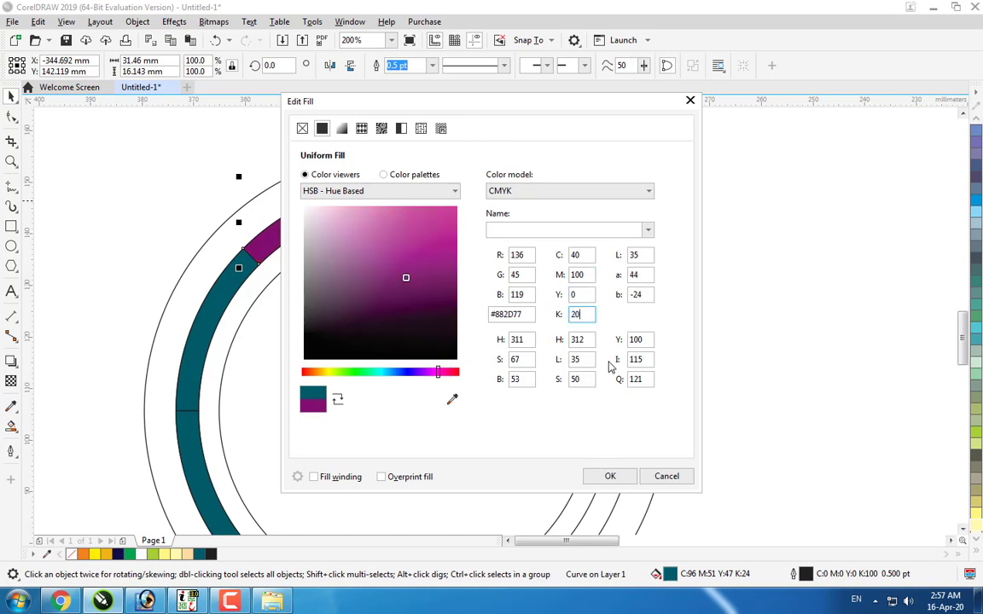
{"action": "left_click", "coordinate": [610, 476]}
{"action": "left_click", "coordinate": [340, 207]}
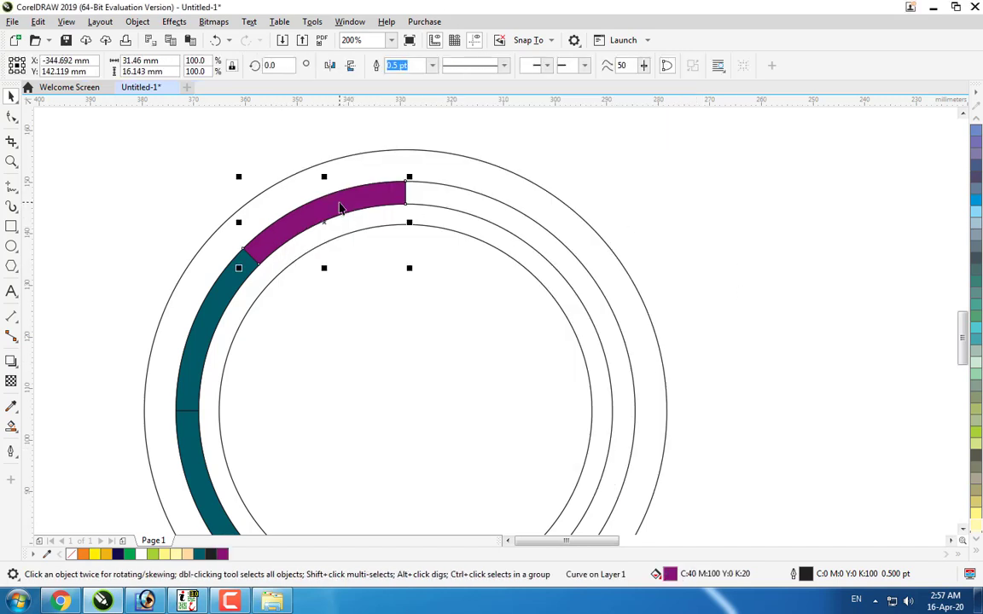
Step: Apply a linear fountain fill to the purple uppermost ring segment and pick magenta #FF00FF as its end colour
{"action": "key", "text": "F11"}
{"action": "left_click_drag", "start_coordinate": [425, 104], "coordinate": [534, 109]}
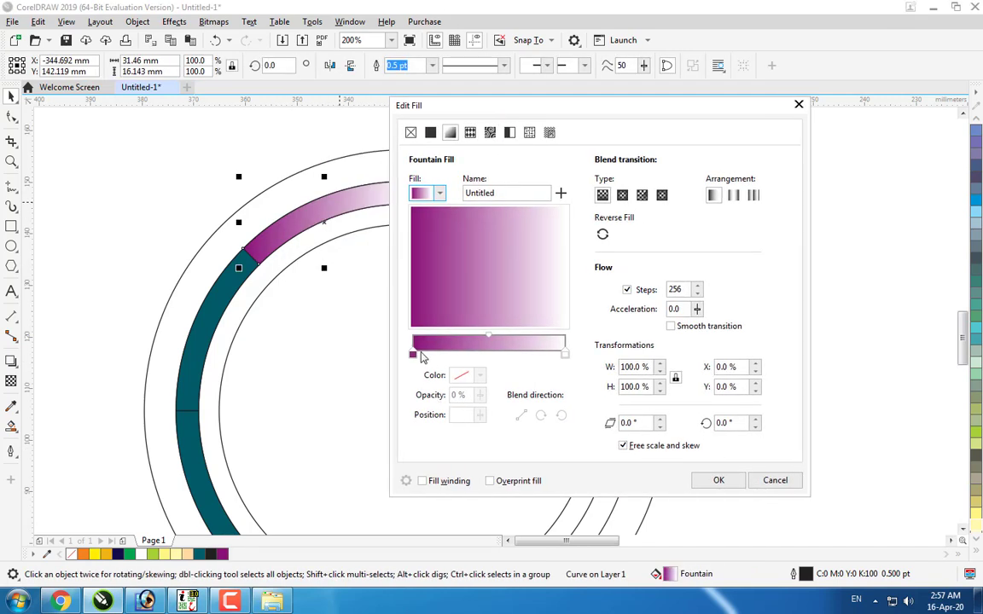
{"action": "left_click", "coordinate": [564, 352]}
{"action": "left_click", "coordinate": [479, 375]}
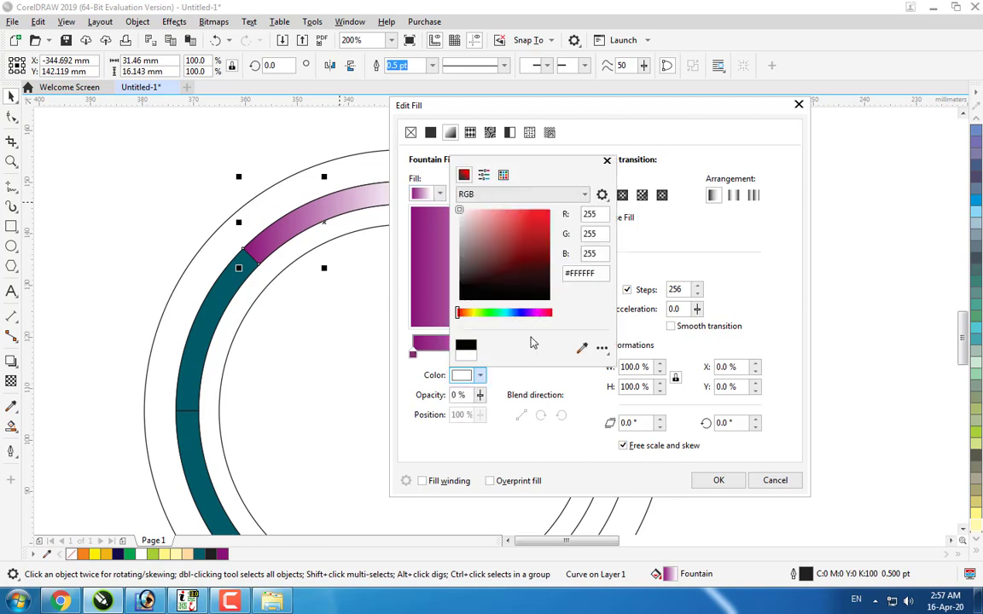
{"action": "left_click_drag", "start_coordinate": [524, 315], "coordinate": [536, 312]}
{"action": "left_click", "coordinate": [550, 210]}
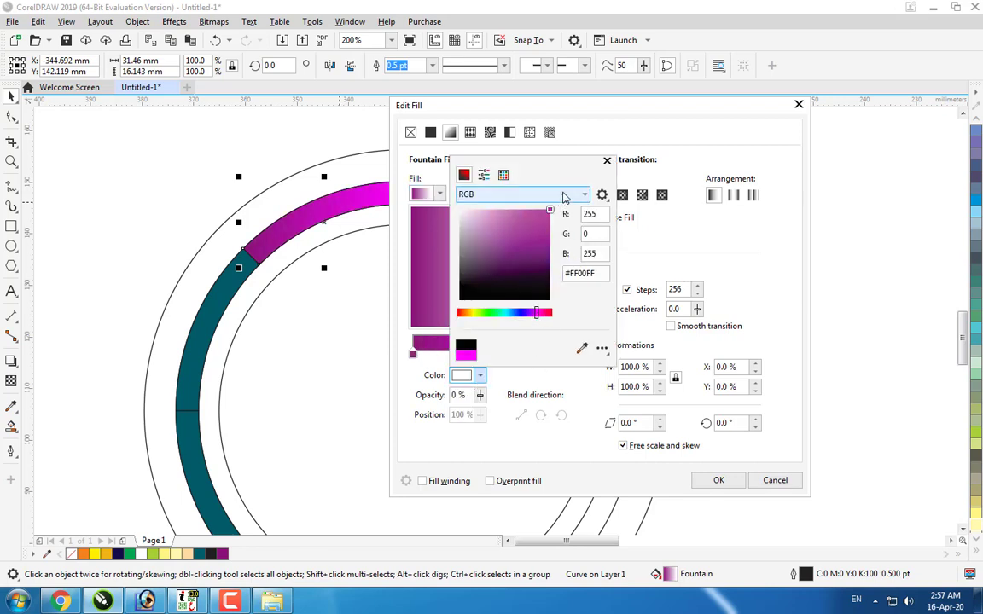
{"action": "left_click", "coordinate": [598, 233]}
Step: Switch the fountain fill's end colour to CMYK and set it to C 0, M 100, Y 0, K 0
{"action": "left_click", "coordinate": [521, 195]}
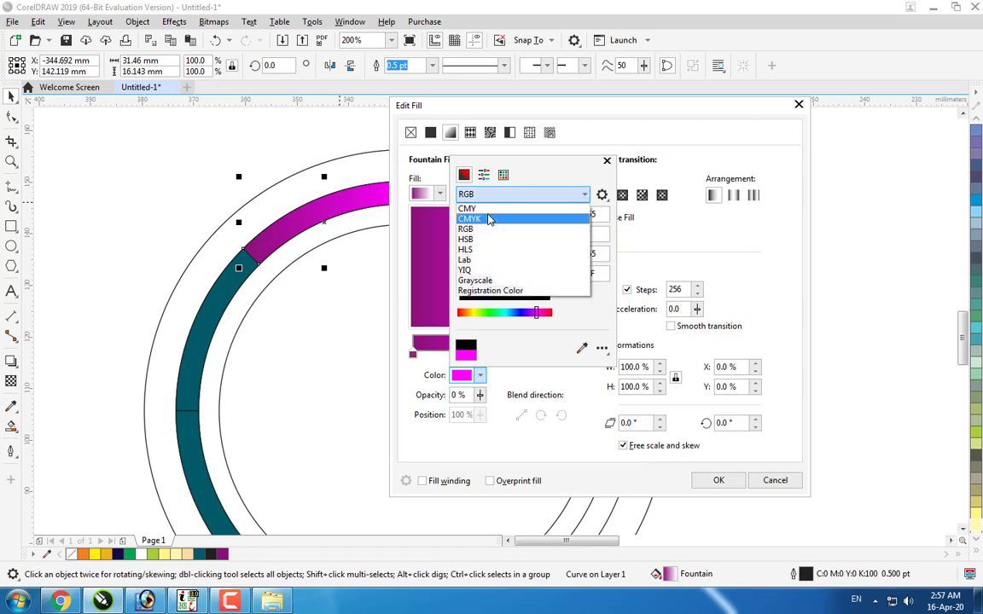
{"action": "left_click", "coordinate": [487, 218]}
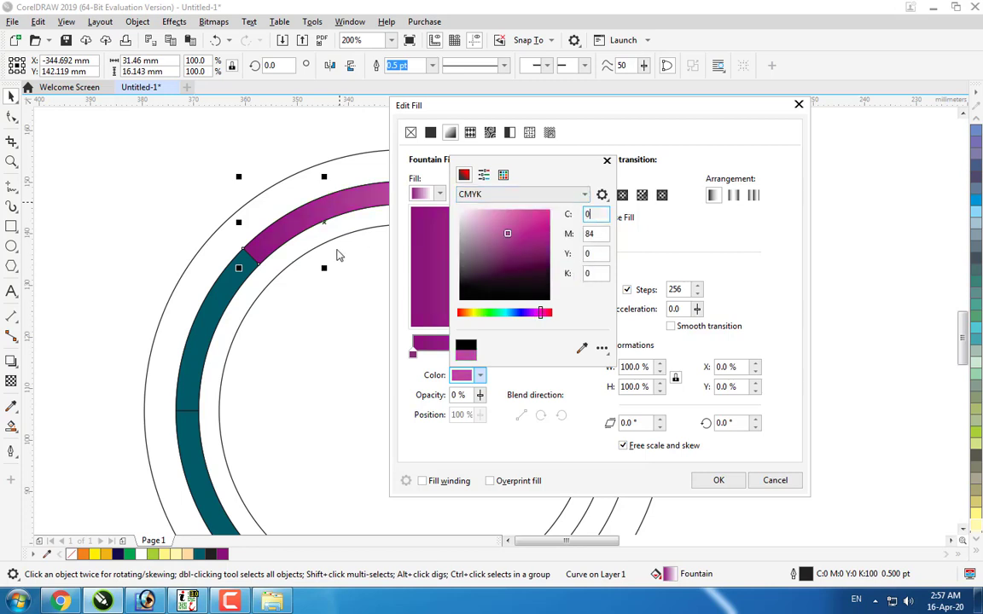
{"action": "key", "text": "Tab"}
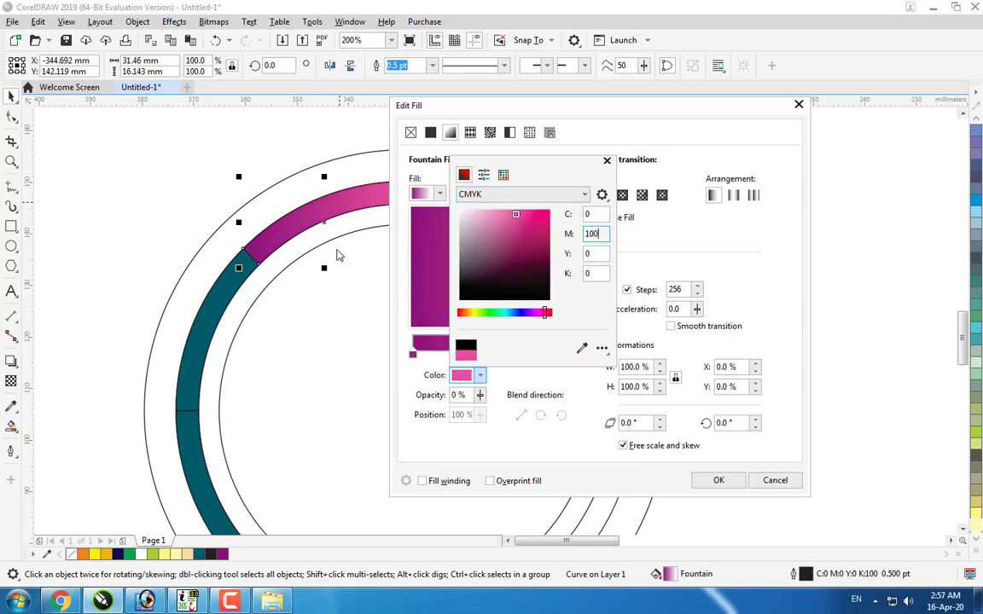
{"action": "type", "text": "100"}
{"action": "key", "text": "Tab"}
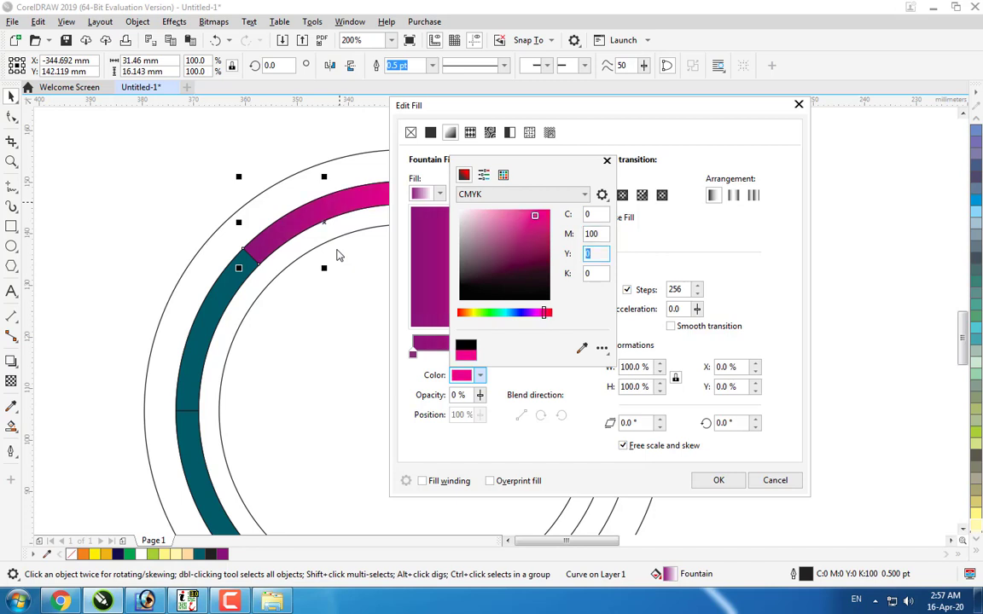
{"action": "left_click", "coordinate": [711, 481]}
{"action": "left_click", "coordinate": [717, 480]}
{"action": "left_click", "coordinate": [463, 147]}
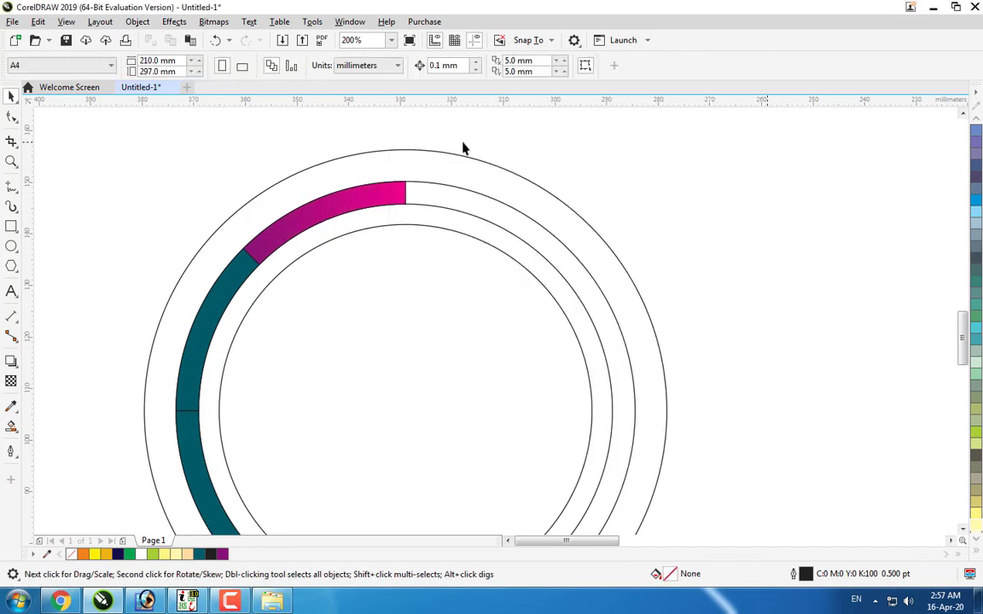
Step: Remove the outline from the gradient-filled uppermost ring segment
{"action": "left_click", "coordinate": [326, 211]}
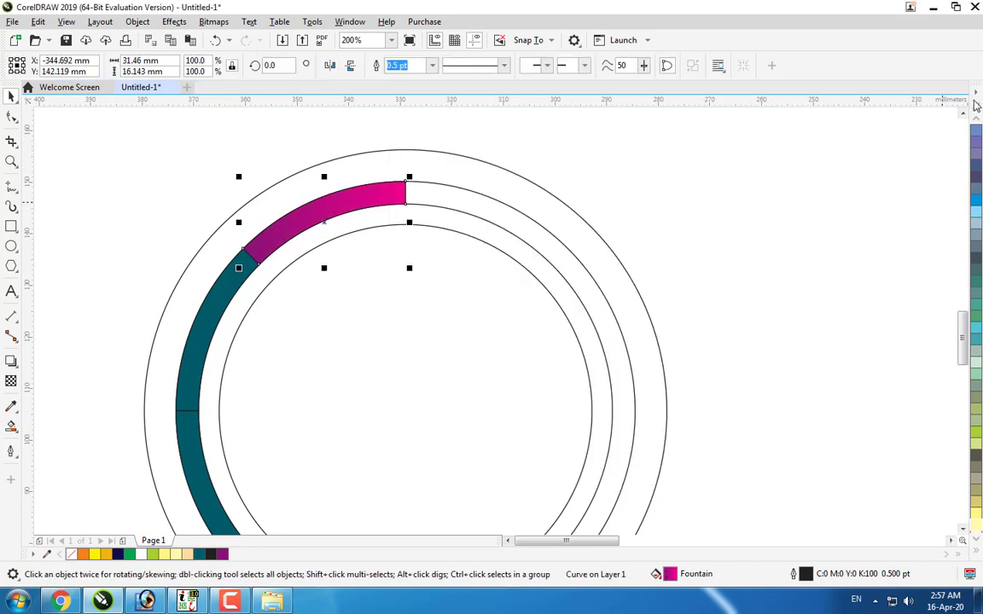
{"action": "right_click", "coordinate": [70, 555]}
{"action": "key", "text": "Escape"}
{"action": "scroll", "coordinate": [366, 202], "scroll_direction": "up", "scroll_amount": 1}
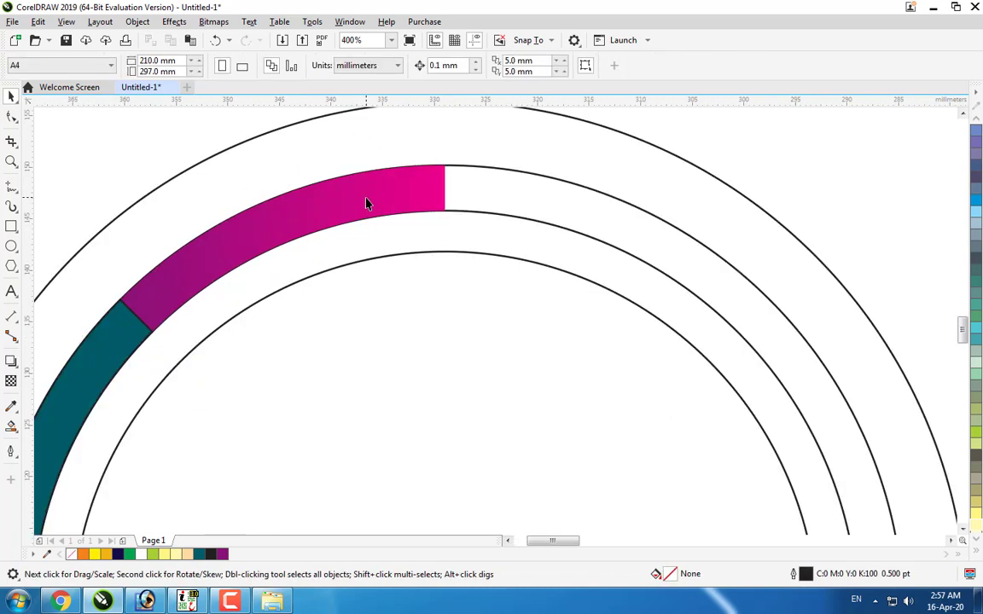
{"action": "scroll", "coordinate": [467, 203], "scroll_direction": "down", "scroll_amount": 1}
Step: Delete the second and third circles that bound the ring, keeping the outermost and innermost circles
{"action": "left_click", "coordinate": [479, 197]}
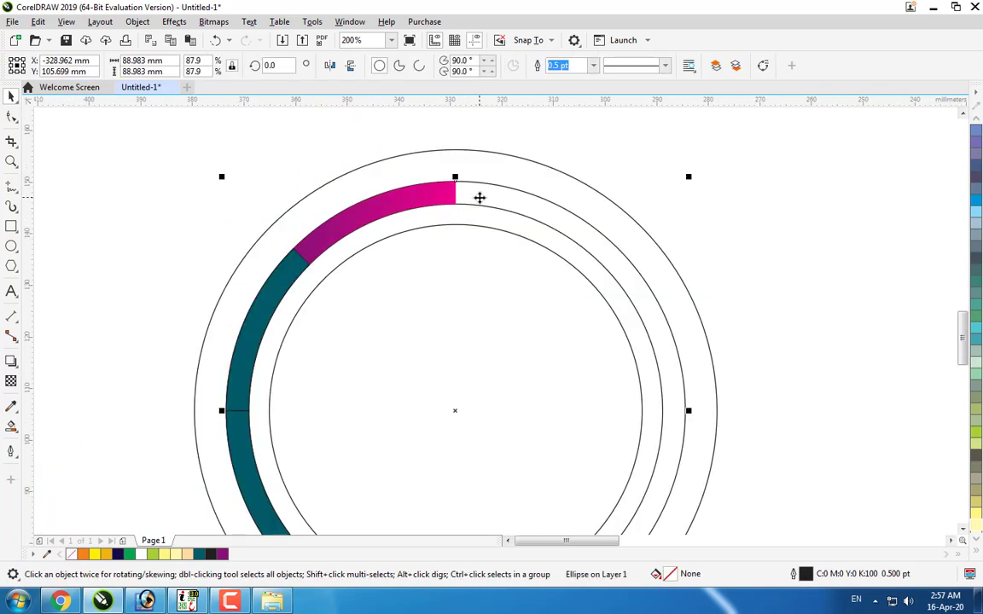
{"action": "key", "text": "Delete"}
{"action": "left_click", "coordinate": [472, 214]}
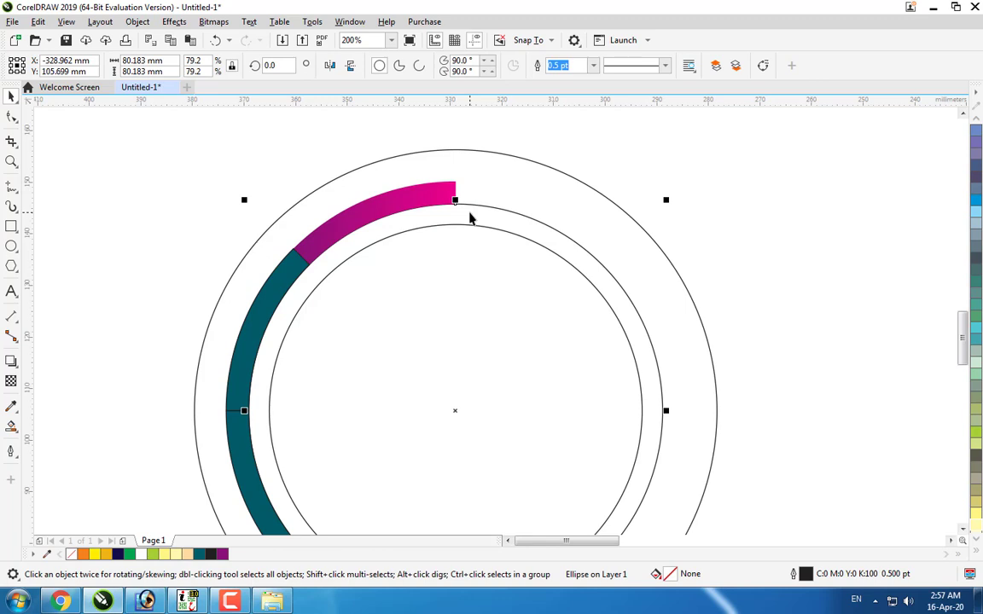
{"action": "key", "text": "Delete"}
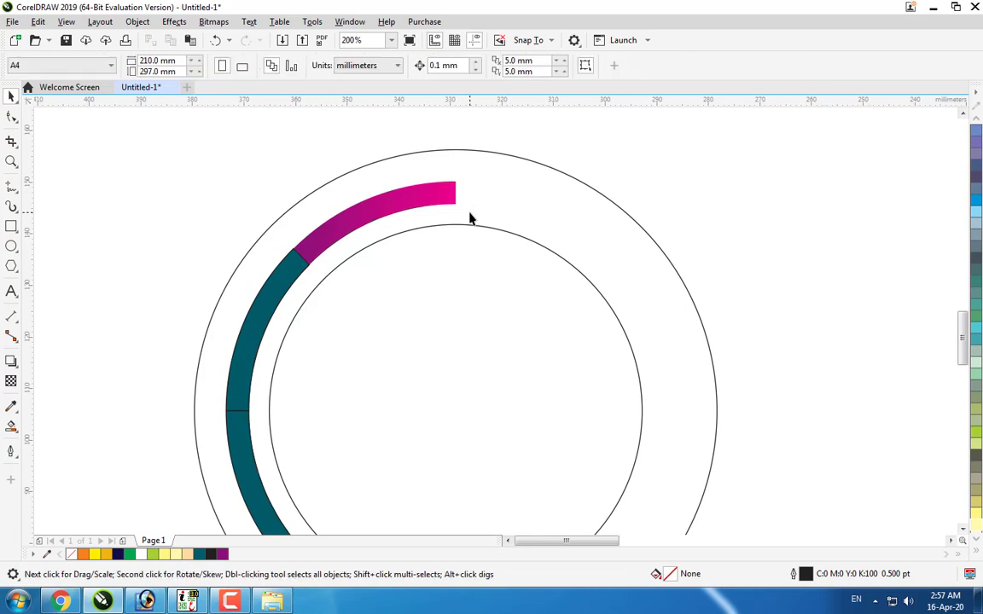
Step: Shift the midpoint of the uppermost segment's fountain fill to 35%
{"action": "left_click", "coordinate": [357, 187]}
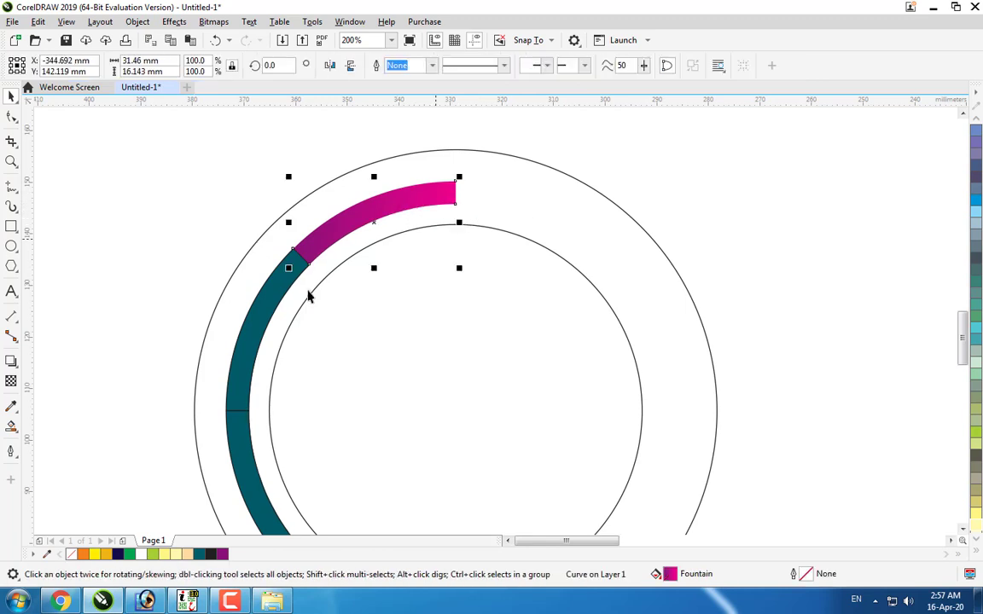
{"action": "key", "text": "F11"}
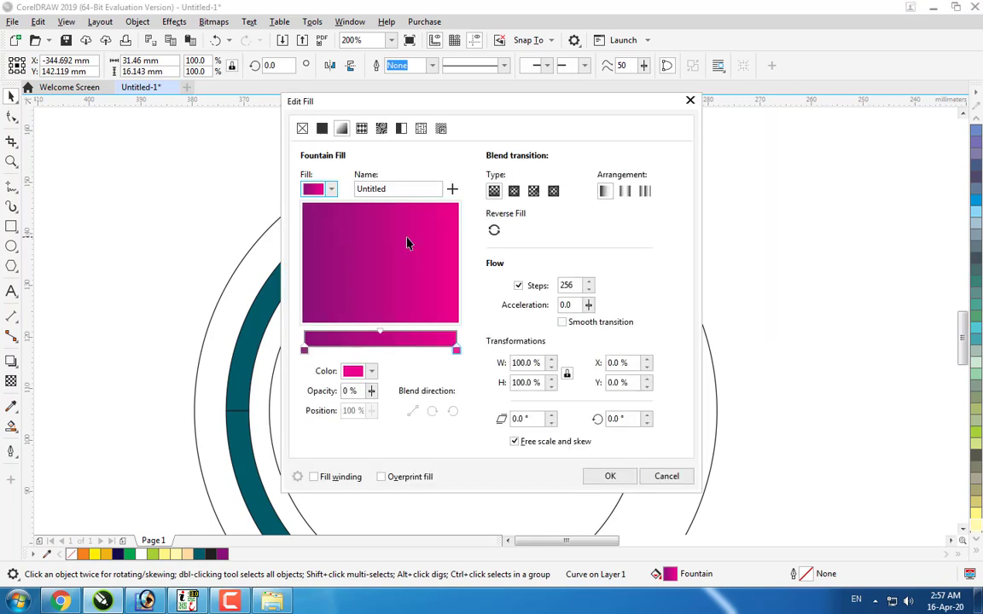
{"action": "left_click", "coordinate": [374, 333]}
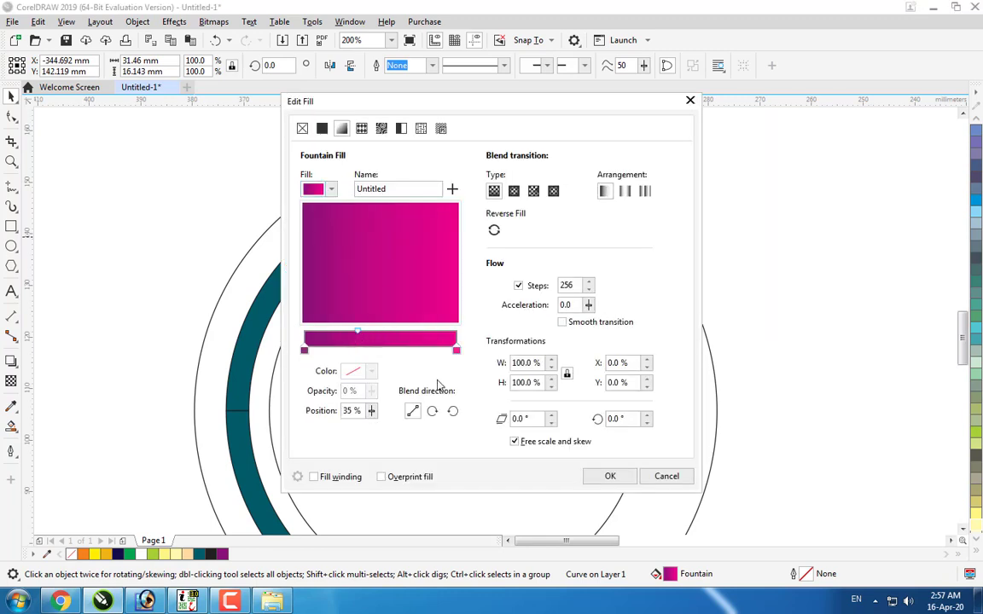
{"action": "left_click", "coordinate": [610, 476]}
{"action": "left_click", "coordinate": [364, 233]}
{"action": "scroll", "coordinate": [421, 201], "scroll_direction": "up", "scroll_amount": 2}
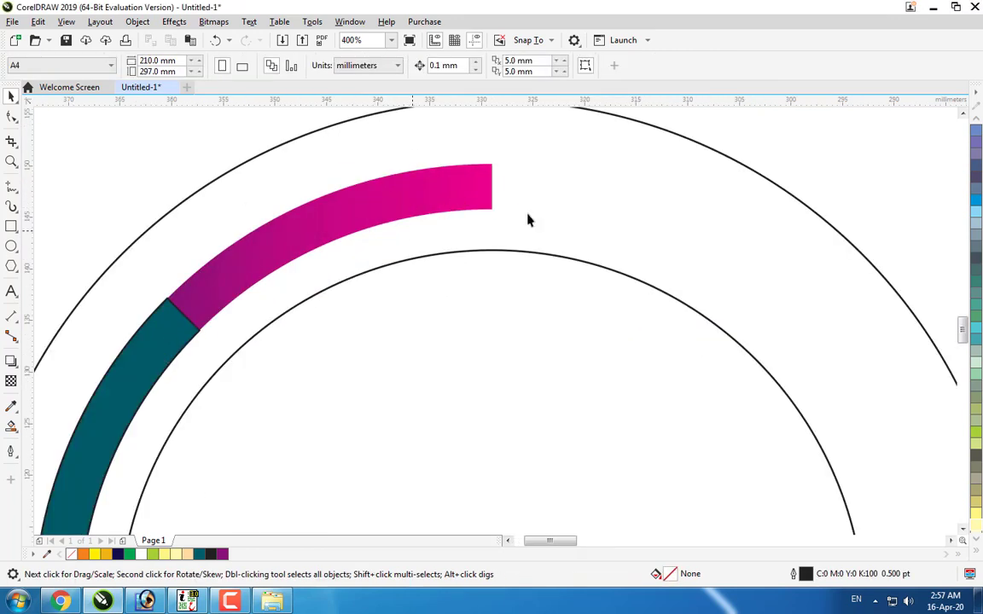
Step: Draw a small circle about 12.7 mm in diameter in the empty area beside the large circles
{"action": "left_click", "coordinate": [11, 246]}
{"action": "scroll", "coordinate": [111, 150], "scroll_direction": "down", "scroll_amount": 3}
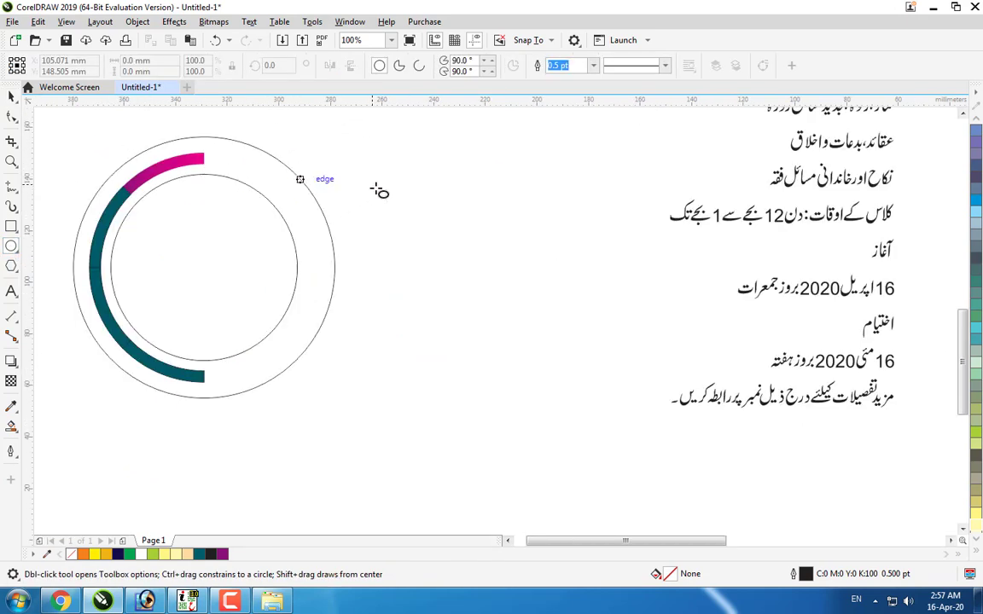
{"action": "left_click_drag", "start_coordinate": [372, 186], "coordinate": [406, 219]}
{"action": "scroll", "coordinate": [406, 219], "scroll_direction": "up", "scroll_amount": 2}
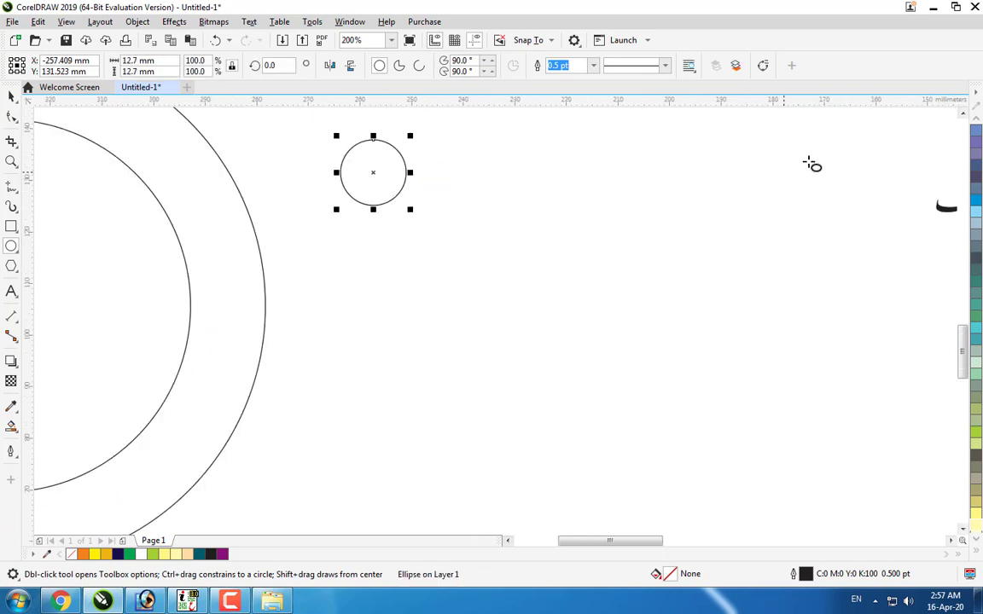
{"action": "left_click", "coordinate": [962, 114]}
{"action": "left_click", "coordinate": [963, 114]}
{"action": "scroll", "coordinate": [504, 251], "scroll_direction": "up", "scroll_amount": 1}
{"action": "scroll", "coordinate": [504, 250], "scroll_direction": "up", "scroll_amount": 1}
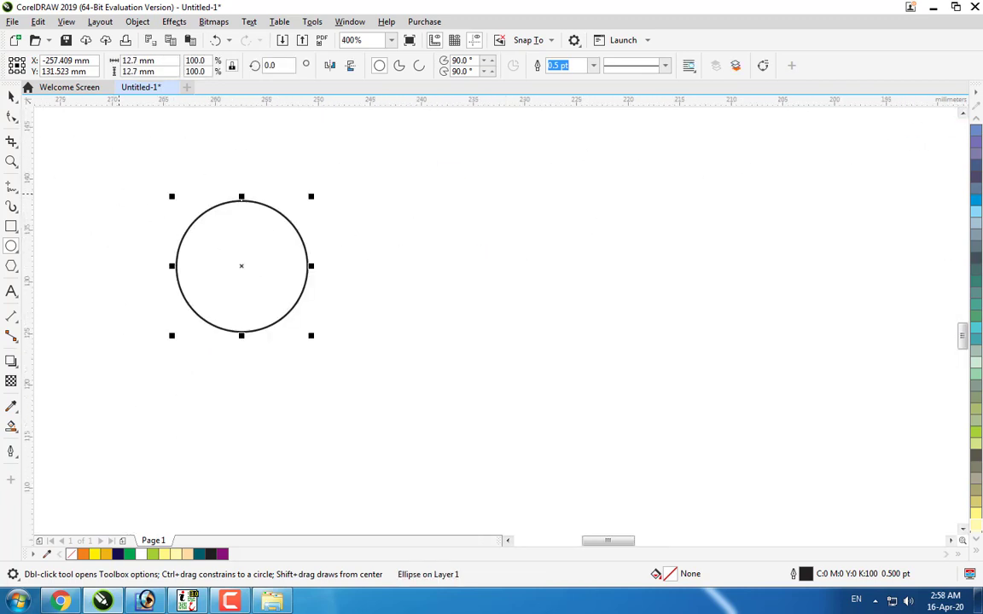
Step: Create a concentric copy of the small circle scaled down to about 9.8 mm inside it
{"action": "key", "text": "space"}
{"action": "scroll", "coordinate": [394, 237], "scroll_direction": "down", "scroll_amount": 1}
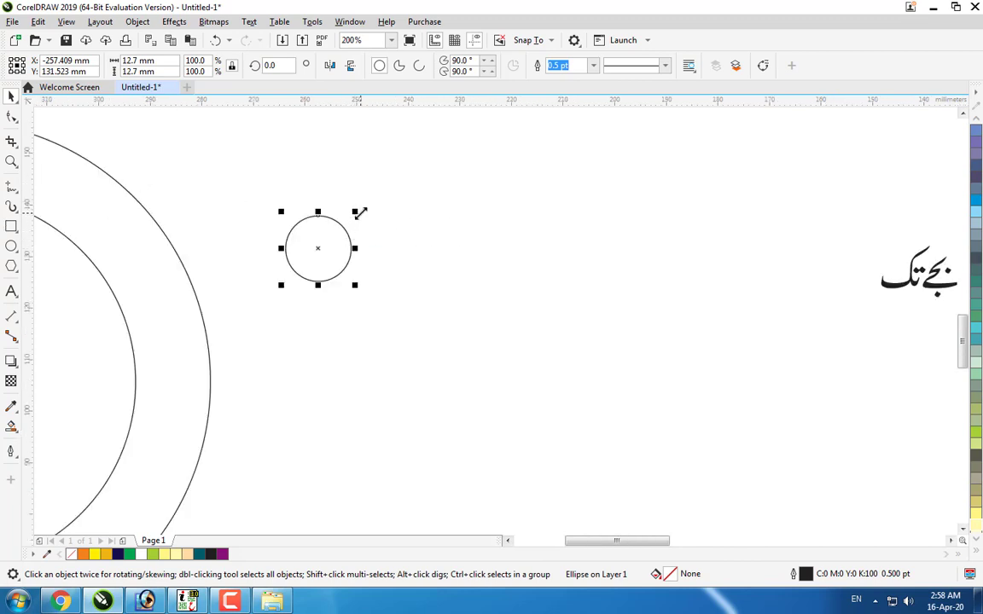
{"action": "mouse_move", "coordinate": [357, 209]}
{"action": "left_mouse_down"}
{"action": "mouse_move", "coordinate": [350, 222]}
{"action": "mouse_move", "coordinate": [362, 226]}
{"action": "mouse_move", "coordinate": [358, 212]}
{"action": "mouse_move", "coordinate": [360, 226]}
{"action": "left_mouse_up"}
{"action": "right_click", "coordinate": [360, 227]}
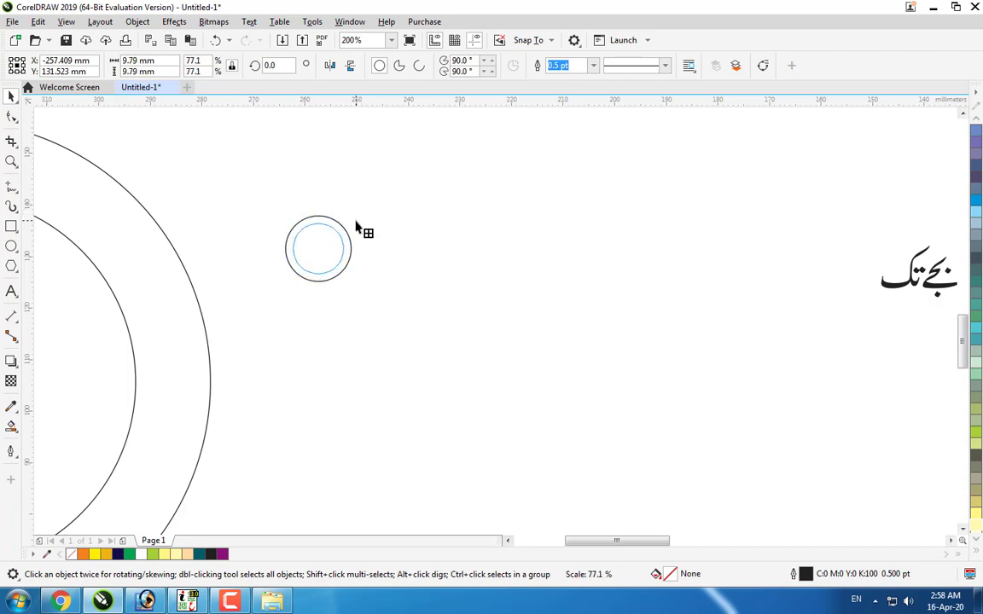
{"action": "scroll", "coordinate": [329, 233], "scroll_direction": "up", "scroll_amount": 2}
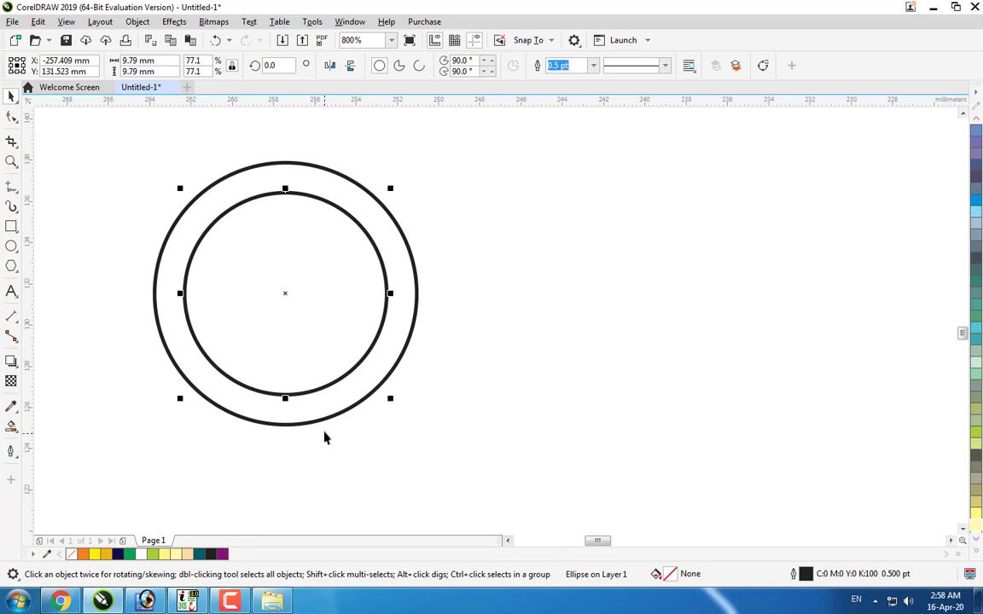
{"action": "scroll", "coordinate": [324, 438], "scroll_direction": "down", "scroll_amount": 4}
{"action": "scroll", "coordinate": [249, 401], "scroll_direction": "up", "scroll_amount": 2}
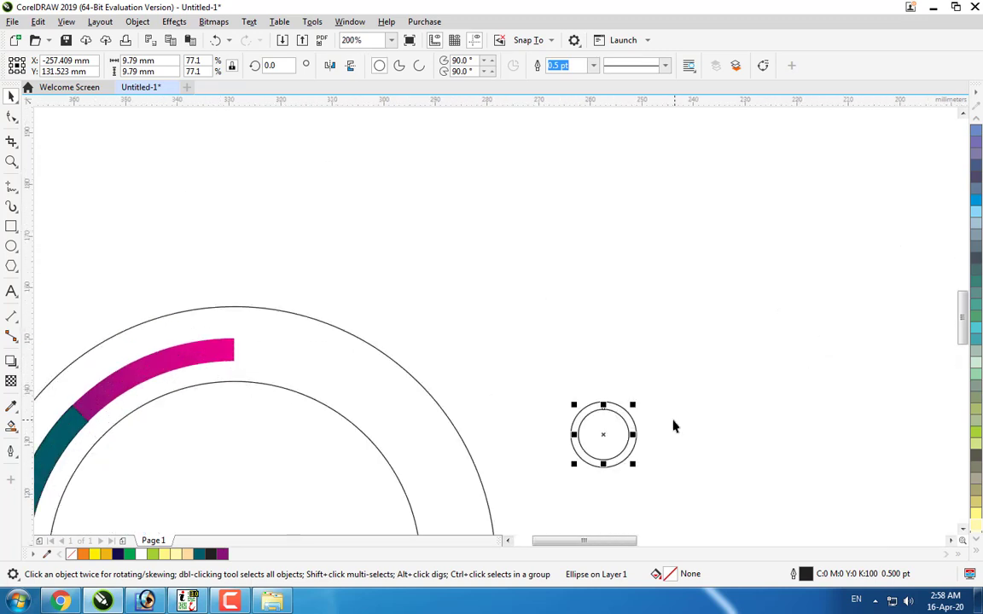
Step: Copy the ring segment's purple-to-magenta fountain fill to the inner small circle and remove that circle's outline
{"action": "left_click", "coordinate": [11, 425]}
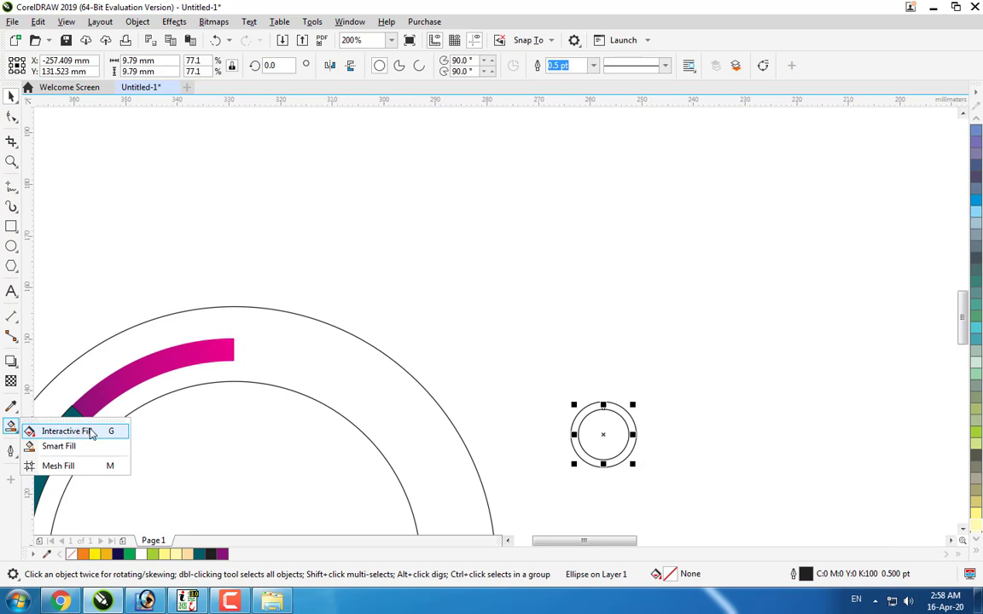
{"action": "left_click", "coordinate": [67, 430]}
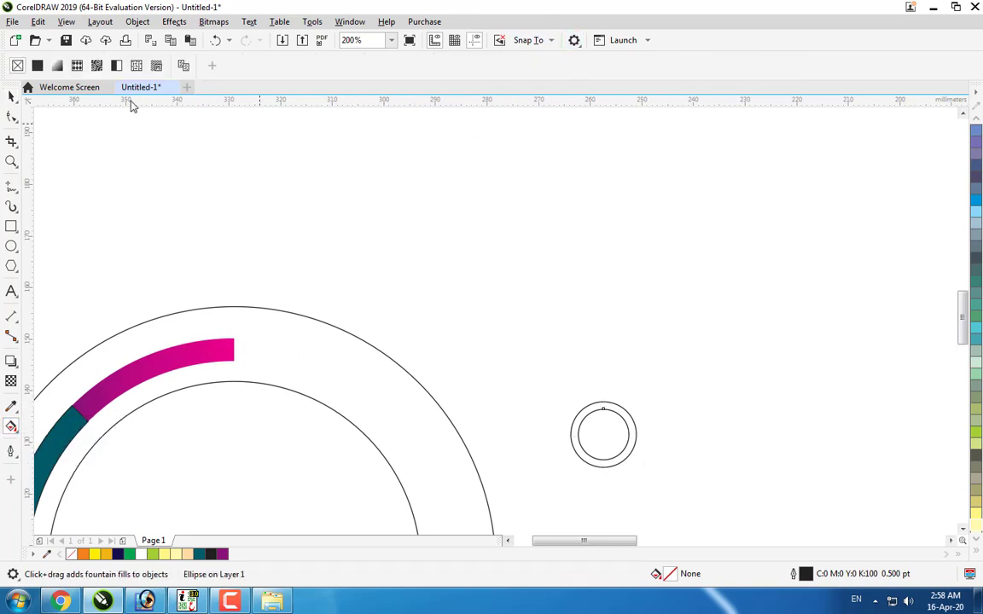
{"action": "left_click", "coordinate": [188, 352]}
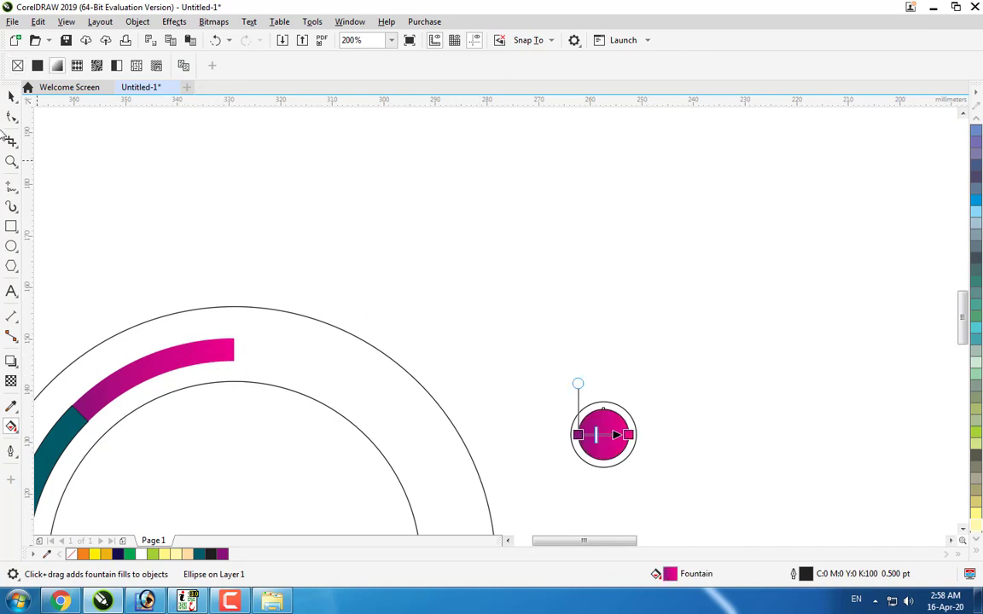
{"action": "left_click", "coordinate": [12, 98]}
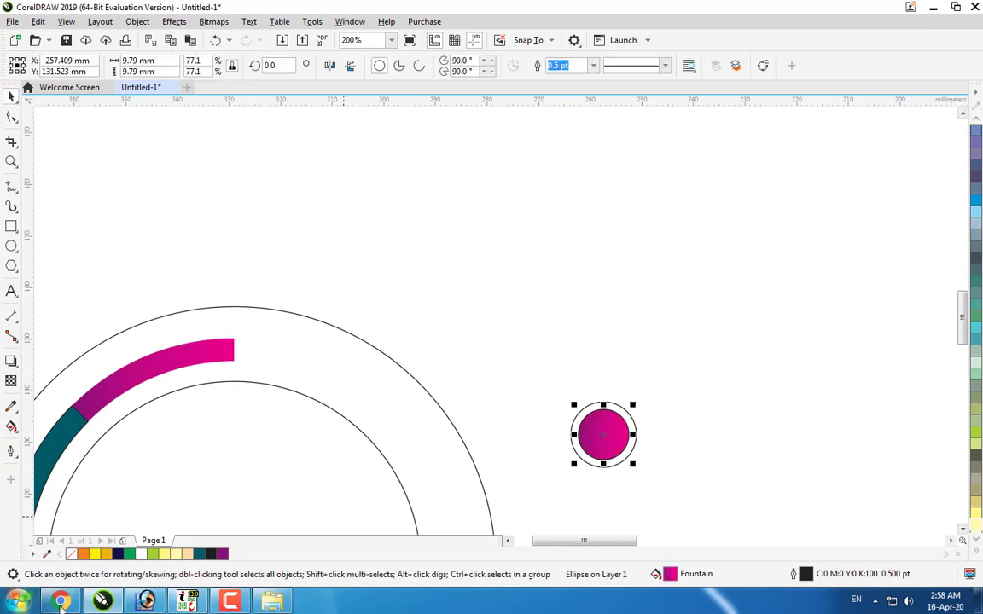
{"action": "left_click", "coordinate": [760, 428]}
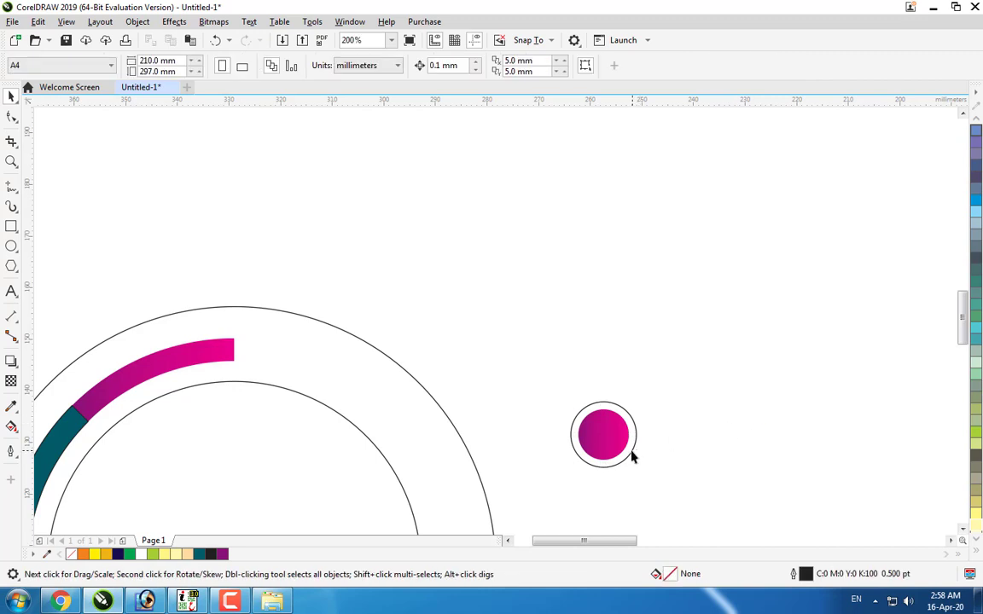
Step: Fill the outer small circle white without an outline and group it with the gradient circle
{"action": "left_click", "coordinate": [631, 454]}
{"action": "left_click", "coordinate": [142, 554]}
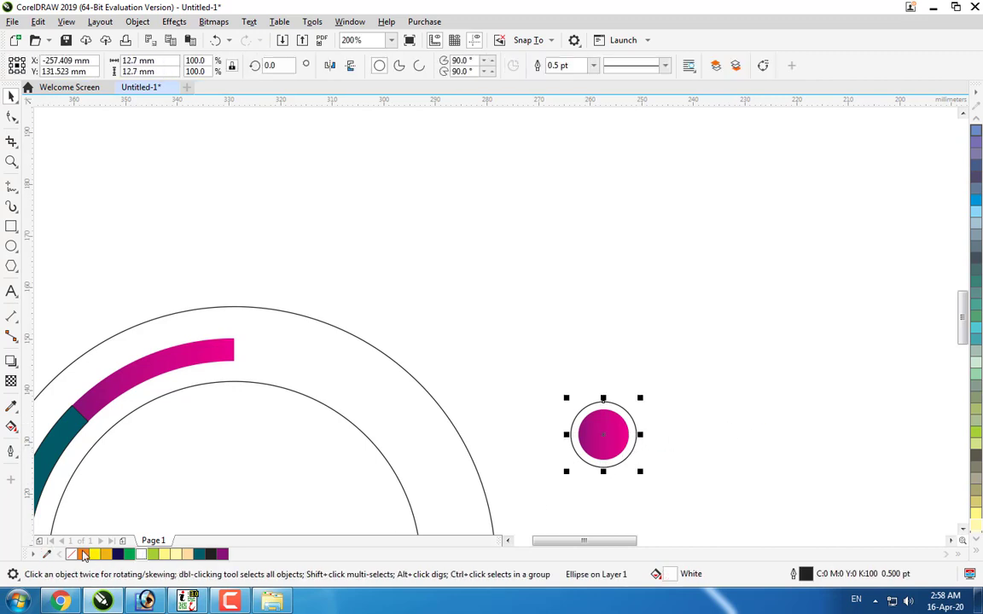
{"action": "right_click", "coordinate": [71, 554]}
{"action": "left_click_drag", "start_coordinate": [638, 432], "coordinate": [517, 537]}
{"action": "right_click", "coordinate": [601, 442]}
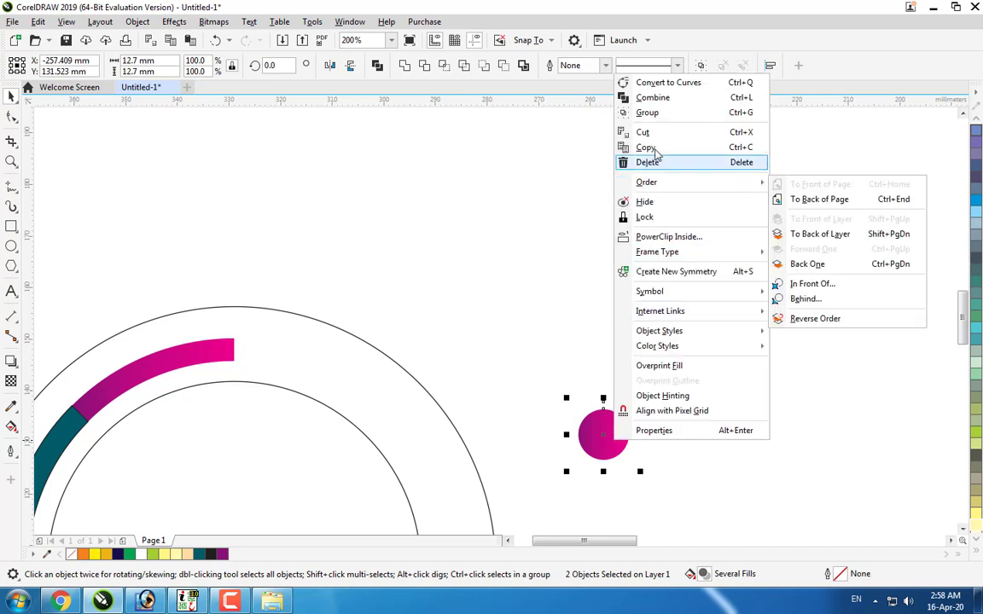
{"action": "left_click", "coordinate": [656, 114]}
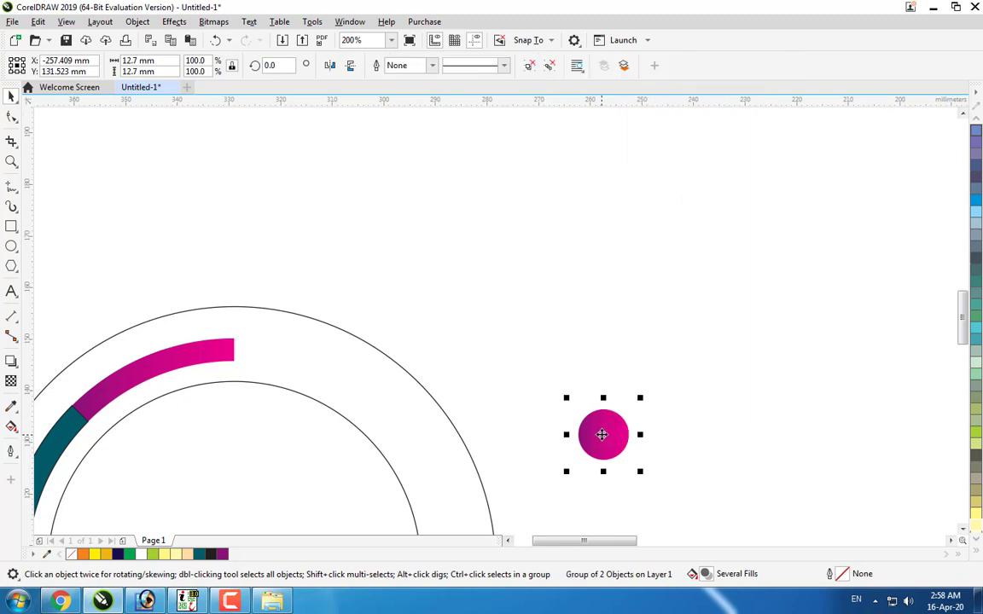
Step: Place the grouped circles, reduced to about 9 mm, on the gradient ring segment and align both objects' centres horizontally and vertically
{"action": "left_click_drag", "start_coordinate": [603, 434], "coordinate": [176, 365]}
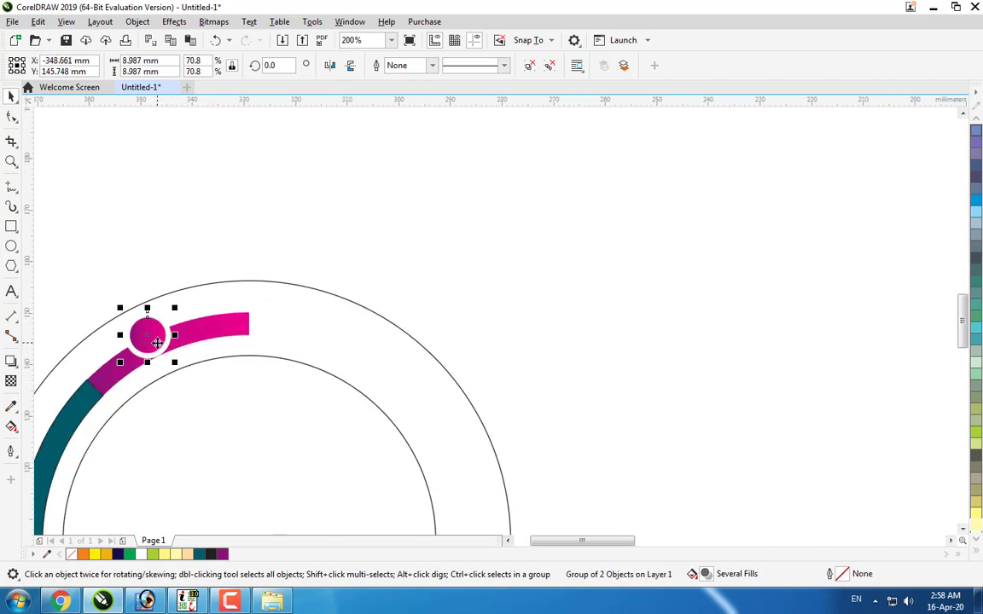
{"action": "left_click", "coordinate": [216, 330], "text": "shift"}
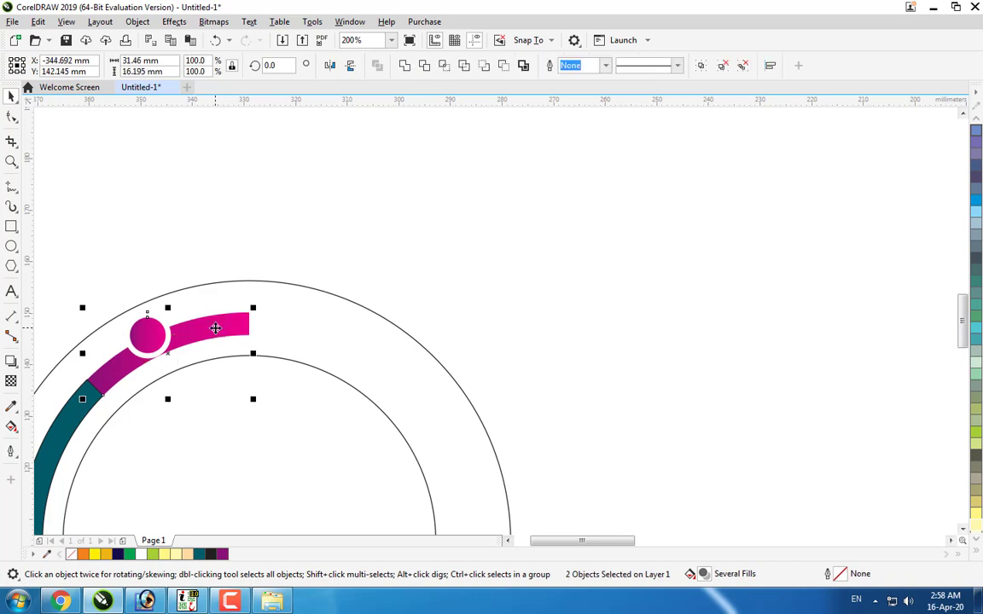
{"action": "key", "text": "c"}
{"action": "key", "text": "e"}
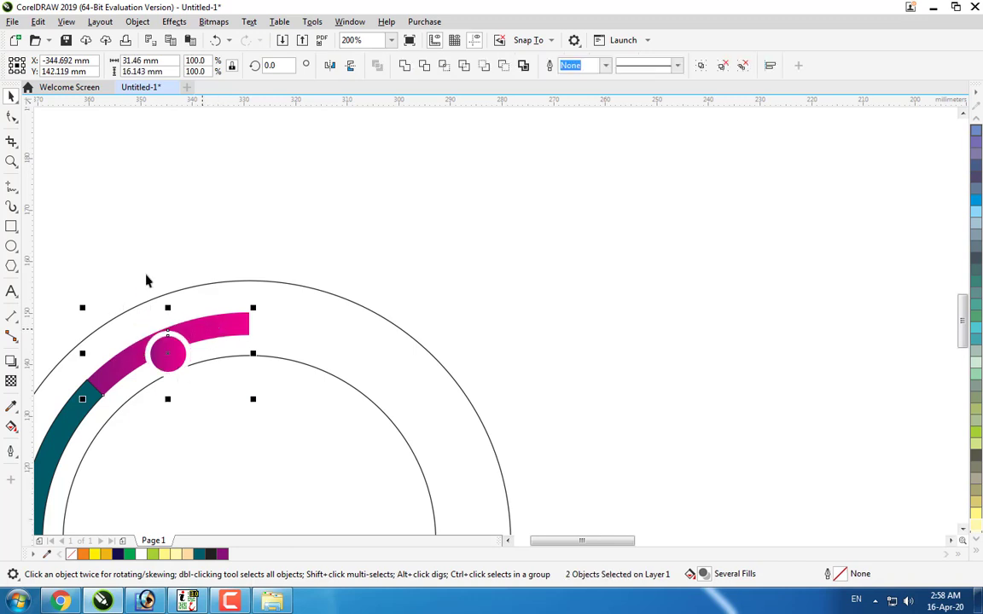
Step: Move the grouped circles up and slightly sideways so the marker sits centred across the width of the magenta ring segment
{"action": "left_click", "coordinate": [141, 233]}
{"action": "scroll", "coordinate": [229, 320], "scroll_direction": "up", "scroll_amount": 1}
{"action": "scroll", "coordinate": [180, 354], "scroll_direction": "down", "scroll_amount": 1}
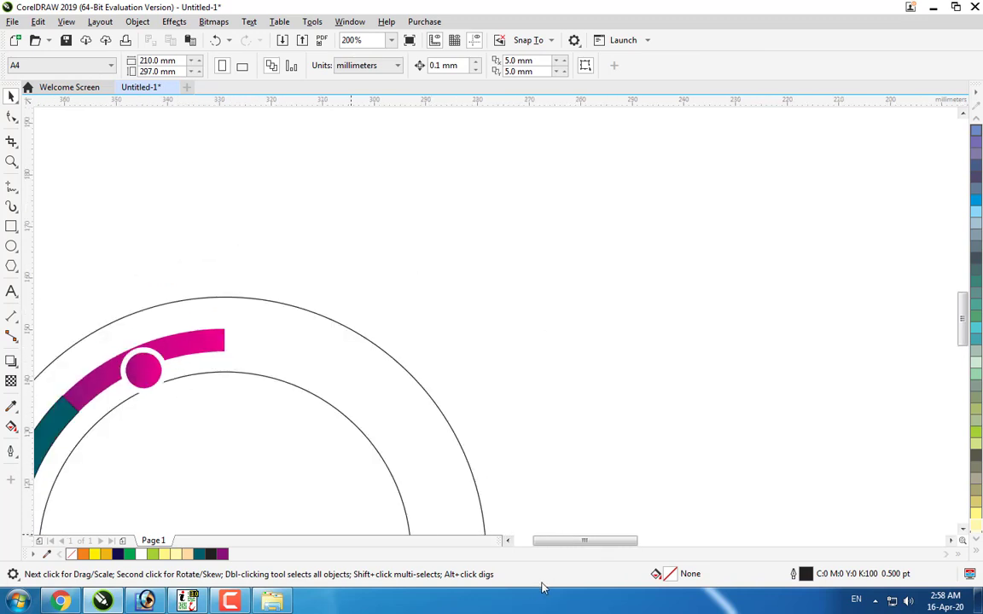
{"action": "left_click", "coordinate": [509, 542]}
{"action": "scroll", "coordinate": [439, 355], "scroll_direction": "up", "scroll_amount": 1}
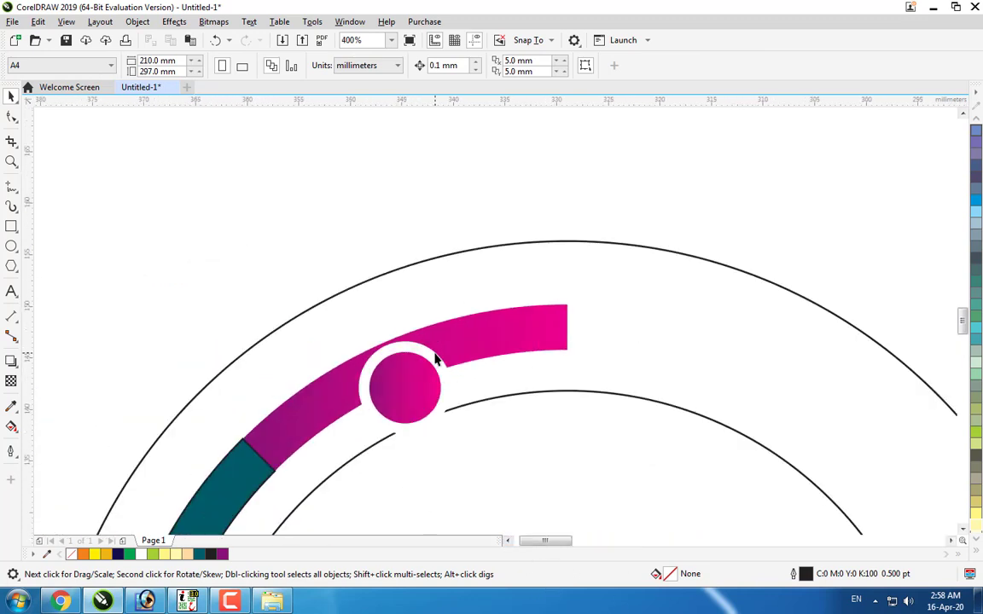
{"action": "left_click", "coordinate": [403, 388]}
{"action": "left_click_drag", "start_coordinate": [403, 388], "coordinate": [403, 376]}
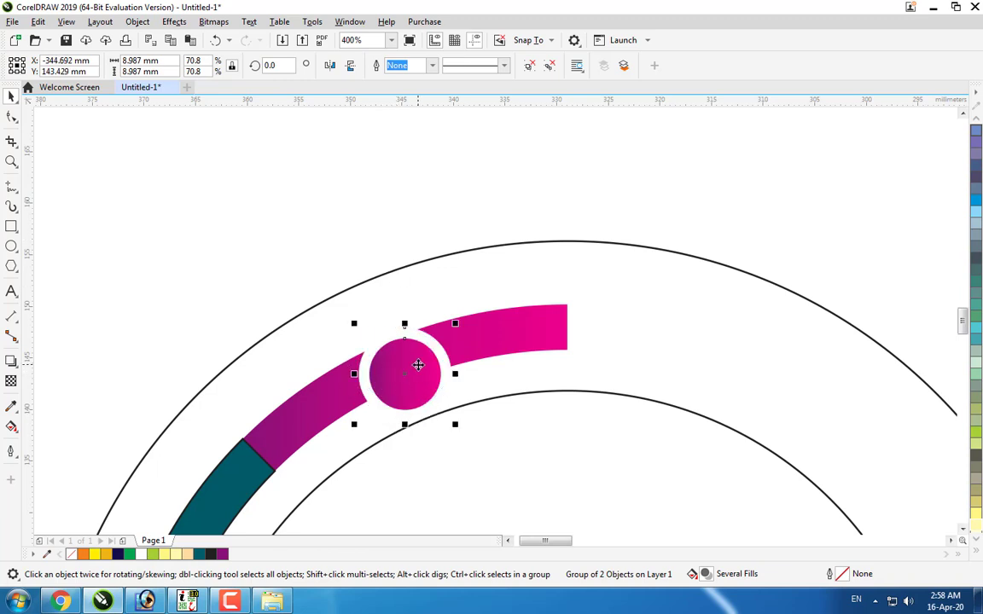
{"action": "key", "text": "Up"}
{"action": "key", "text": "Up"}
{"action": "key", "text": "Up"}
{"action": "key", "text": "Up"}
{"action": "key", "text": "Left"}
{"action": "key", "text": "Left"}
{"action": "key", "text": "Left"}
{"action": "key", "text": "Left"}
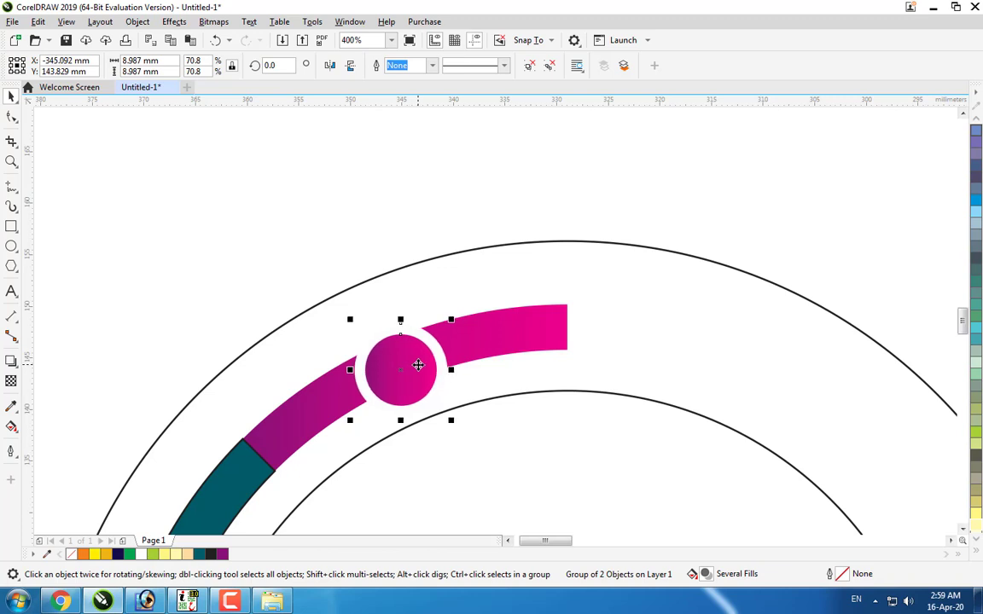
{"action": "key", "text": "Up"}
{"action": "key", "text": "Left"}
{"action": "key", "text": "Left"}
{"action": "key", "text": "Up"}
{"action": "key", "text": "Left"}
{"action": "key", "text": "Left"}
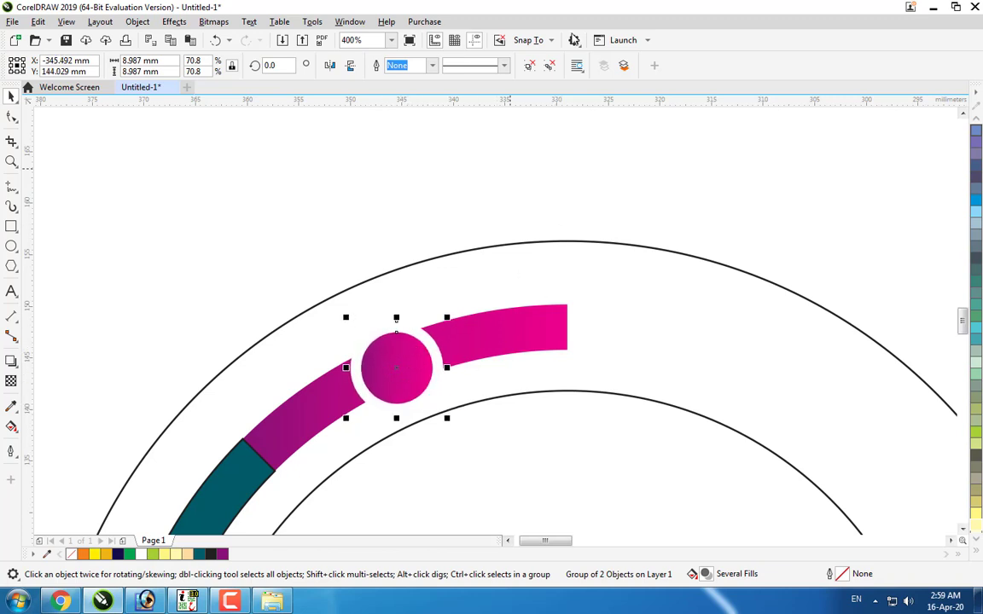
Step: Enable snapping to guidelines, document grid and baseline grid, and check the active snap options
{"action": "left_click", "coordinate": [550, 41]}
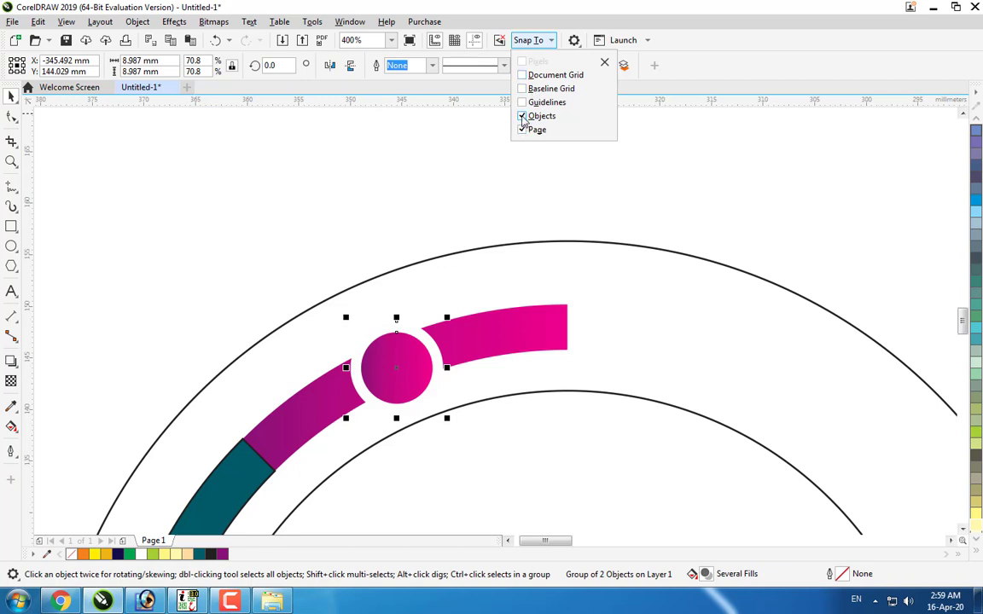
{"action": "left_click", "coordinate": [522, 101]}
{"action": "left_click", "coordinate": [522, 76]}
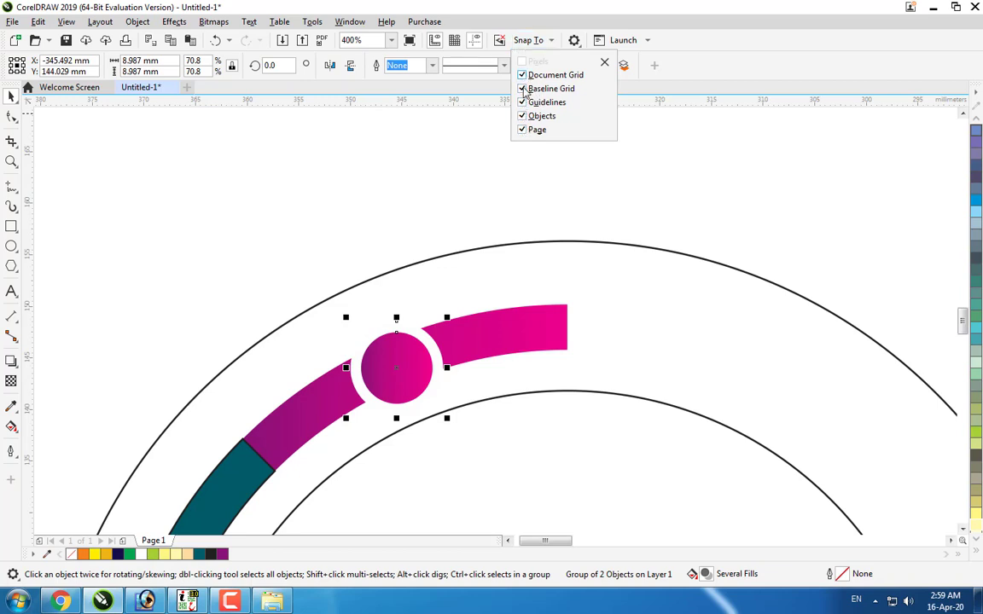
{"action": "left_click", "coordinate": [522, 89]}
{"action": "left_click", "coordinate": [529, 41]}
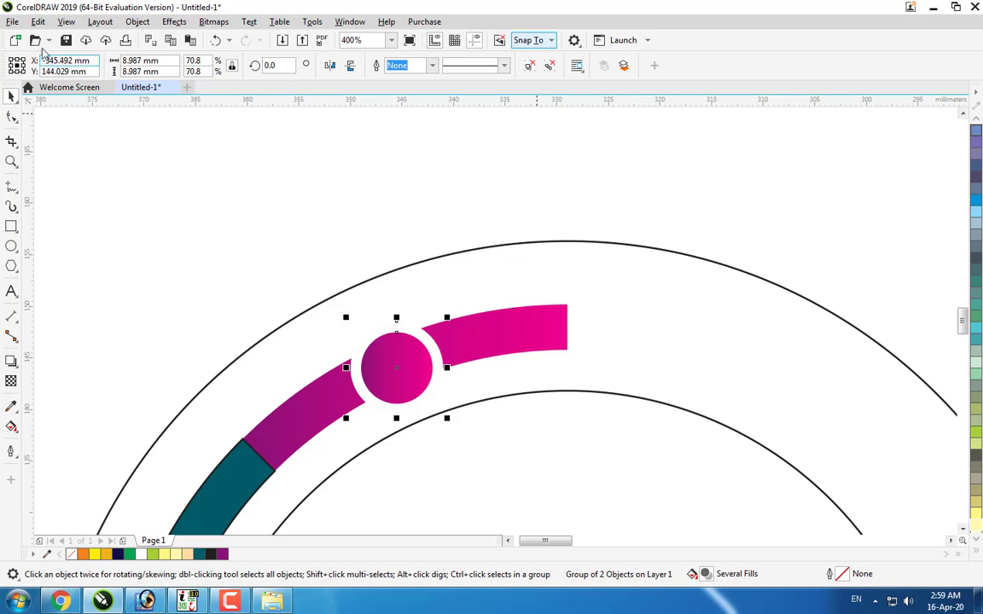
{"action": "left_click", "coordinate": [66, 22]}
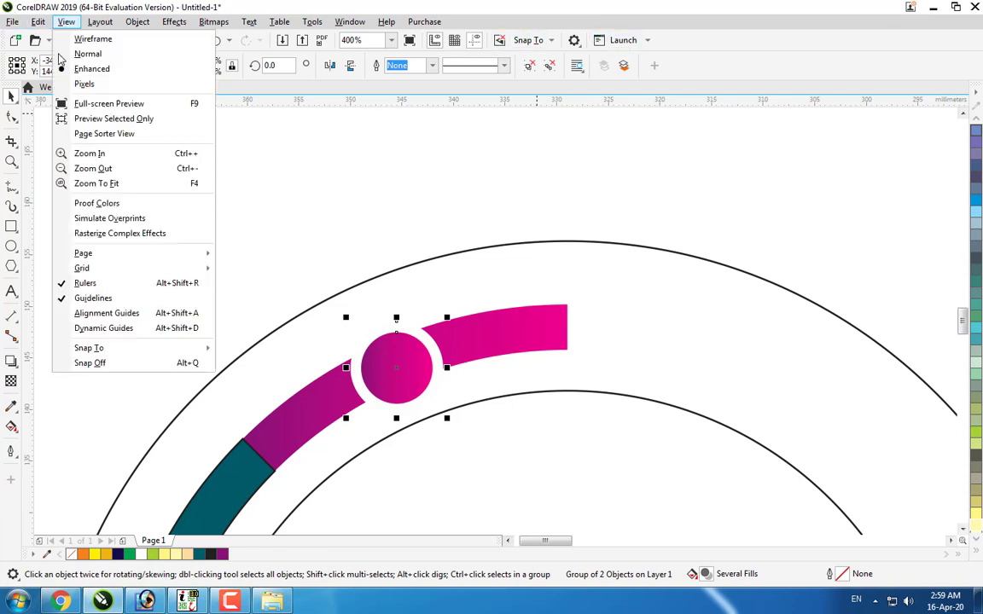
{"action": "mouse_move", "coordinate": [130, 348]}
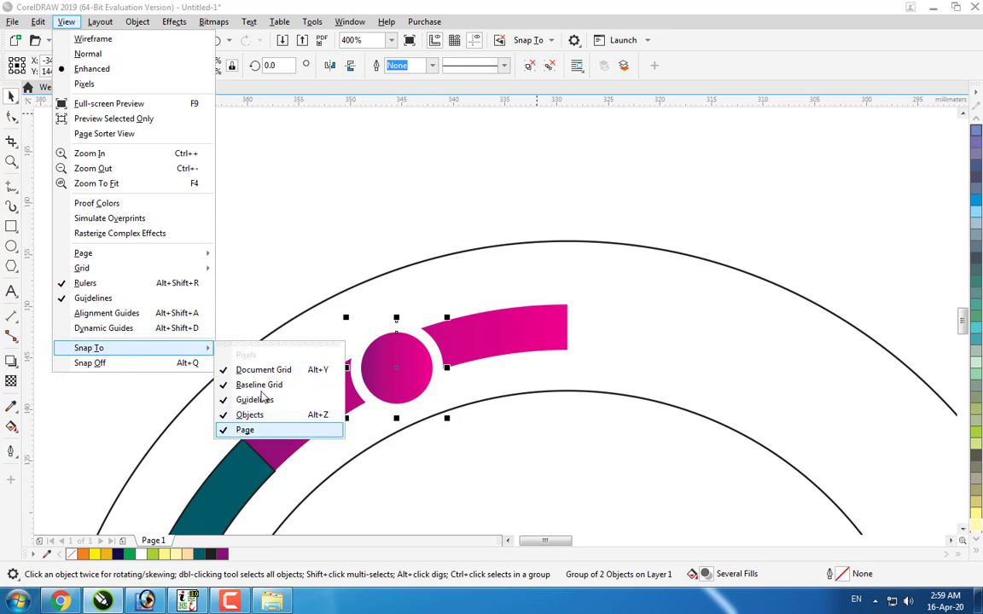
{"action": "left_click", "coordinate": [390, 257]}
{"action": "scroll", "coordinate": [390, 257], "scroll_direction": "down", "scroll_amount": 1}
{"action": "left_click", "coordinate": [235, 315]}
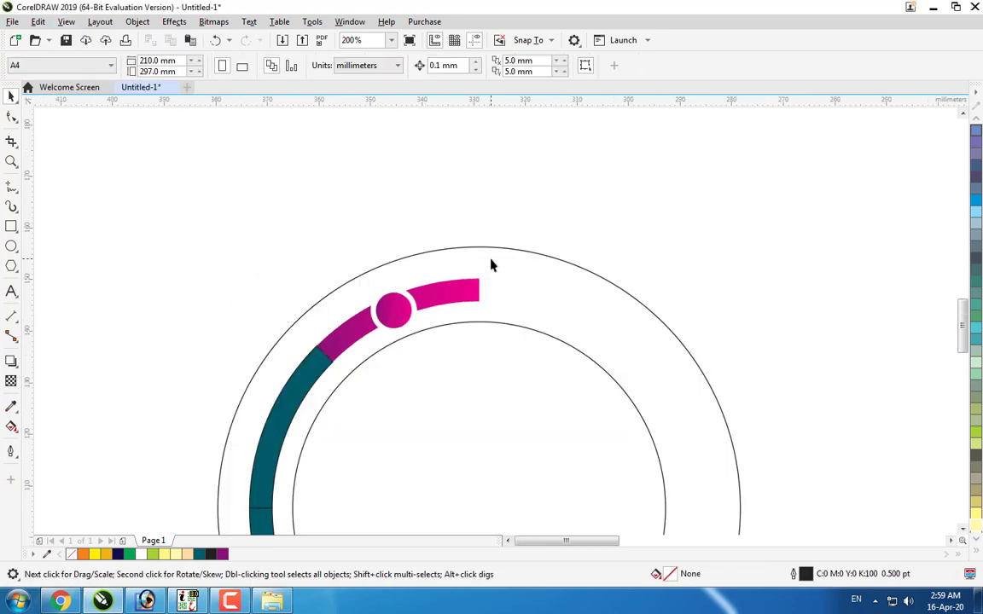
{"action": "scroll", "coordinate": [507, 433], "scroll_direction": "down", "scroll_amount": 3}
{"action": "scroll", "coordinate": [441, 292], "scroll_direction": "up", "scroll_amount": 2}
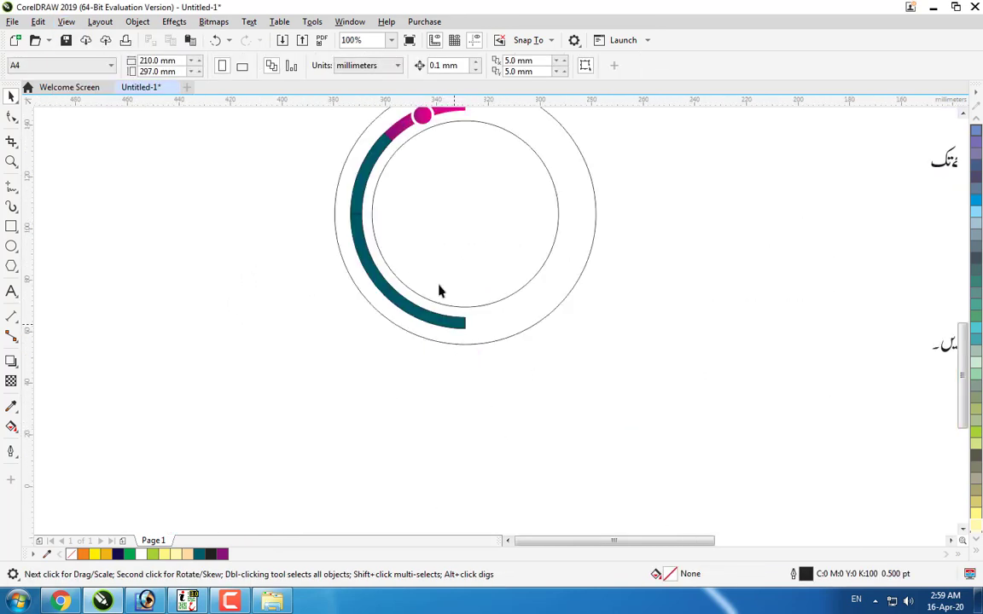
{"action": "left_click", "coordinate": [962, 113]}
{"action": "left_click", "coordinate": [962, 113]}
{"action": "scroll", "coordinate": [419, 286], "scroll_direction": "up", "scroll_amount": 1}
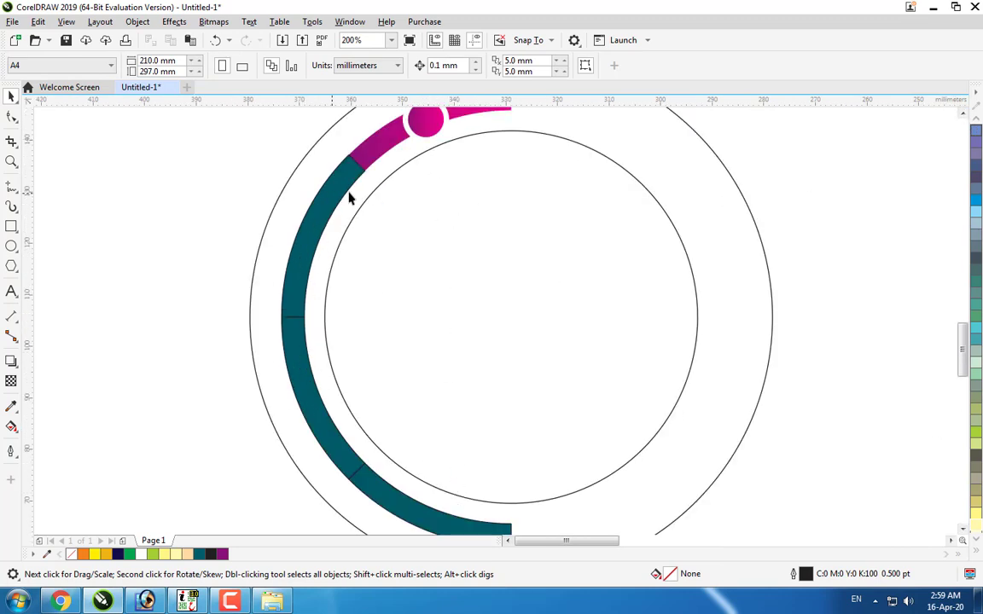
{"action": "scroll", "coordinate": [324, 292], "scroll_direction": "down", "scroll_amount": 1}
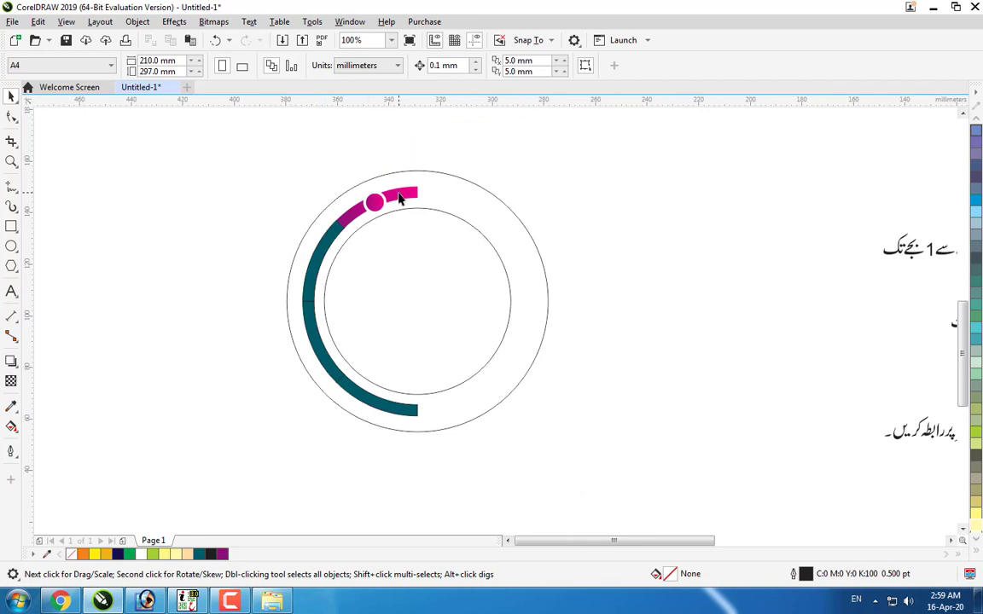
{"action": "scroll", "coordinate": [399, 195], "scroll_direction": "up", "scroll_amount": 1}
{"action": "scroll", "coordinate": [569, 197], "scroll_direction": "up", "scroll_amount": 1}
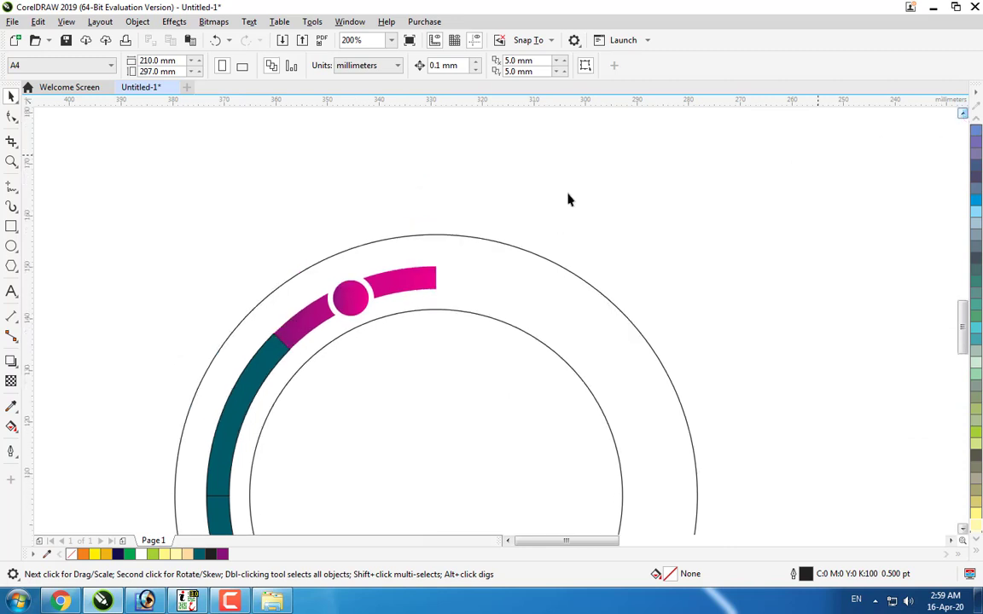
{"action": "scroll", "coordinate": [500, 237], "scroll_direction": "up", "scroll_amount": 1}
{"action": "scroll", "coordinate": [388, 301], "scroll_direction": "down", "scroll_amount": 2}
{"action": "scroll", "coordinate": [477, 279], "scroll_direction": "up", "scroll_amount": 1}
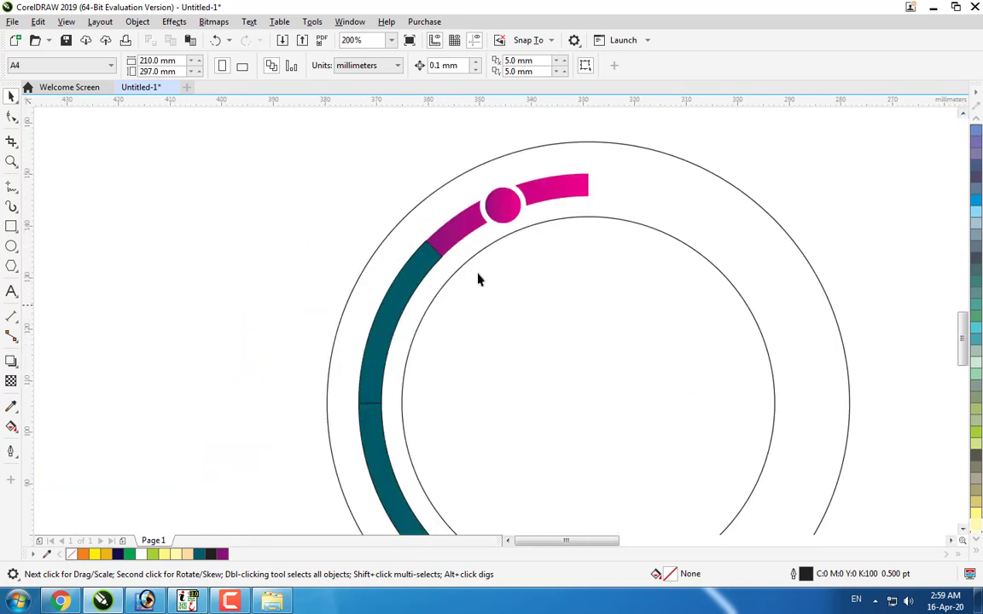
Step: Draw a three-sided polygon about 12.6 × 10.9 mm above the ring
{"action": "left_click", "coordinate": [967, 117]}
{"action": "left_click", "coordinate": [11, 265]}
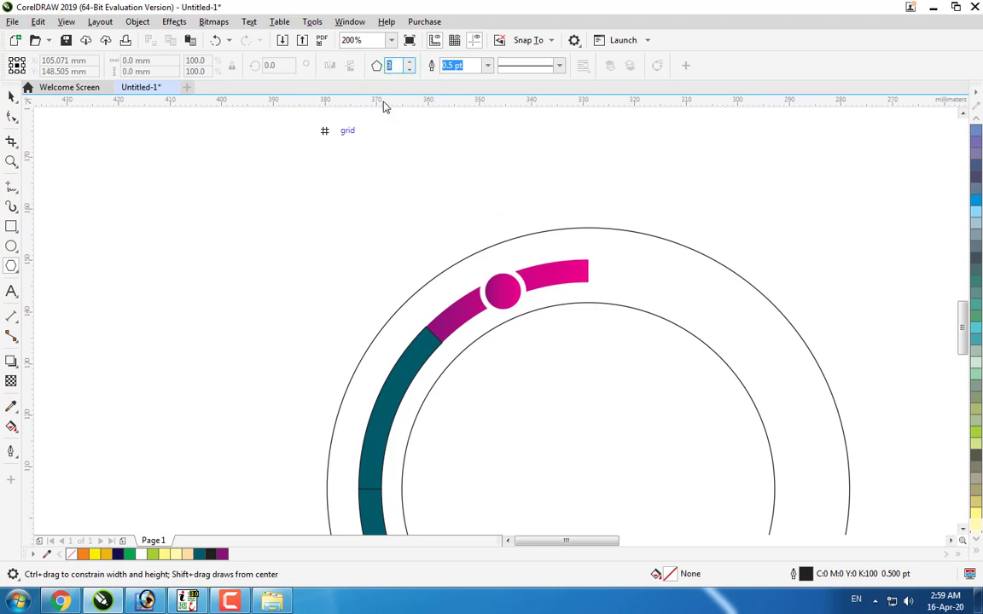
{"action": "left_click_drag", "start_coordinate": [389, 124], "coordinate": [450, 202]}
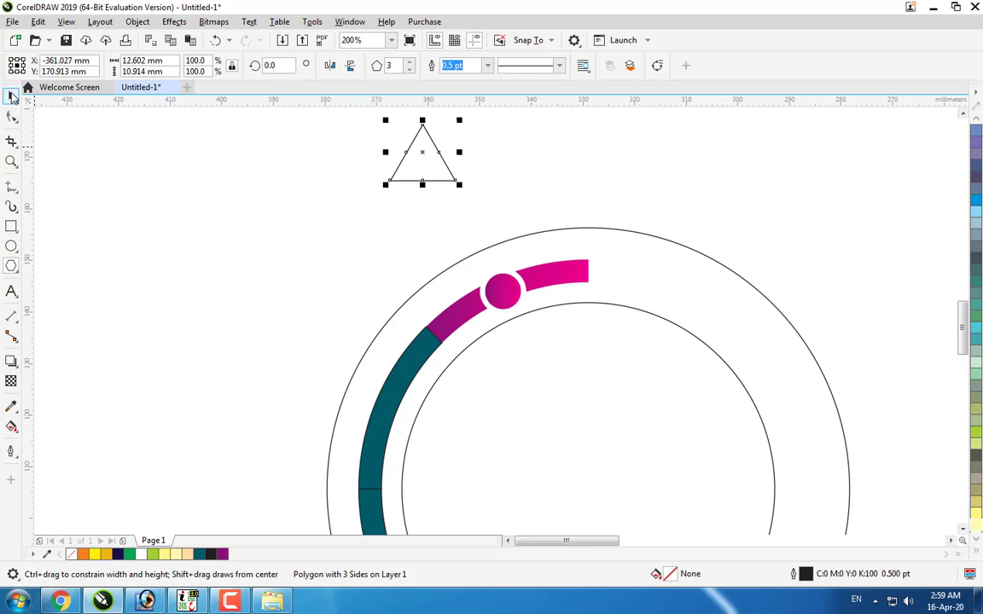
Step: Rotate the triangle to about 213.7° so that one corner points down towards the circular marker
{"action": "left_click", "coordinate": [11, 96]}
{"action": "key", "text": "F10"}
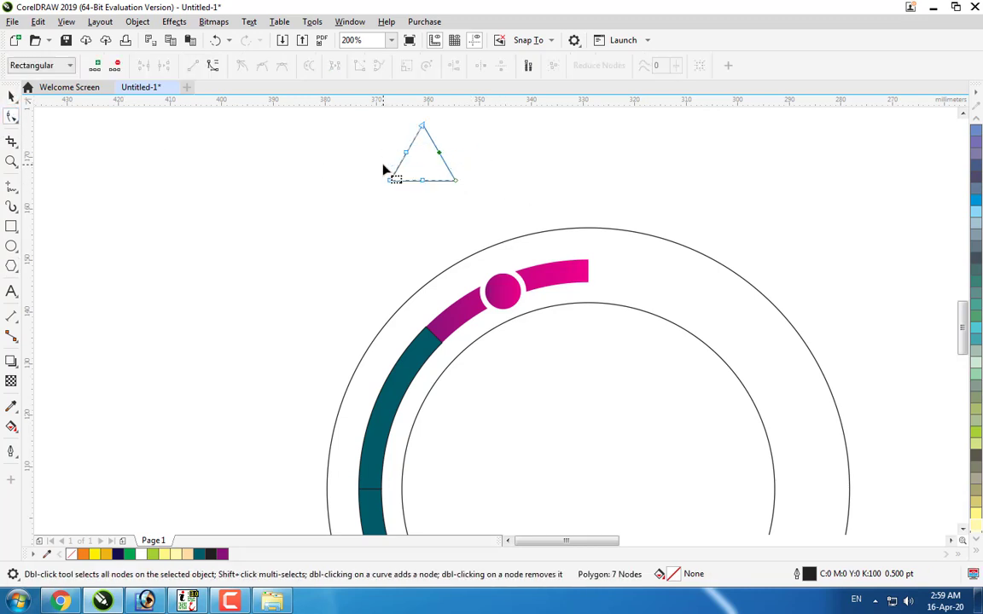
{"action": "key", "text": "Delete"}
{"action": "left_click", "coordinate": [11, 97]}
{"action": "left_click_drag", "start_coordinate": [439, 186], "coordinate": [389, 184]}
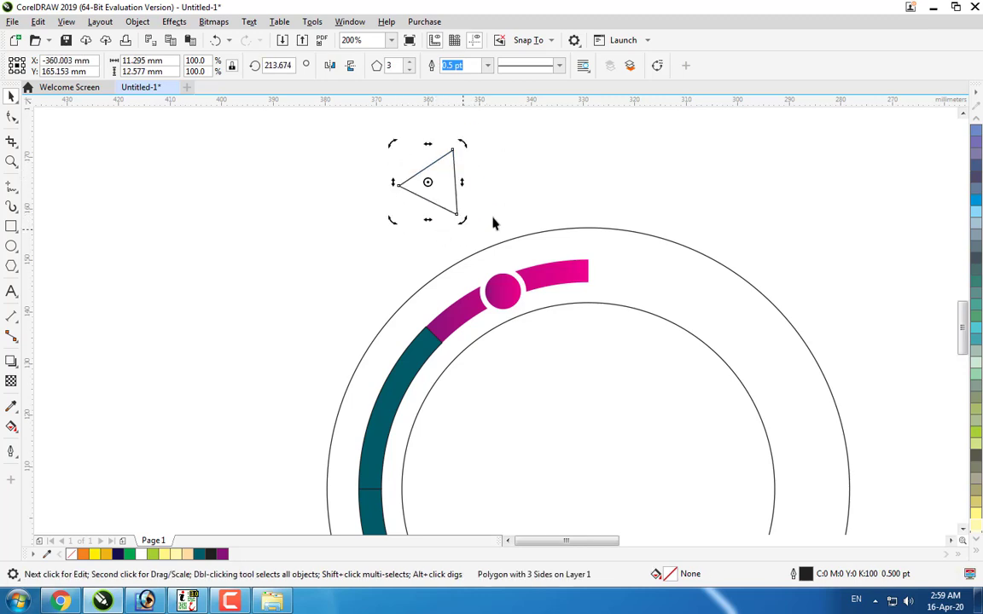
{"action": "scroll", "coordinate": [514, 204], "scroll_direction": "up", "scroll_amount": 1}
{"action": "scroll", "coordinate": [506, 191], "scroll_direction": "down", "scroll_amount": 1}
{"action": "left_click", "coordinate": [491, 188]}
{"action": "left_click", "coordinate": [434, 197]}
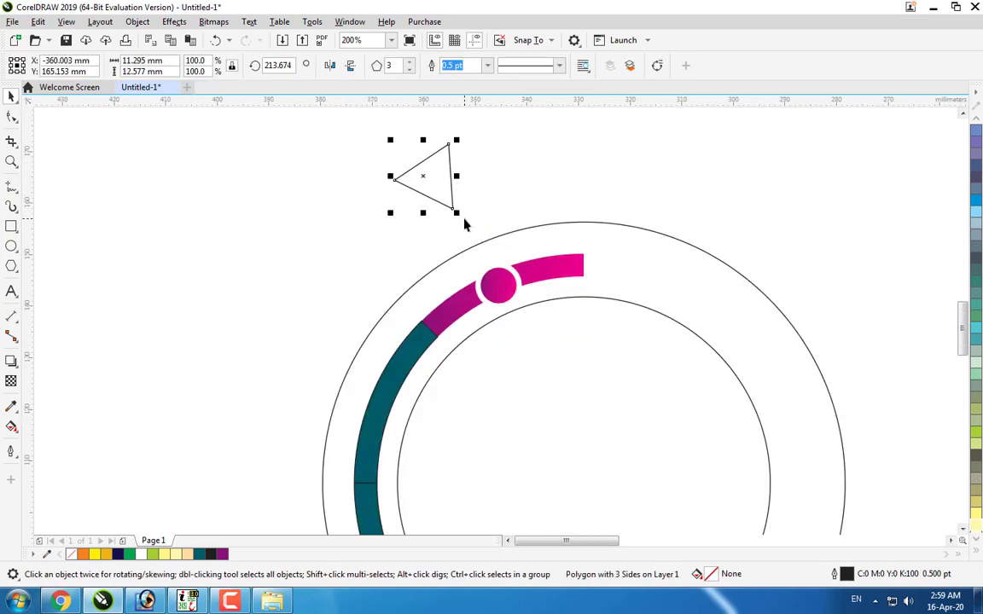
Step: Enlarge the triangle to about 13.7 × 15.2 mm, tuck its lower corner under the circular marker and bring the marker to the front
{"action": "left_click_drag", "start_coordinate": [457, 213], "coordinate": [494, 263]}
{"action": "scroll", "coordinate": [494, 264], "scroll_direction": "up", "scroll_amount": 1}
{"action": "left_click_drag", "start_coordinate": [269, 226], "coordinate": [592, 357]}
{"action": "key", "text": "shift+Page_Up"}
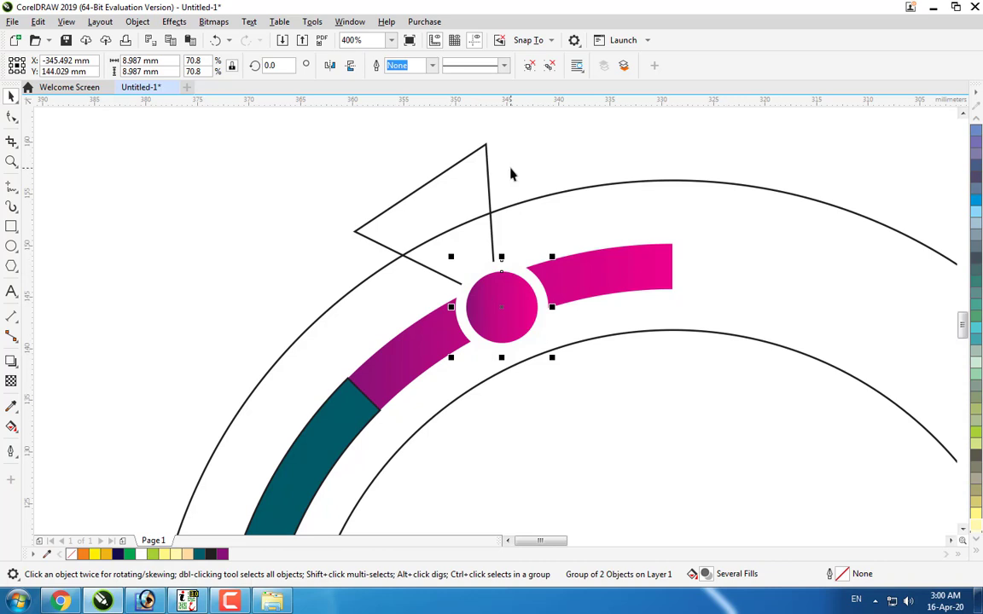
{"action": "left_click_drag", "start_coordinate": [456, 191], "coordinate": [427, 201]}
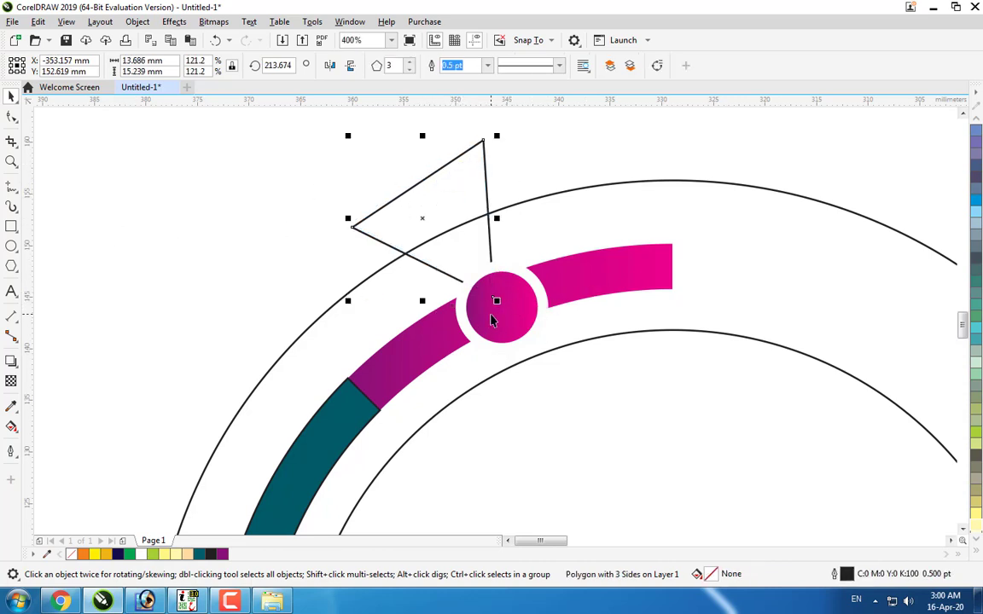
Step: Copy the marker's purple-to-magenta fountain fill to the triangle and remove the triangle's outline
{"action": "left_click", "coordinate": [11, 426]}
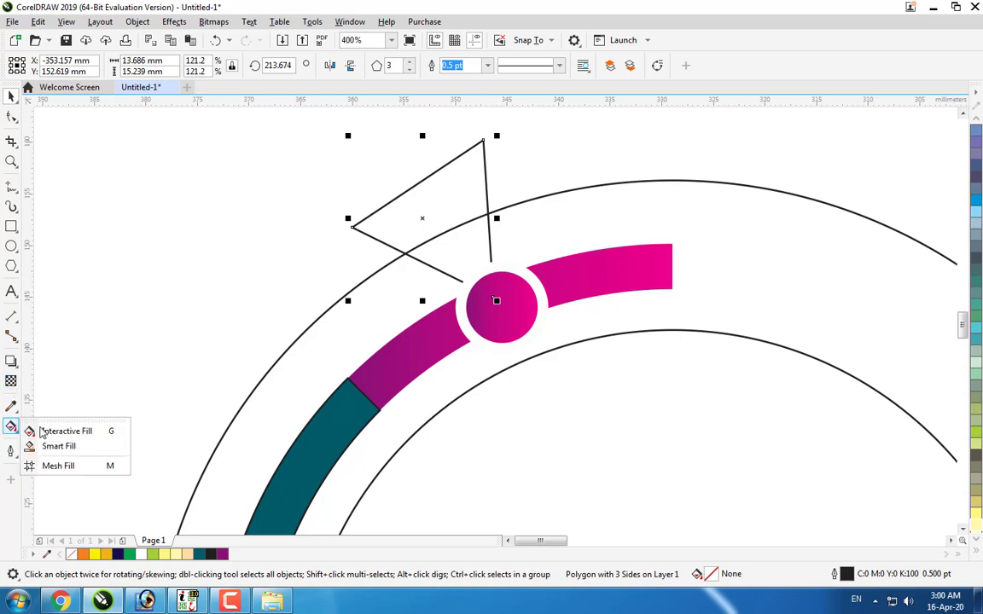
{"action": "left_click", "coordinate": [81, 434]}
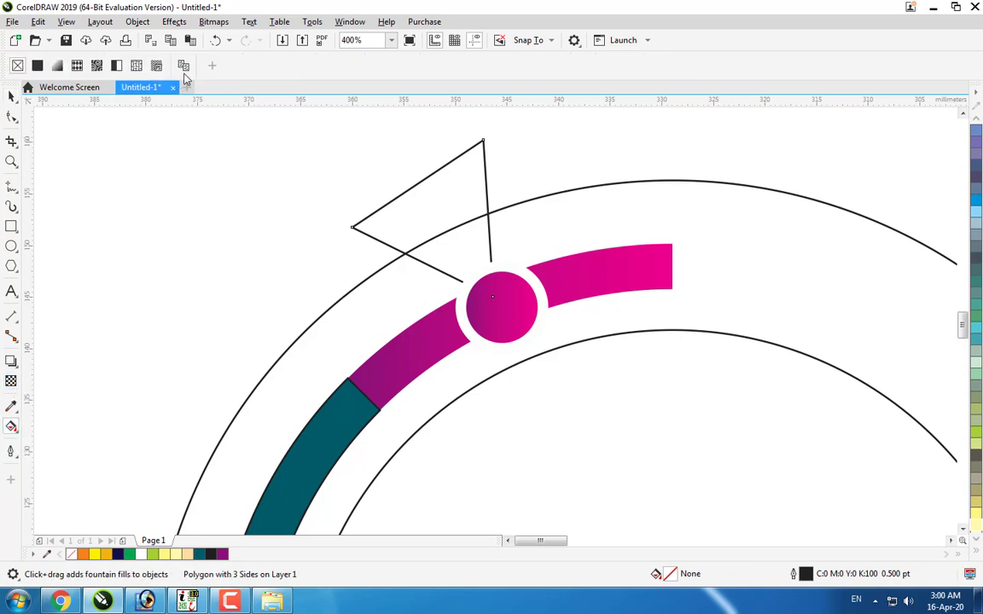
{"action": "left_click", "coordinate": [493, 299]}
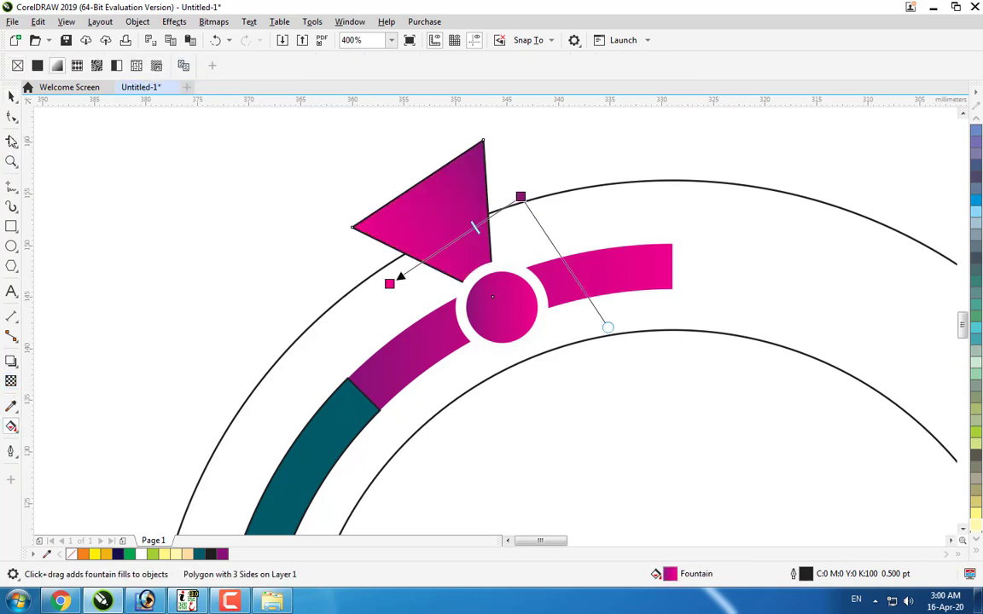
{"action": "key", "text": "space"}
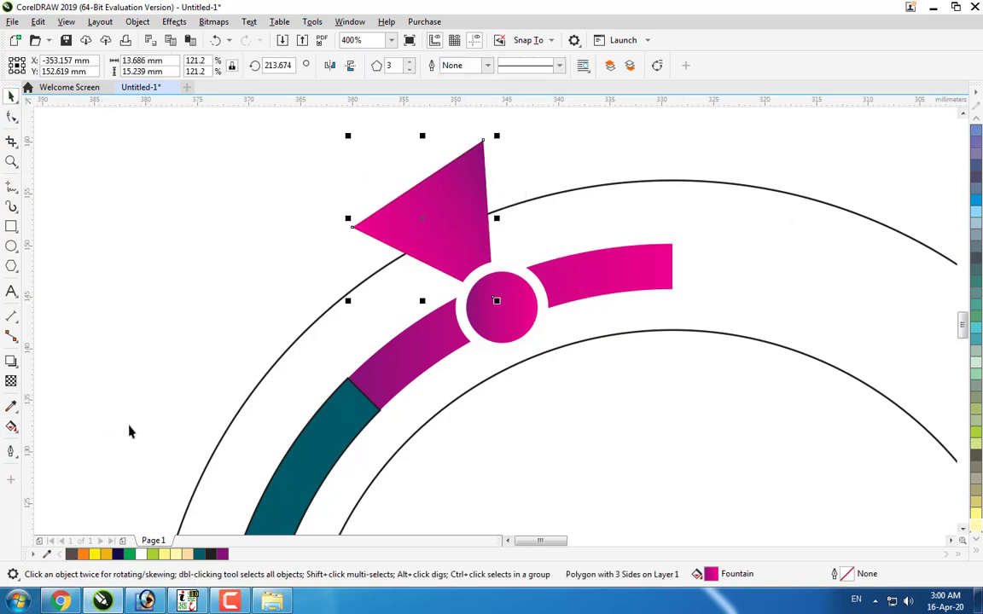
Step: Delete the three remaining teal ring segments
{"action": "left_click", "coordinate": [220, 276]}
{"action": "scroll", "coordinate": [232, 281], "scroll_direction": "down", "scroll_amount": 5}
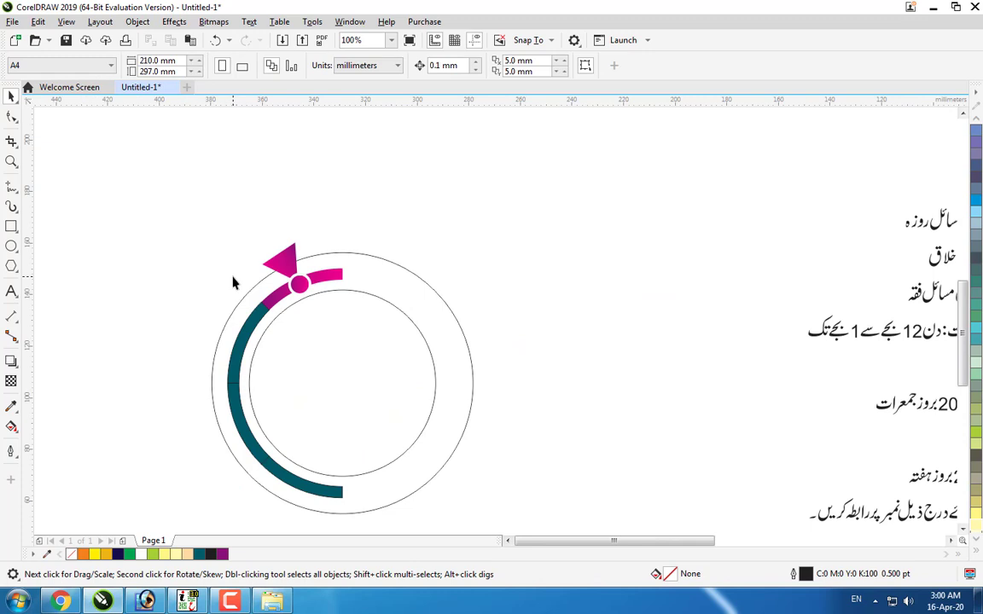
{"action": "left_click_drag", "start_coordinate": [118, 286], "coordinate": [236, 435]}
{"action": "left_click", "coordinate": [236, 415]}
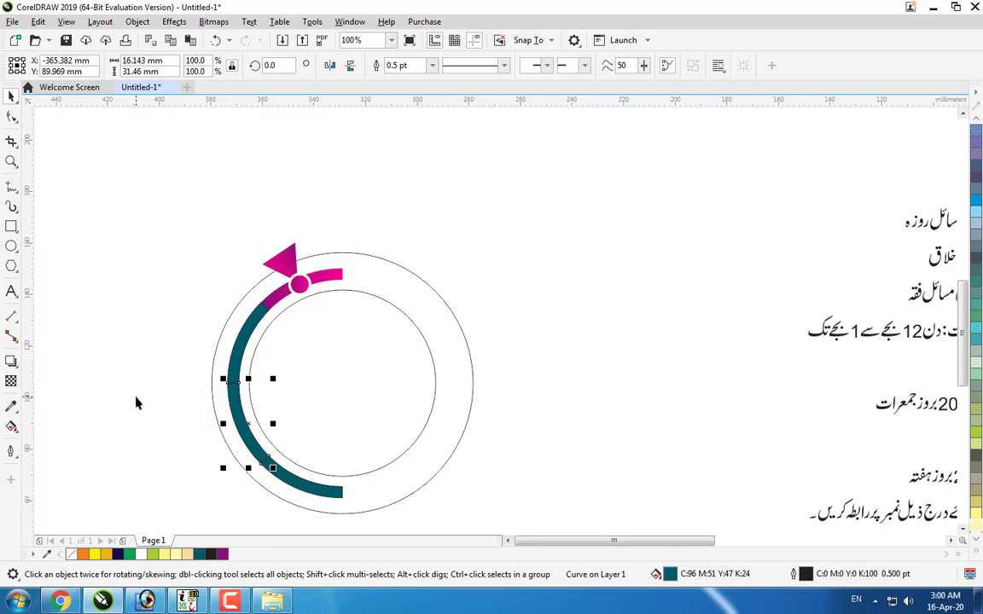
{"action": "key", "text": "Delete"}
{"action": "left_click", "coordinate": [318, 486]}
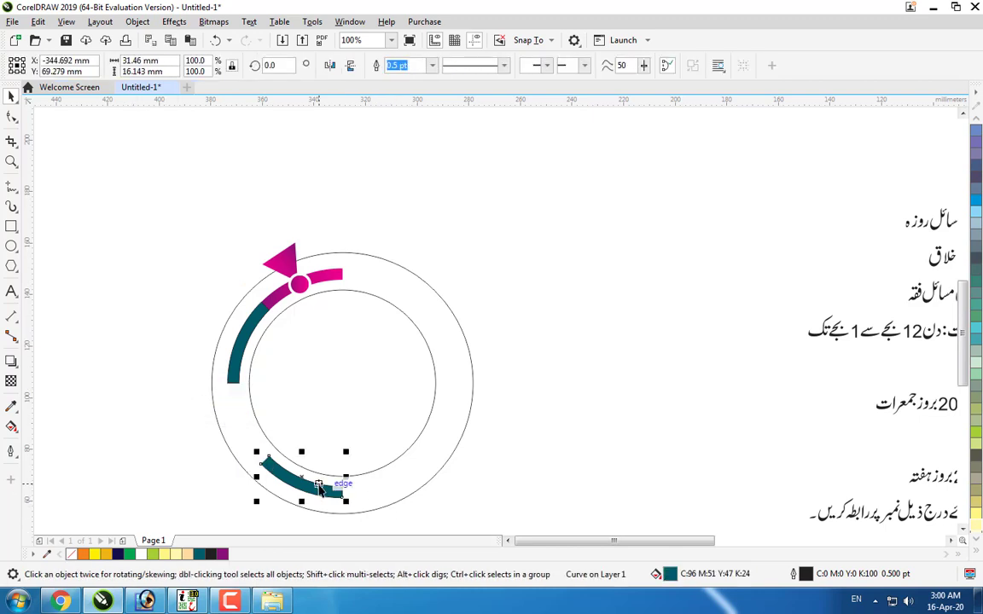
{"action": "key", "text": "Delete"}
{"action": "left_click", "coordinate": [247, 345]}
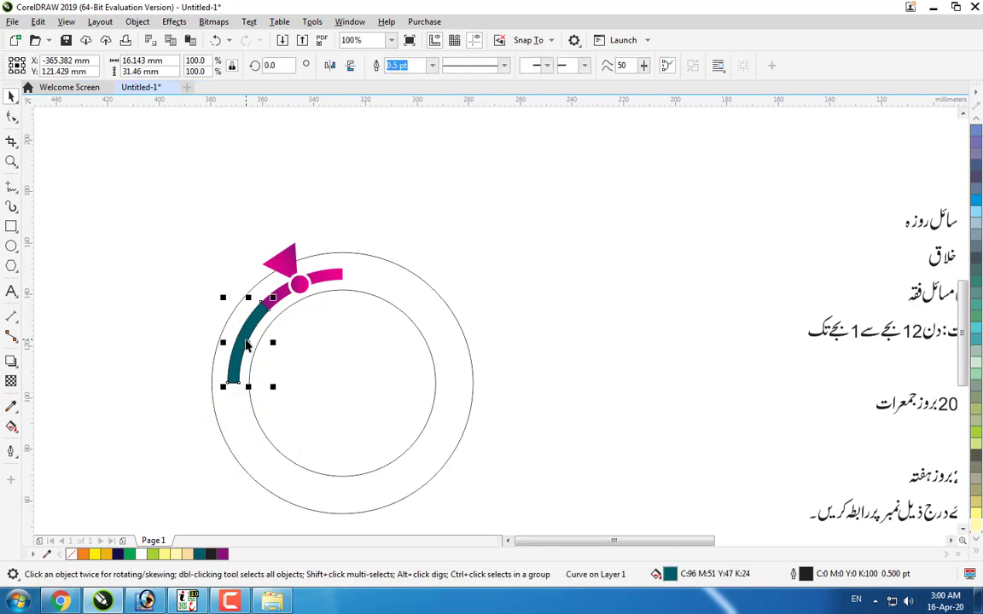
{"action": "key", "text": "Delete"}
Step: Group the triangle, circular marker and gradient segment, and move the group's rotation centre to the centre of the ring circles
{"action": "left_click_drag", "start_coordinate": [201, 224], "coordinate": [414, 377]}
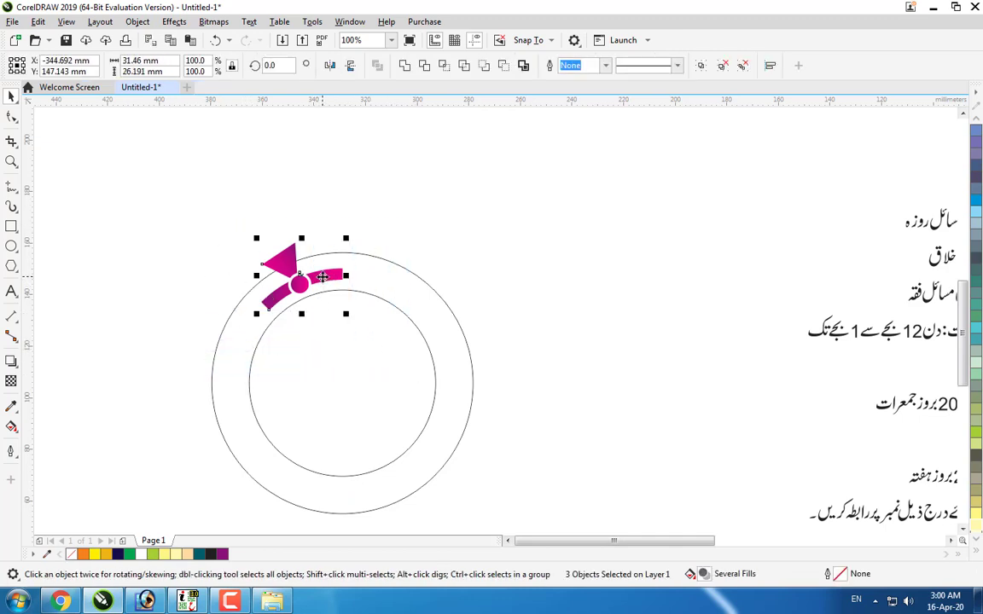
{"action": "right_click", "coordinate": [322, 279]}
{"action": "left_click", "coordinate": [363, 319]}
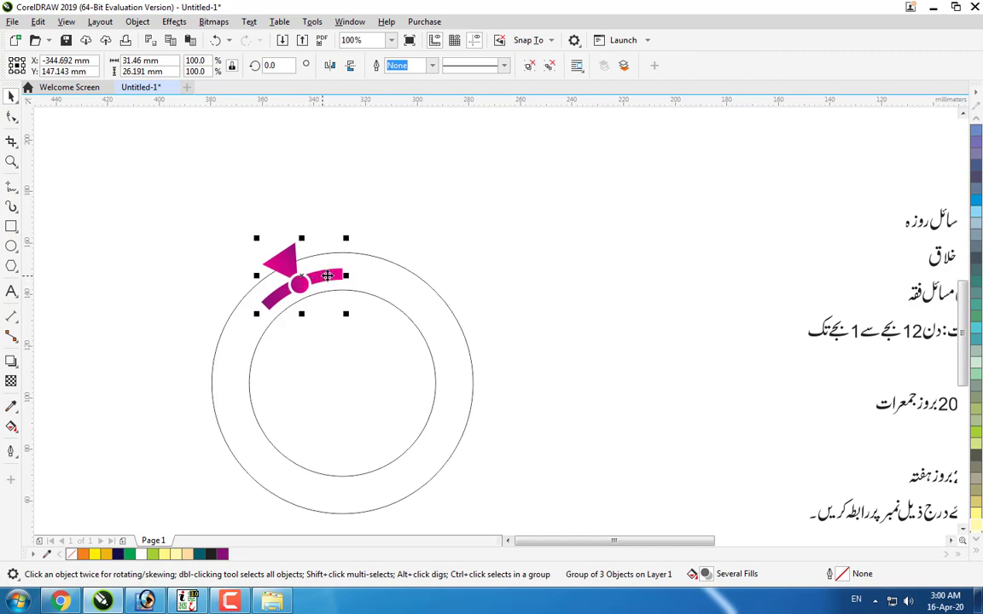
{"action": "left_click", "coordinate": [301, 280]}
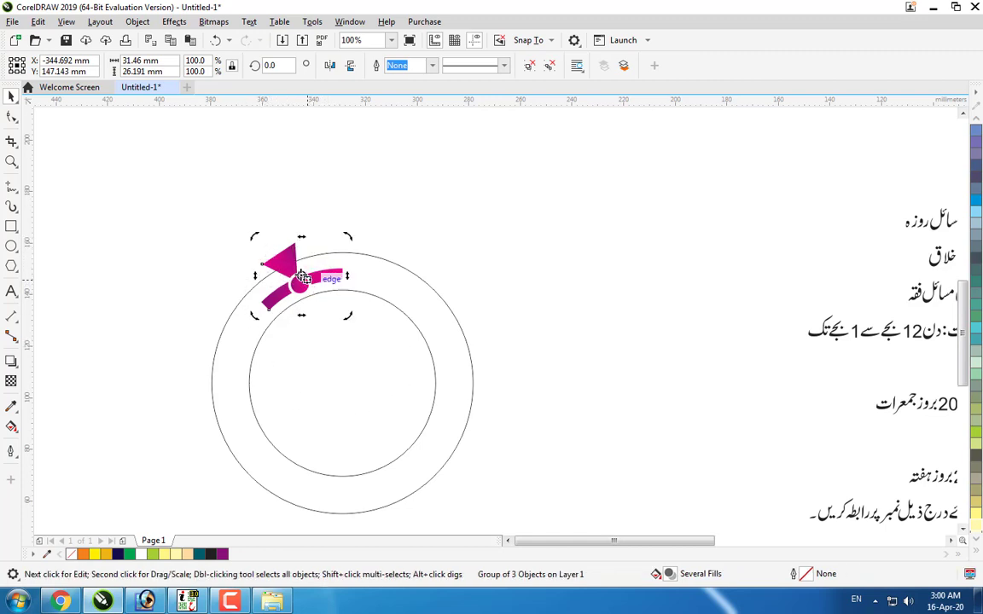
{"action": "mouse_move", "coordinate": [300, 280]}
{"action": "left_mouse_down"}
{"action": "mouse_move", "coordinate": [299, 316]}
{"action": "mouse_move", "coordinate": [339, 382]}
{"action": "left_mouse_up"}
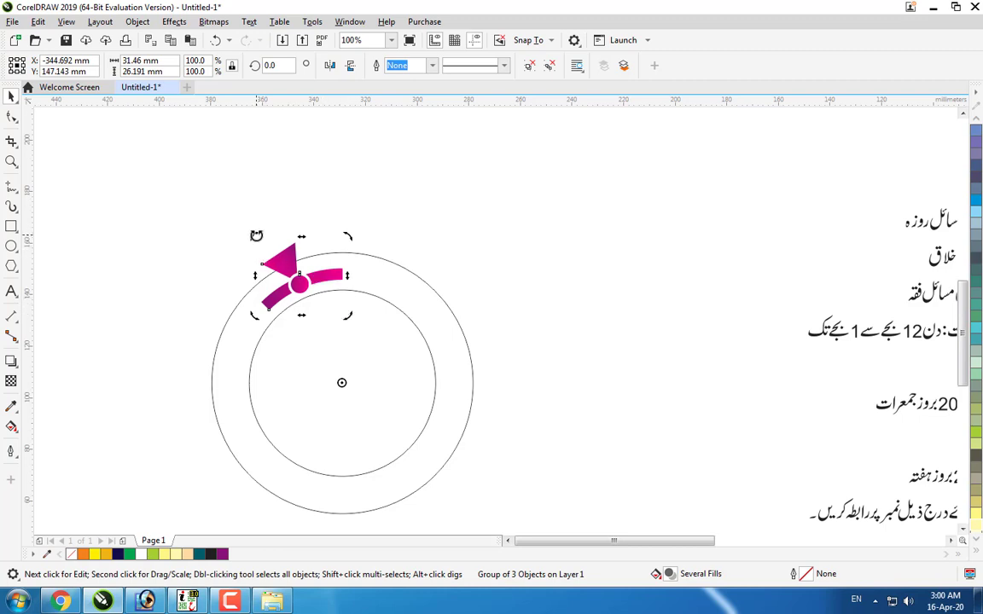
Step: Rotate a copy of the marker group 45° counter-clockwise about the ring centre, and repeat it twice to fill the ring's left half
{"action": "left_click_drag", "start_coordinate": [256, 235], "coordinate": [235, 354]}
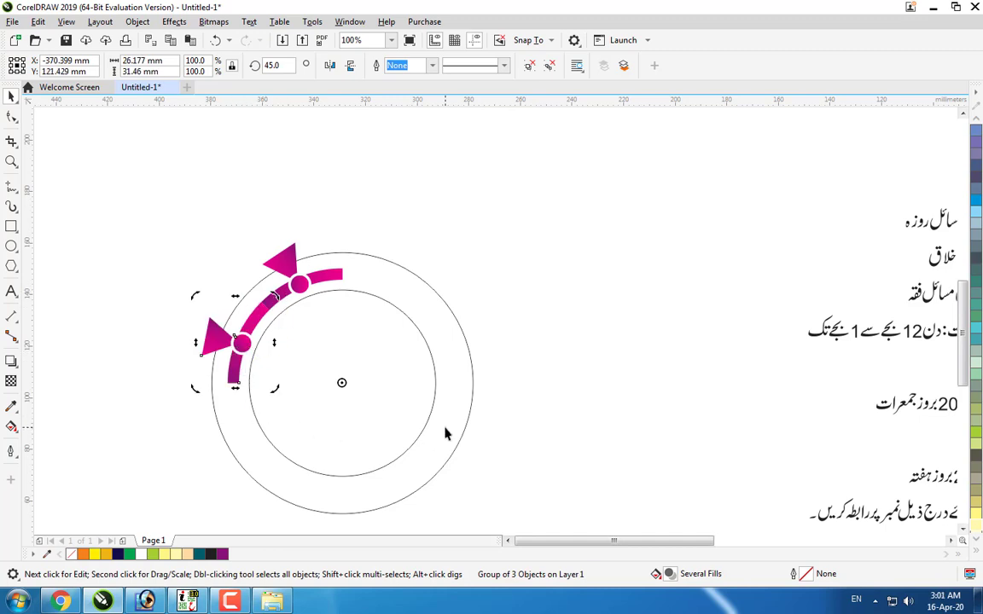
{"action": "key", "text": "ctrl+r"}
{"action": "key", "text": "ctrl+r"}
{"action": "key", "text": "Escape"}
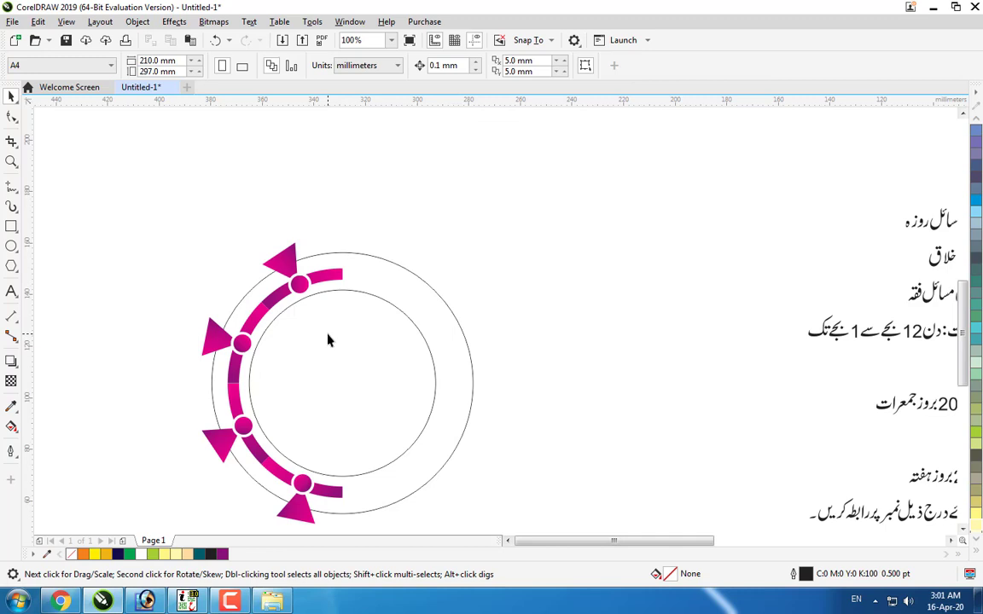
Step: Draw a 95 × 20 mm rectangle above and left of the ring and fully round its corners to a 10 mm radius
{"action": "scroll", "coordinate": [329, 339], "scroll_direction": "down", "scroll_amount": 2}
{"action": "scroll", "coordinate": [265, 429], "scroll_direction": "up", "scroll_amount": 2}
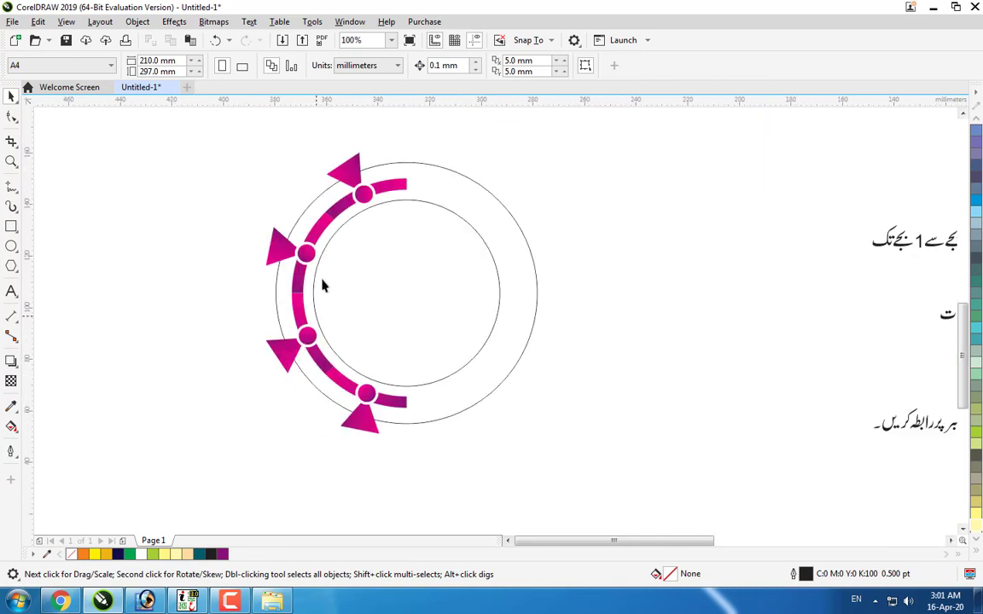
{"action": "scroll", "coordinate": [238, 335], "scroll_direction": "down", "scroll_amount": 1}
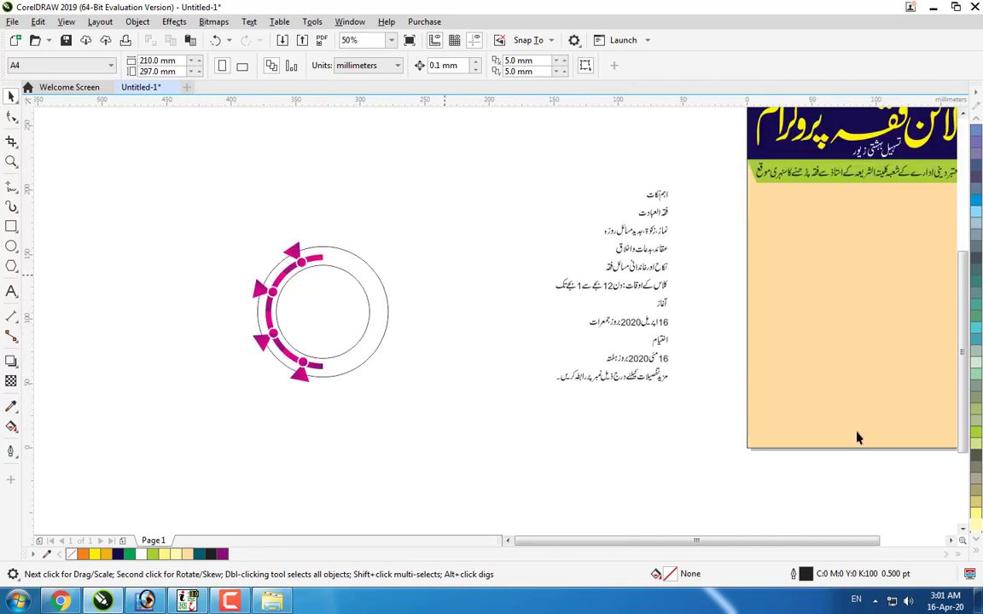
{"action": "scroll", "coordinate": [239, 283], "scroll_direction": "up", "scroll_amount": 1}
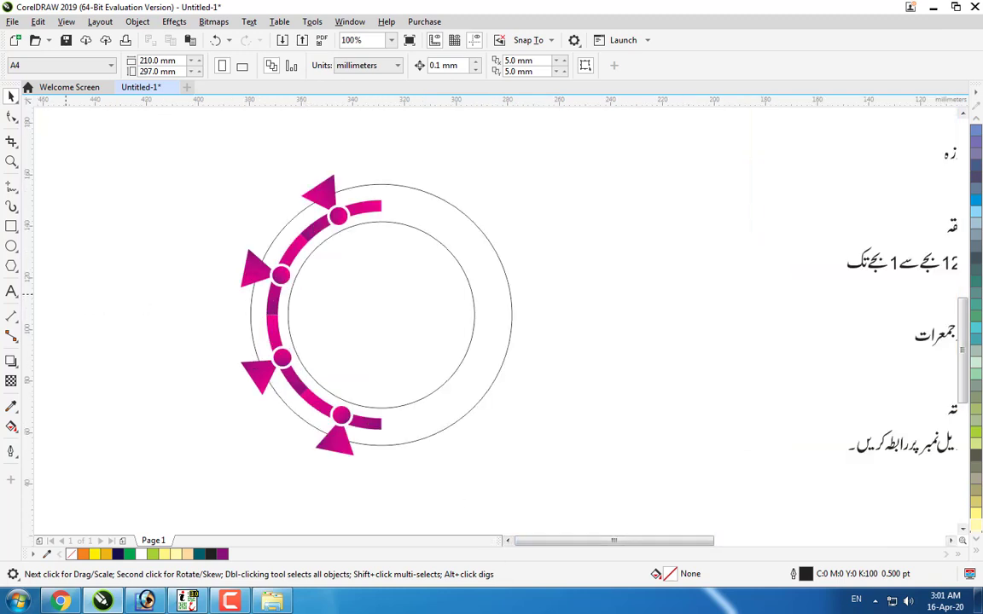
{"action": "left_click", "coordinate": [11, 226]}
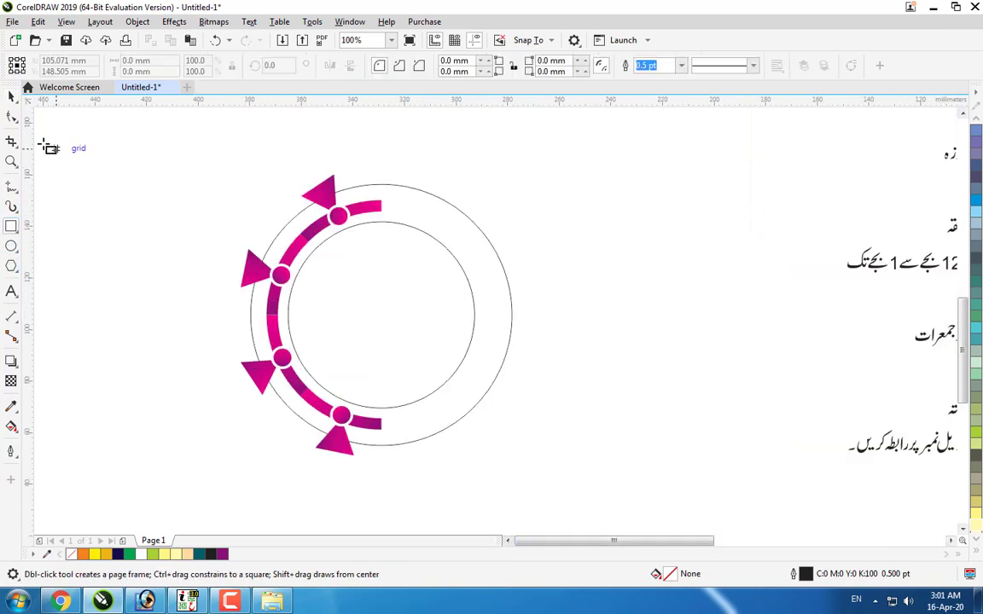
{"action": "left_click_drag", "start_coordinate": [43, 150], "coordinate": [291, 204]}
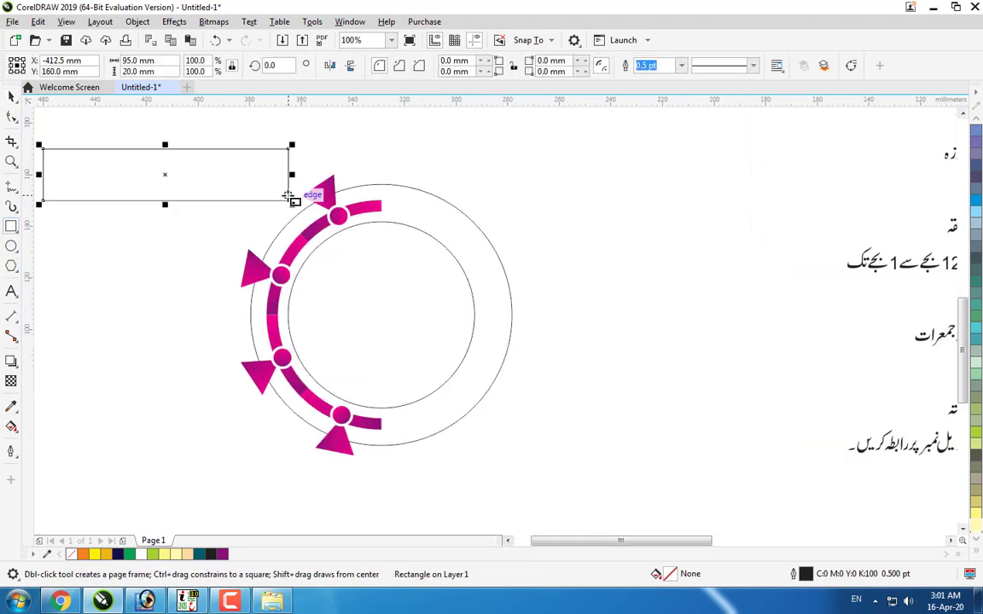
{"action": "left_click", "coordinate": [10, 117]}
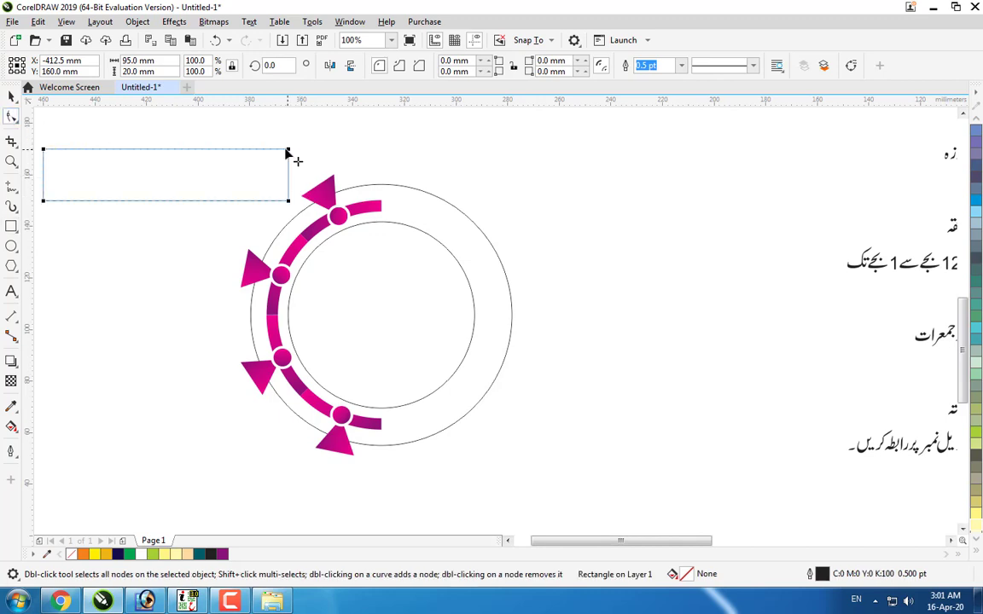
{"action": "left_click_drag", "start_coordinate": [288, 152], "coordinate": [171, 154]}
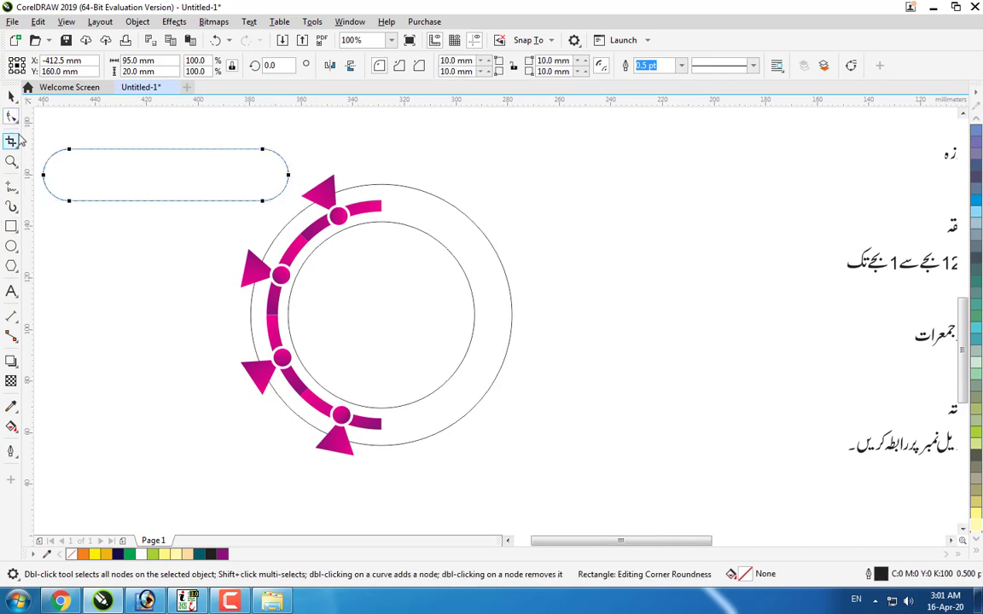
{"action": "left_click", "coordinate": [10, 95]}
Step: Move the rounded bar beside the top triangle and place three copies down the ring's left side, one beside each remaining triangle
{"action": "left_click_drag", "start_coordinate": [533, 541], "coordinate": [512, 544]}
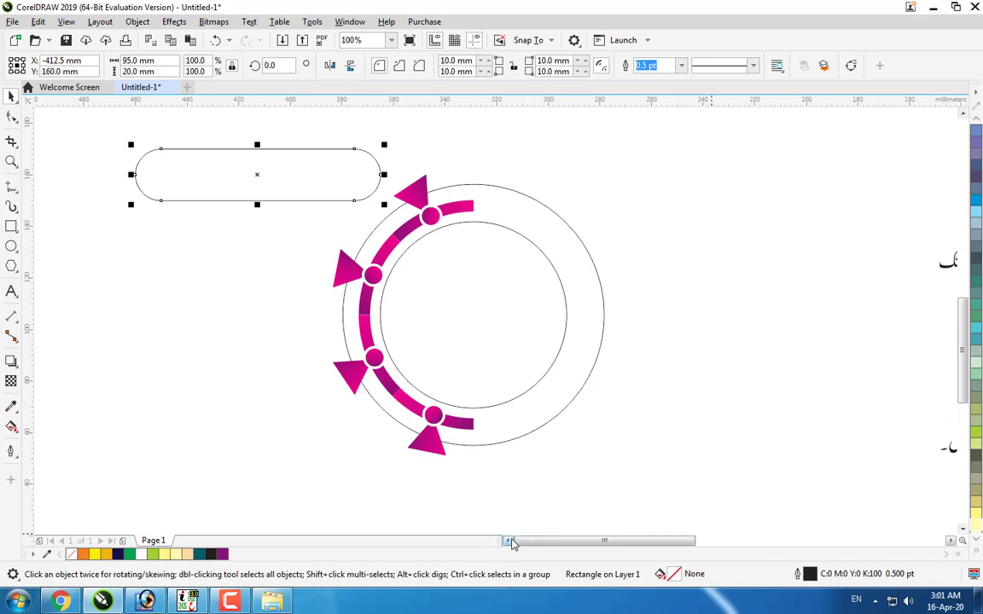
{"action": "left_click", "coordinate": [511, 540]}
{"action": "left_click_drag", "start_coordinate": [423, 160], "coordinate": [366, 368]}
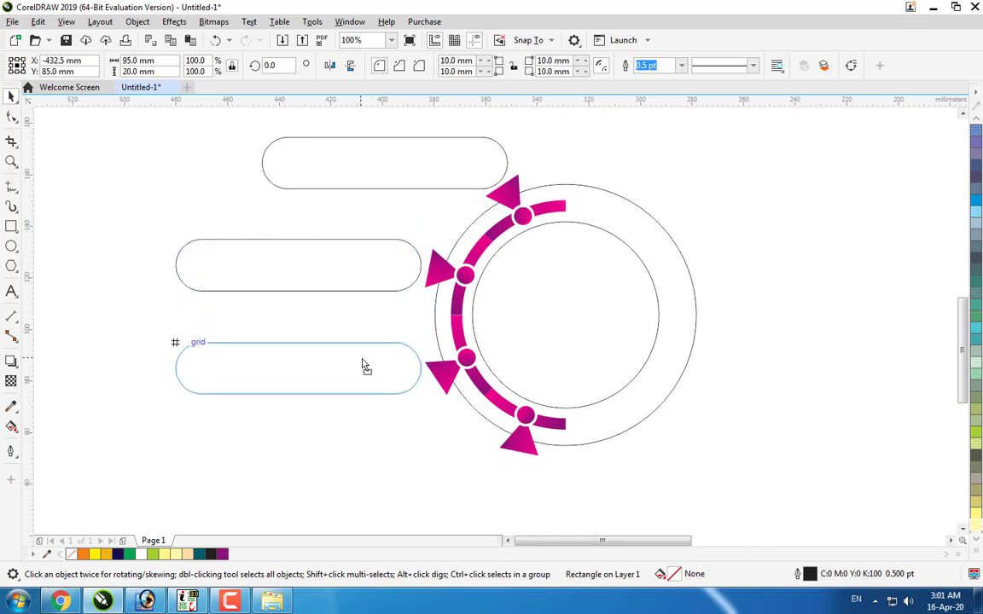
{"action": "left_click_drag", "start_coordinate": [361, 365], "coordinate": [450, 475]}
Step: Distribute the four rounded bars with equal vertical spacing and group them
{"action": "scroll", "coordinate": [420, 384], "scroll_direction": "down", "scroll_amount": 2}
{"action": "left_click", "coordinate": [386, 277]}
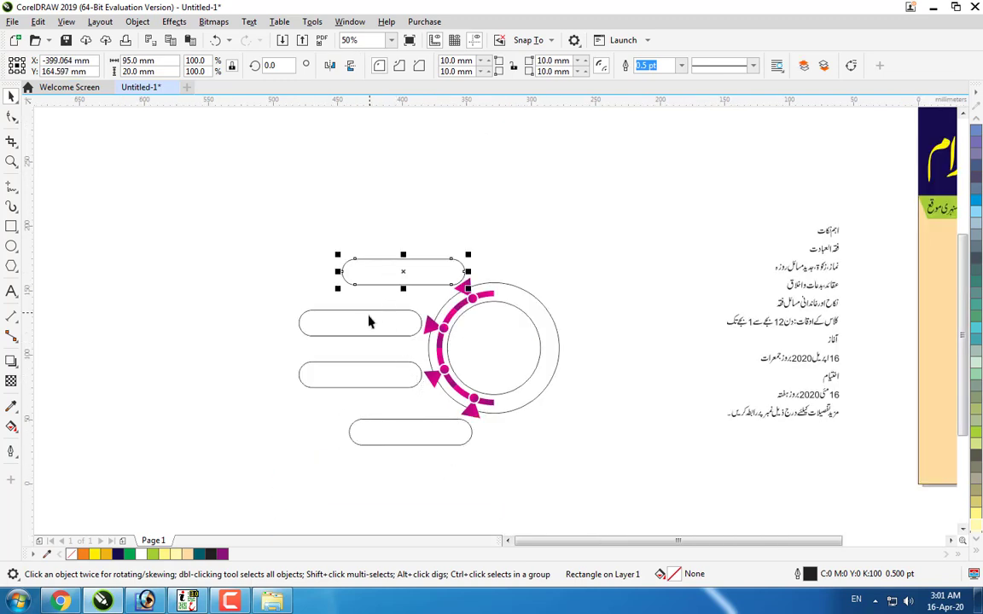
{"action": "left_click", "coordinate": [368, 320]}
{"action": "left_click", "coordinate": [354, 389]}
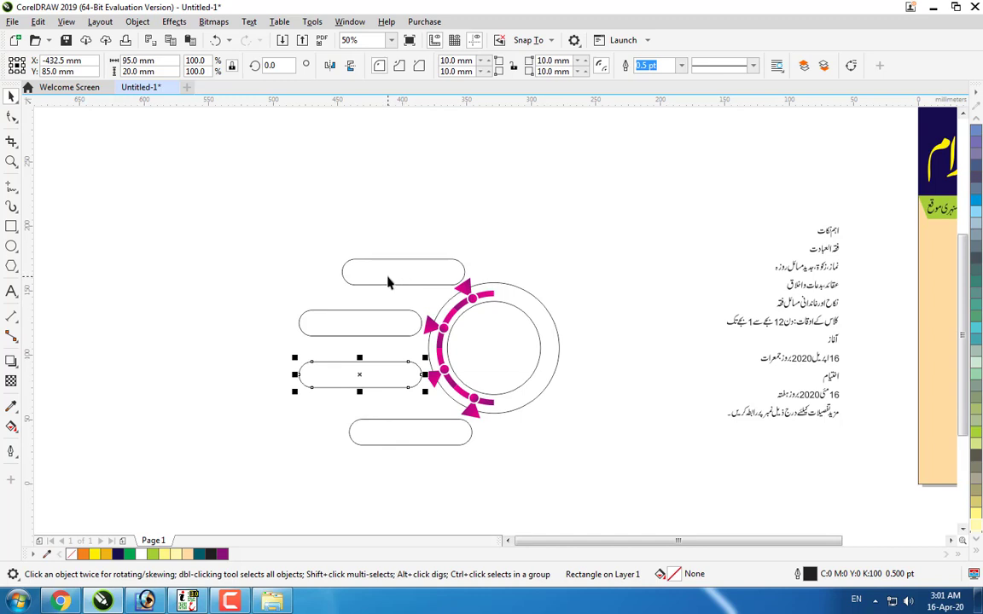
{"action": "left_click", "coordinate": [389, 281], "text": "shift"}
{"action": "left_click", "coordinate": [373, 316], "text": "shift"}
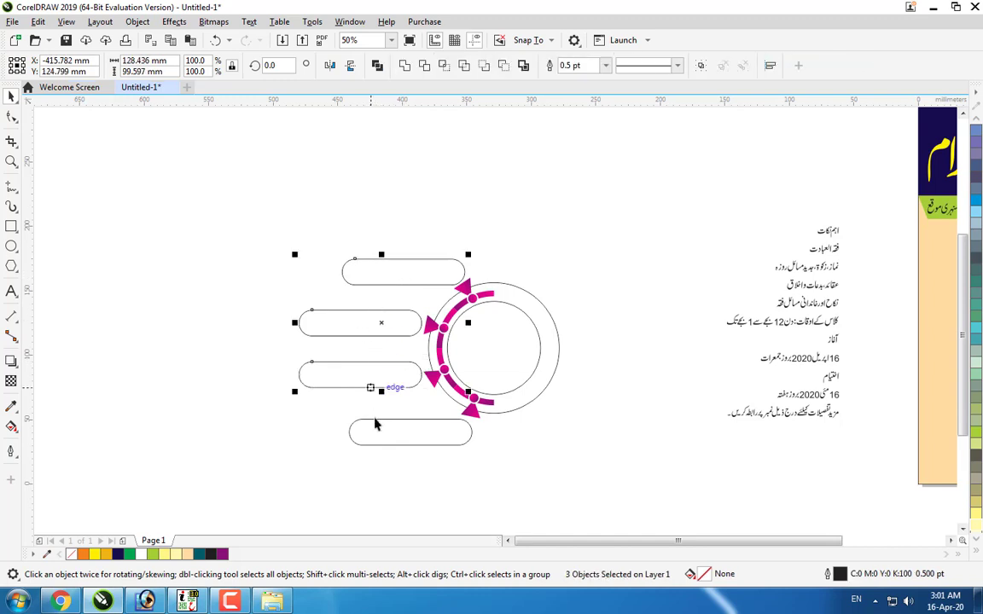
{"action": "left_click", "coordinate": [389, 437], "text": "shift"}
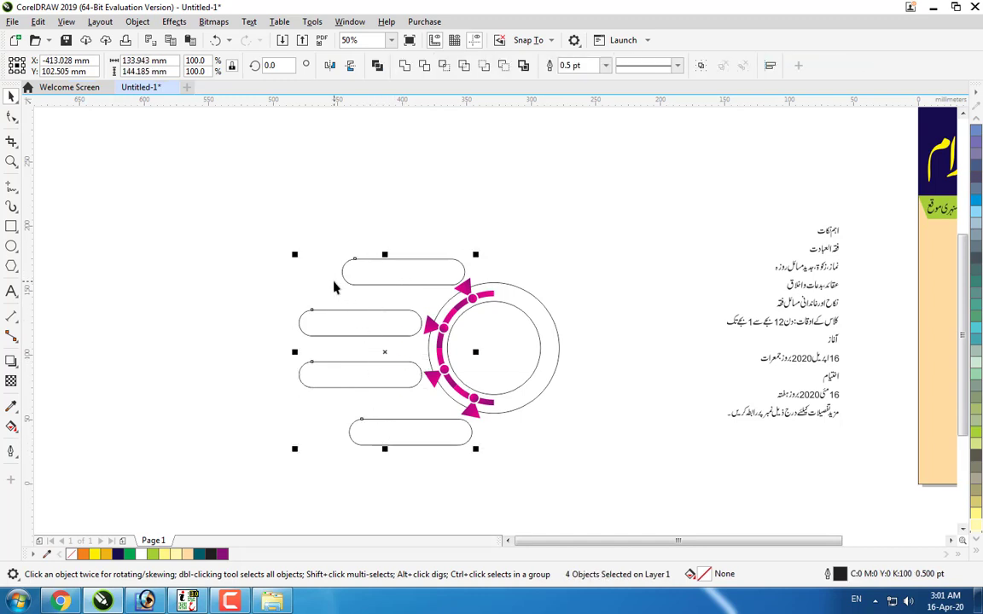
{"action": "key", "text": "ctrl+shift+a"}
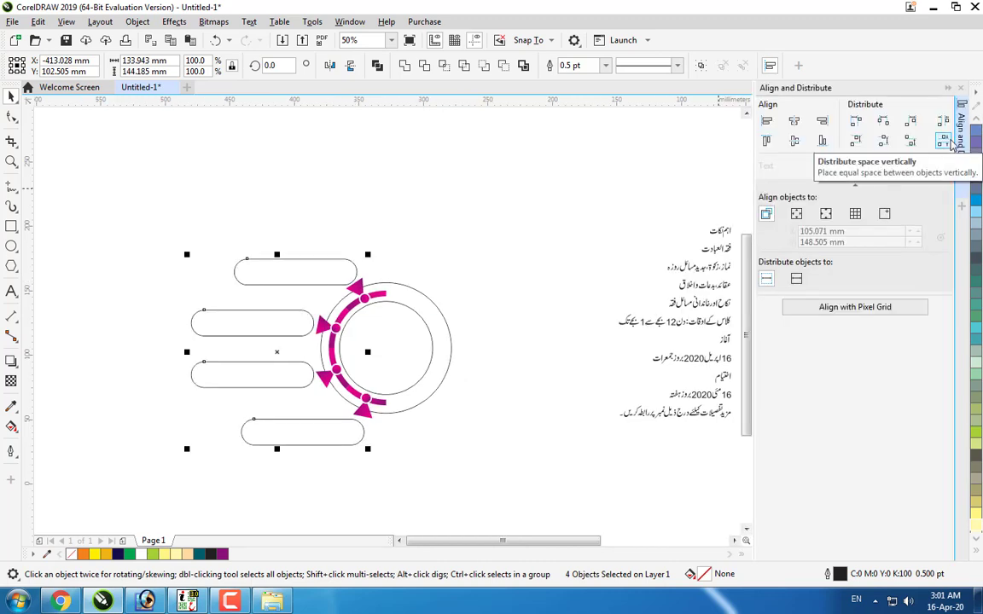
{"action": "left_click", "coordinate": [948, 143]}
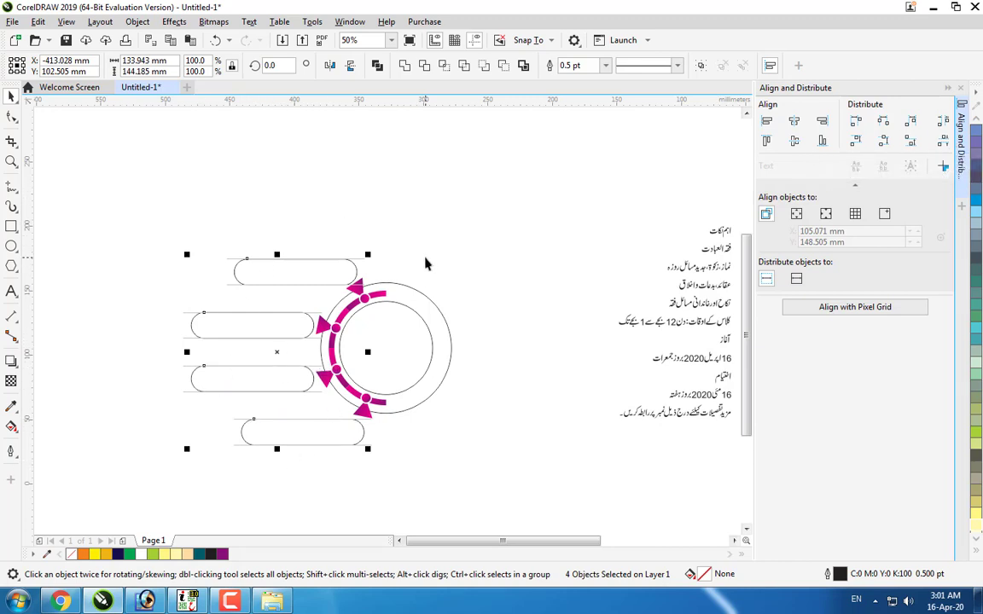
{"action": "key", "text": "ctrl+g"}
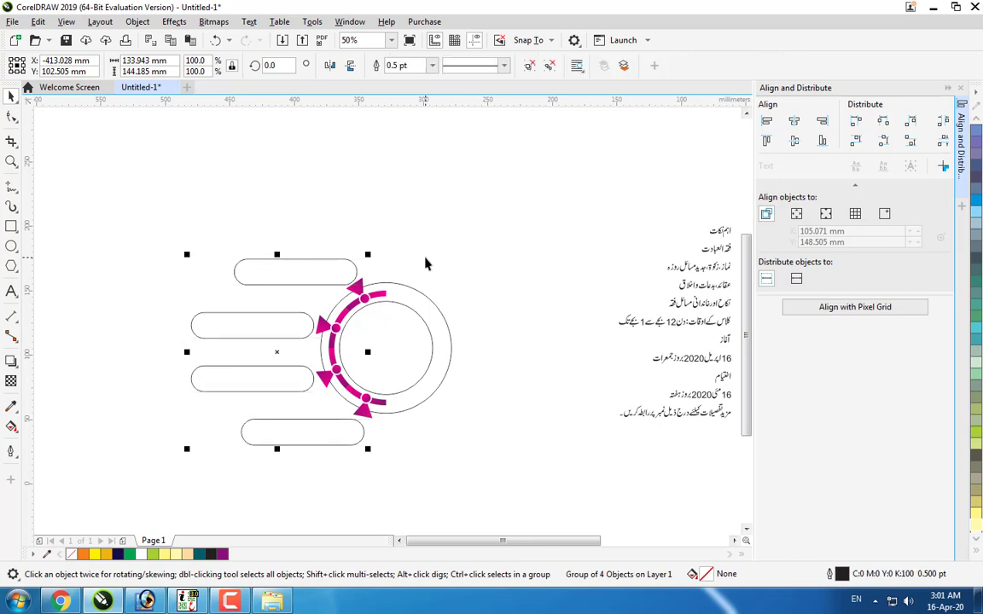
{"action": "left_click", "coordinate": [425, 263]}
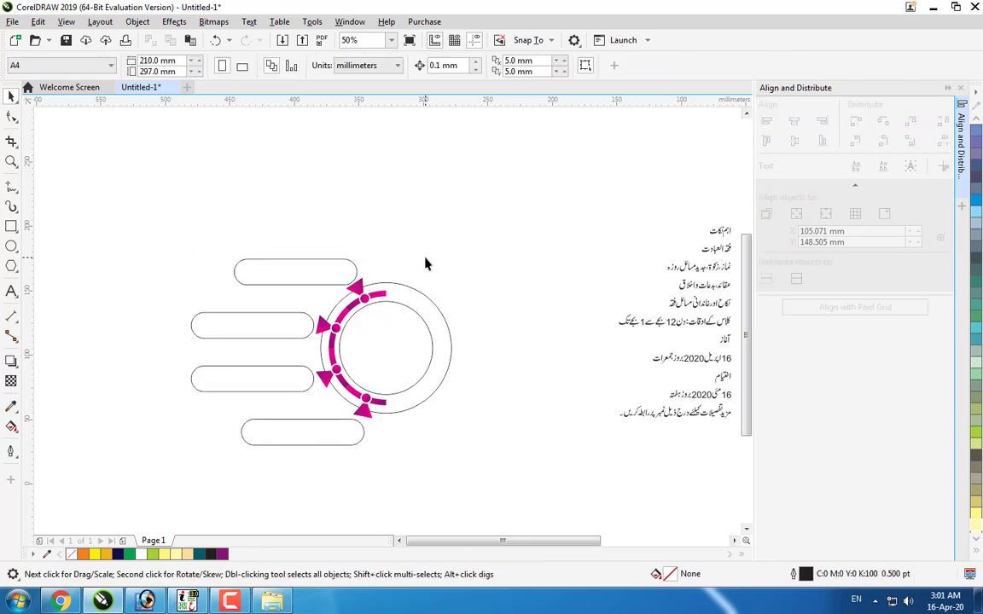
Step: Select the group of four rounded bars and open its object commands
{"action": "scroll", "coordinate": [364, 309], "scroll_direction": "up", "scroll_amount": 2}
{"action": "left_click", "coordinate": [329, 248]}
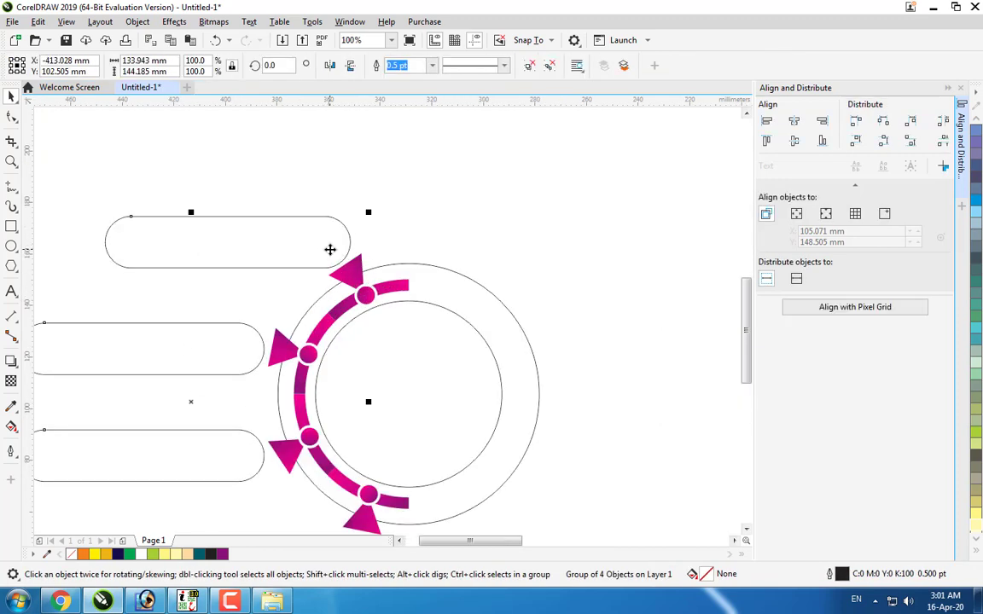
{"action": "right_click", "coordinate": [276, 249]}
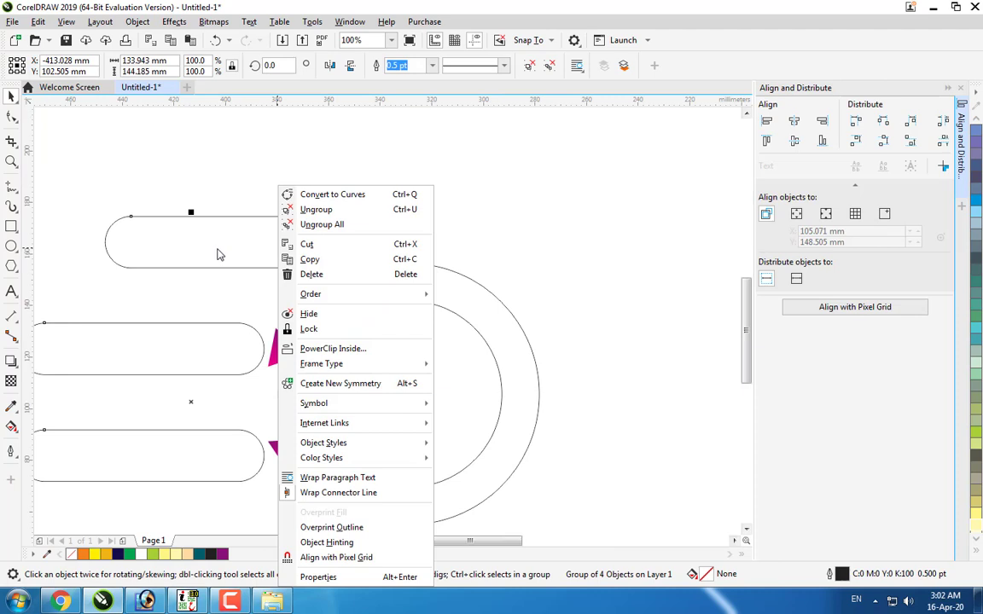
Step: Ungroup all objects in the top pointer group on the ring and select its triangle
{"action": "left_click", "coordinate": [251, 192]}
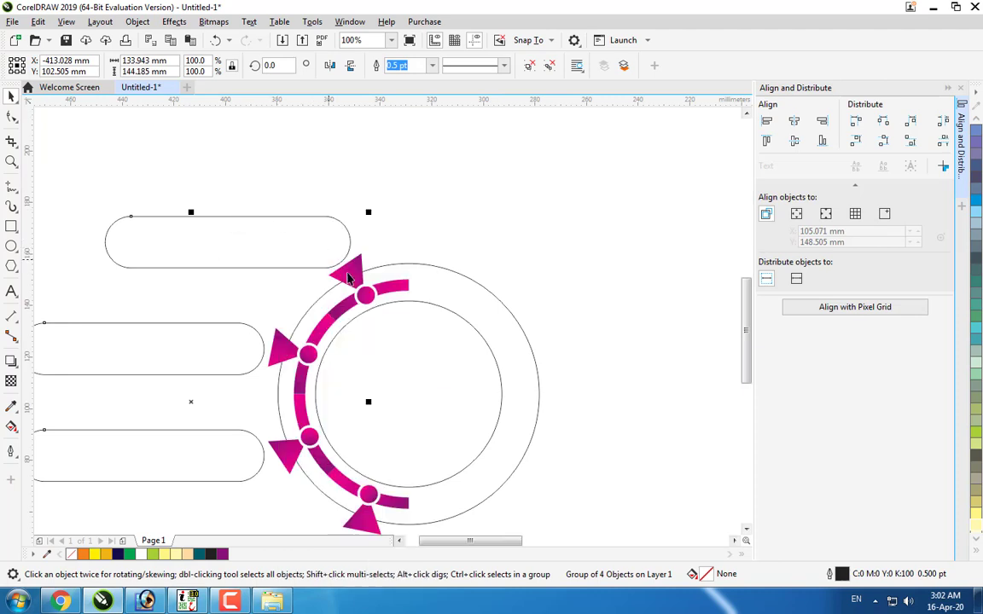
{"action": "left_click", "coordinate": [350, 274]}
{"action": "right_click", "coordinate": [350, 272]}
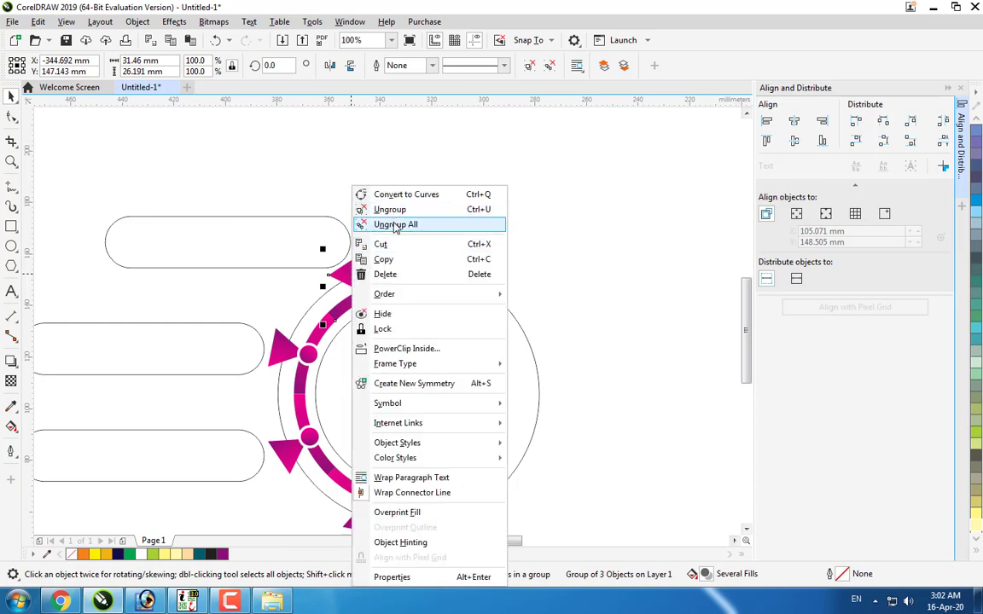
{"action": "left_click", "coordinate": [395, 224]}
{"action": "left_click", "coordinate": [340, 270]}
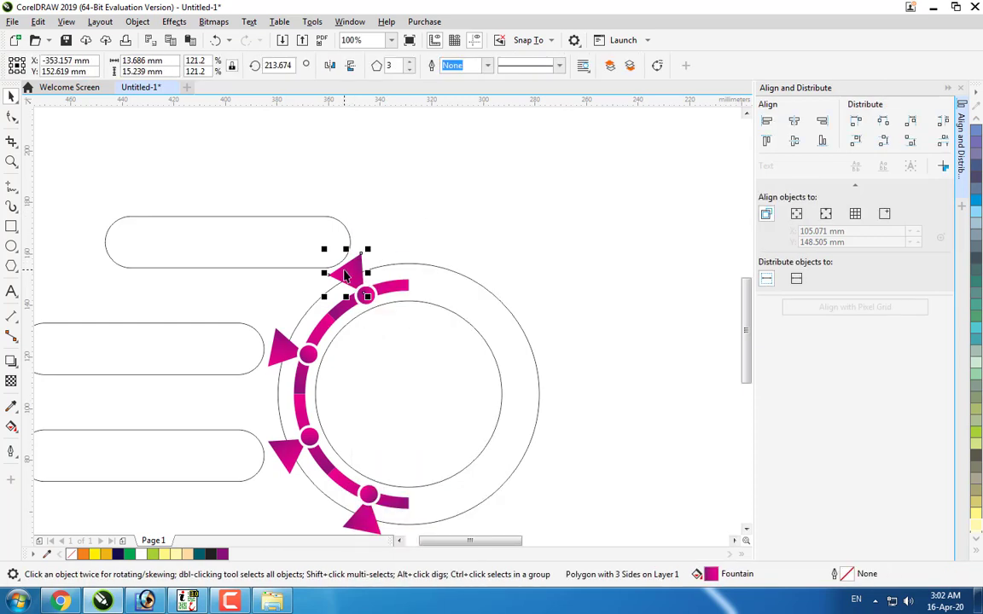
Step: Try to stretch the top triangle toward the top rounded bar by moving its polygon nodes, and undo the change
{"action": "scroll", "coordinate": [345, 270], "scroll_direction": "up", "scroll_amount": 1}
{"action": "scroll", "coordinate": [347, 270], "scroll_direction": "up", "scroll_amount": 1}
{"action": "key", "text": "F10"}
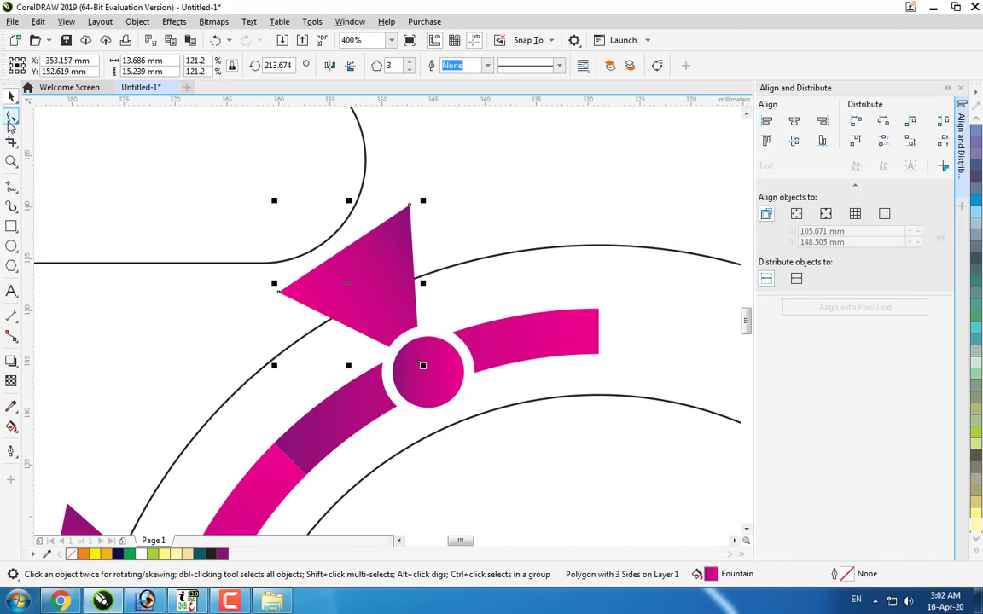
{"action": "left_click_drag", "start_coordinate": [313, 267], "coordinate": [223, 252]}
{"action": "left_click", "coordinate": [280, 293]}
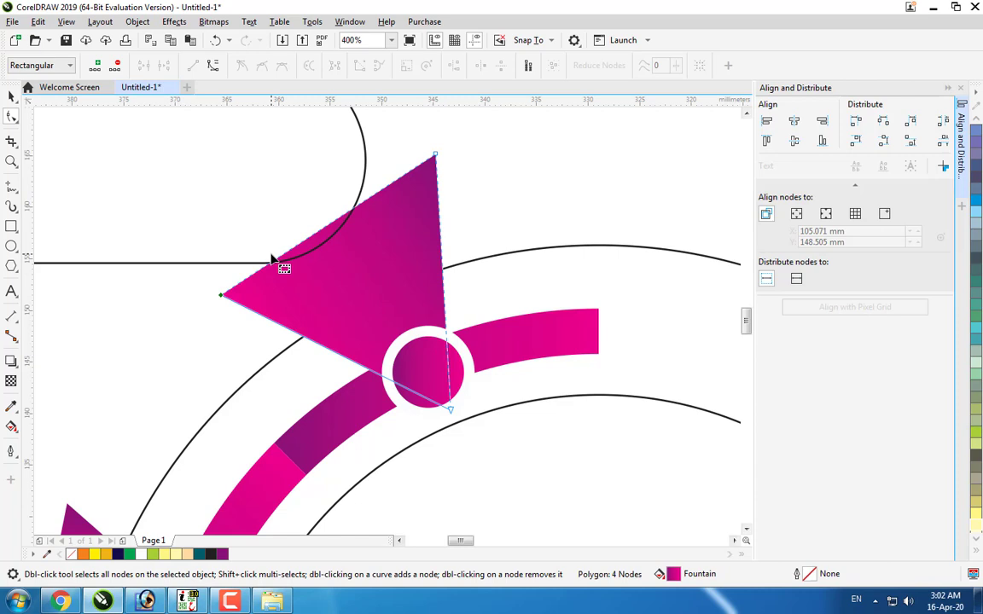
{"action": "key", "text": "ctrl+z"}
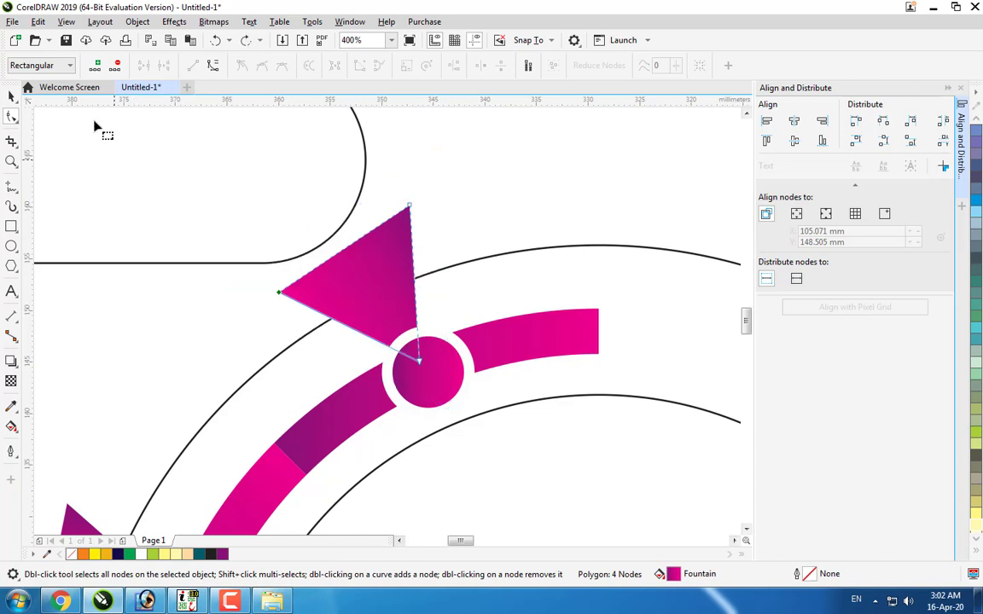
Step: Convert the top triangle to curves and move its two outer corner nodes up and outward onto the end of the top rounded bar
{"action": "left_click", "coordinate": [11, 95]}
{"action": "right_click", "coordinate": [337, 267]}
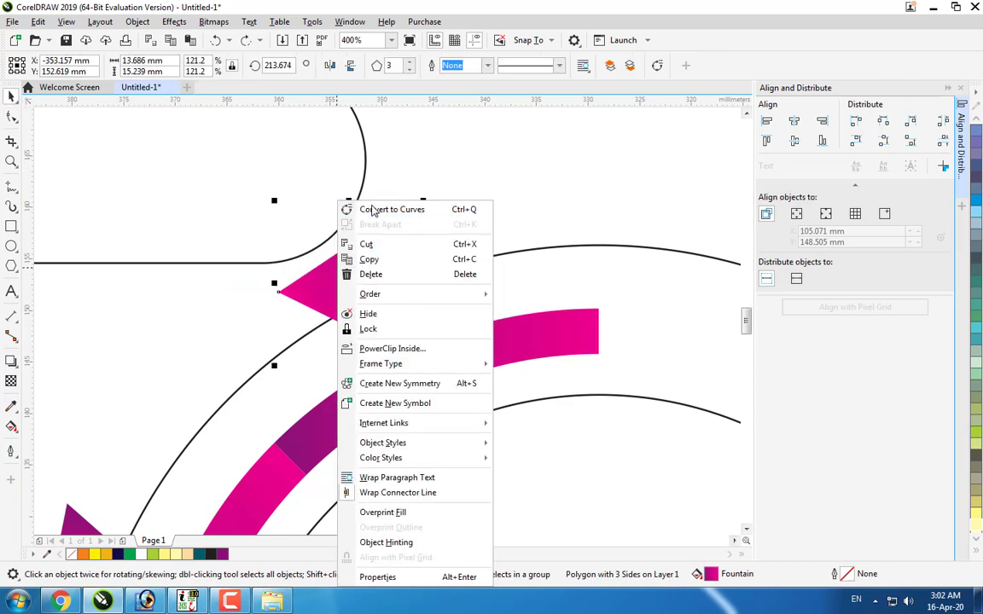
{"action": "left_click", "coordinate": [372, 209]}
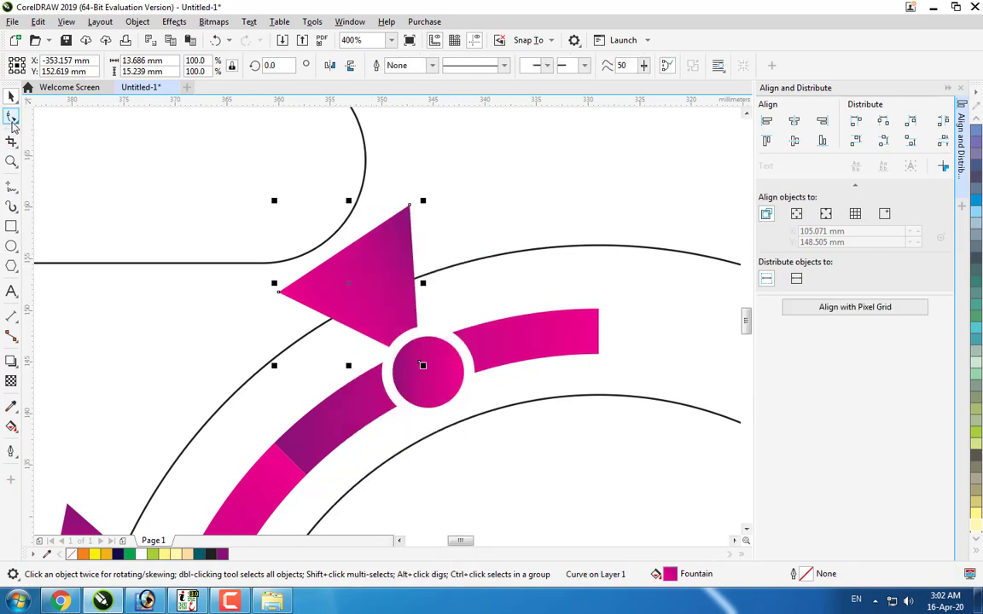
{"action": "left_click", "coordinate": [11, 116]}
{"action": "left_click_drag", "start_coordinate": [450, 179], "coordinate": [278, 298]}
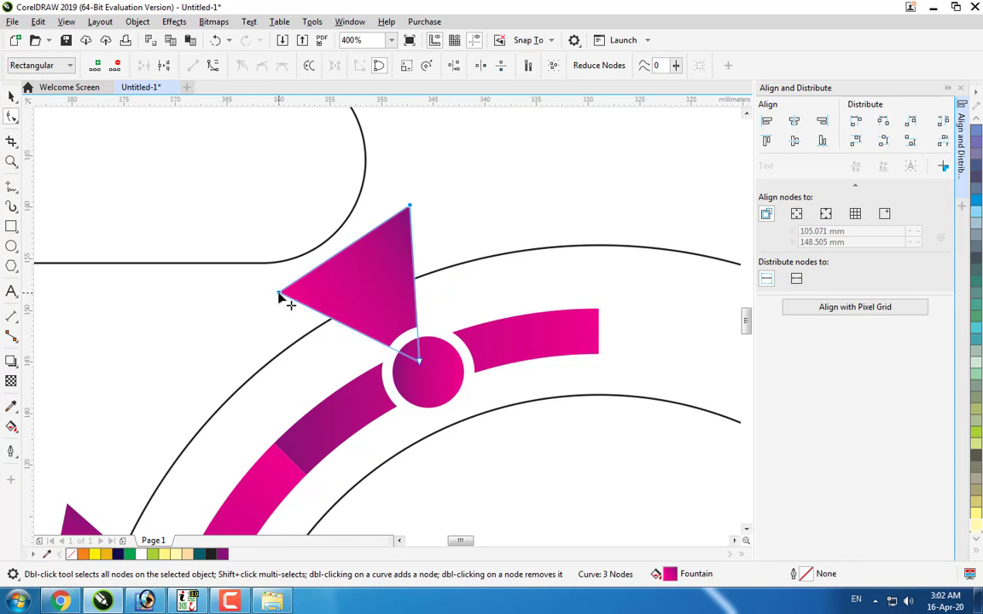
{"action": "left_click_drag", "start_coordinate": [281, 296], "coordinate": [229, 197]}
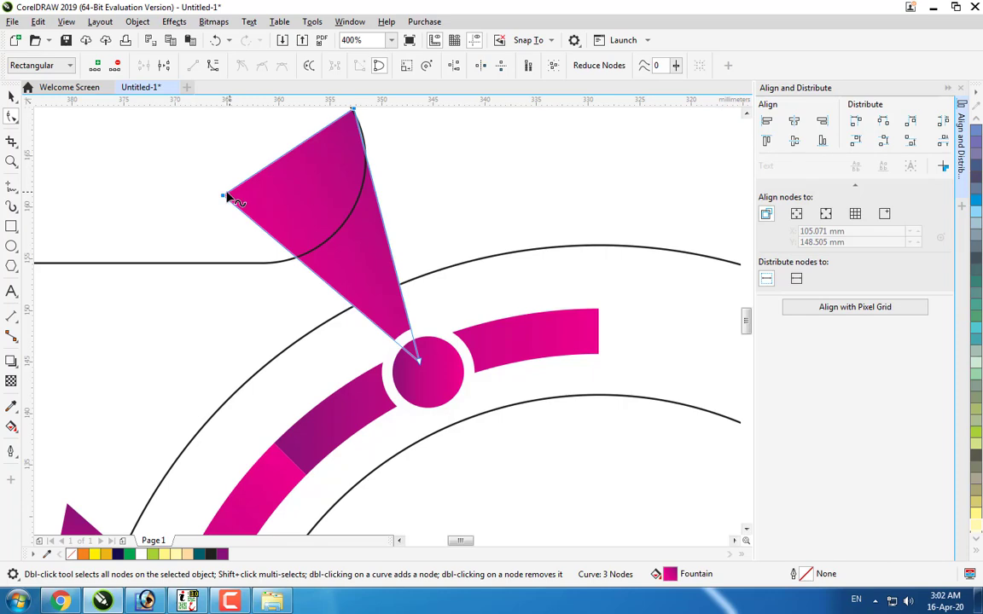
{"action": "left_click", "coordinate": [11, 95]}
{"action": "left_click", "coordinate": [452, 170]}
Step: Ungroup all objects in the second pointer group from the top and select its triangle
{"action": "scroll", "coordinate": [452, 169], "scroll_direction": "down", "scroll_amount": 3}
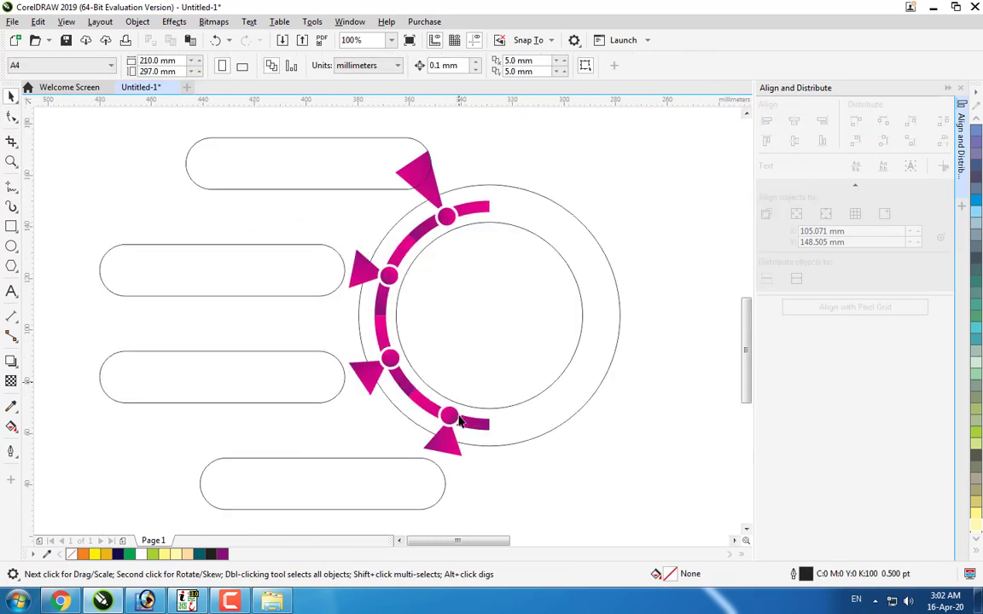
{"action": "scroll", "coordinate": [457, 430], "scroll_direction": "up", "scroll_amount": 1}
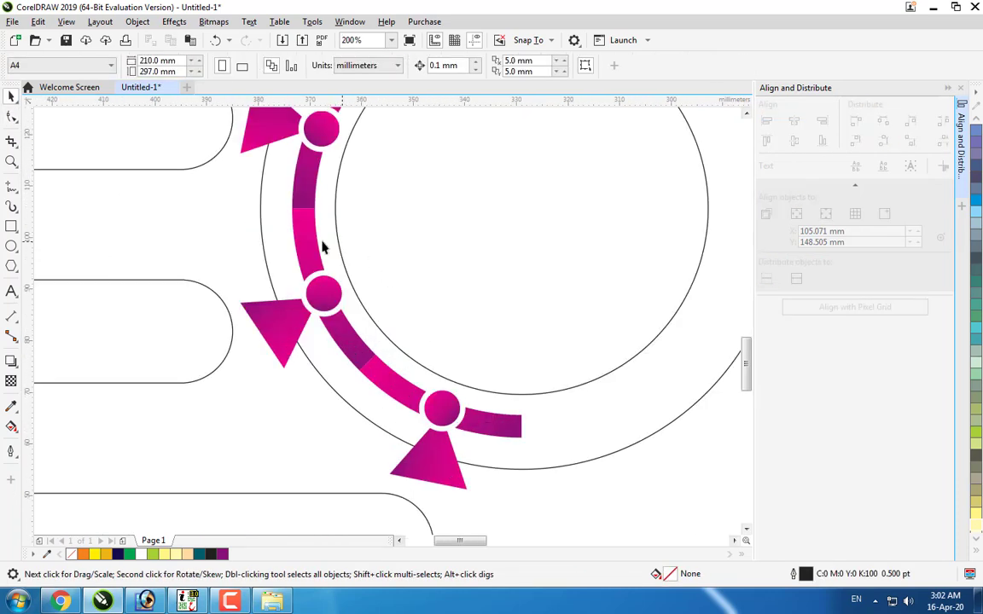
{"action": "scroll", "coordinate": [286, 322], "scroll_direction": "down", "scroll_amount": 1}
{"action": "scroll", "coordinate": [274, 241], "scroll_direction": "up", "scroll_amount": 1}
{"action": "left_click", "coordinate": [296, 243]}
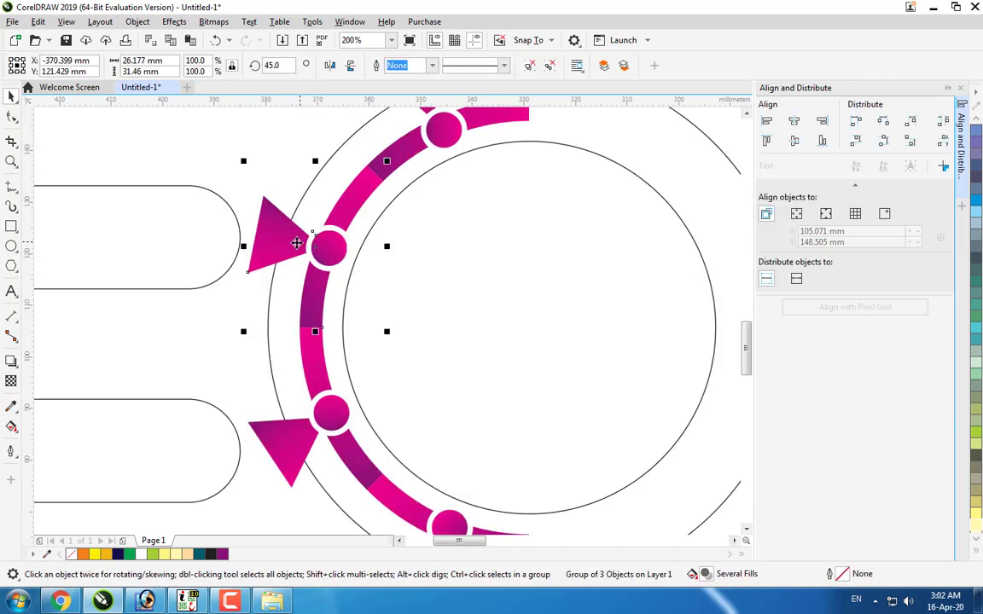
{"action": "right_click", "coordinate": [277, 231]}
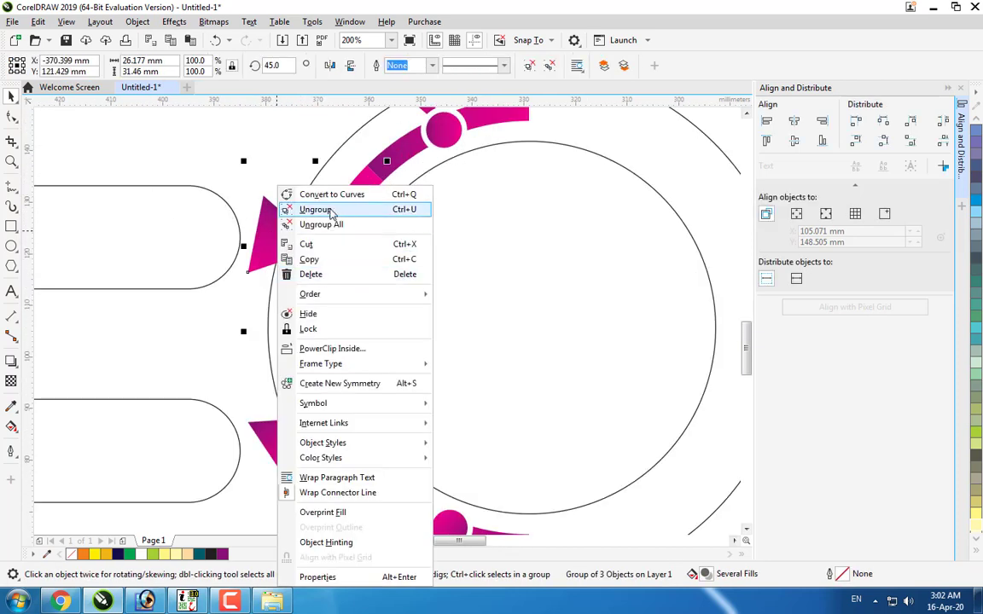
{"action": "left_click", "coordinate": [330, 223]}
{"action": "left_click", "coordinate": [270, 246]}
Step: Try to stretch the second triangle by moving its polygon node outward, and undo the change
{"action": "key", "text": "F10"}
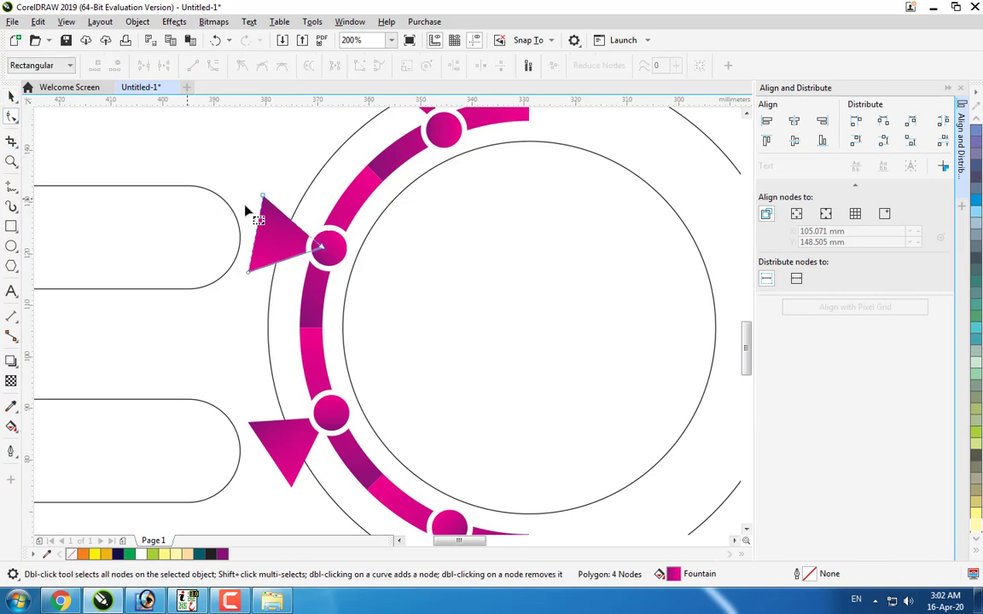
{"action": "left_click_drag", "start_coordinate": [213, 341], "coordinate": [224, 300]}
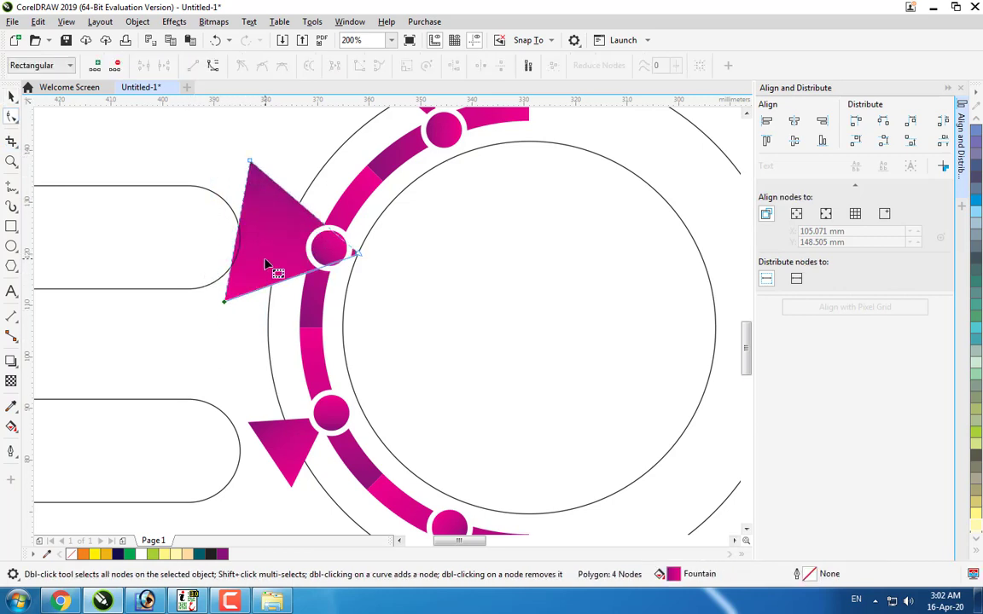
{"action": "key", "text": "ctrl+z"}
Step: Convert the second triangle to curves and move its two outer corner nodes outward onto the end of the second rounded bar
{"action": "key", "text": "ctrl+q"}
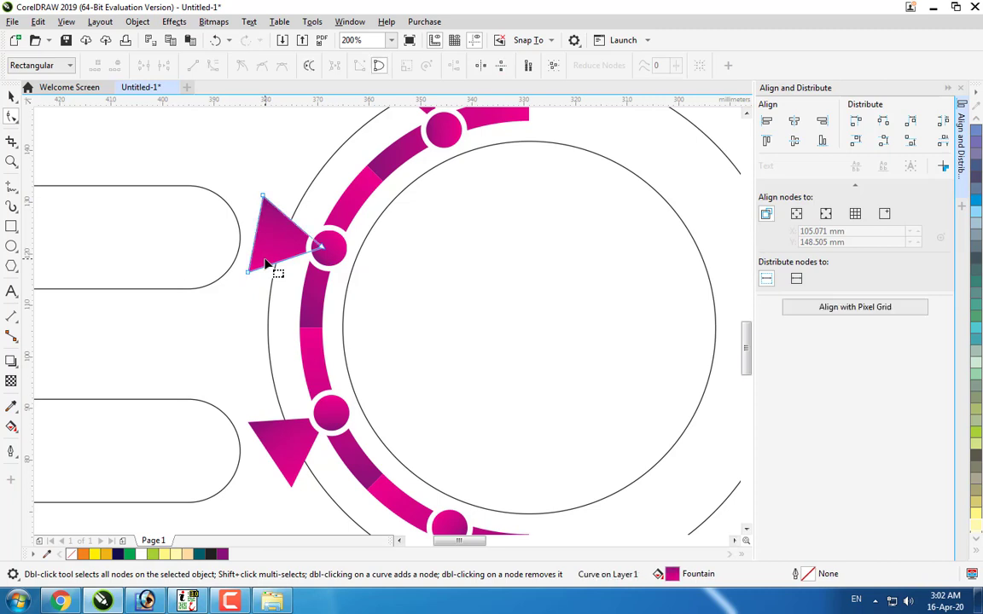
{"action": "left_click_drag", "start_coordinate": [275, 187], "coordinate": [195, 280]}
{"action": "scroll", "coordinate": [203, 287], "scroll_direction": "down", "scroll_amount": 3}
{"action": "scroll", "coordinate": [213, 279], "scroll_direction": "up", "scroll_amount": 2}
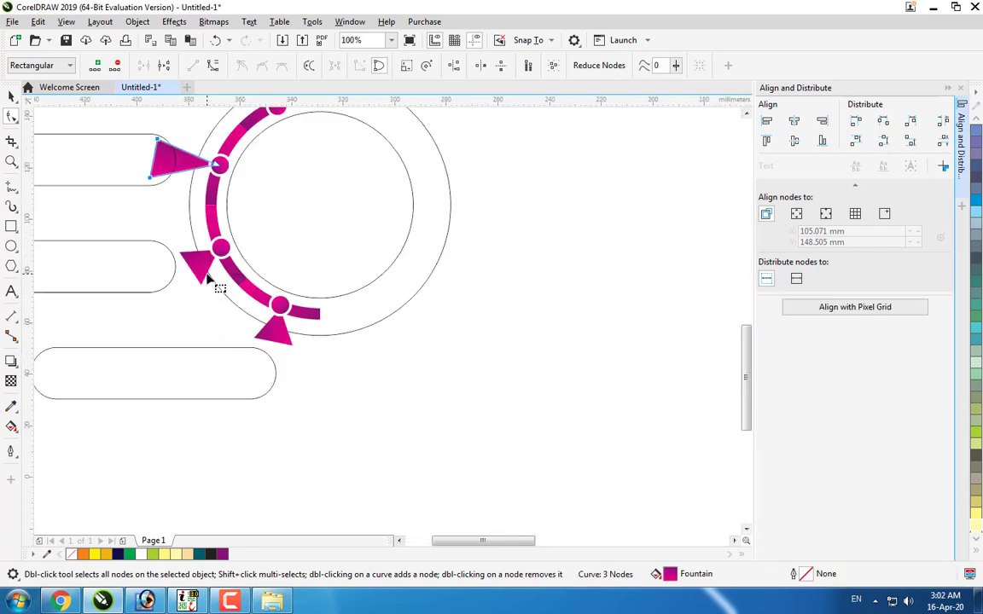
{"action": "key", "text": "space"}
Step: Ungroup the third pointer group on the ring and select its triangle
{"action": "right_click", "coordinate": [209, 278]}
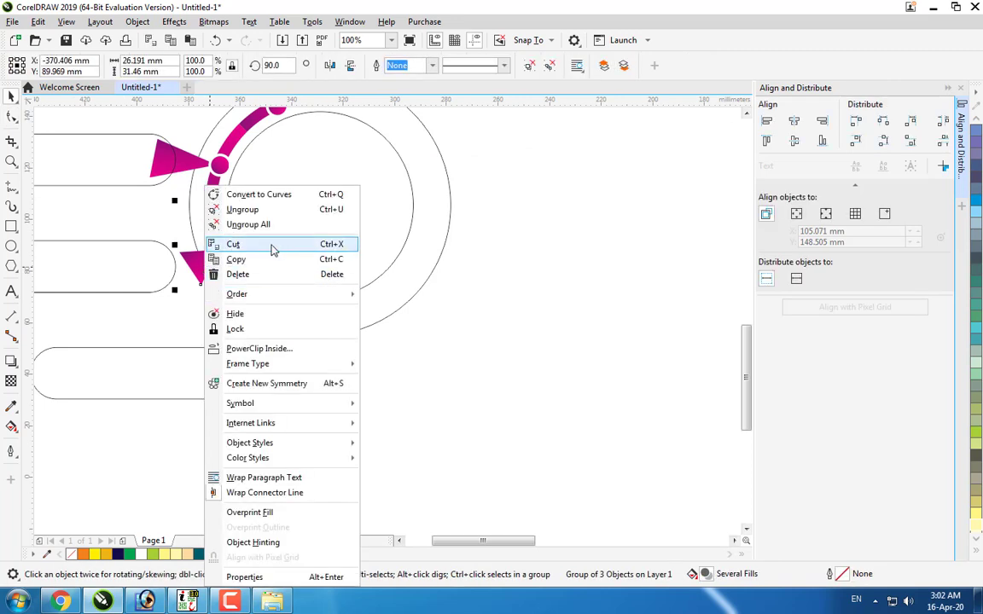
{"action": "left_click", "coordinate": [242, 210]}
{"action": "scroll", "coordinate": [237, 248], "scroll_direction": "up", "scroll_amount": 1}
{"action": "left_click", "coordinate": [237, 248]}
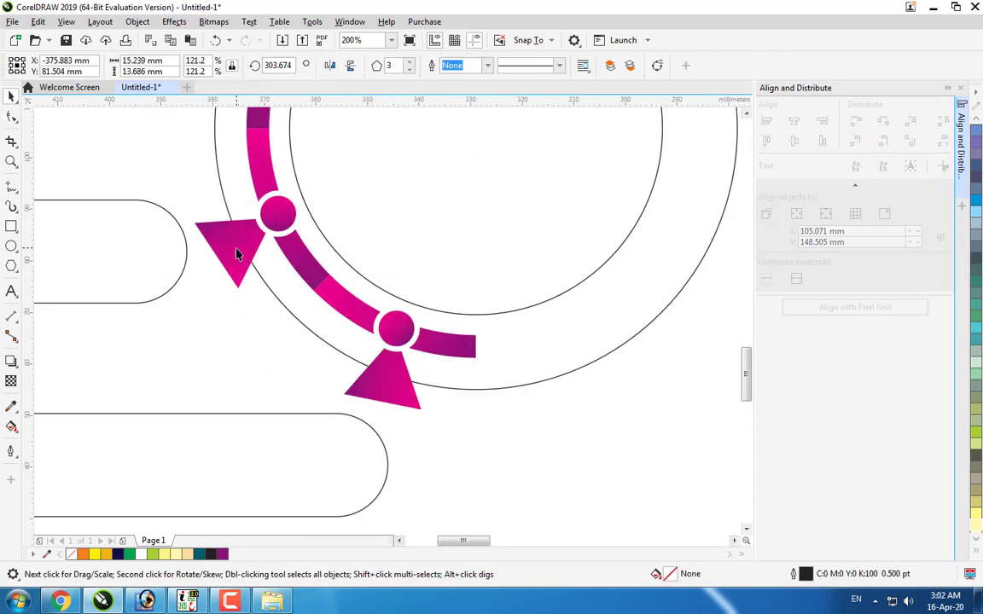
Step: Convert the third triangle to curves and move its two outer corner nodes outward into the end of the third rounded bar
{"action": "right_click", "coordinate": [236, 248]}
{"action": "left_click", "coordinate": [273, 209]}
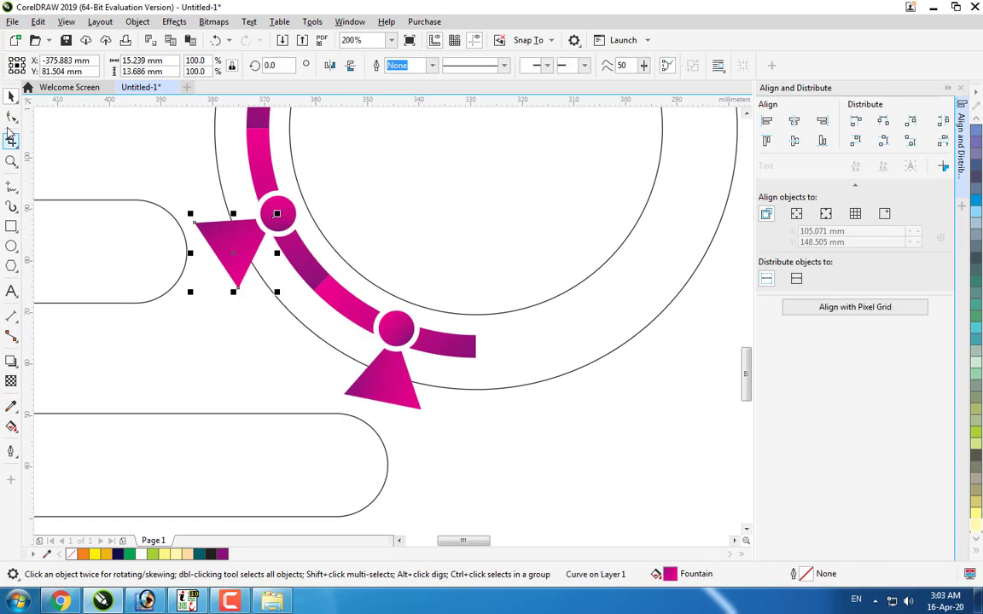
{"action": "key", "text": "F10"}
{"action": "left_click_drag", "start_coordinate": [257, 328], "coordinate": [257, 332]}
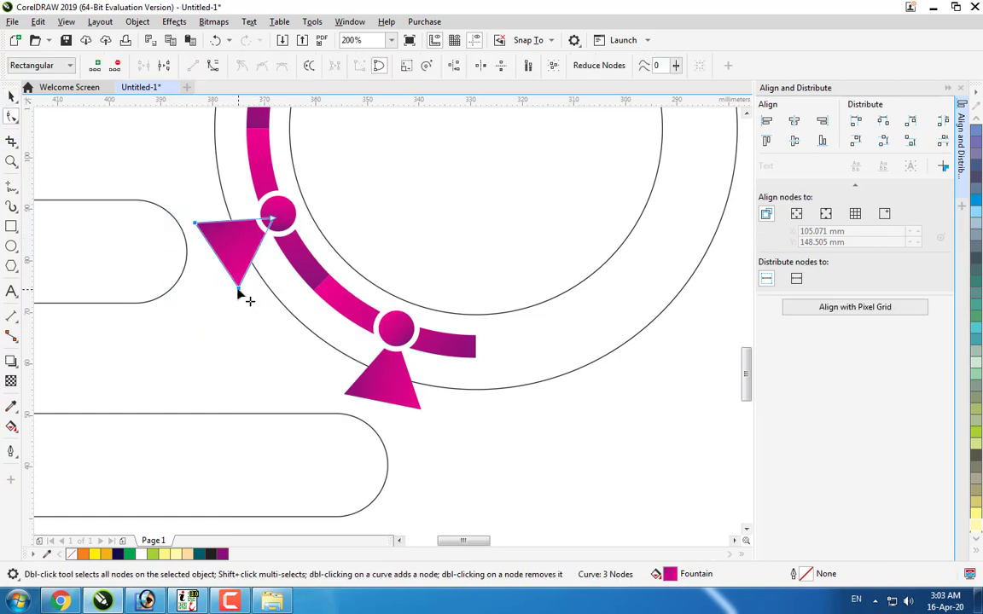
{"action": "left_click_drag", "start_coordinate": [239, 287], "coordinate": [124, 292]}
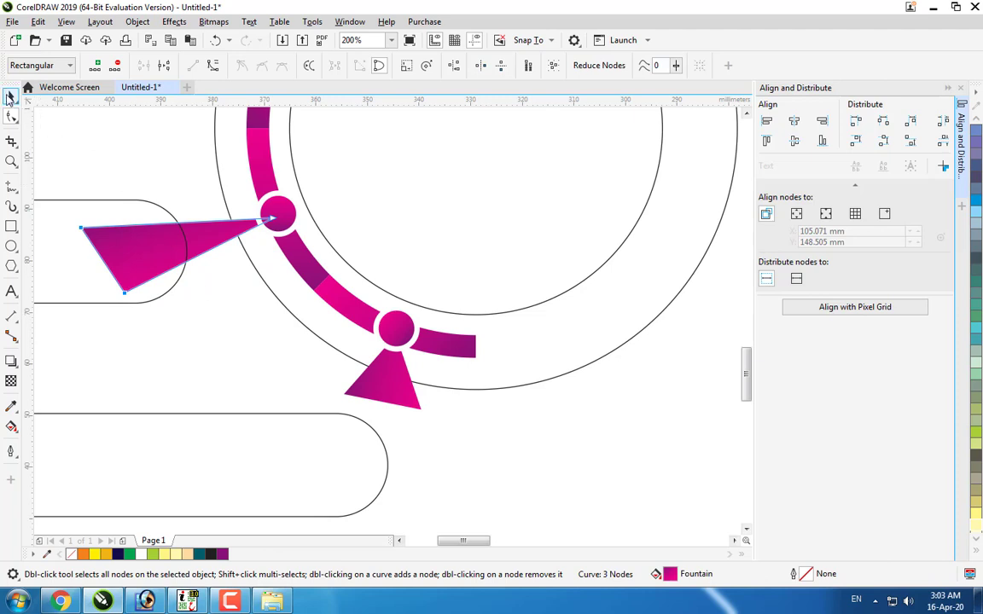
{"action": "left_click", "coordinate": [11, 96]}
{"action": "left_click", "coordinate": [248, 385]}
Step: Ungroup all objects in the bottom pointer group on the ring
{"action": "scroll", "coordinate": [248, 385], "scroll_direction": "down", "scroll_amount": 2}
{"action": "scroll", "coordinate": [348, 426], "scroll_direction": "up", "scroll_amount": 2}
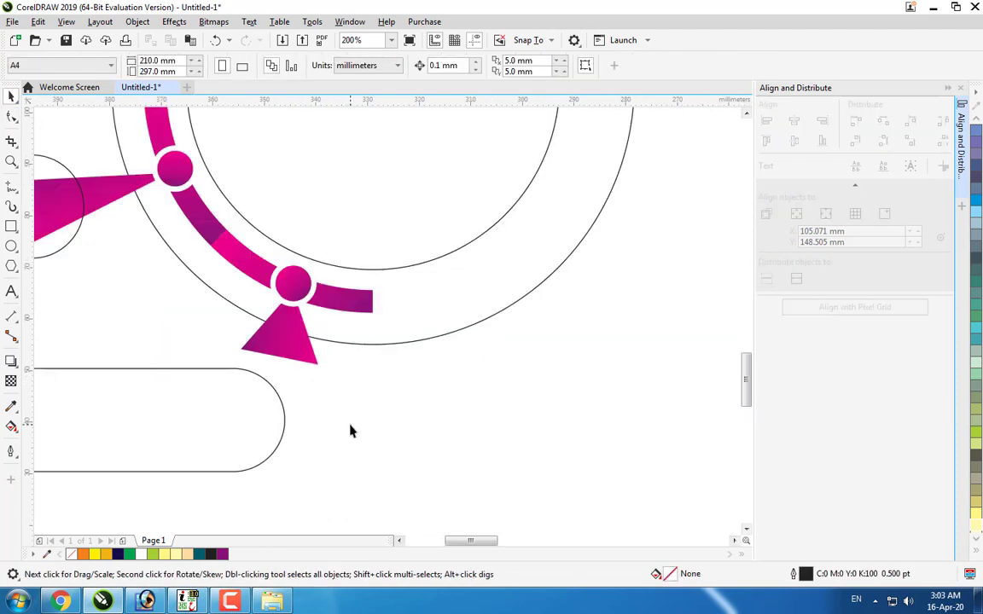
{"action": "left_click", "coordinate": [288, 349]}
{"action": "left_click", "coordinate": [11, 117]}
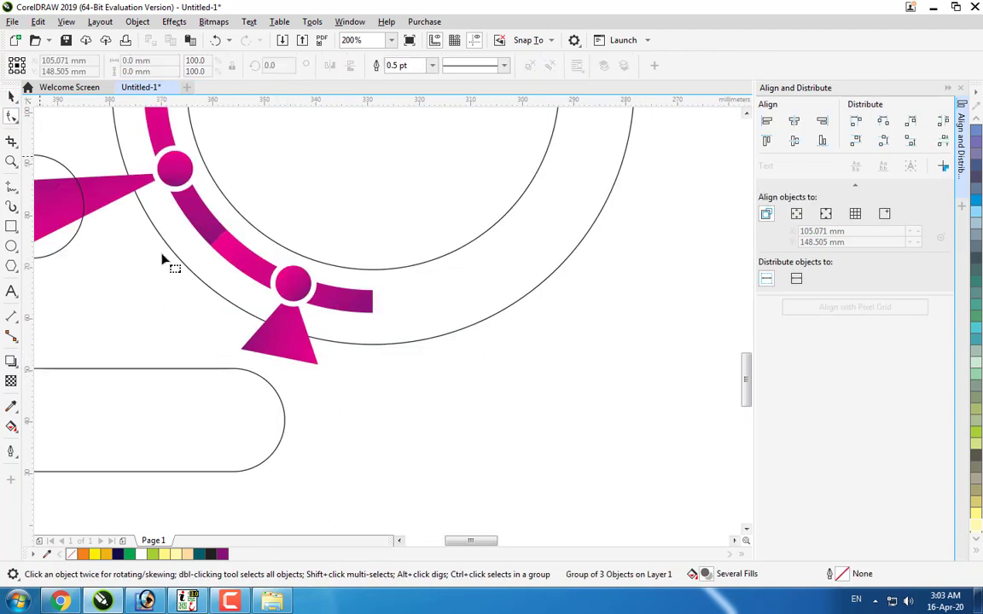
{"action": "left_click", "coordinate": [159, 288]}
{"action": "key", "text": "space"}
{"action": "left_click", "coordinate": [269, 351]}
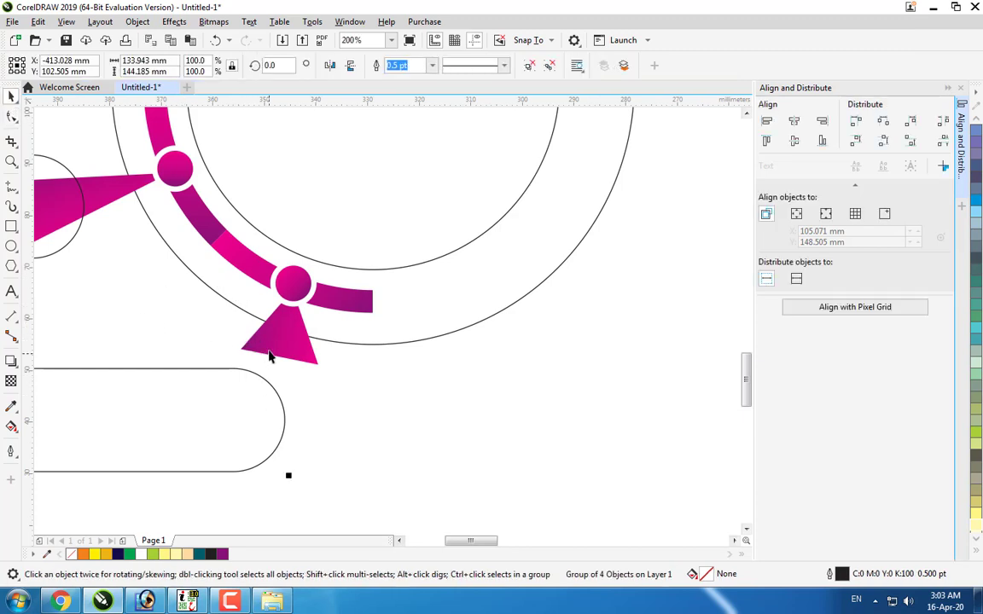
{"action": "left_click", "coordinate": [270, 349]}
{"action": "right_click", "coordinate": [294, 357]}
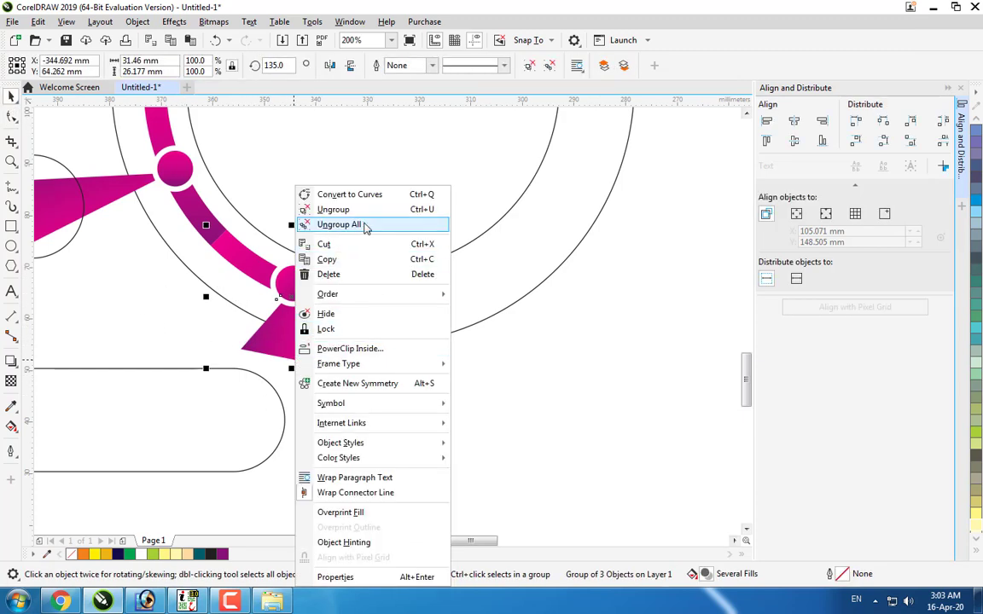
{"action": "left_click", "coordinate": [345, 224]}
Step: Convert the bottom triangle to curves and move its two outer corner nodes down into the end of the bottom rounded bar
{"action": "left_click", "coordinate": [322, 378]}
{"action": "right_click", "coordinate": [275, 343]}
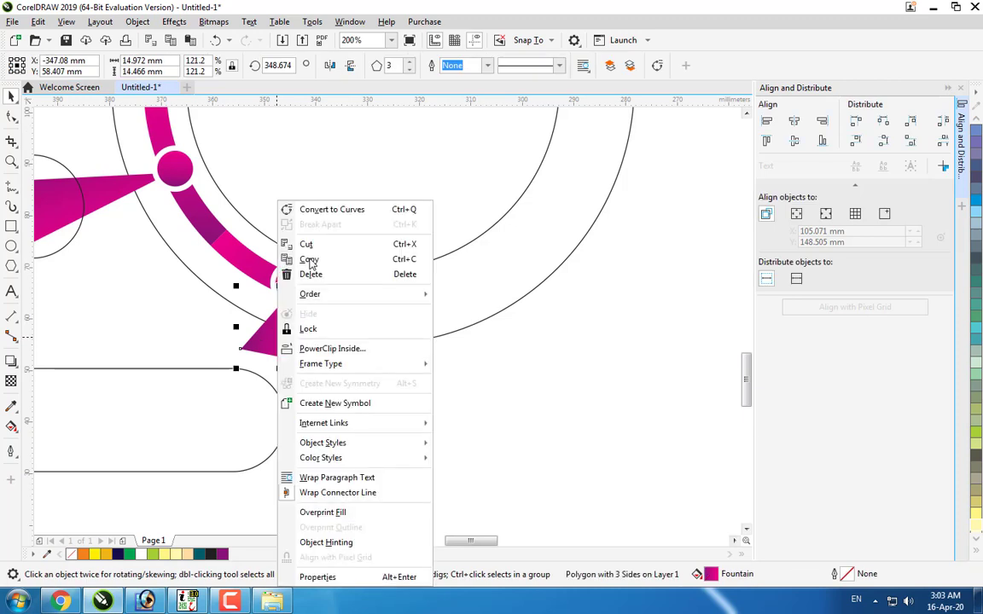
{"action": "left_click", "coordinate": [328, 147]}
{"action": "left_click", "coordinate": [11, 118]}
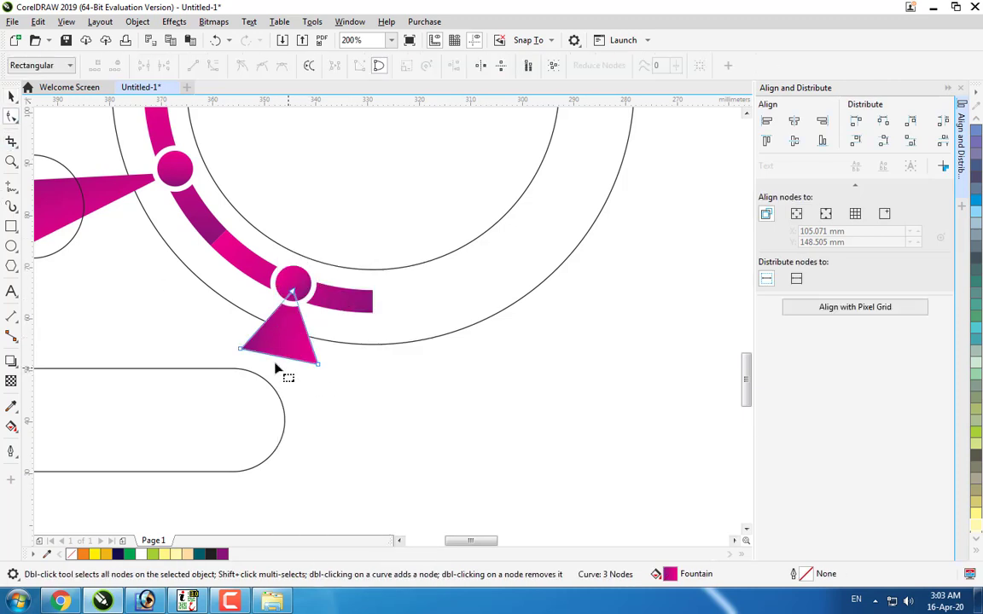
{"action": "left_click_drag", "start_coordinate": [208, 323], "coordinate": [279, 417]}
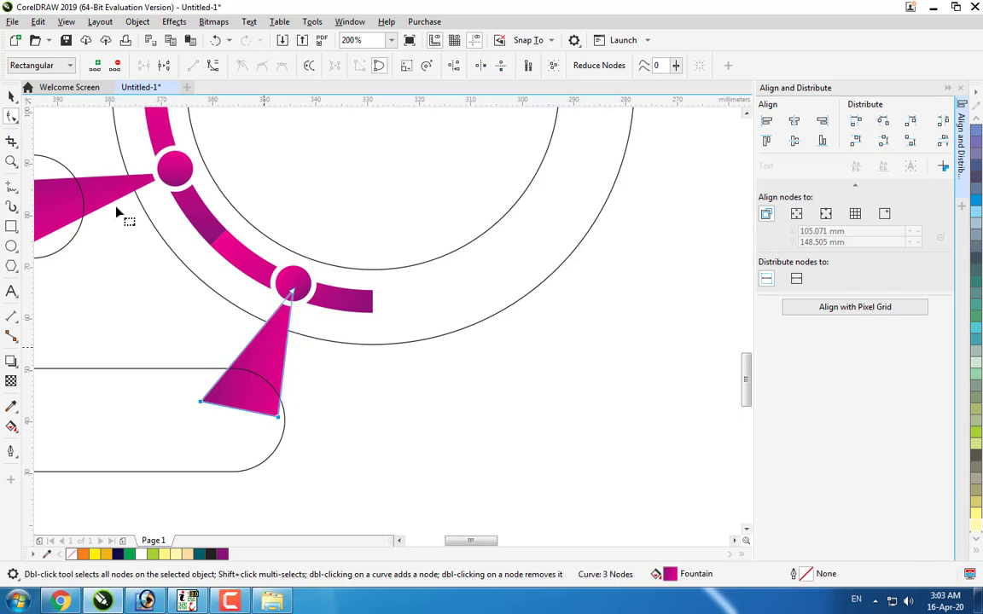
{"action": "left_click", "coordinate": [12, 96]}
{"action": "left_click", "coordinate": [504, 439]}
Step: Ungroup the set of four rounded bars beside the ring
{"action": "key", "text": "F4"}
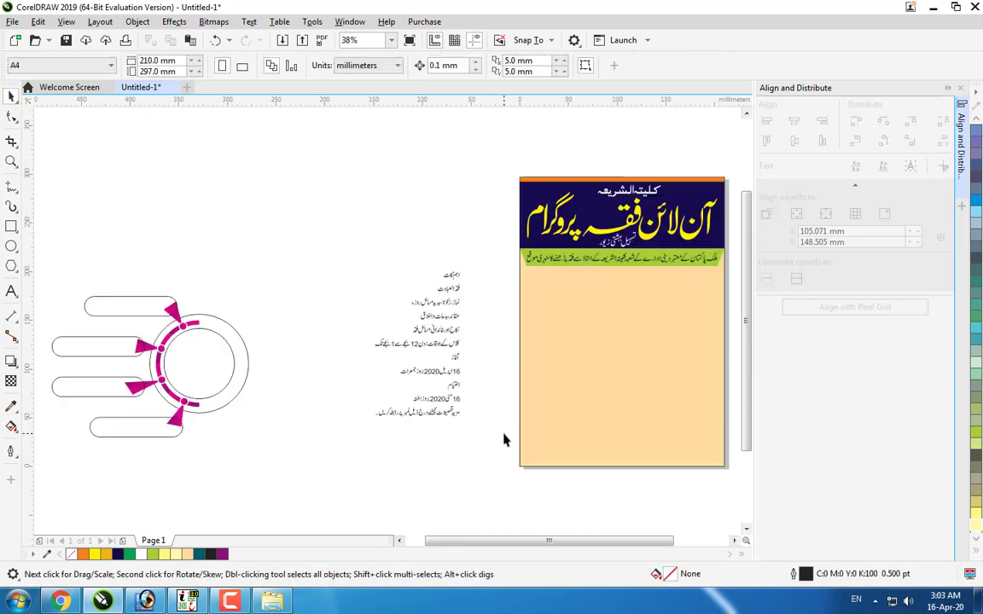
{"action": "scroll", "coordinate": [173, 438], "scroll_direction": "up", "scroll_amount": 2}
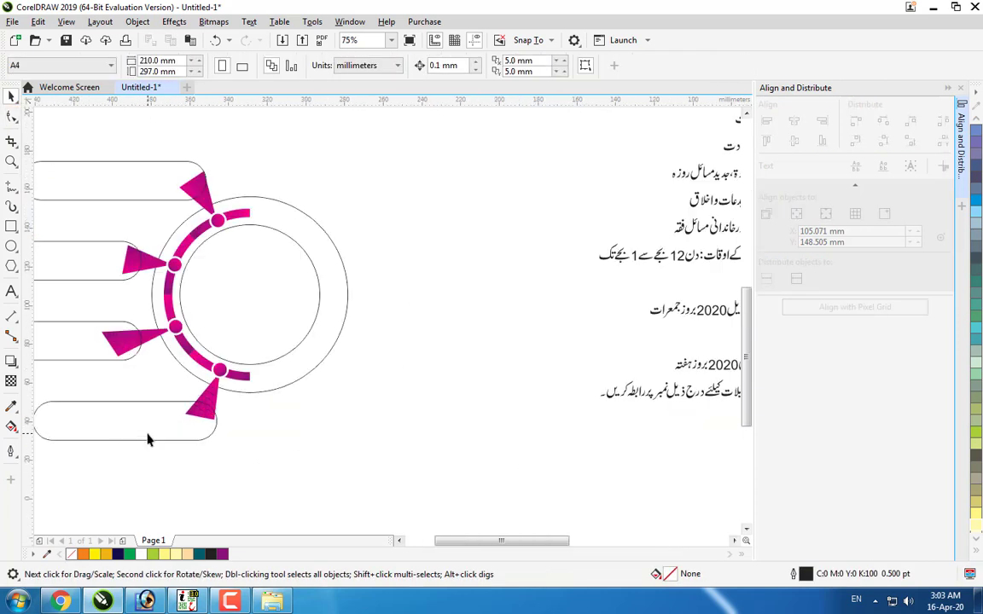
{"action": "left_click", "coordinate": [398, 541]}
{"action": "left_click", "coordinate": [399, 540]}
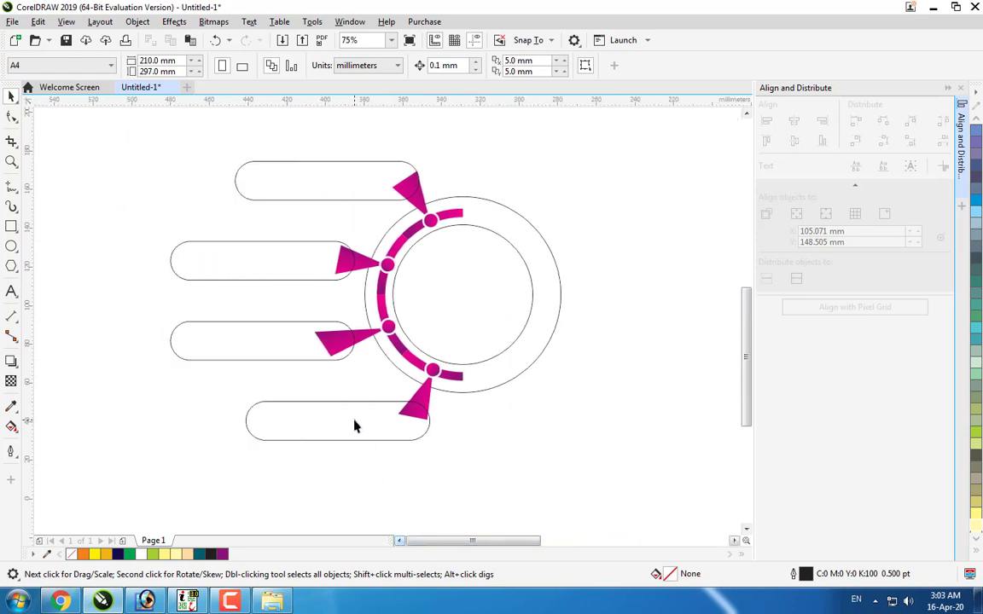
{"action": "left_click", "coordinate": [340, 402]}
{"action": "right_click", "coordinate": [319, 200]}
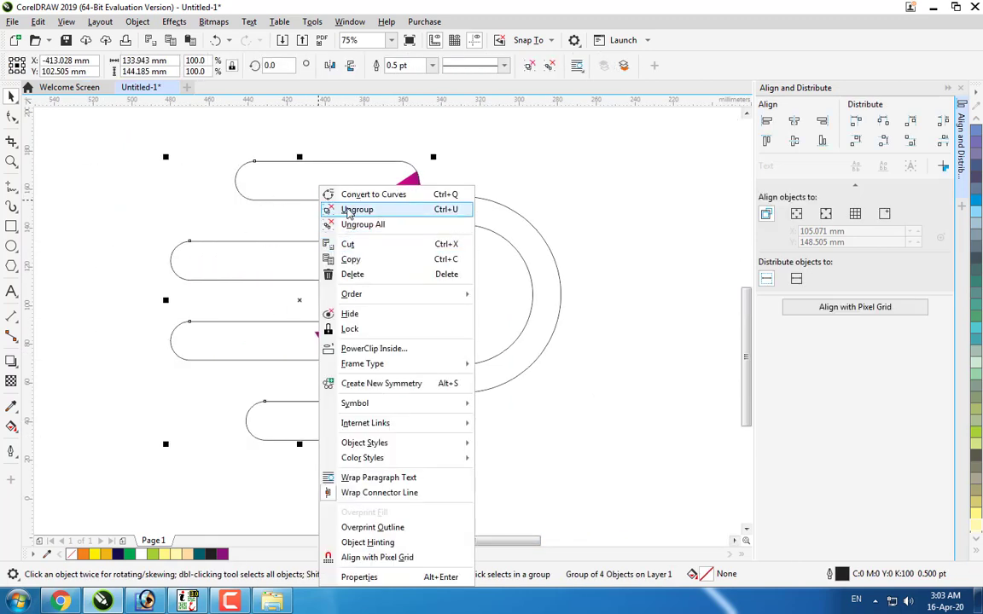
{"action": "left_click", "coordinate": [355, 210]}
{"action": "left_click", "coordinate": [395, 157]}
{"action": "scroll", "coordinate": [368, 463], "scroll_direction": "down", "scroll_amount": 2}
{"action": "scroll", "coordinate": [318, 391], "scroll_direction": "up", "scroll_amount": 2}
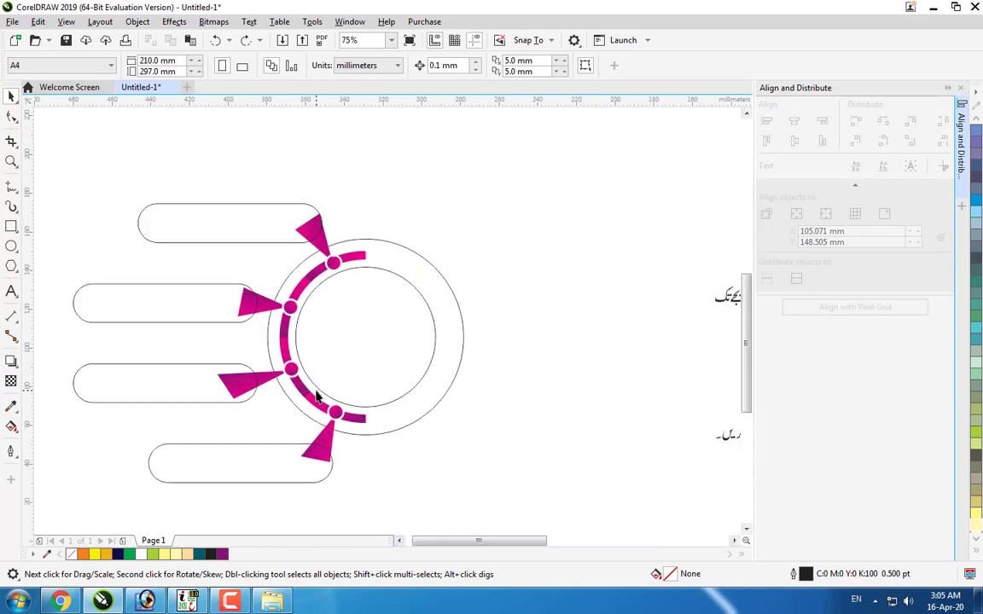
{"action": "left_click", "coordinate": [256, 444]}
{"action": "left_click", "coordinate": [215, 365]}
{"action": "left_click", "coordinate": [201, 285]}
{"action": "left_click", "coordinate": [207, 237]}
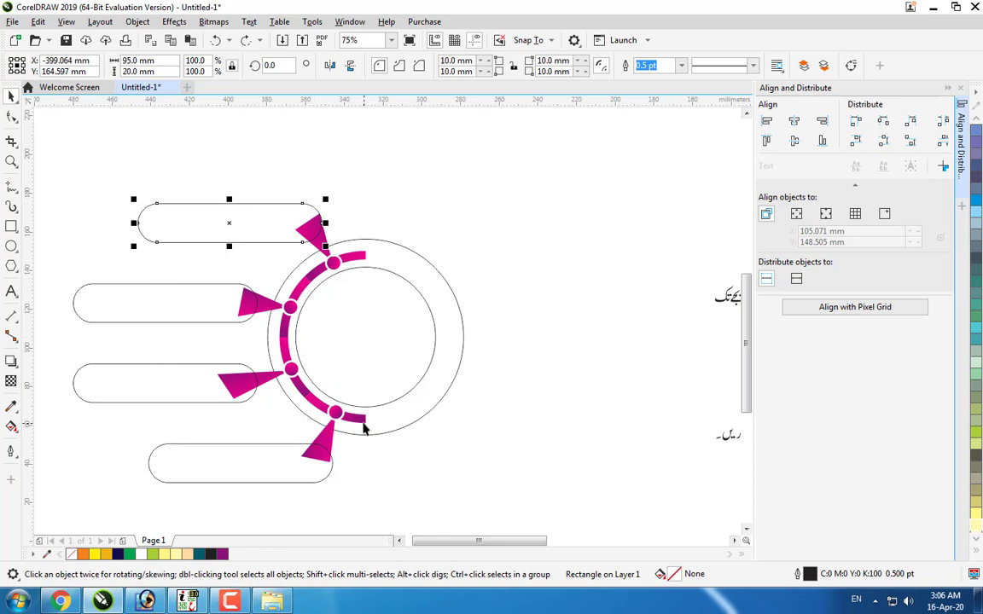
{"action": "left_click", "coordinate": [321, 450]}
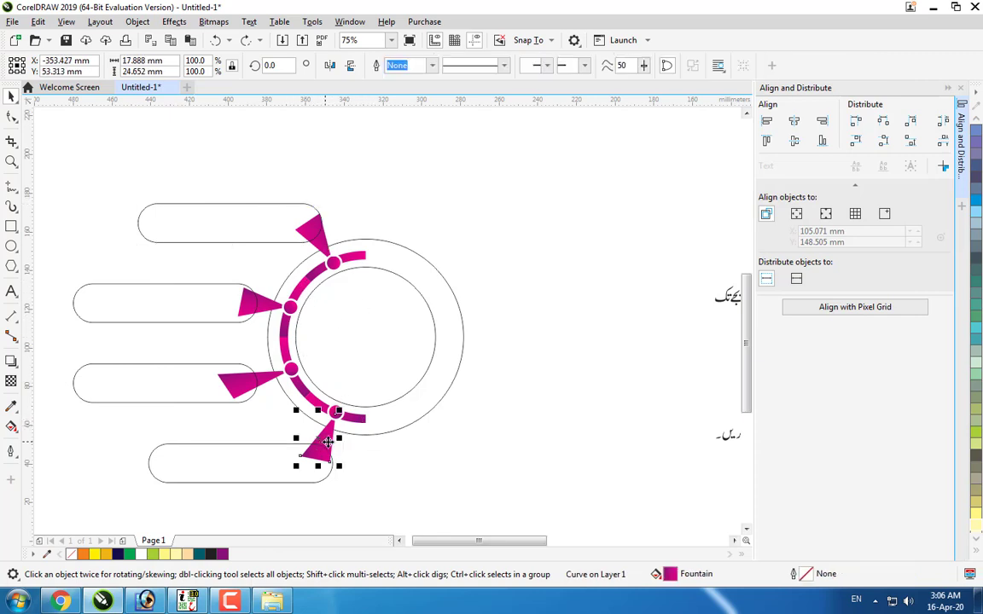
{"action": "left_click", "coordinate": [268, 307]}
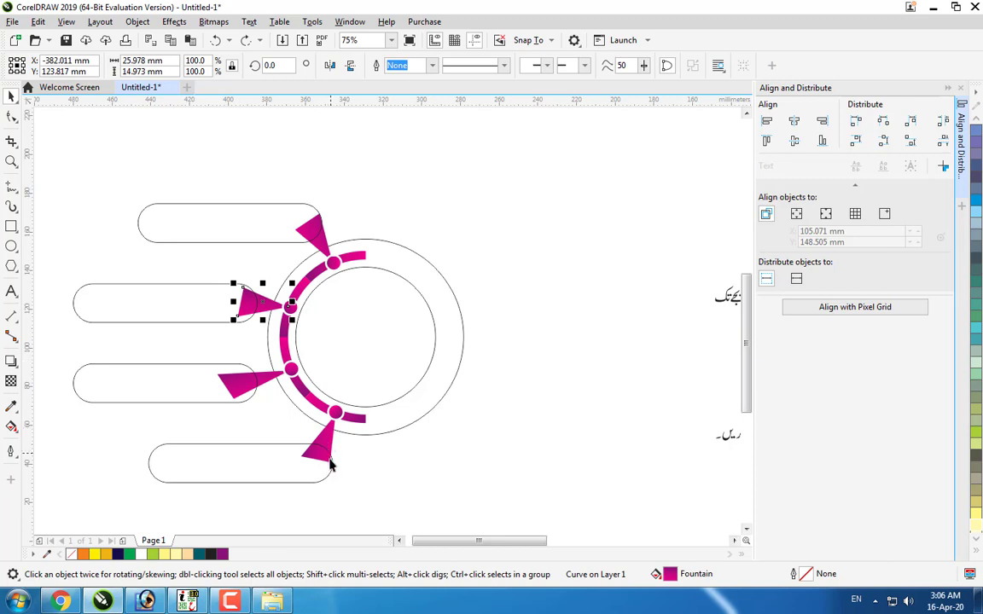
Step: Fill the top triangle with dark purple and weld it with the top rounded bar into one callout shape
{"action": "left_click", "coordinate": [318, 229]}
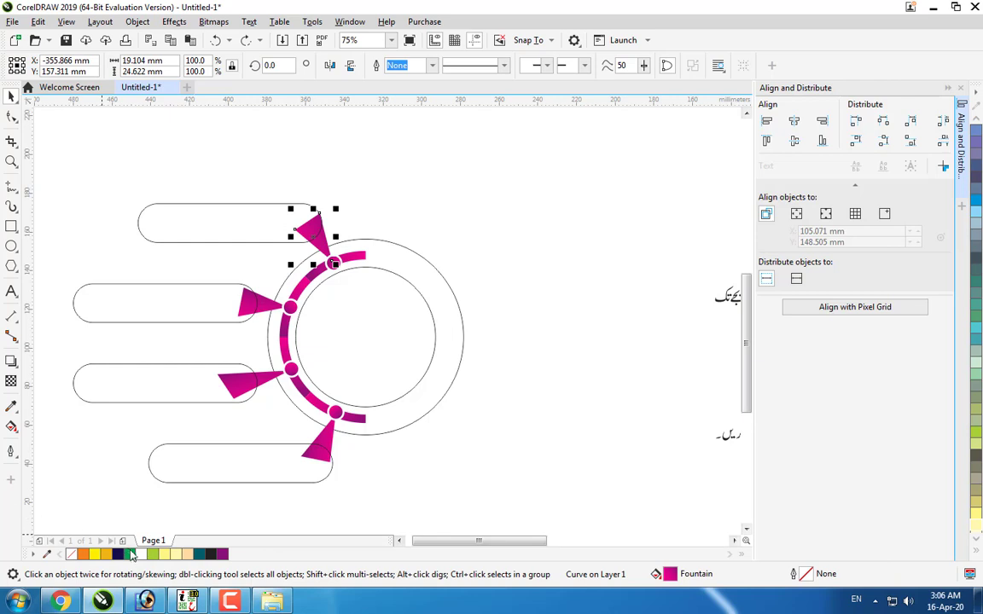
{"action": "left_click", "coordinate": [222, 555]}
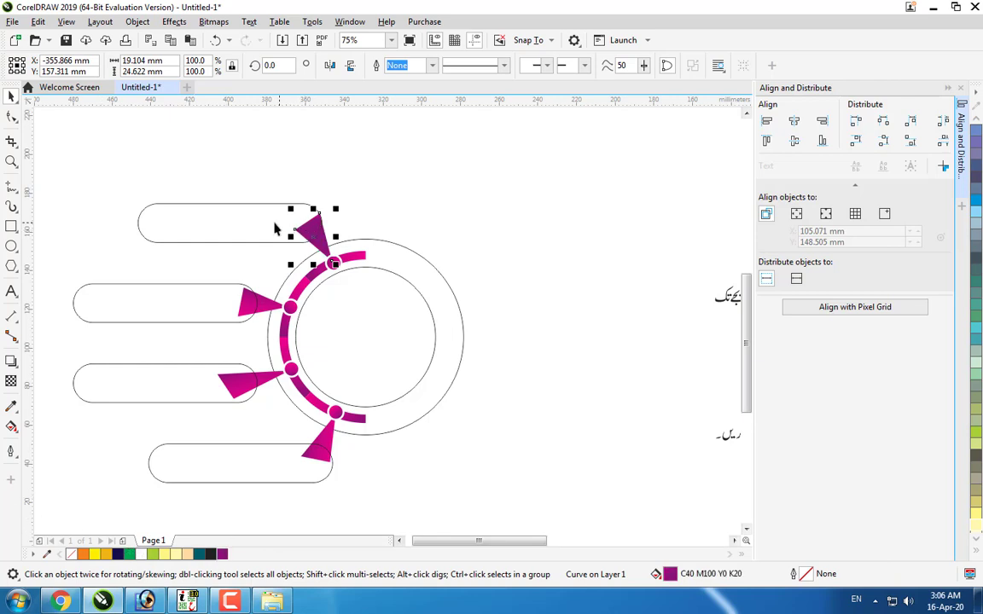
{"action": "left_click", "coordinate": [243, 243], "text": "shift"}
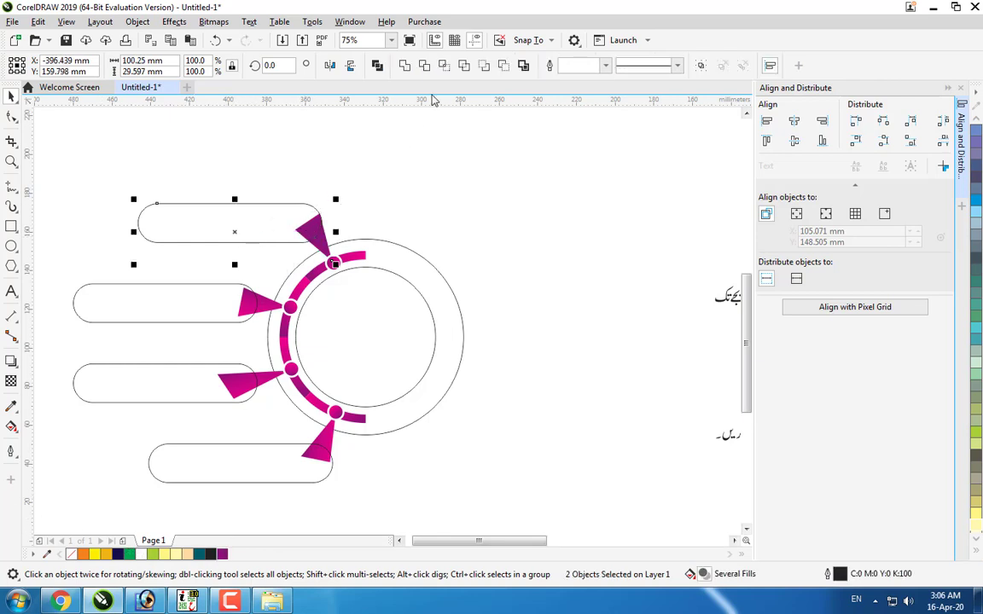
{"action": "left_click", "coordinate": [365, 61]}
{"action": "left_click", "coordinate": [540, 266]}
Step: Fill the third triangle with pale yellow and weld it with the third rounded bar
{"action": "left_click", "coordinate": [256, 379]}
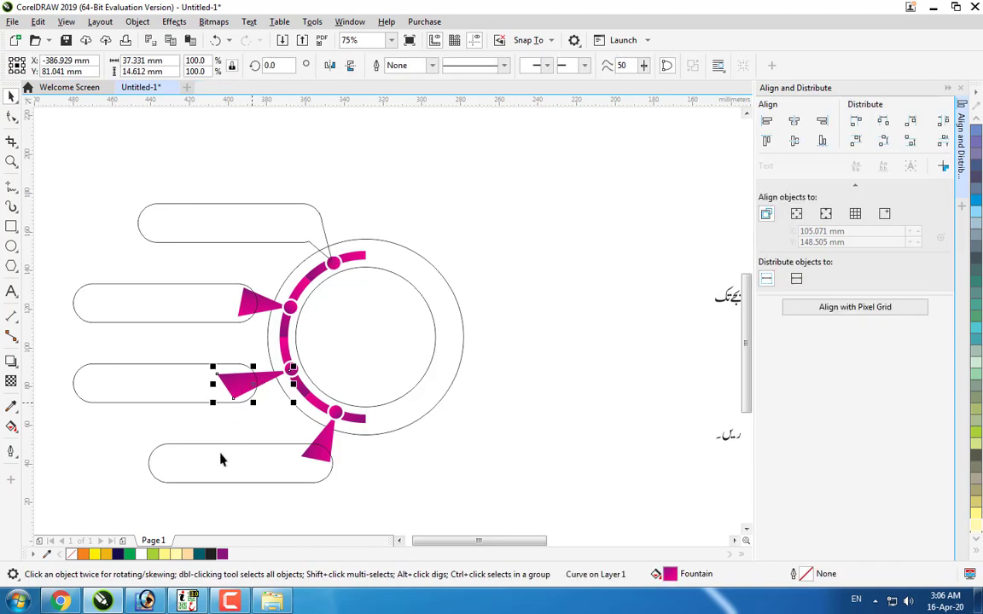
{"action": "left_click", "coordinate": [163, 555]}
{"action": "left_click", "coordinate": [190, 402], "text": "shift"}
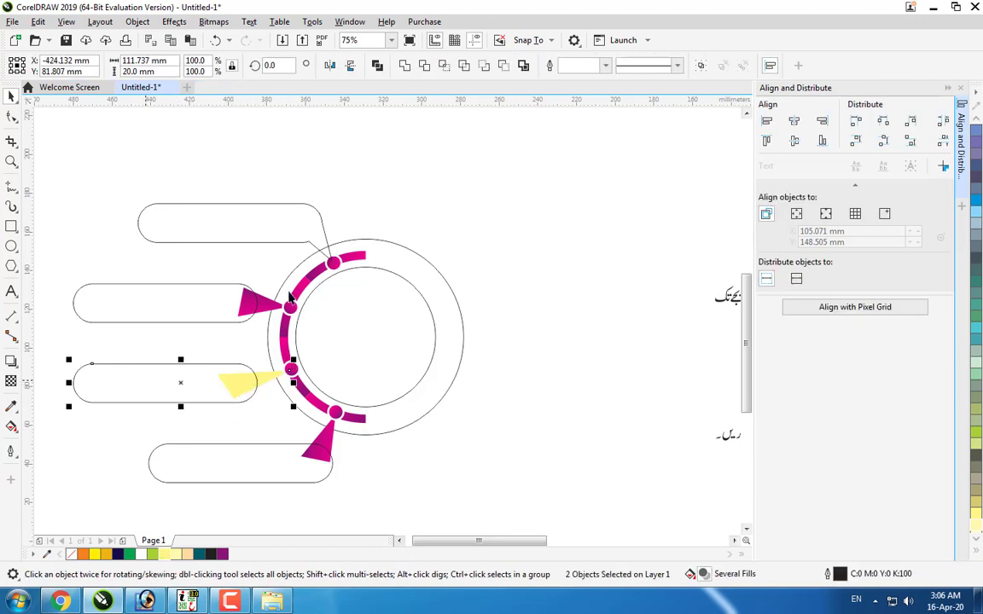
{"action": "left_click", "coordinate": [377, 65]}
Step: Weld the second triangle with the second rounded bar into one callout shape
{"action": "left_click", "coordinate": [193, 322]}
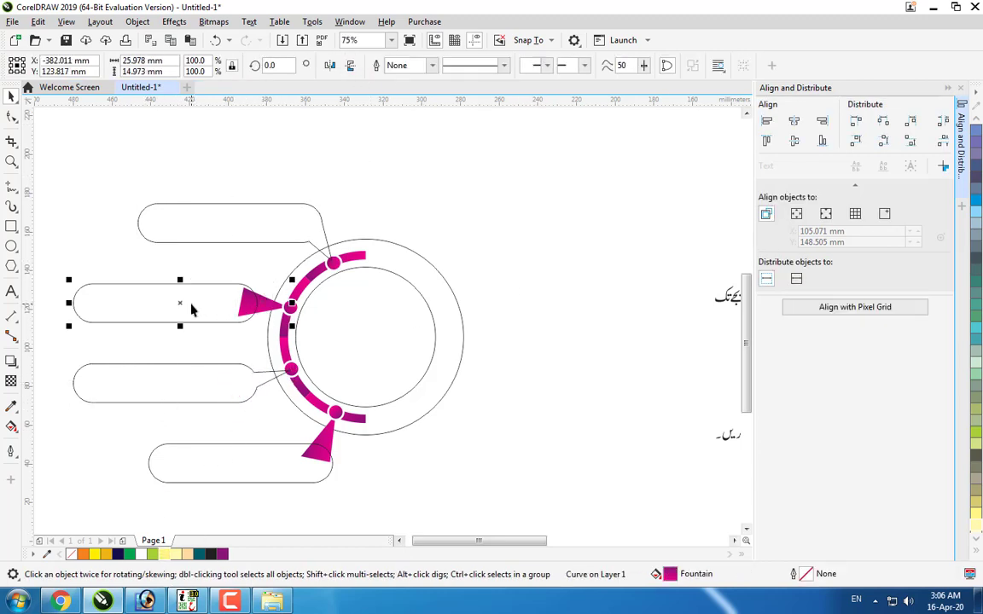
{"action": "left_click", "coordinate": [256, 303], "text": "shift"}
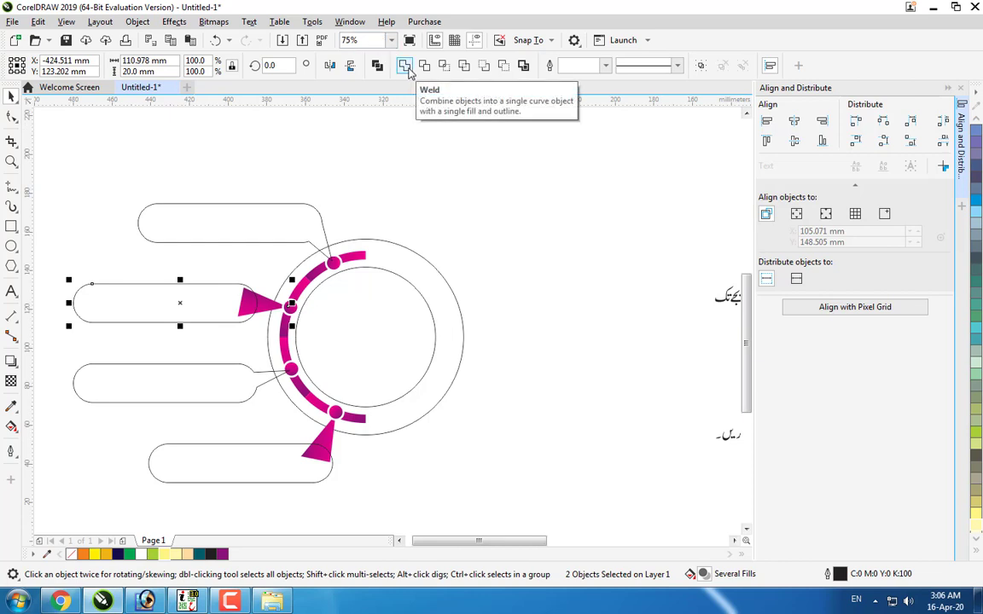
{"action": "left_click", "coordinate": [406, 68]}
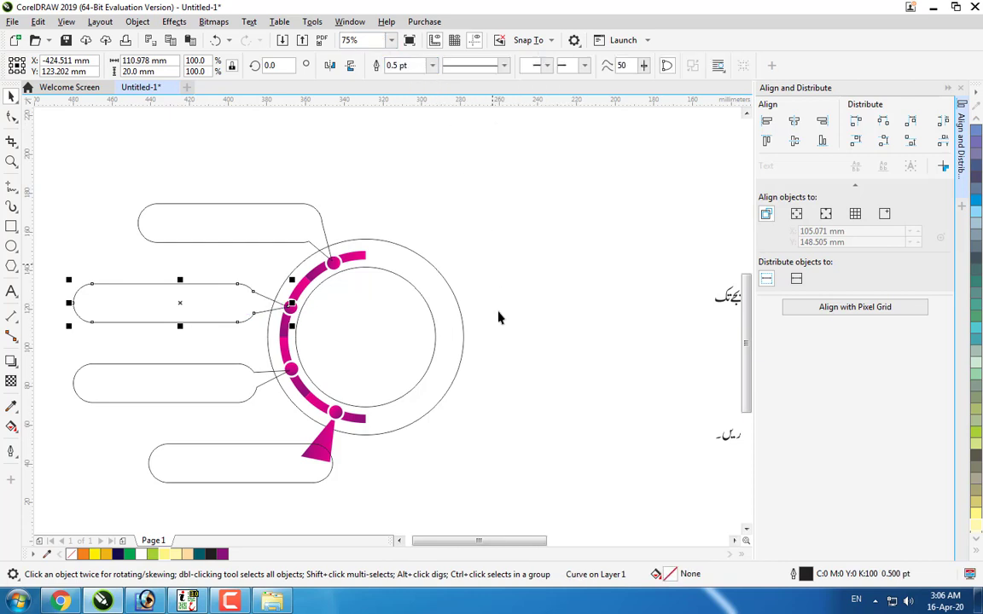
{"action": "left_click", "coordinate": [520, 365]}
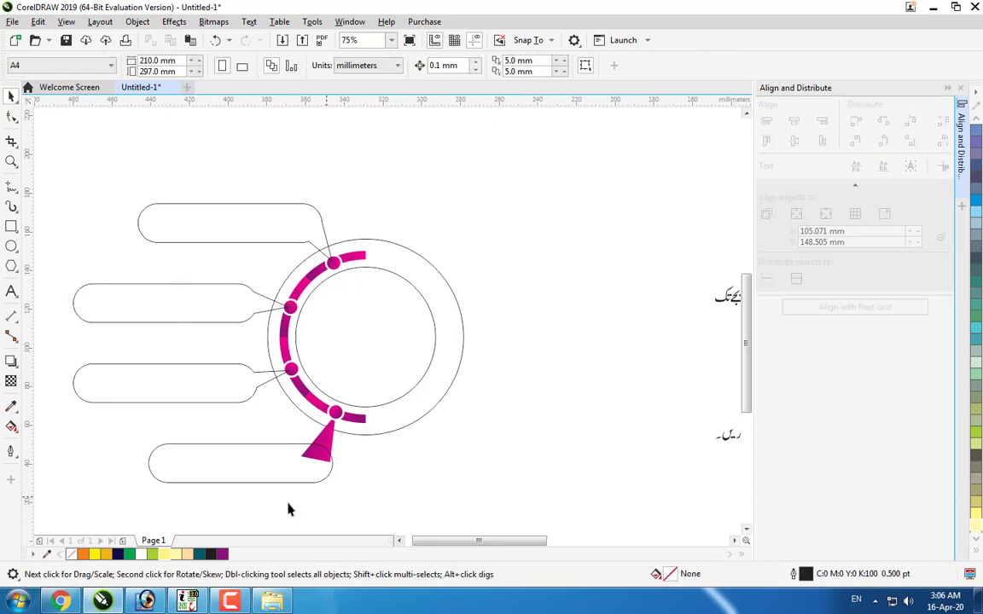
Step: Weld the bottom triangle with the bottom rounded bar into one callout shape
{"action": "left_click", "coordinate": [318, 452]}
{"action": "left_click", "coordinate": [290, 451], "text": "shift"}
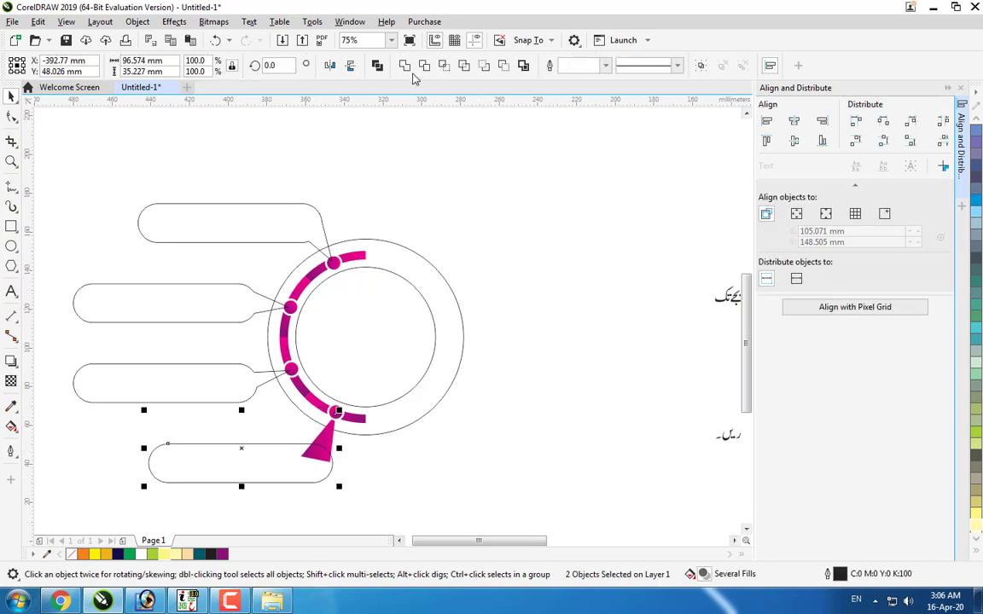
{"action": "left_click", "coordinate": [406, 67]}
{"action": "left_click", "coordinate": [549, 351]}
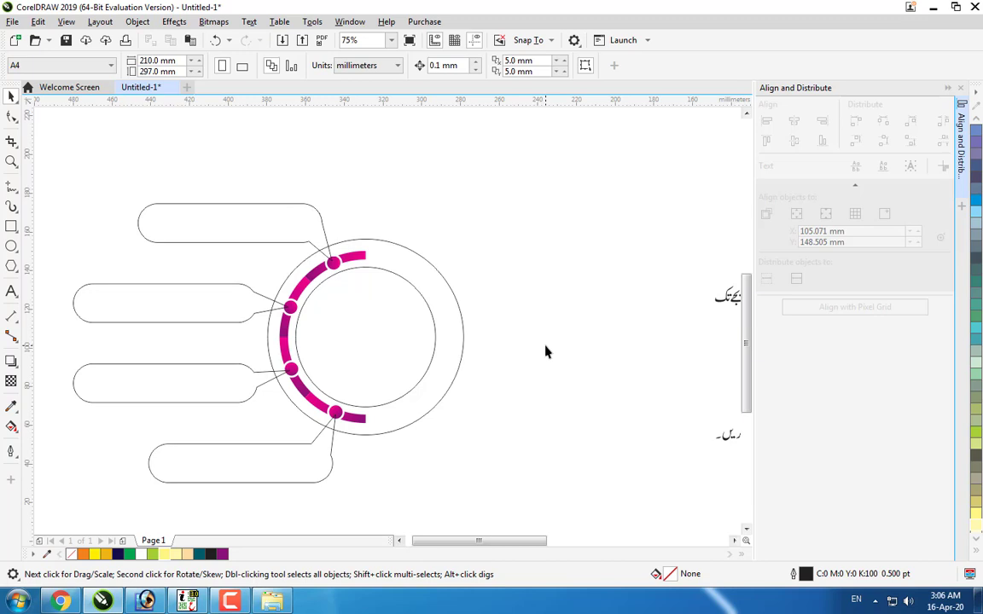
{"action": "scroll", "coordinate": [161, 350], "scroll_direction": "up", "scroll_amount": 2}
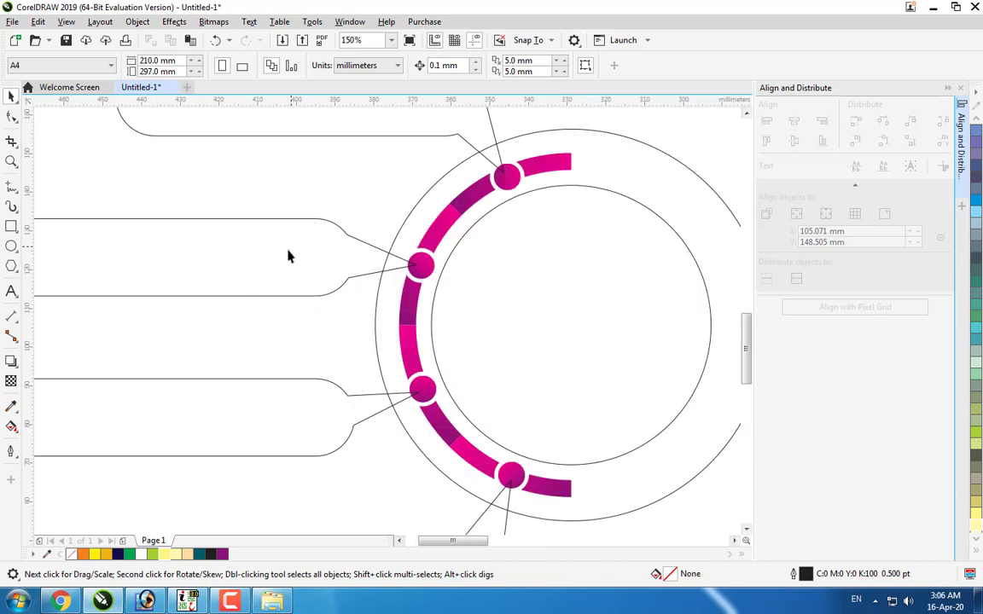
{"action": "scroll", "coordinate": [310, 418], "scroll_direction": "down", "scroll_amount": 2}
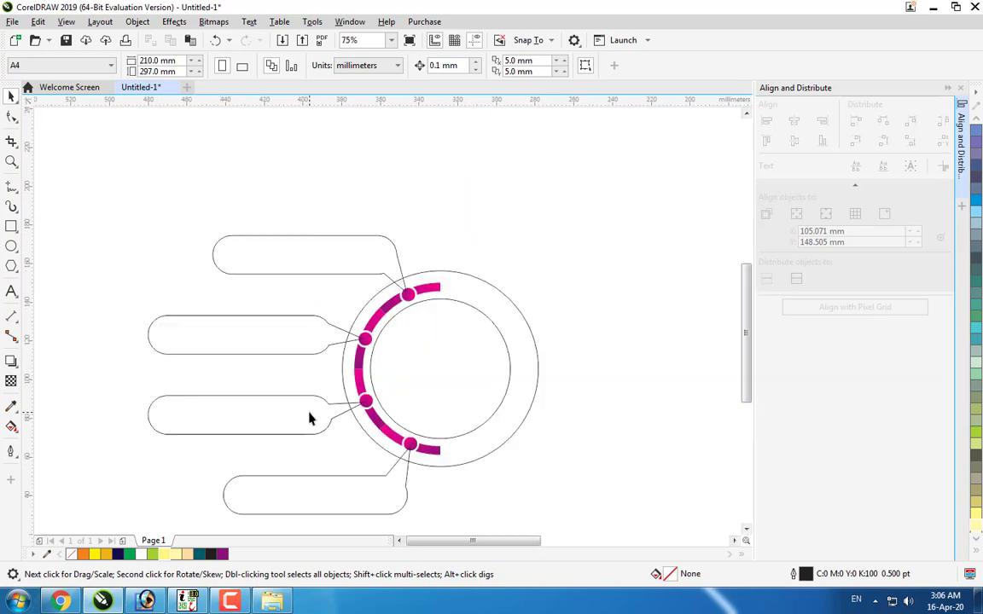
{"action": "left_click", "coordinate": [268, 427]}
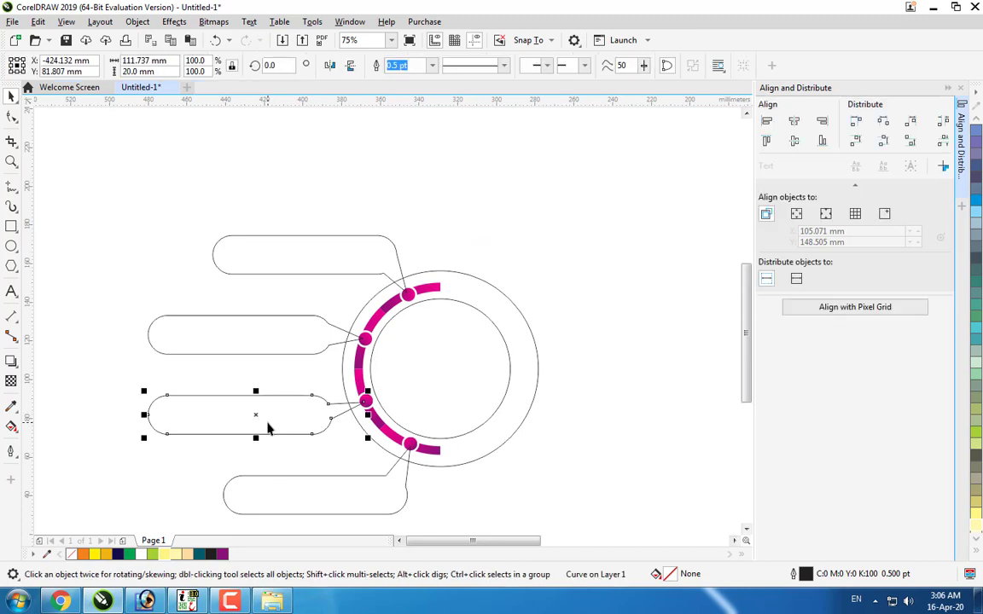
{"action": "left_click_drag", "start_coordinate": [260, 418], "coordinate": [256, 336]}
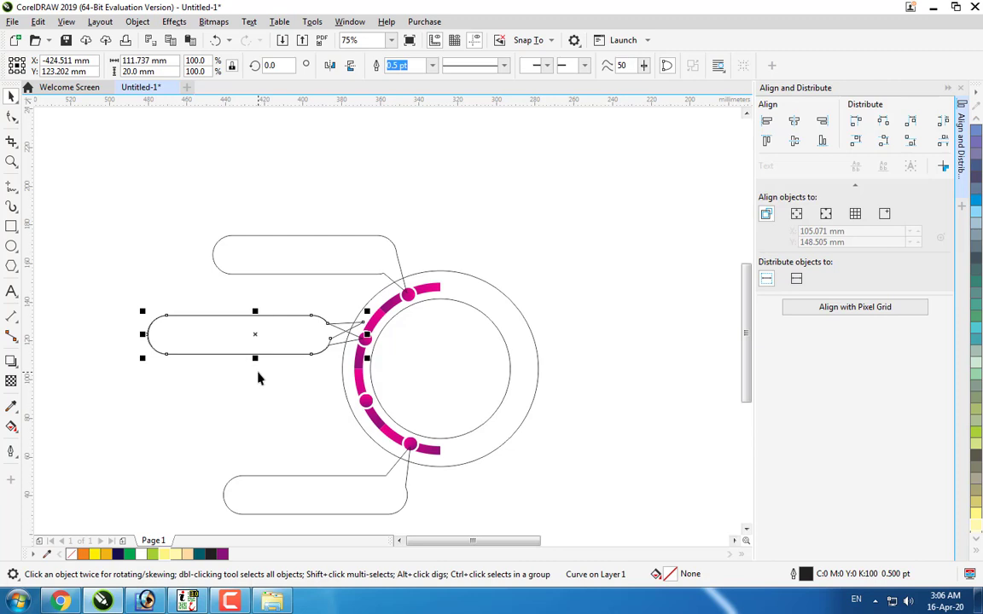
{"action": "key", "text": "ctrl+z"}
{"action": "left_click", "coordinate": [259, 379]}
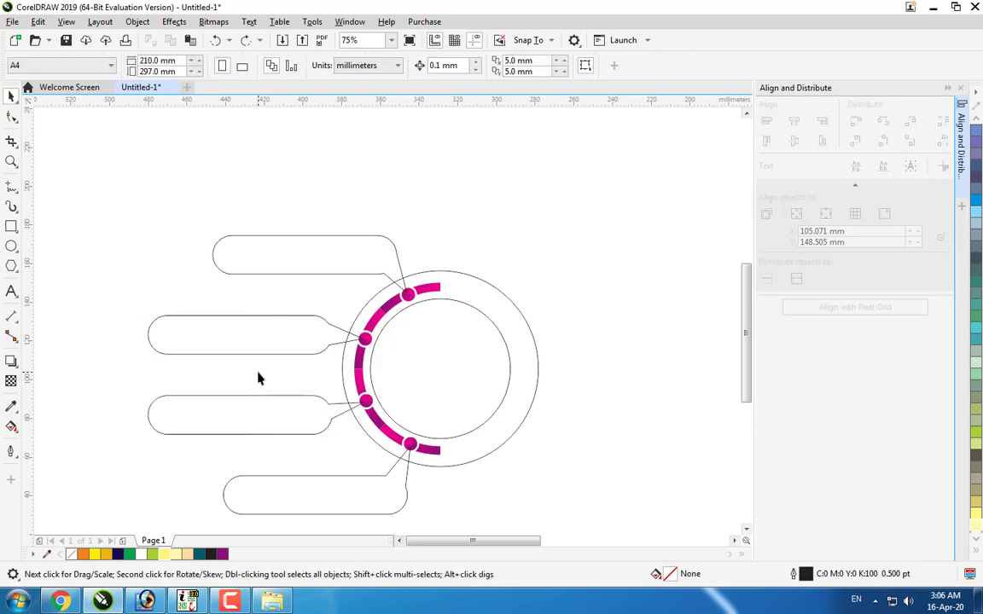
Step: Replace the second callout with a copy of the third one, rotated 180° and mirrored horizontally so its pointer faces the ring
{"action": "left_click", "coordinate": [193, 423]}
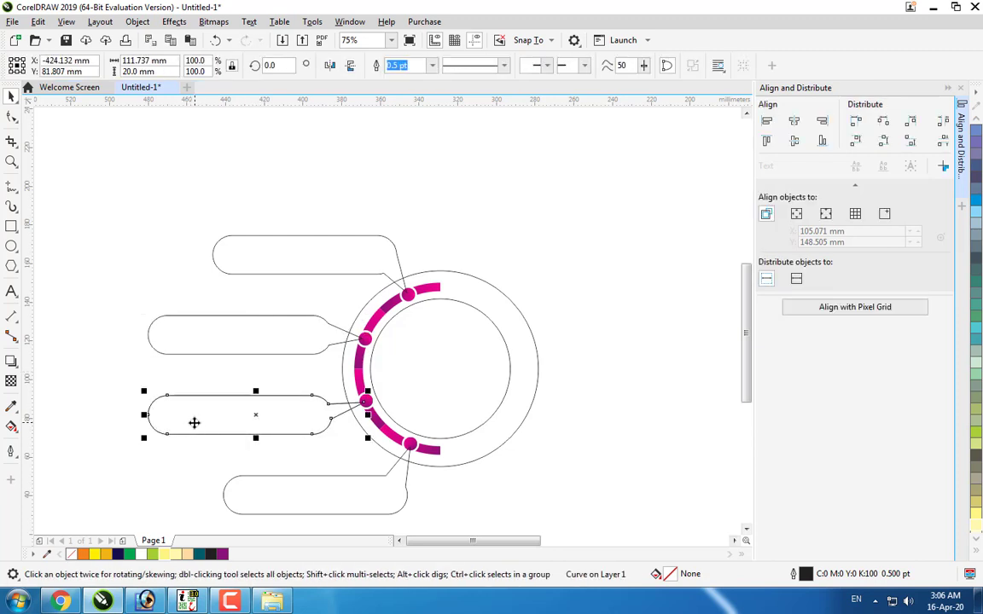
{"action": "left_click_drag", "start_coordinate": [195, 424], "coordinate": [196, 343]}
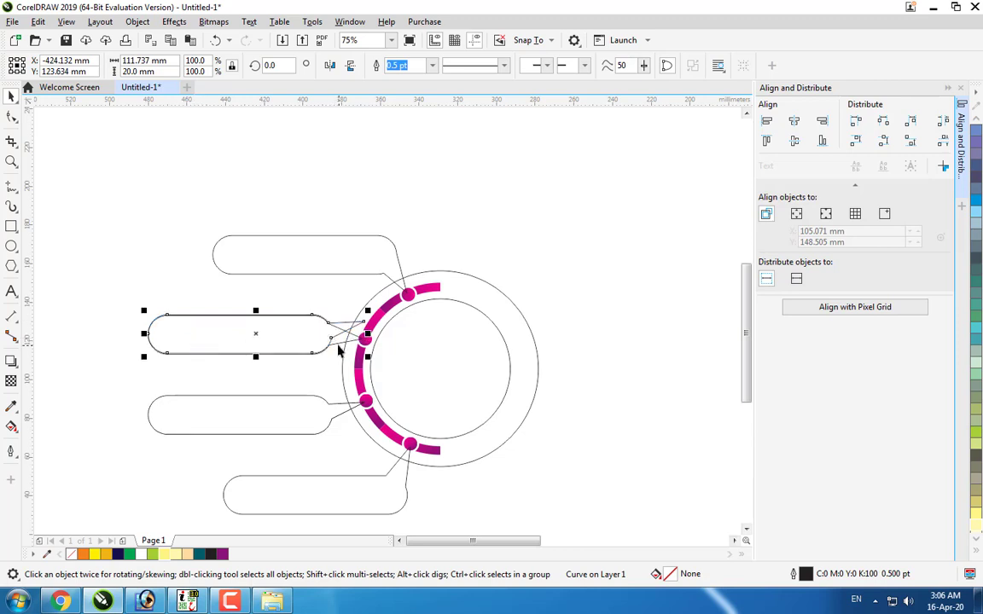
{"action": "left_click", "coordinate": [338, 345]}
{"action": "key", "text": "Delete"}
{"action": "left_click", "coordinate": [237, 335]}
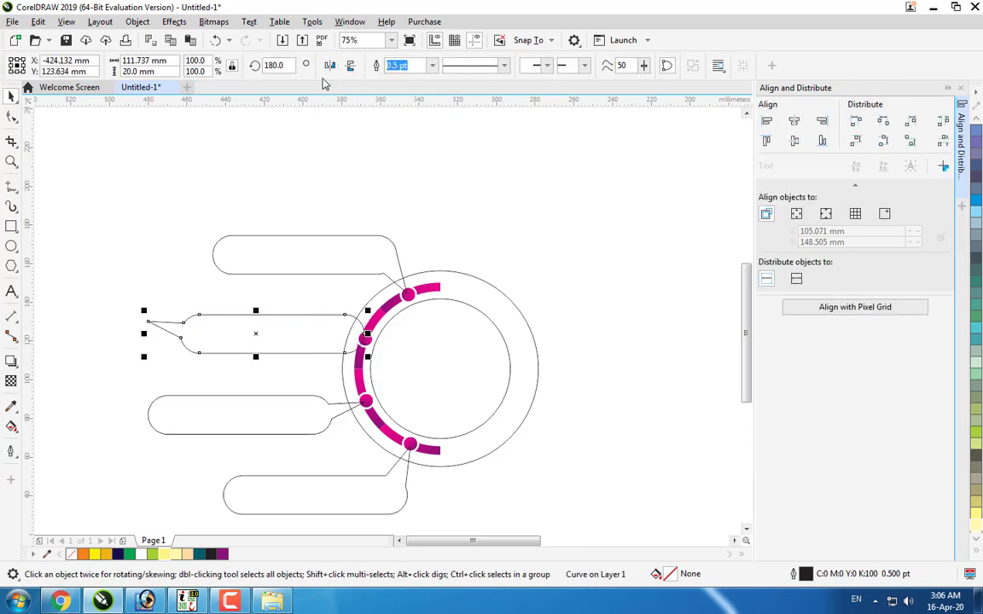
{"action": "left_click", "coordinate": [157, 271]}
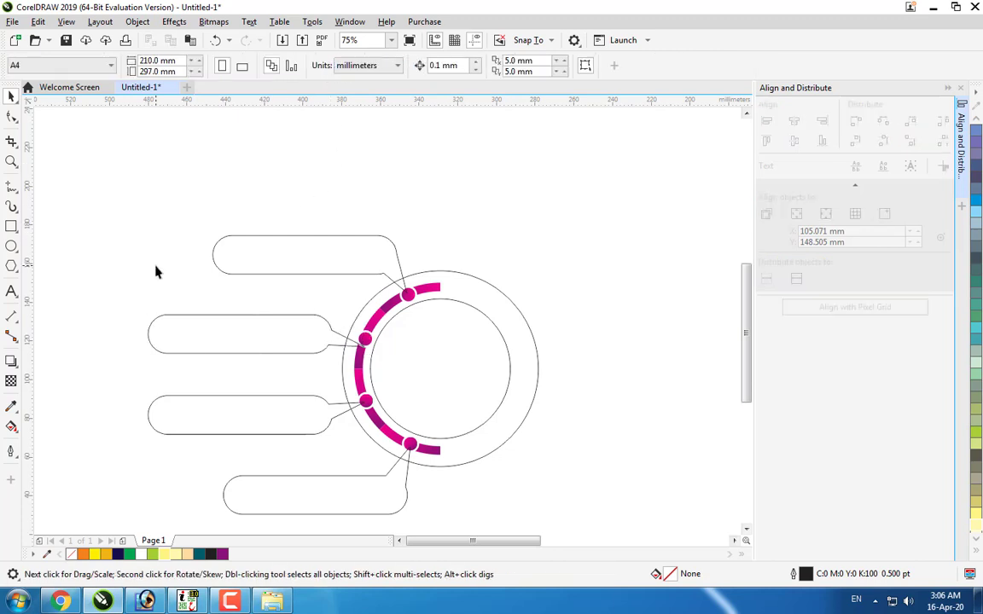
Step: Adjust the second callout's position slightly upward so its pointer tip meets the second dot on the ring
{"action": "left_click", "coordinate": [228, 355]}
{"action": "left_click_drag", "start_coordinate": [241, 340], "coordinate": [243, 337]}
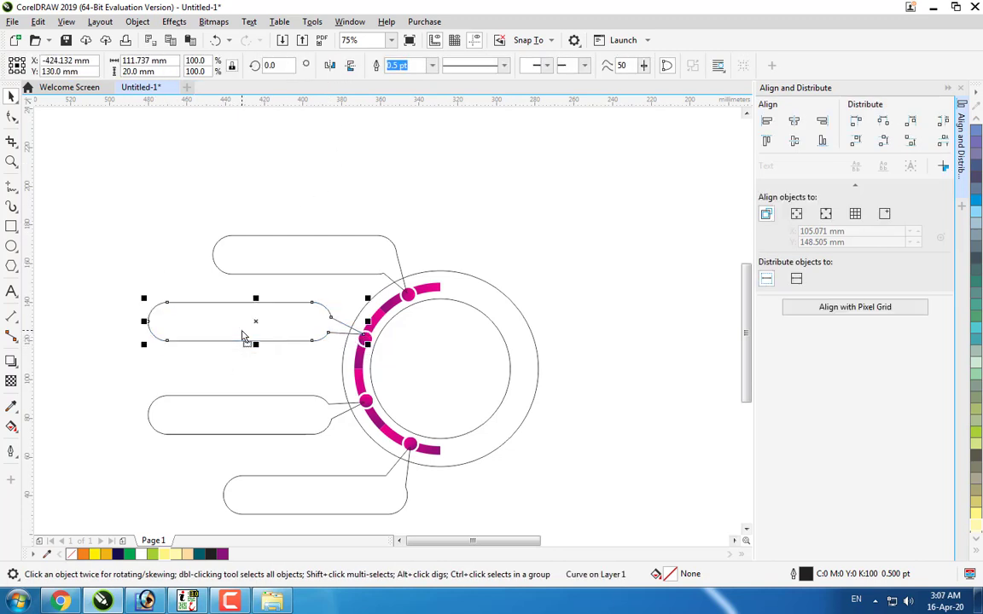
{"action": "key", "text": "Down"}
{"action": "key", "text": "Down"}
{"action": "key", "text": "Down"}
{"action": "key", "text": "Down"}
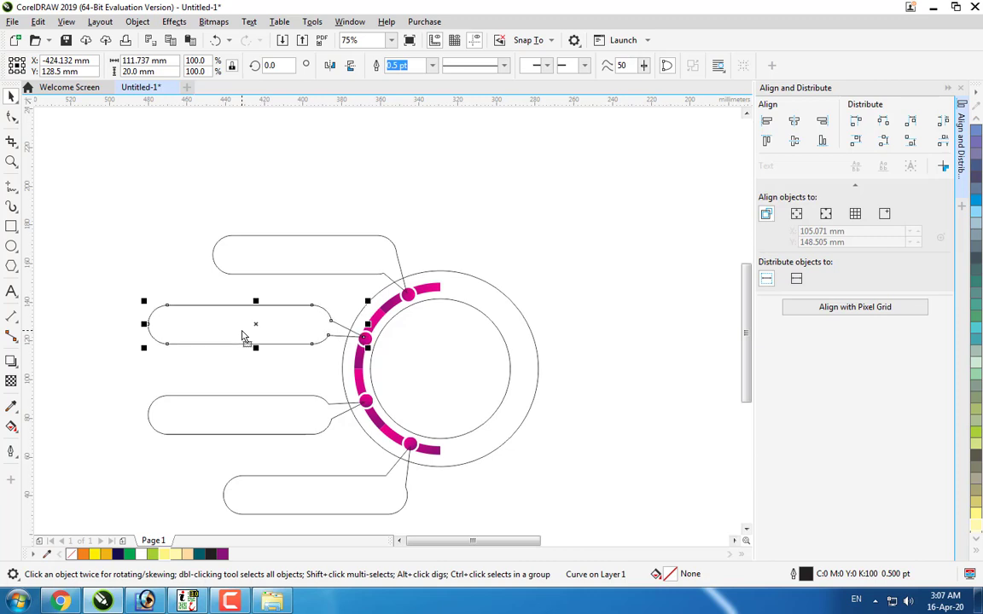
{"action": "left_click_drag", "start_coordinate": [243, 337], "coordinate": [244, 339]}
{"action": "left_click", "coordinate": [383, 522]}
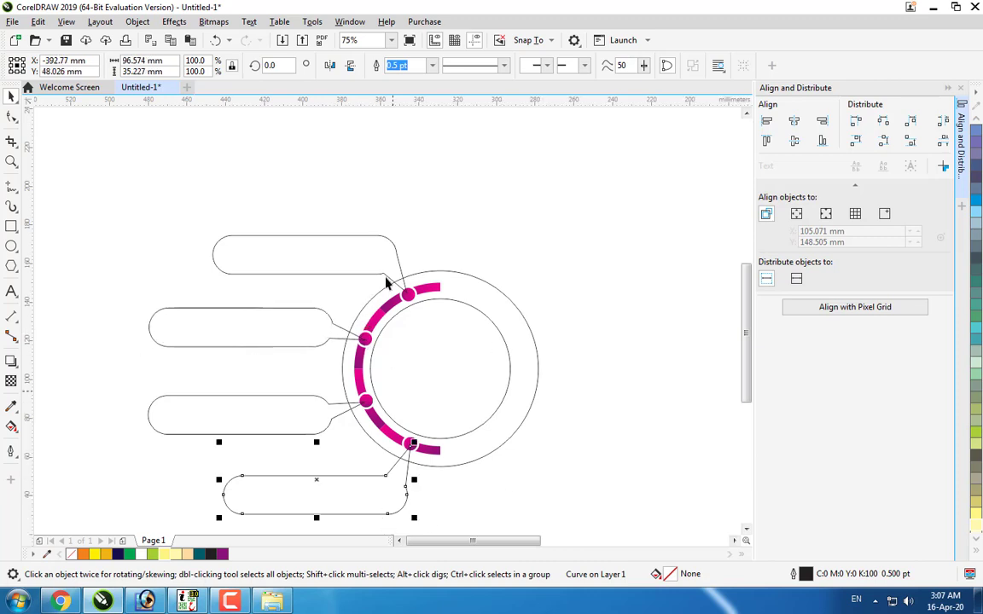
{"action": "left_click", "coordinate": [462, 507]}
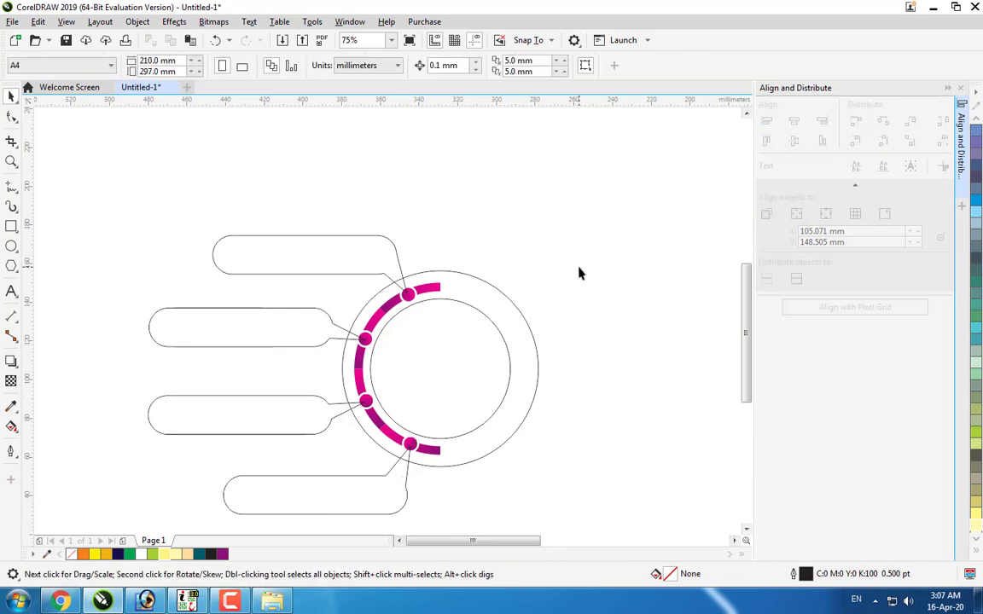
Step: Fill the top callout with a horizontal fountain fill from purple to magenta and remove its outline
{"action": "left_click", "coordinate": [301, 253]}
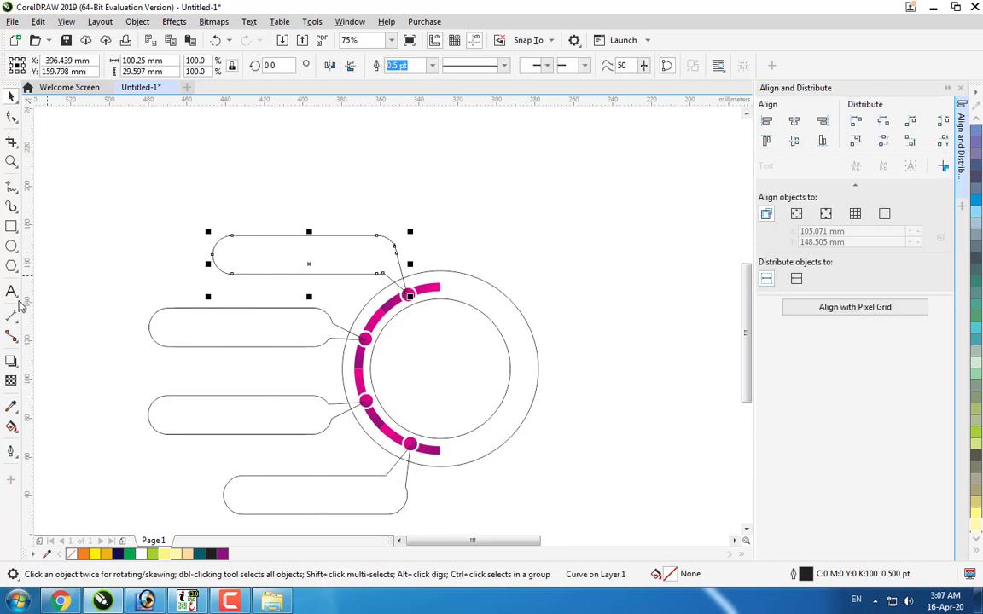
{"action": "left_click", "coordinate": [12, 426]}
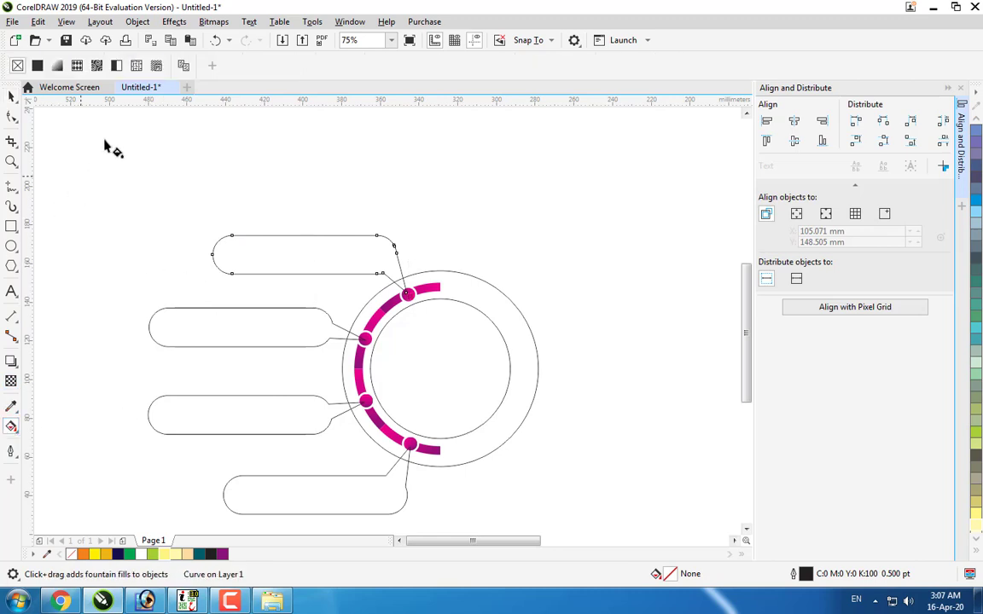
{"action": "left_click", "coordinate": [11, 427]}
{"action": "left_click_drag", "start_coordinate": [217, 258], "coordinate": [395, 264]}
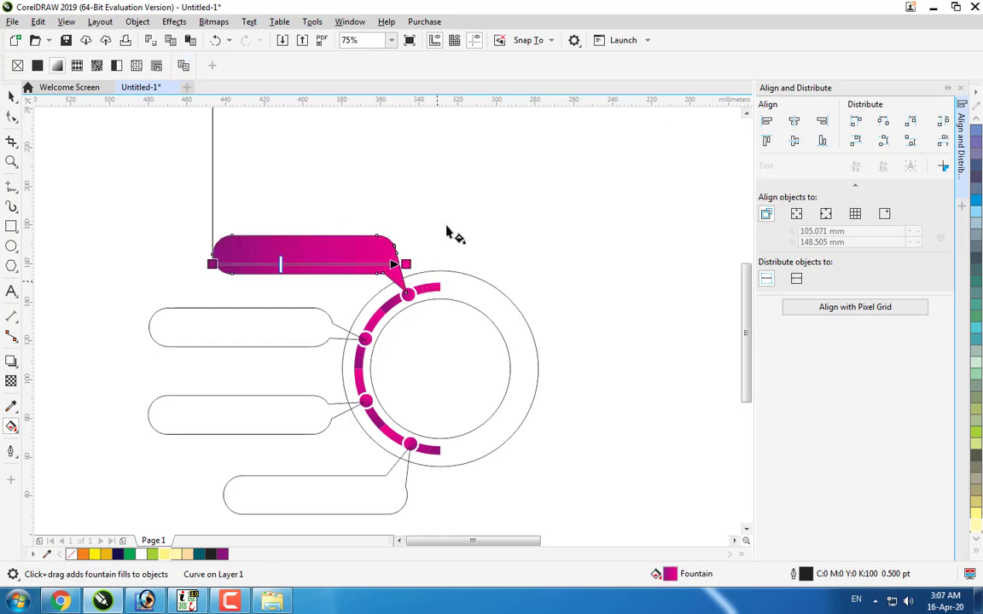
{"action": "key", "text": "space"}
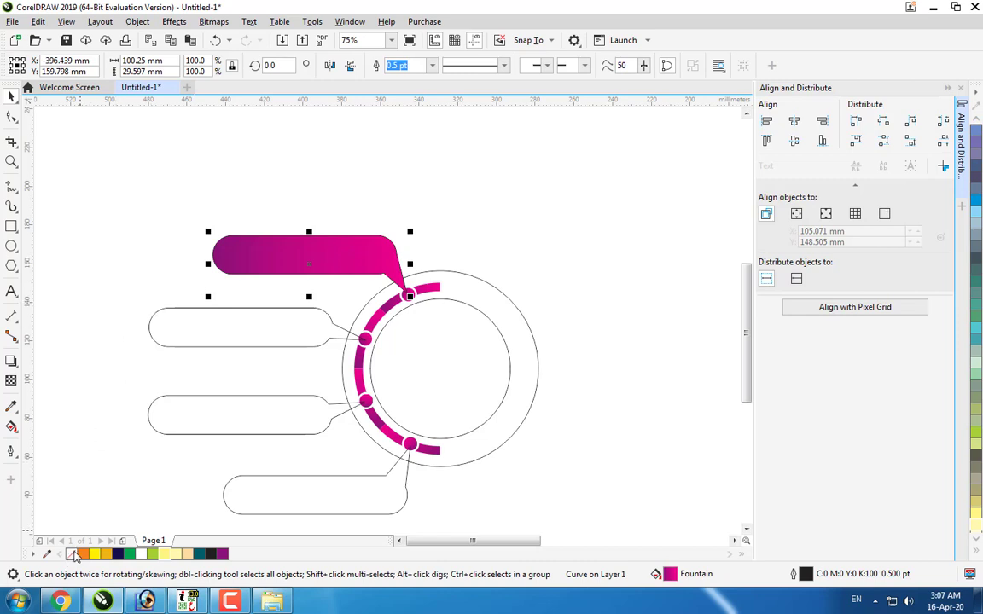
{"action": "left_click", "coordinate": [432, 321]}
Step: Bring the grouped top dot and its white ring in front of the top callout's pointer tip
{"action": "scroll", "coordinate": [412, 295], "scroll_direction": "up", "scroll_amount": 2}
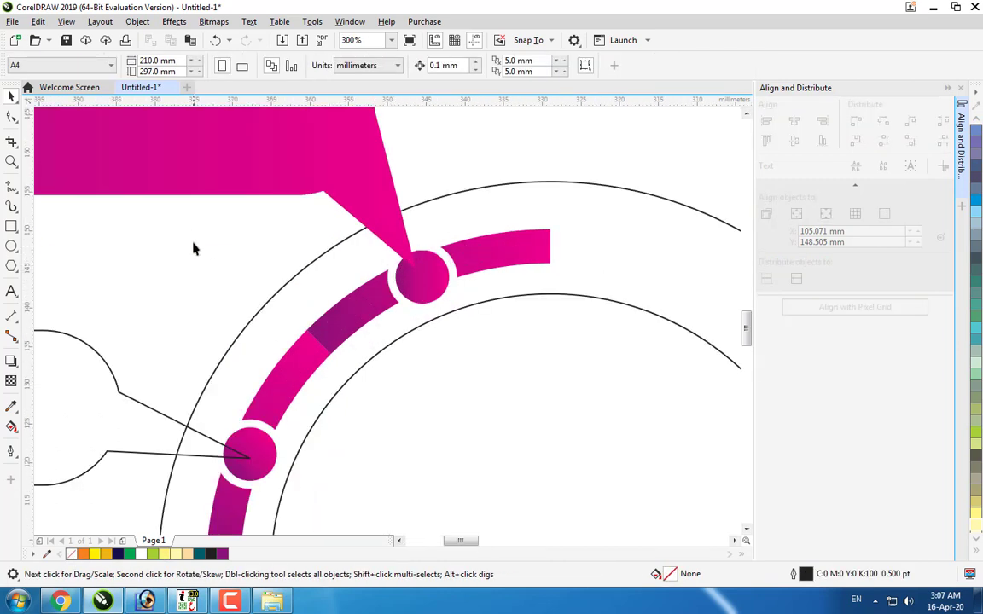
{"action": "left_click_drag", "start_coordinate": [196, 227], "coordinate": [466, 341]}
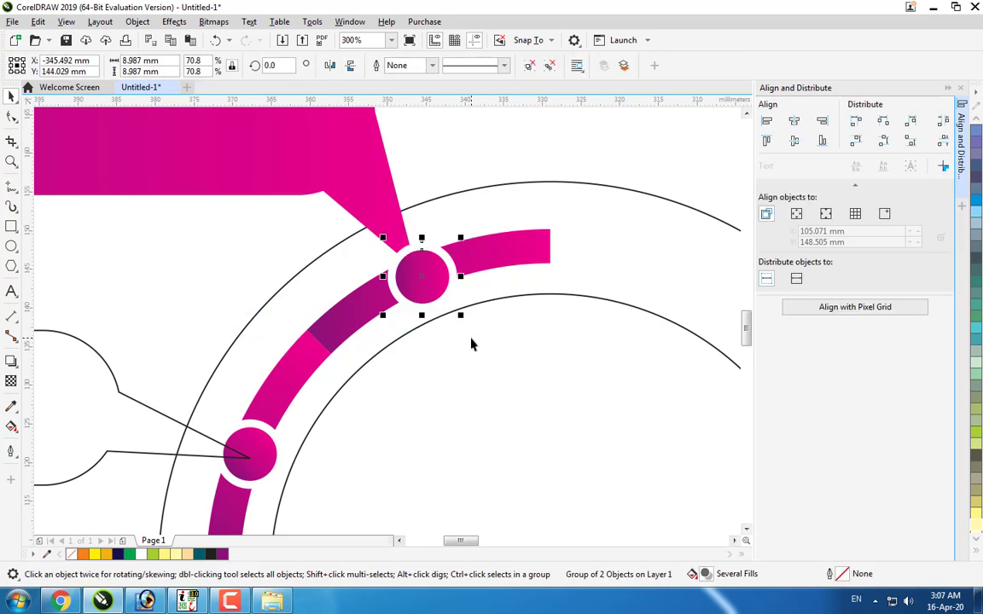
{"action": "scroll", "coordinate": [410, 248], "scroll_direction": "down", "scroll_amount": 2}
{"action": "left_click", "coordinate": [442, 244]}
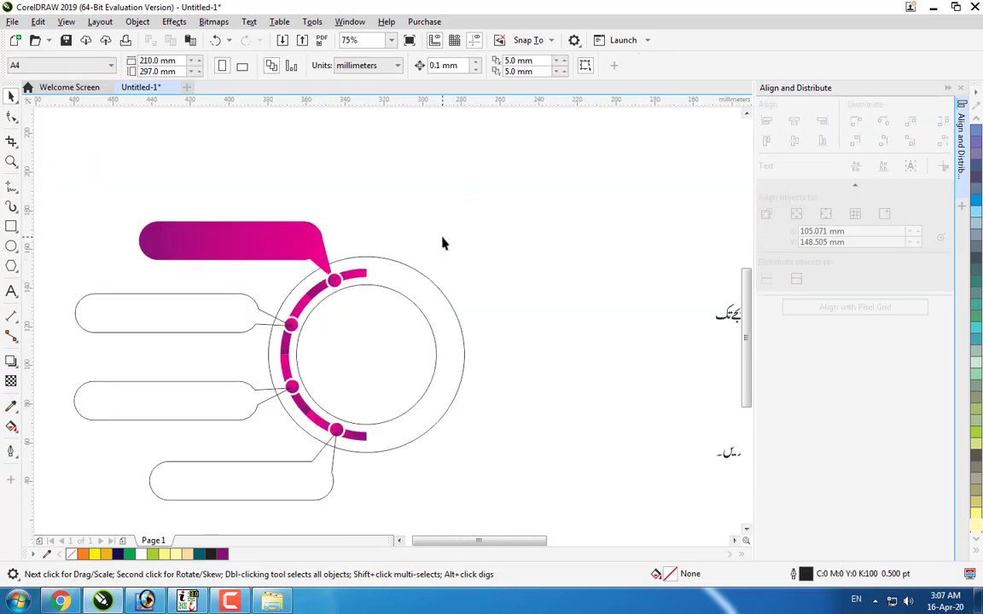
Step: Copy the top callout's purple-to-magenta fountain fill onto the third callout
{"action": "scroll", "coordinate": [369, 437], "scroll_direction": "down", "scroll_amount": 1}
{"action": "scroll", "coordinate": [395, 334], "scroll_direction": "up", "scroll_amount": 1}
{"action": "left_click", "coordinate": [422, 317]}
{"action": "scroll", "coordinate": [420, 320], "scroll_direction": "up", "scroll_amount": 1}
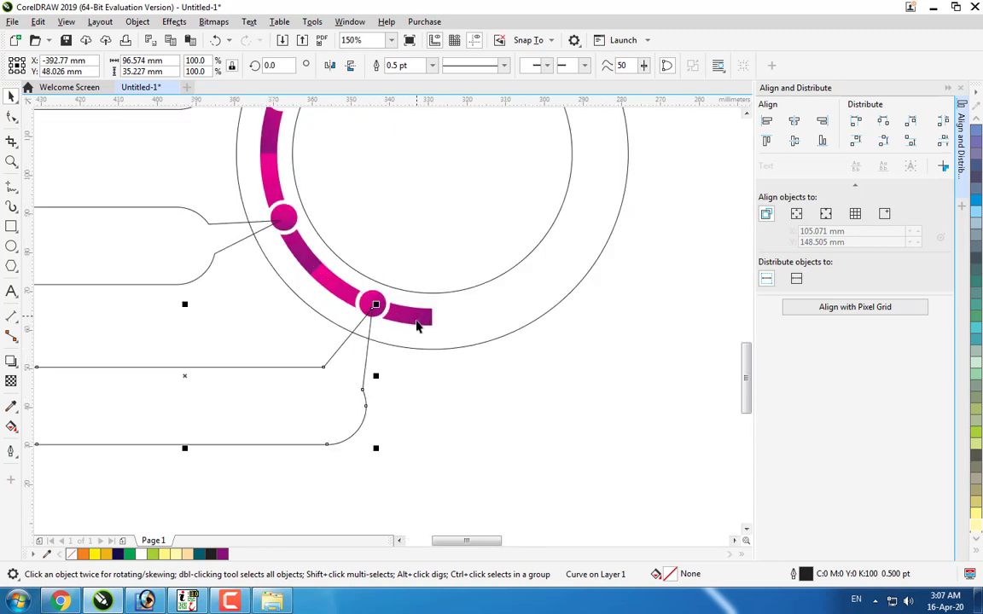
{"action": "scroll", "coordinate": [418, 325], "scroll_direction": "down", "scroll_amount": 1}
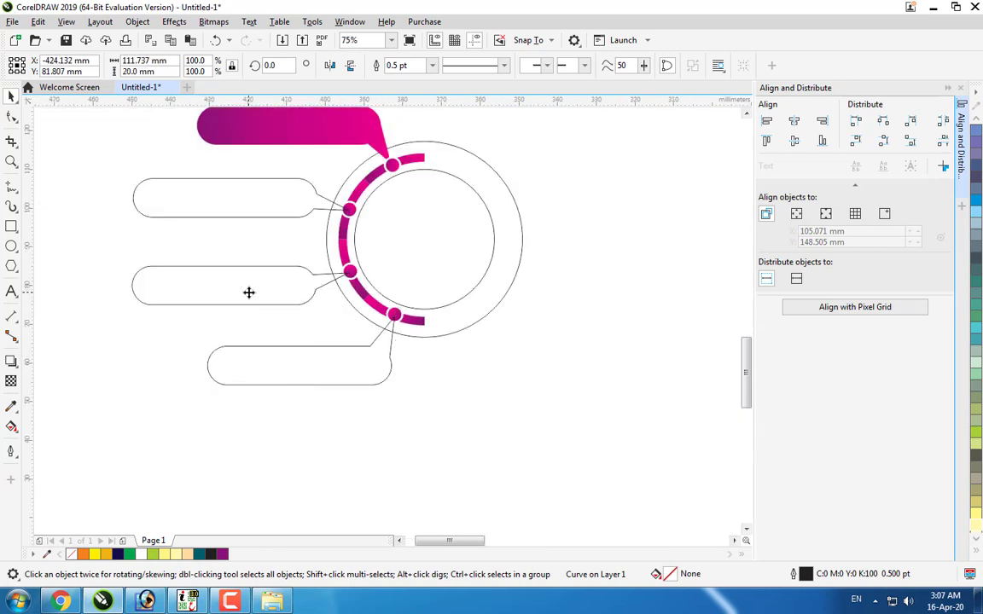
{"action": "scroll", "coordinate": [248, 293], "scroll_direction": "up", "scroll_amount": 1}
{"action": "scroll", "coordinate": [52, 280], "scroll_direction": "down", "scroll_amount": 1}
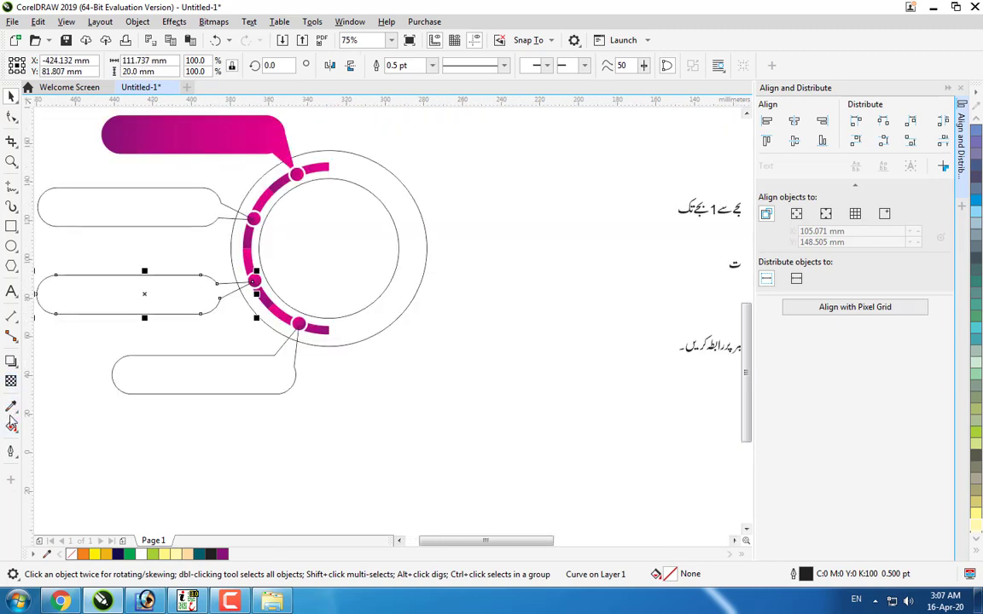
{"action": "left_click", "coordinate": [11, 425]}
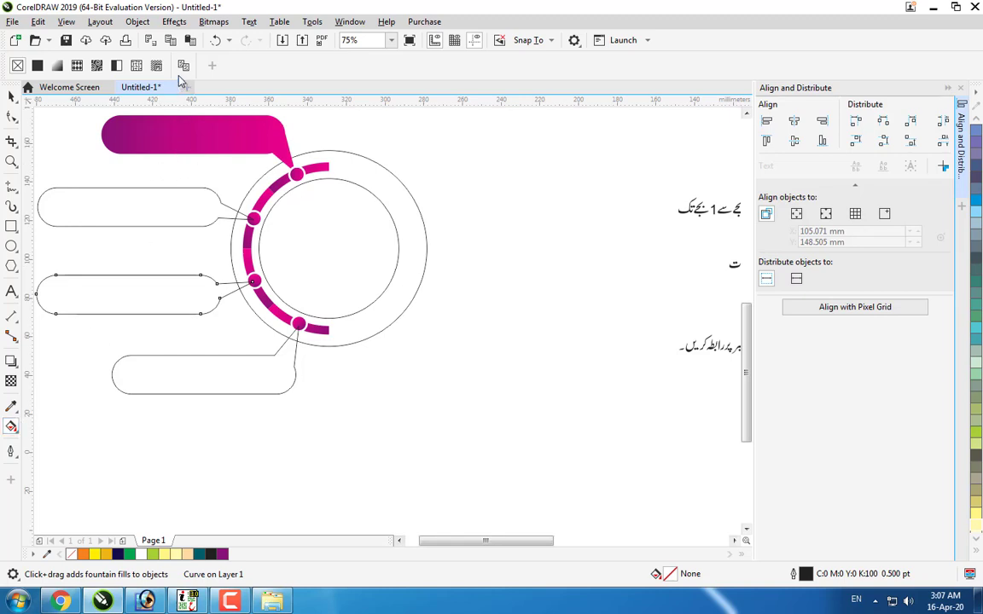
{"action": "left_click", "coordinate": [183, 66]}
{"action": "left_click", "coordinate": [192, 130]}
{"action": "left_click", "coordinate": [11, 97]}
{"action": "left_click", "coordinate": [224, 196]}
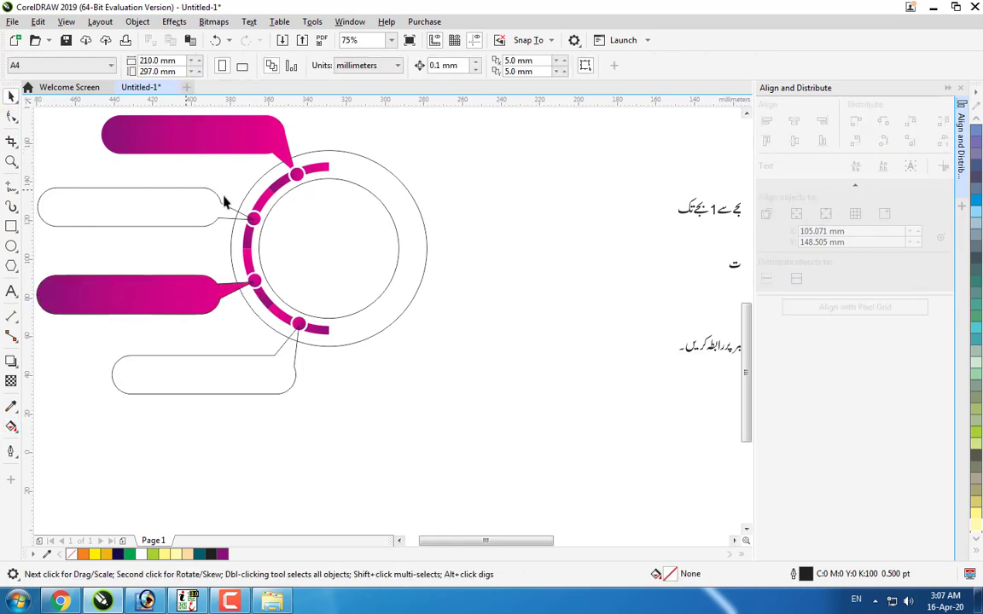
Step: Change the start color of the second ring segment's fountain fill to dark blue, C100 M98 Y13 K13
{"action": "scroll", "coordinate": [225, 201], "scroll_direction": "up", "scroll_amount": 2}
{"action": "left_click", "coordinate": [288, 202]}
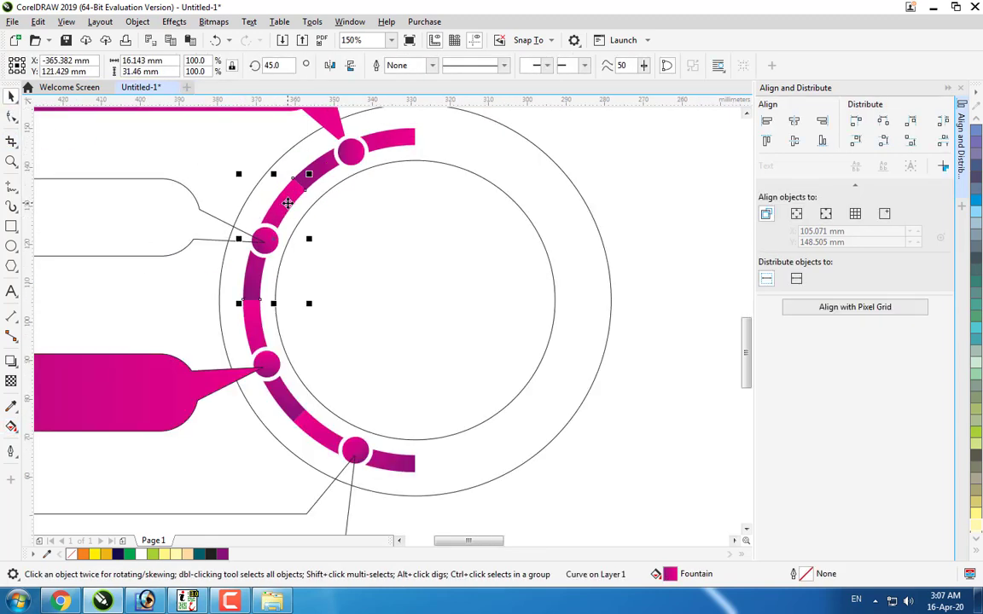
{"action": "key", "text": "F11"}
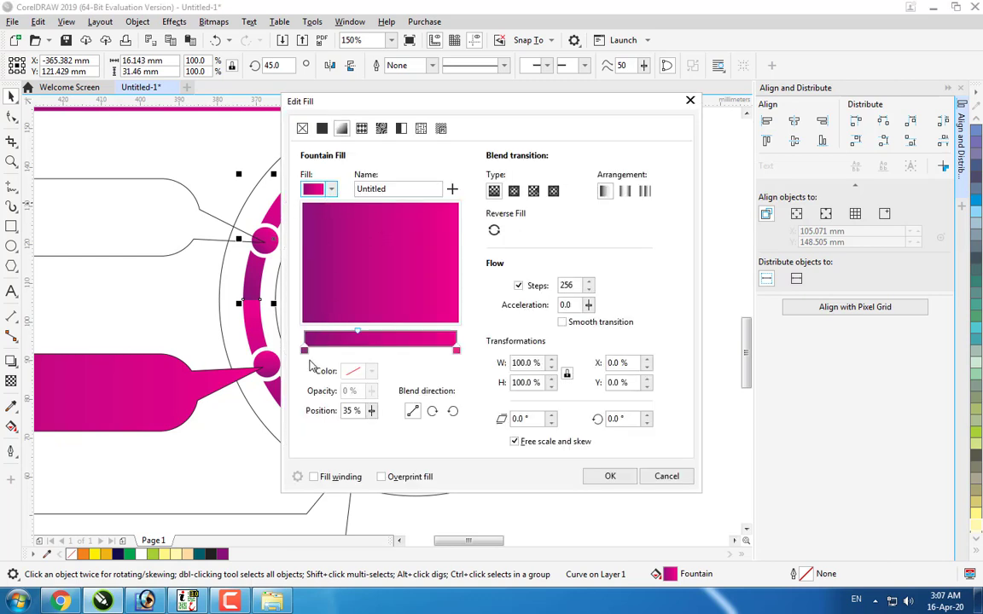
{"action": "left_click", "coordinate": [304, 349]}
{"action": "left_click", "coordinate": [371, 371]}
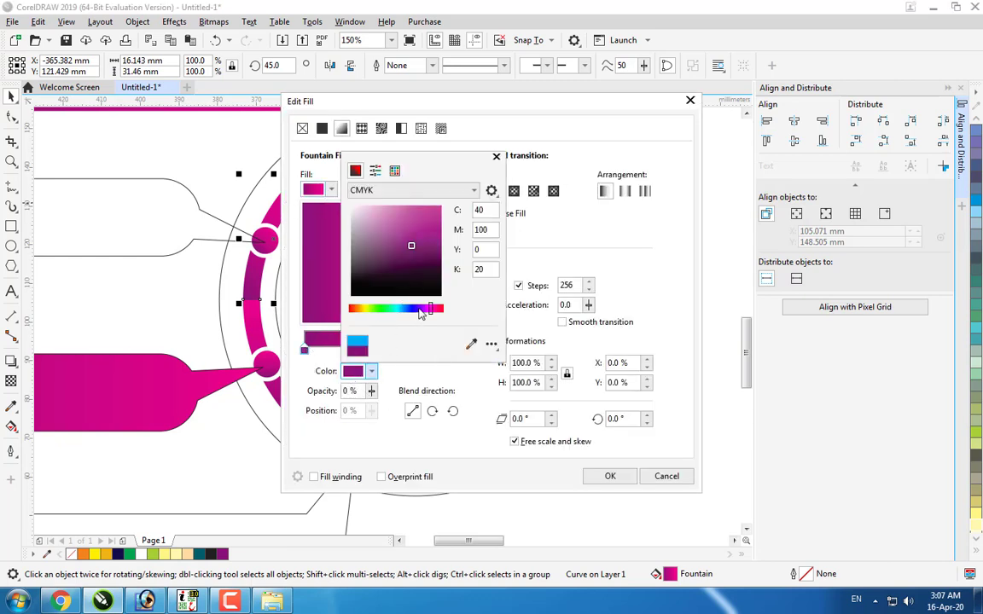
{"action": "left_click", "coordinate": [411, 309]}
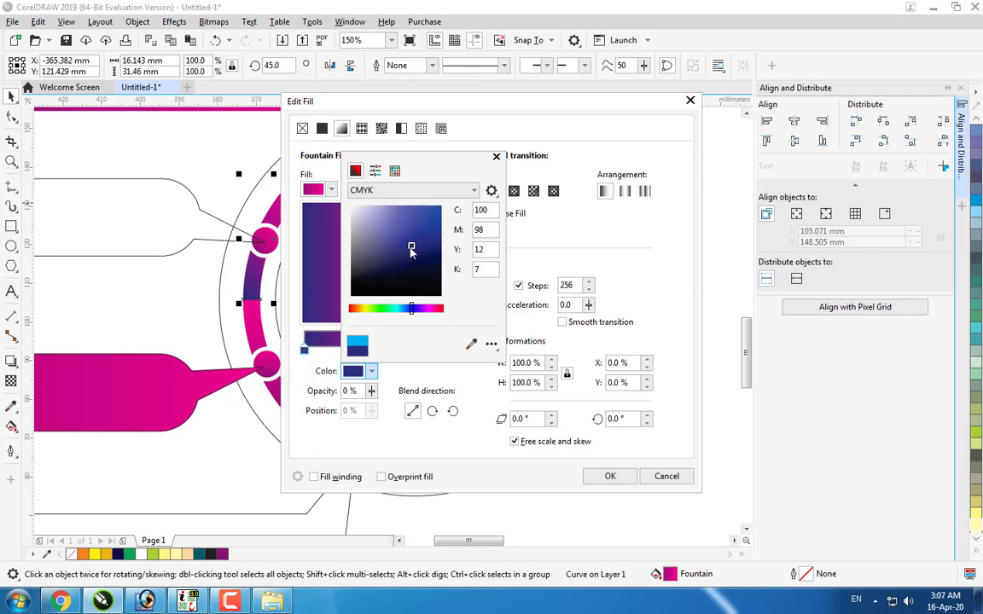
{"action": "left_click_drag", "start_coordinate": [411, 249], "coordinate": [411, 254]}
{"action": "left_click", "coordinate": [529, 234]}
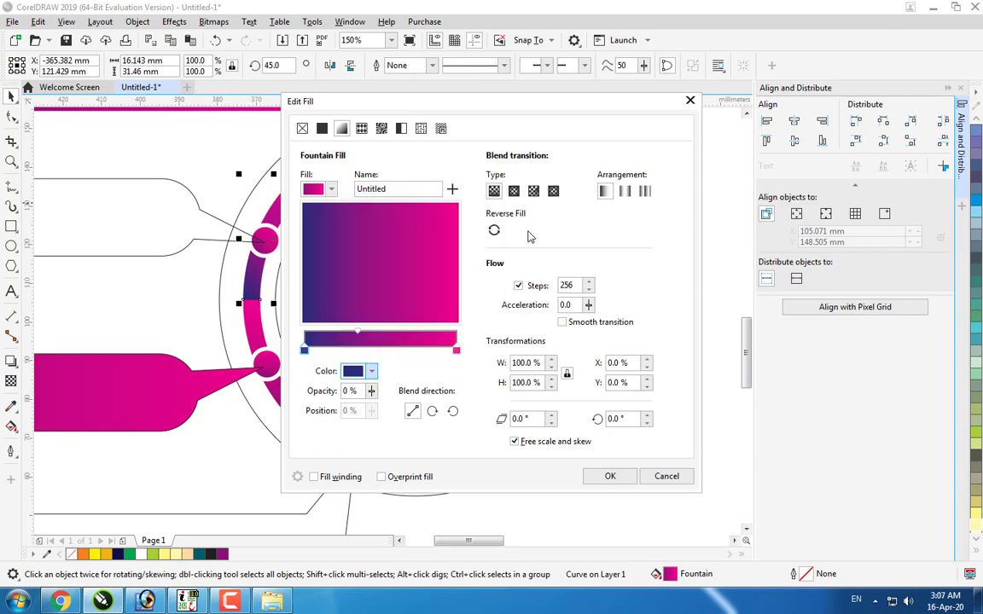
Step: Set the end color of the second ring segment's fountain fill to lighter blue, C75 M38 Y0 K0, and apply it
{"action": "left_click", "coordinate": [457, 349]}
{"action": "left_click", "coordinate": [363, 372]}
{"action": "left_click", "coordinate": [371, 371]}
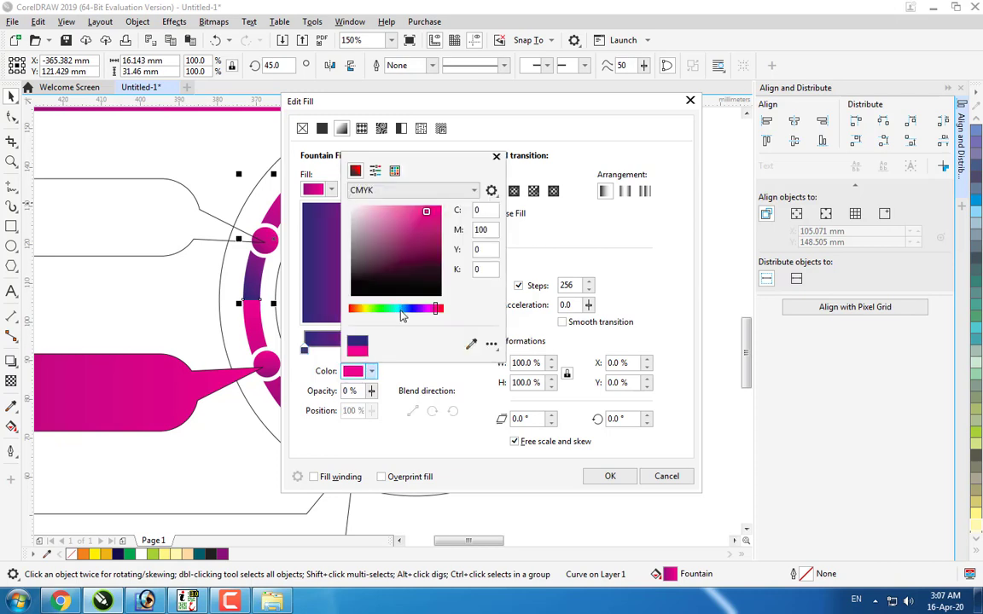
{"action": "left_click", "coordinate": [404, 308]}
{"action": "left_click", "coordinate": [440, 213]}
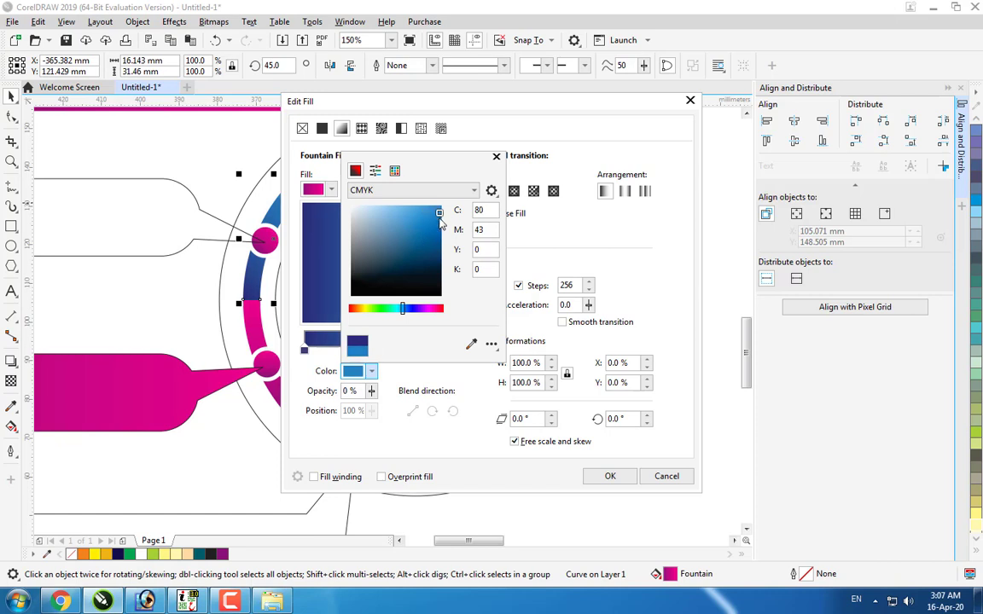
{"action": "mouse_move", "coordinate": [440, 224]}
{"action": "left_mouse_down"}
{"action": "mouse_move", "coordinate": [429, 230]}
{"action": "mouse_move", "coordinate": [383, 205]}
{"action": "left_mouse_up"}
{"action": "left_click", "coordinate": [610, 476]}
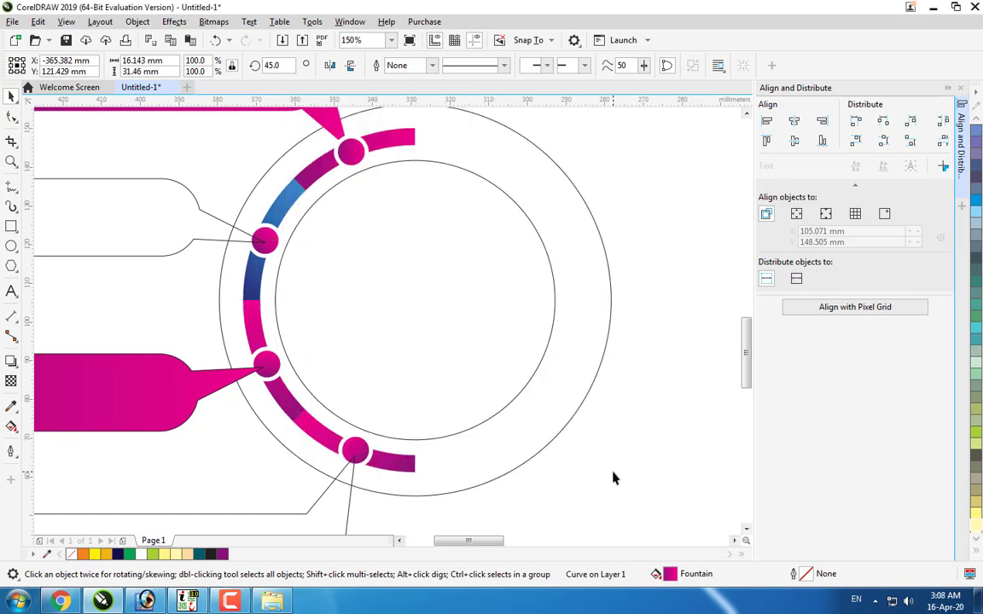
Step: Copy the blue fountain fill from the second ring segment onto the second dot
{"action": "left_click", "coordinate": [272, 239]}
{"action": "left_click", "coordinate": [270, 240]}
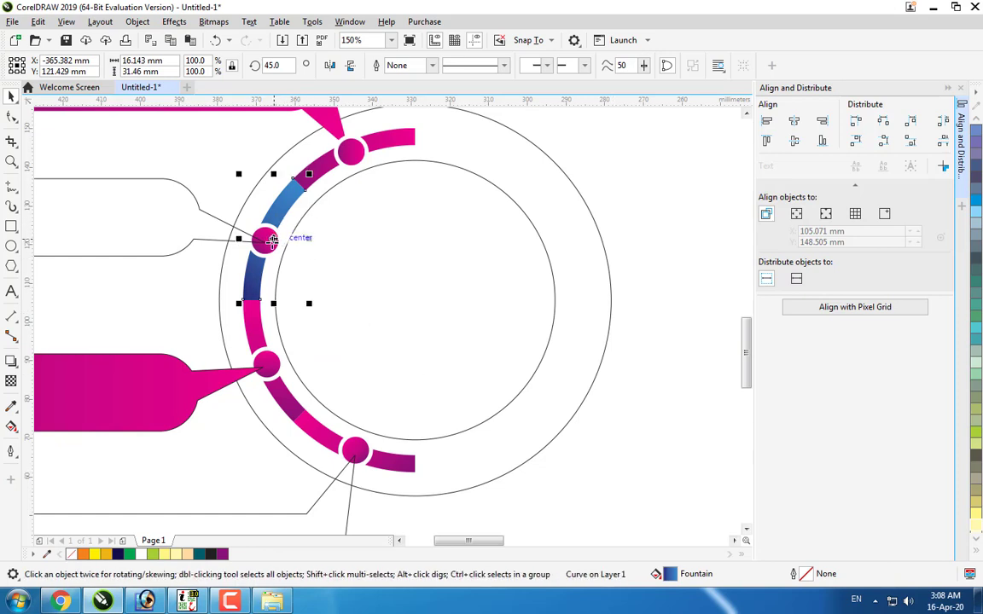
{"action": "left_click", "coordinate": [264, 249]}
{"action": "left_click", "coordinate": [265, 248]}
{"action": "scroll", "coordinate": [265, 246], "scroll_direction": "up", "scroll_amount": 2}
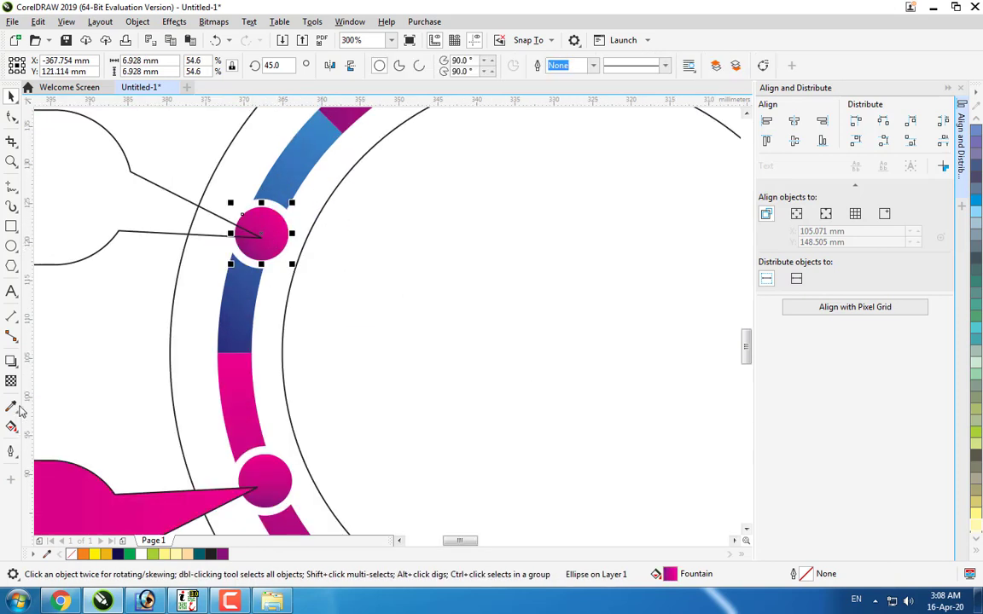
{"action": "left_click", "coordinate": [17, 433]}
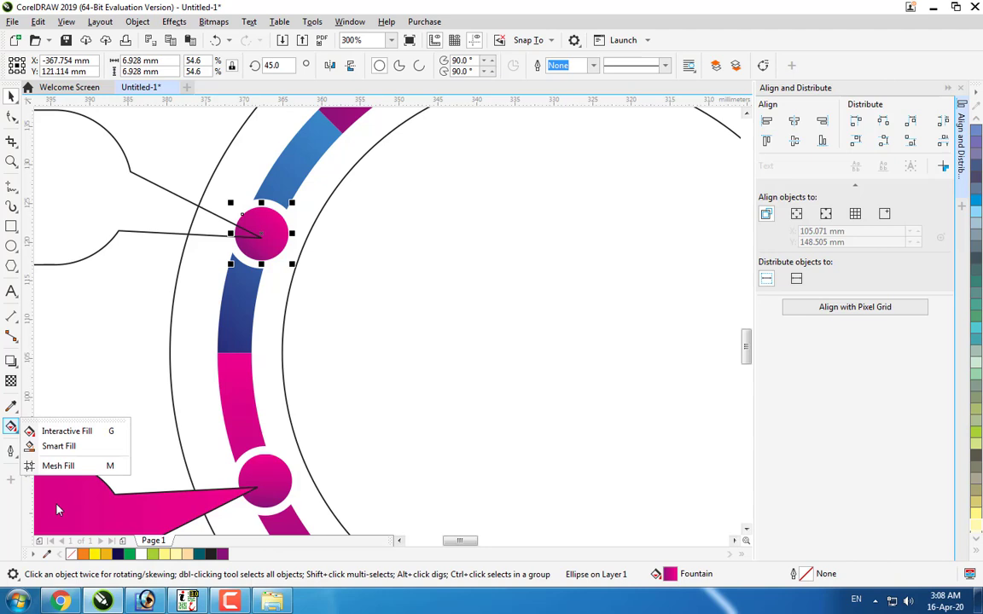
{"action": "left_click", "coordinate": [52, 431]}
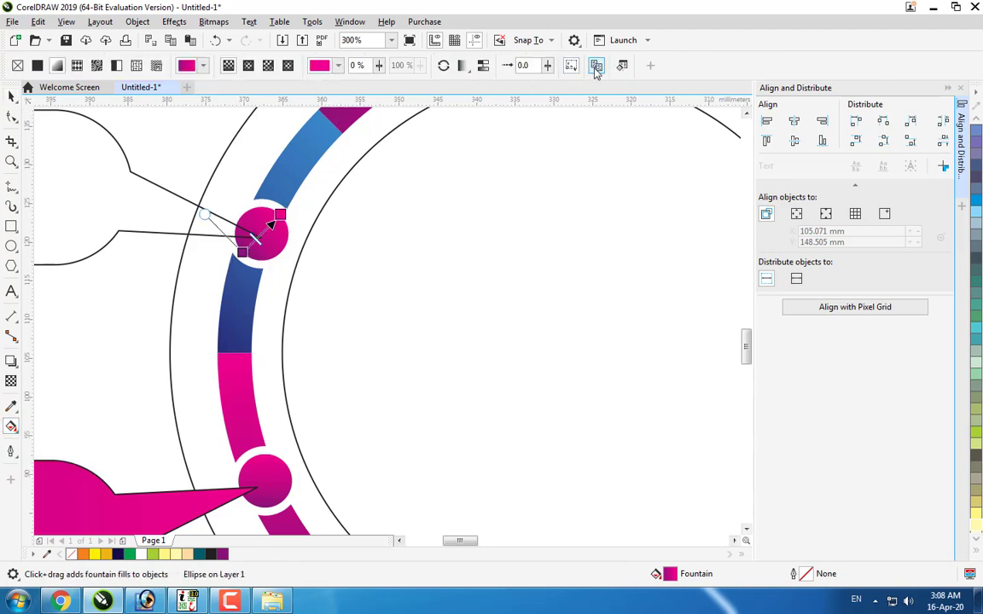
{"action": "left_click", "coordinate": [596, 65]}
{"action": "left_click", "coordinate": [289, 155]}
{"action": "left_click", "coordinate": [11, 97]}
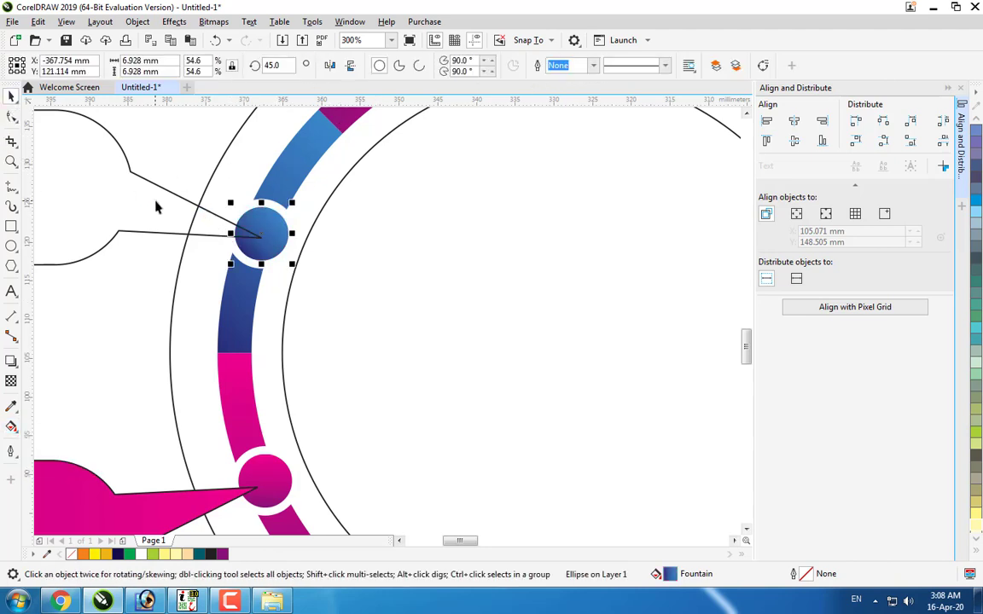
Step: Fill the second callout with the blue fountain fill copied from the second ring segment
{"action": "scroll", "coordinate": [153, 204], "scroll_direction": "down", "scroll_amount": 2}
{"action": "left_click", "coordinate": [99, 177]}
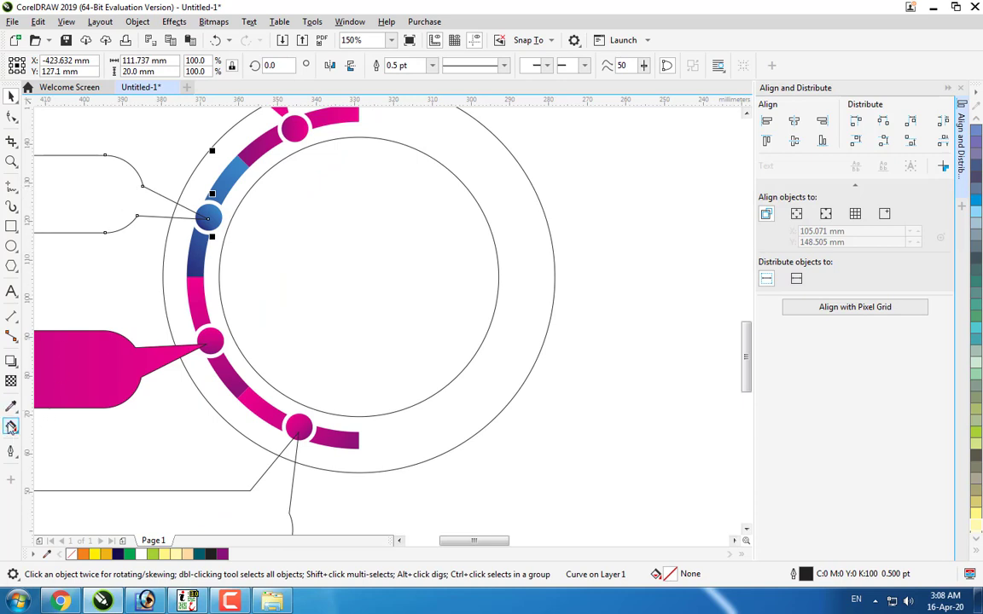
{"action": "left_click", "coordinate": [11, 427]}
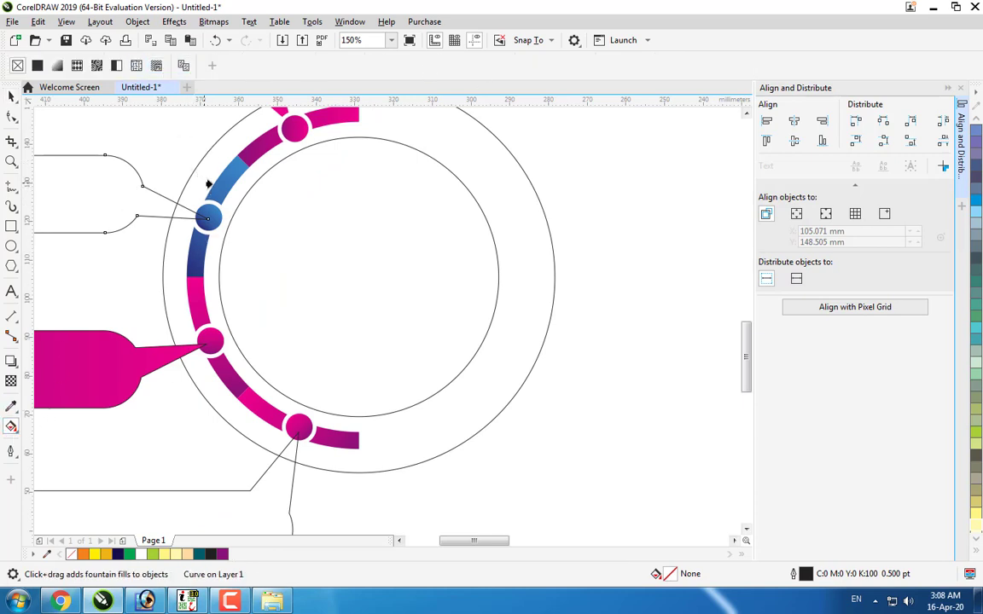
{"action": "left_click", "coordinate": [219, 183]}
{"action": "left_click", "coordinate": [11, 96]}
{"action": "left_click", "coordinate": [164, 142]}
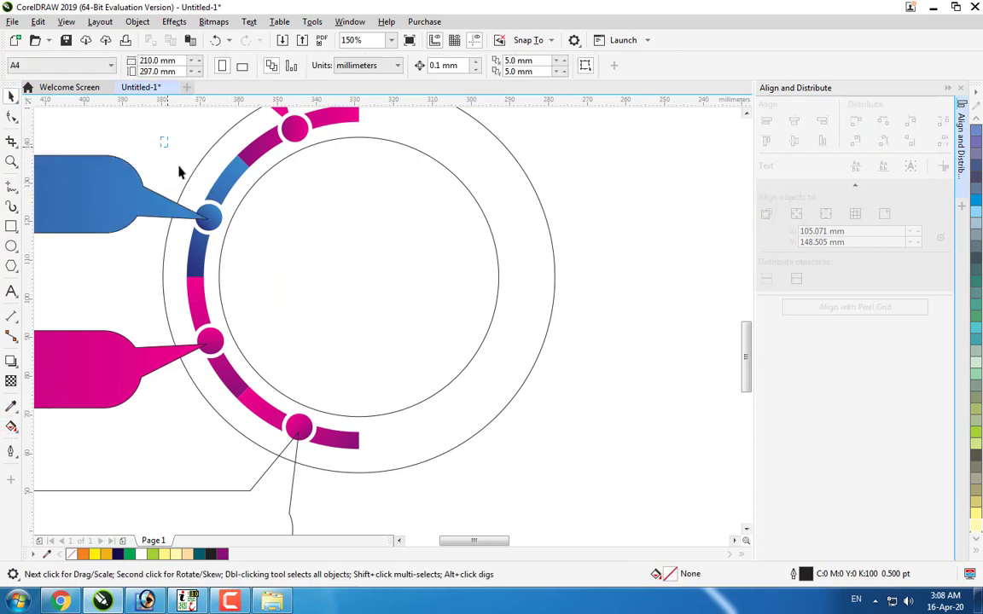
Step: Bring the second dot and its white ring in front of the blue callout's pointer tip
{"action": "left_click_drag", "start_coordinate": [179, 173], "coordinate": [228, 258]}
{"action": "scroll", "coordinate": [358, 271], "scroll_direction": "down", "scroll_amount": 2}
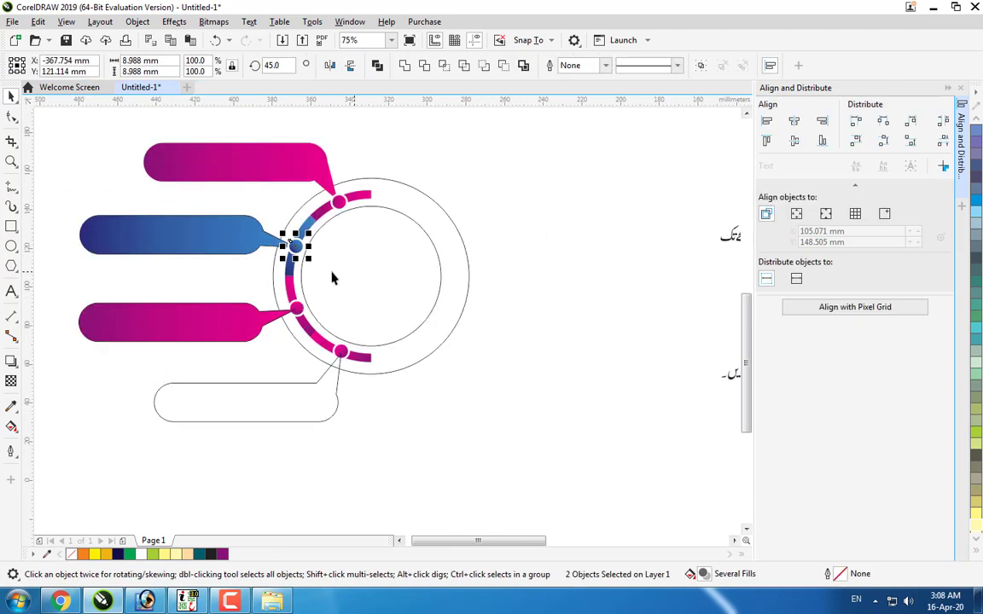
{"action": "scroll", "coordinate": [211, 239], "scroll_direction": "up", "scroll_amount": 2}
Step: Set the start color of the second callout's fountain fill to C100 M80 Y0 K0
{"action": "left_click", "coordinate": [218, 235]}
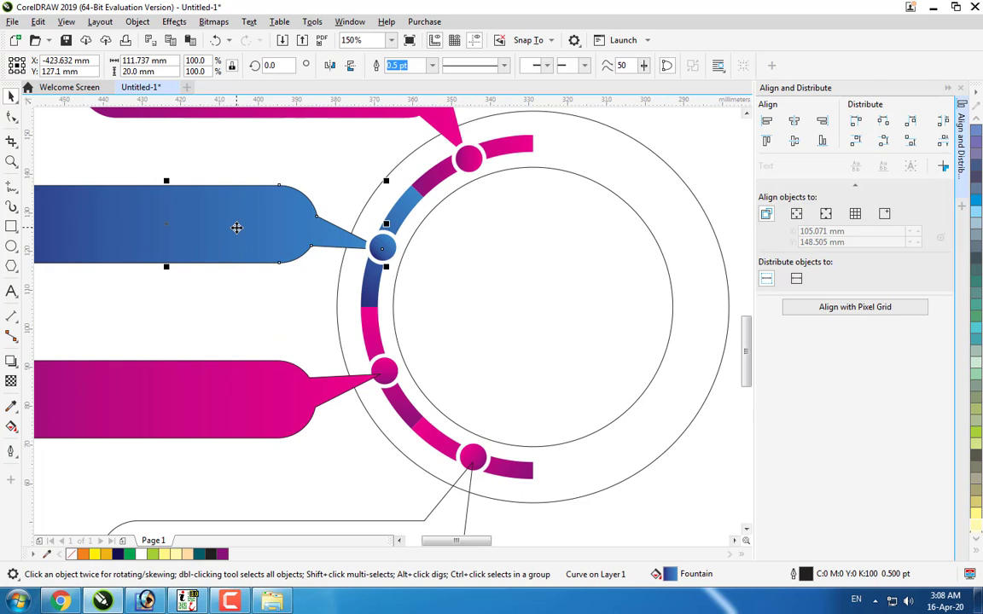
{"action": "key", "text": "F11"}
{"action": "left_click", "coordinate": [305, 349]}
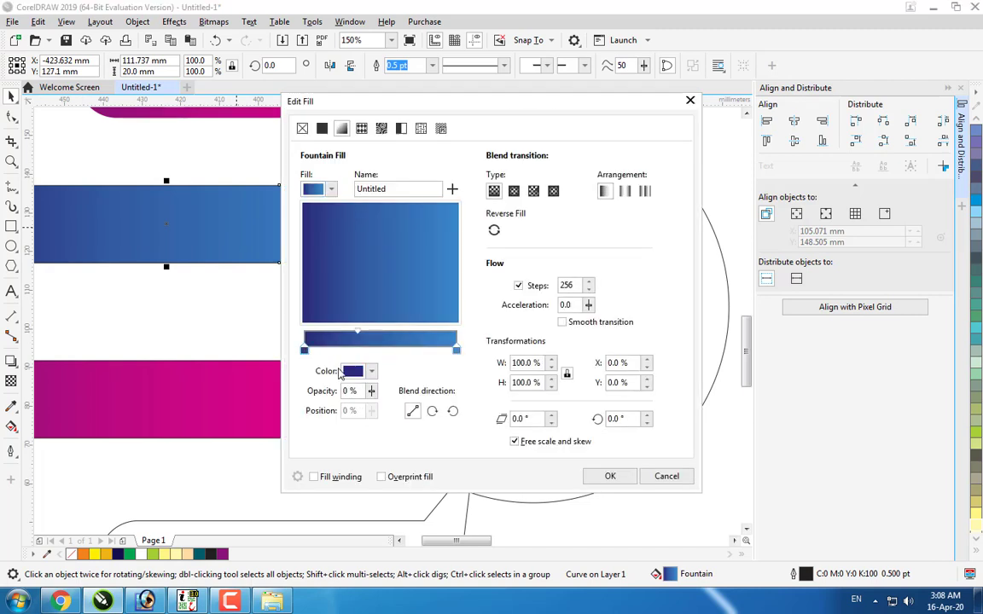
{"action": "left_click", "coordinate": [352, 371]}
{"action": "double_click", "coordinate": [493, 210]}
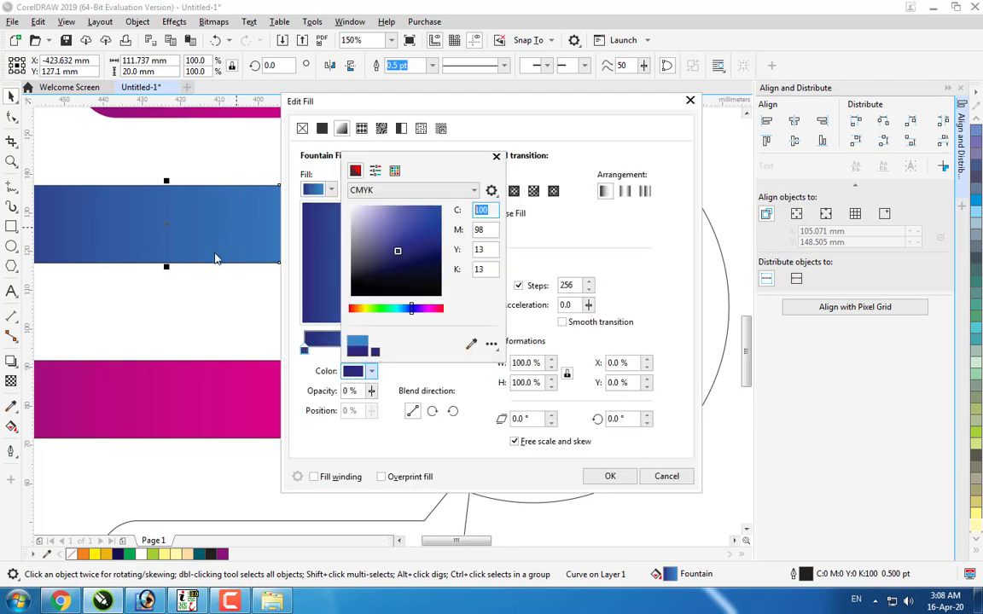
{"action": "key", "text": "Tab"}
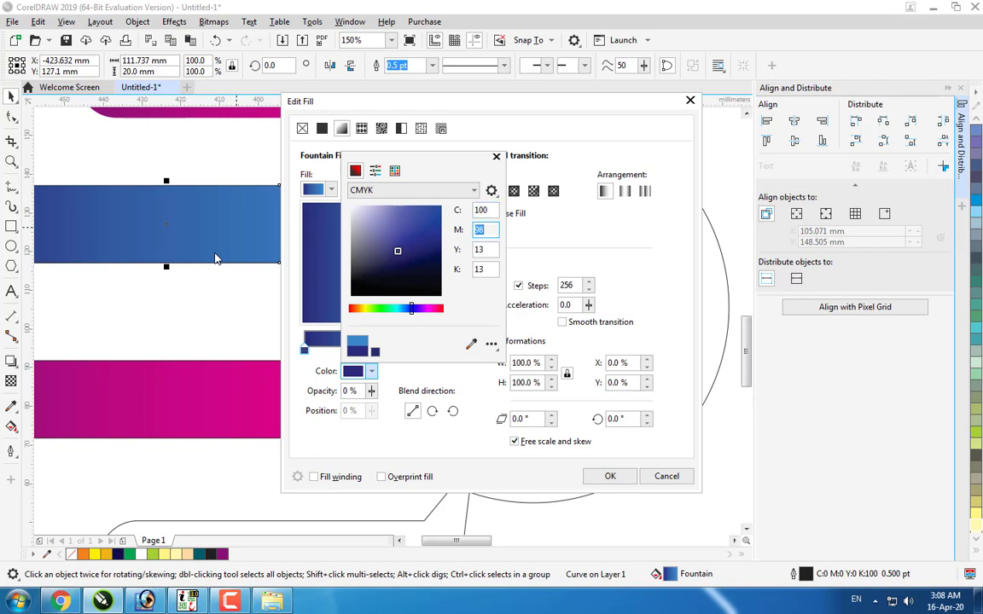
{"action": "key", "text": "Tab"}
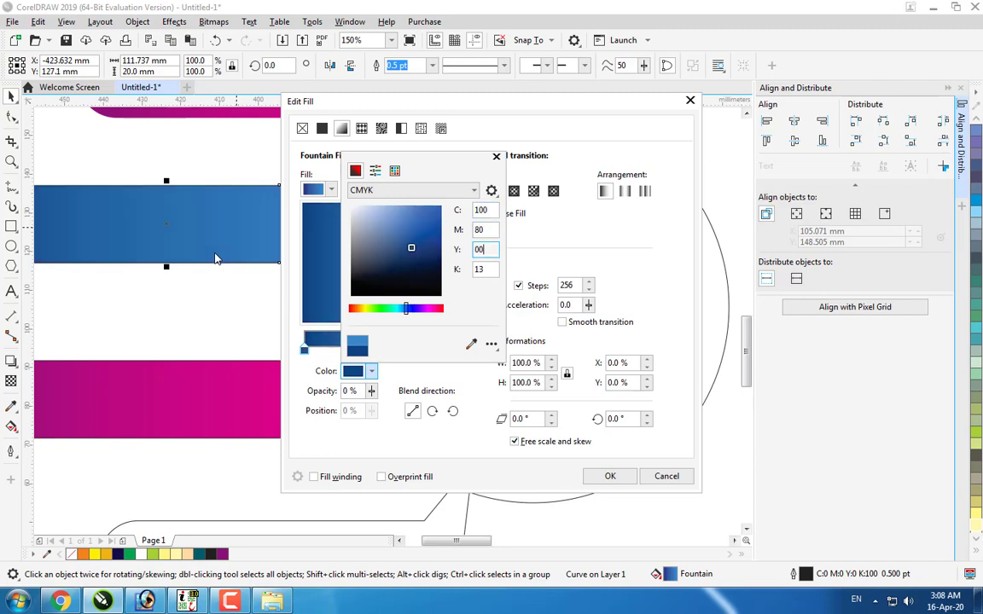
{"action": "key", "text": "Tab"}
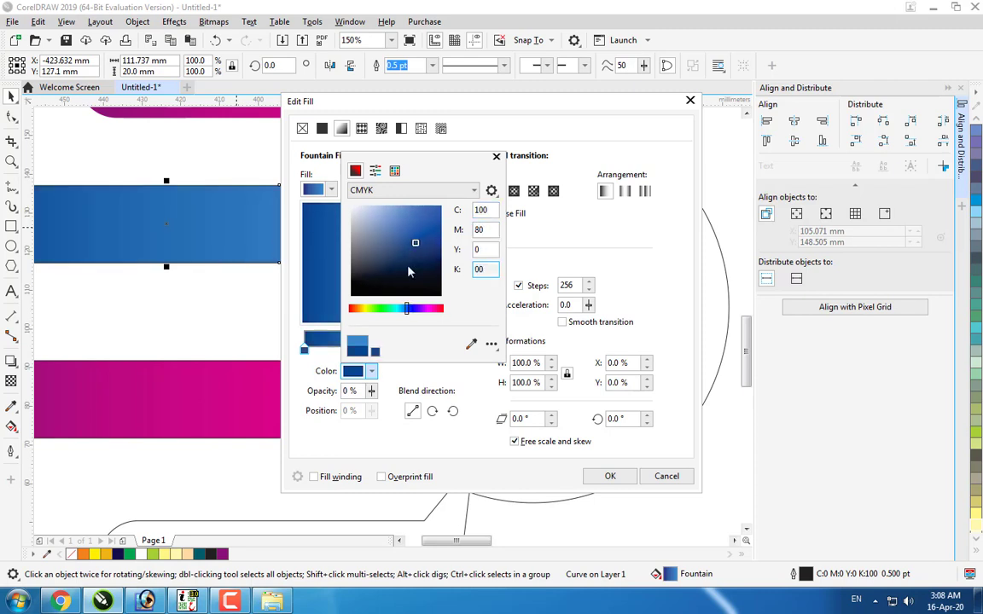
{"action": "key", "text": "Return"}
{"action": "left_click", "coordinate": [453, 355]}
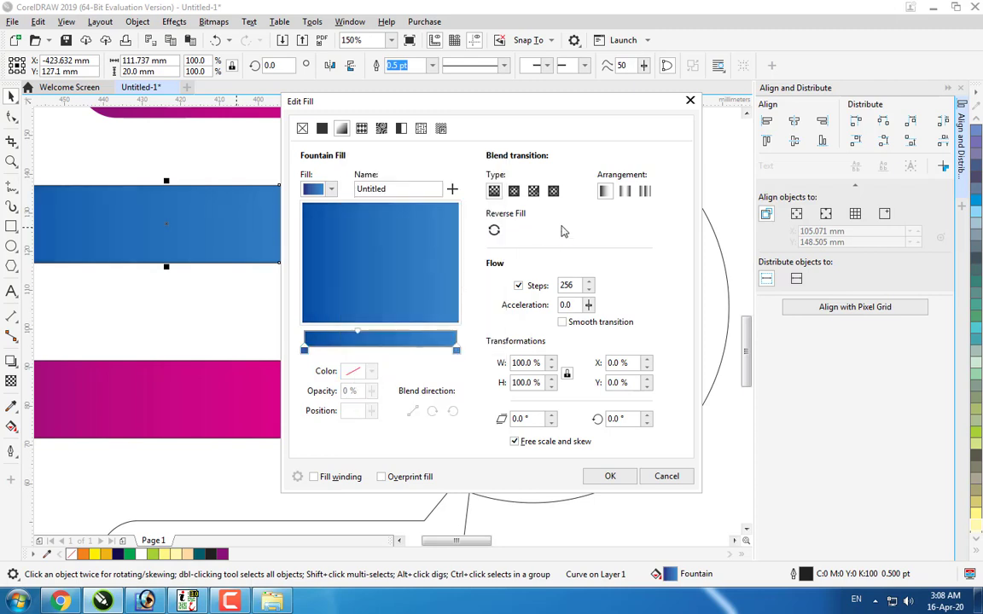
Step: Sample the bright blue palette swatch as the end color of the second callout's fountain fill
{"action": "left_click", "coordinate": [456, 350]}
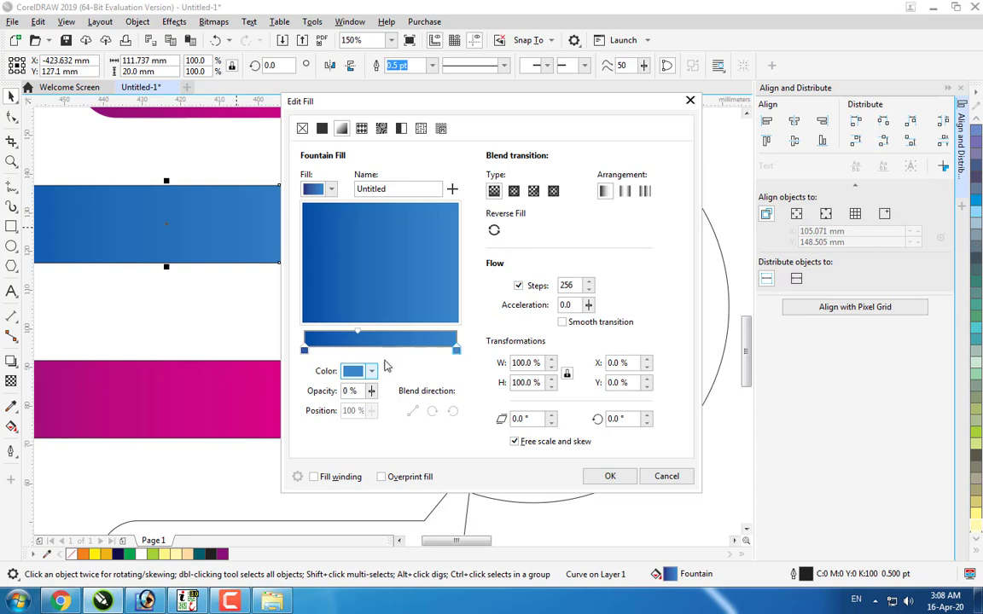
{"action": "left_click", "coordinate": [353, 376]}
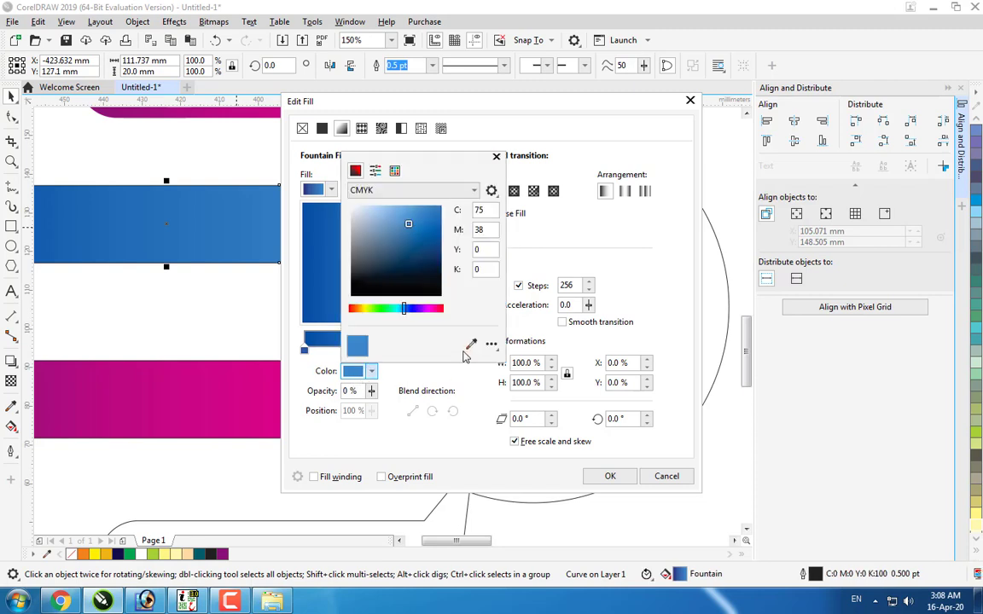
{"action": "left_click", "coordinate": [977, 195]}
{"action": "left_click", "coordinate": [546, 260]}
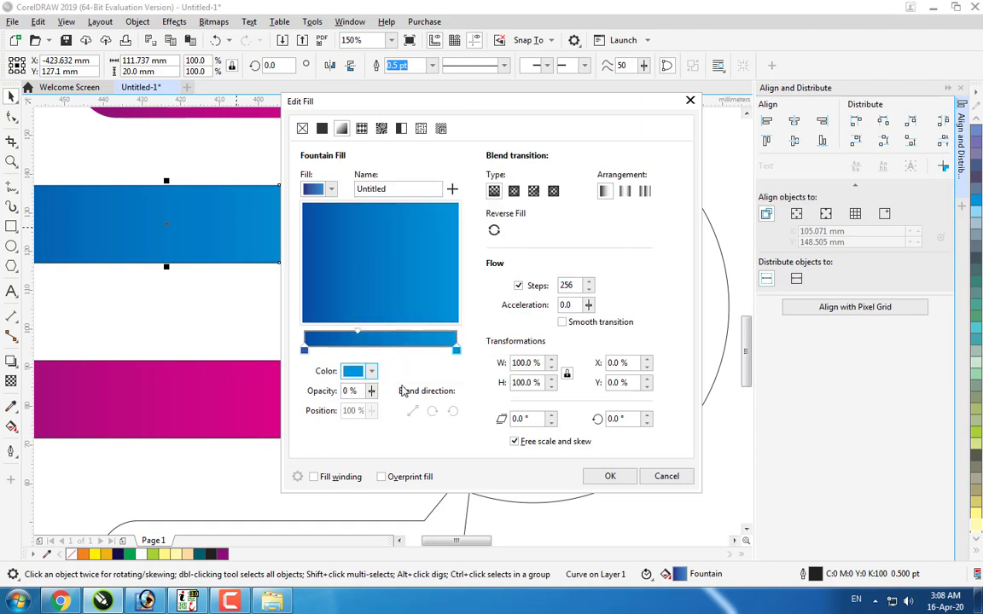
Step: Set the end color of the second callout's fountain fill to C100 M0 Y0 K0 and remove the callout's outline
{"action": "left_click", "coordinate": [355, 372]}
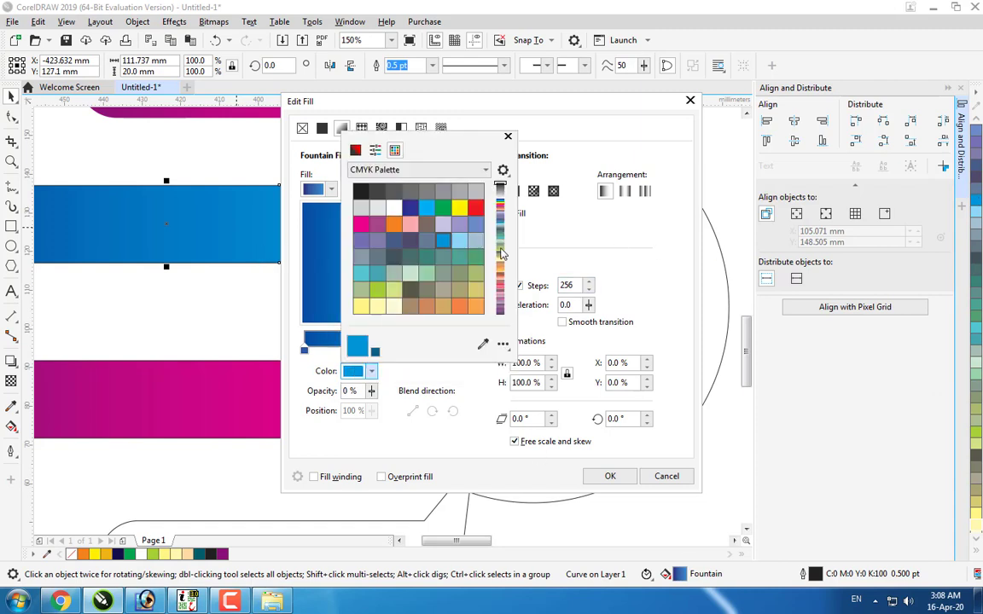
{"action": "left_click", "coordinate": [379, 169]}
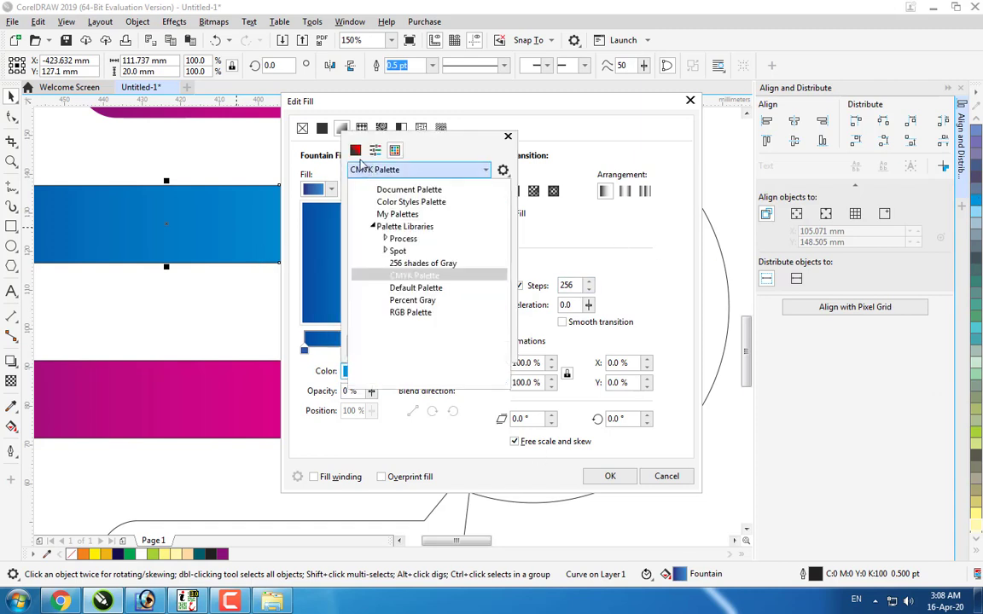
{"action": "left_click", "coordinate": [388, 168]}
{"action": "left_click", "coordinate": [394, 170]}
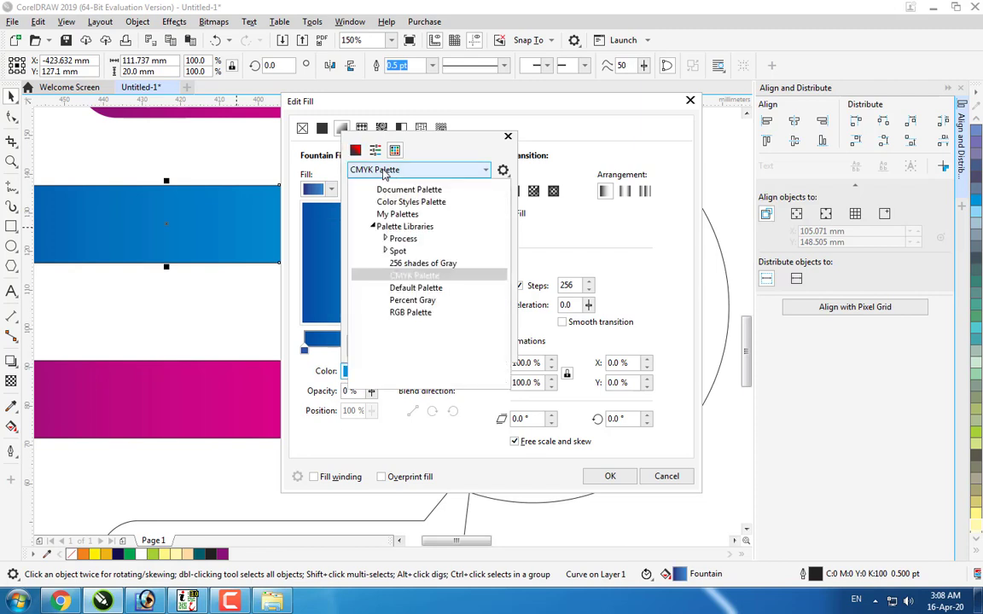
{"action": "left_click", "coordinate": [383, 173]}
{"action": "left_click", "coordinate": [375, 150]}
{"action": "left_click", "coordinate": [394, 151]}
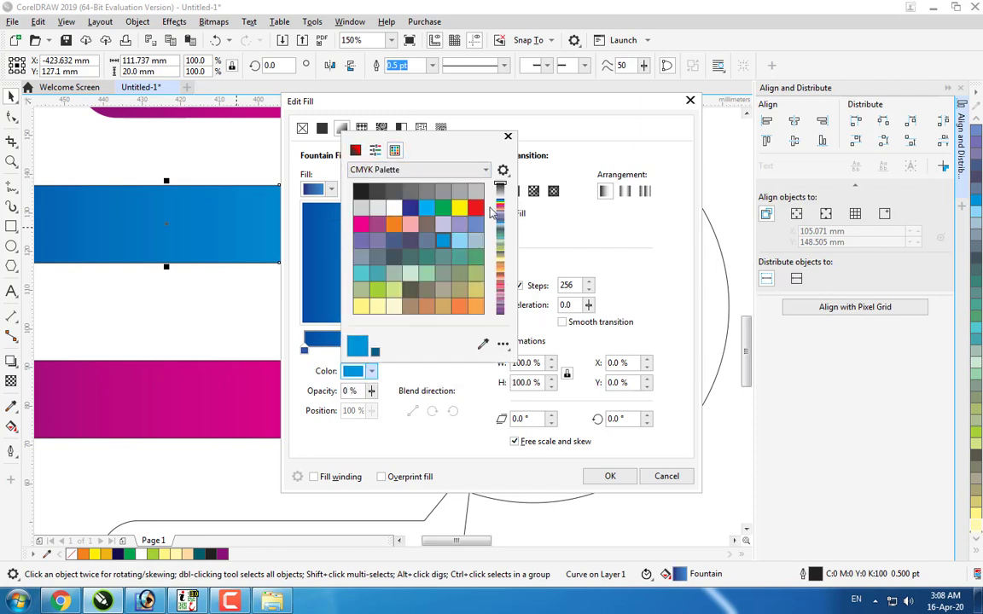
{"action": "left_click", "coordinate": [356, 150]}
{"action": "left_click_drag", "start_coordinate": [500, 210], "coordinate": [384, 219]}
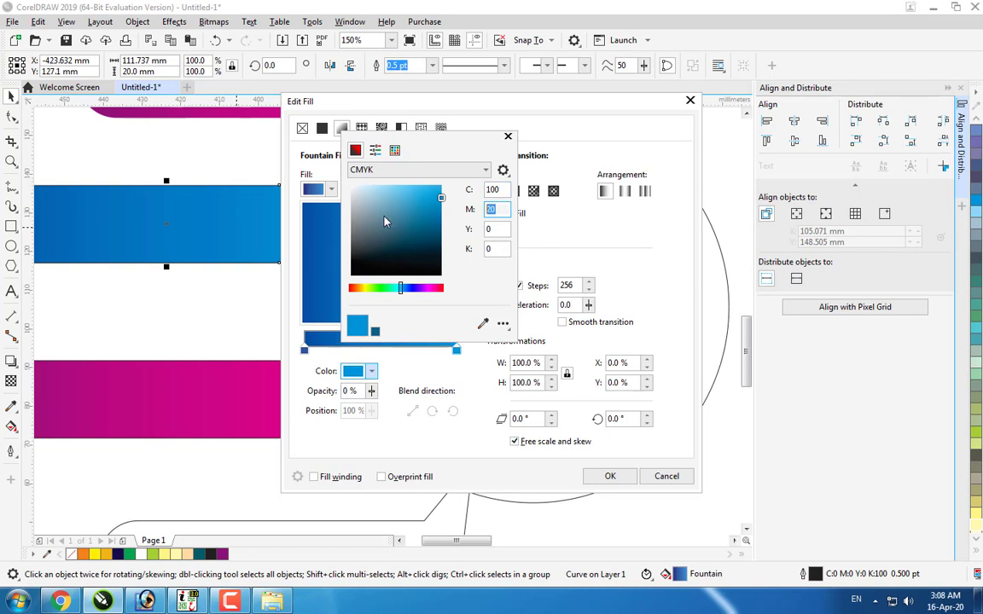
{"action": "type", "text": "0"}
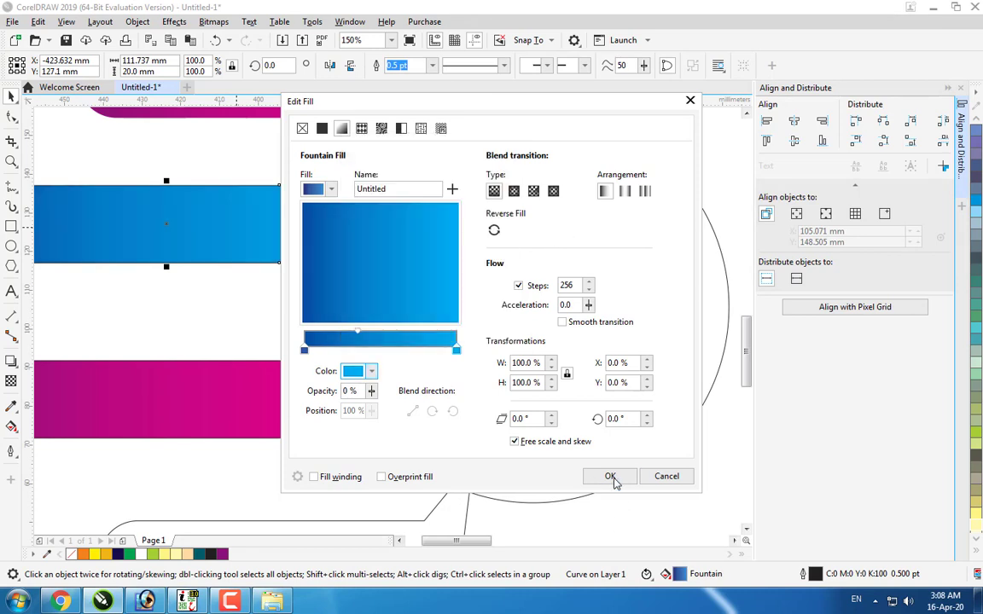
{"action": "left_click", "coordinate": [610, 476]}
{"action": "left_click", "coordinate": [284, 250]}
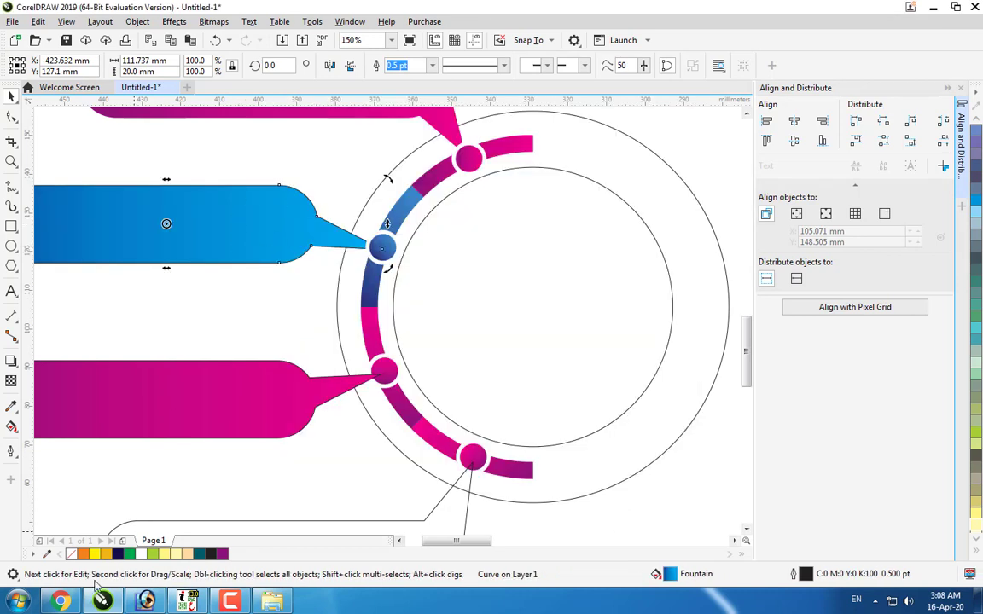
{"action": "left_click", "coordinate": [172, 349]}
Step: Copy the second callout's blue fountain fill onto the second dot and the second ring segment
{"action": "left_click", "coordinate": [383, 247]}
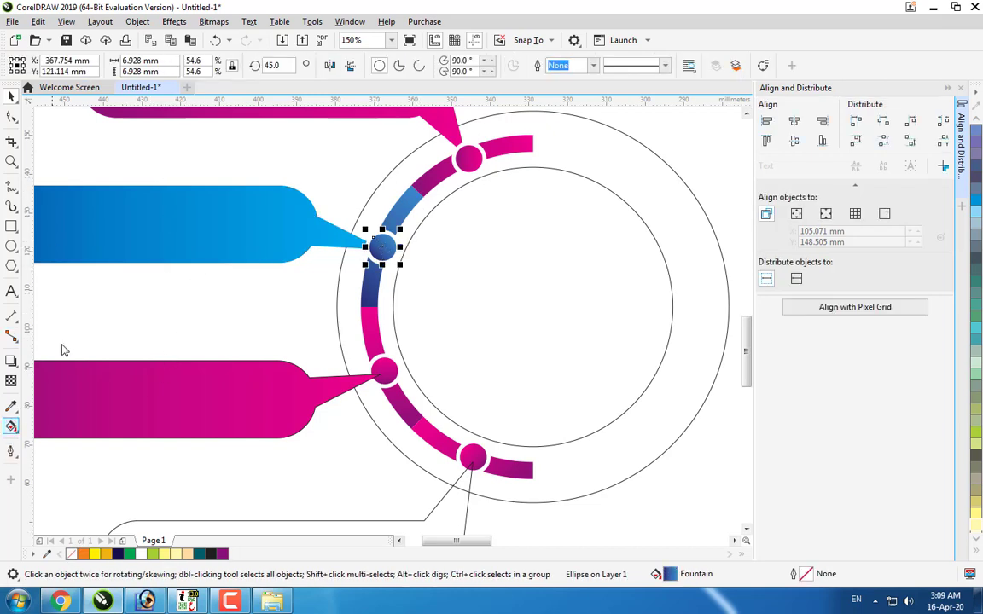
{"action": "left_click", "coordinate": [14, 431]}
{"action": "left_click", "coordinate": [10, 433]}
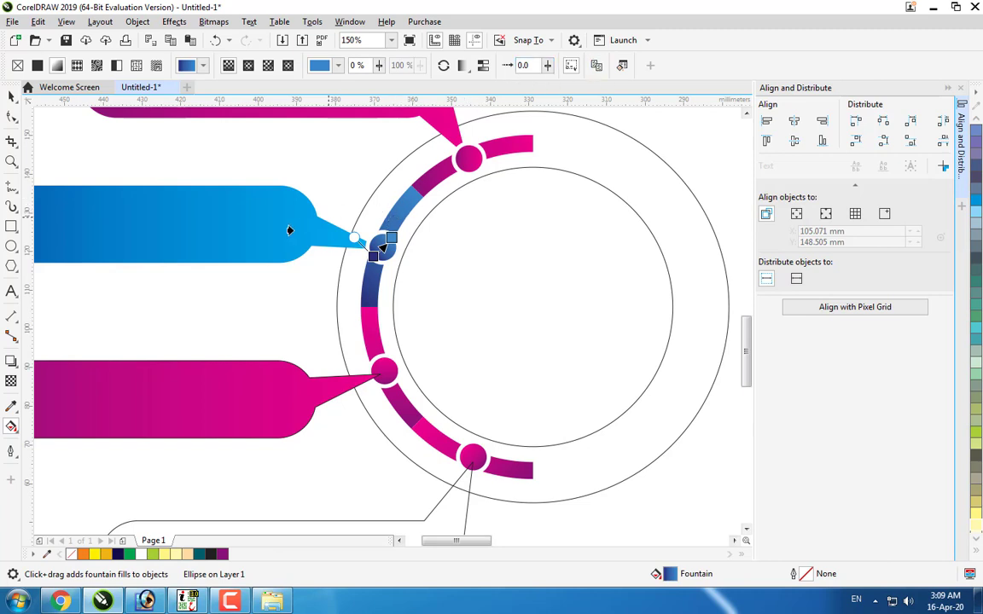
{"action": "left_click", "coordinate": [394, 203]}
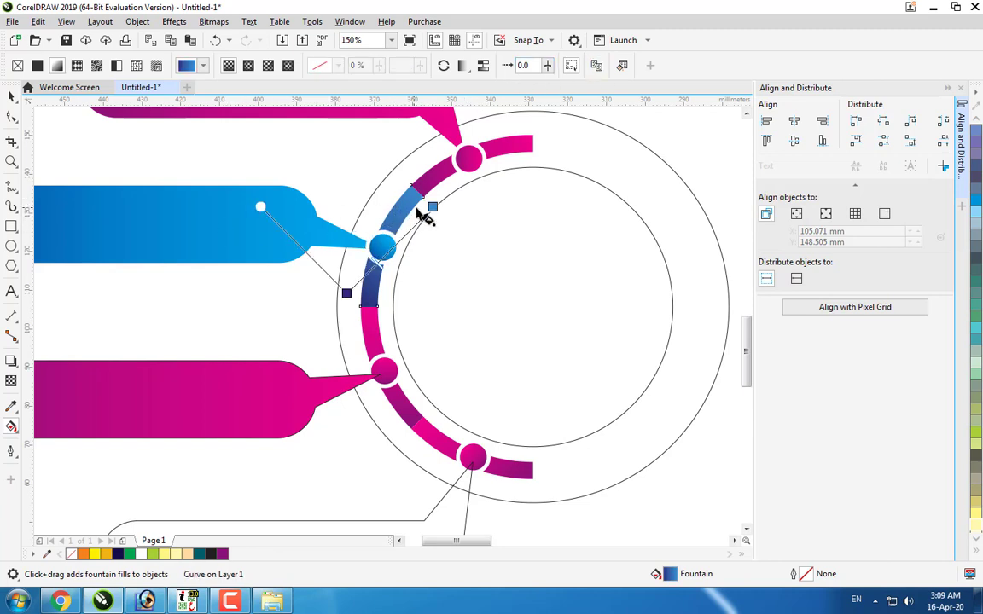
{"action": "left_click", "coordinate": [596, 70]}
{"action": "left_click", "coordinate": [194, 214]}
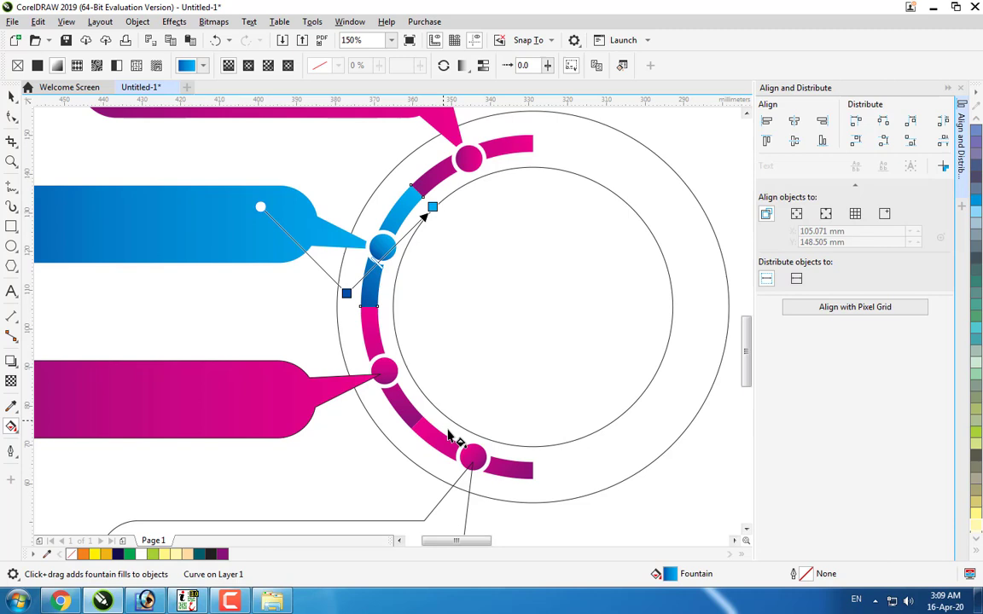
Step: Fill the empty fourth callout with the blue fountain fill copied from the second callout
{"action": "left_click", "coordinate": [450, 510]}
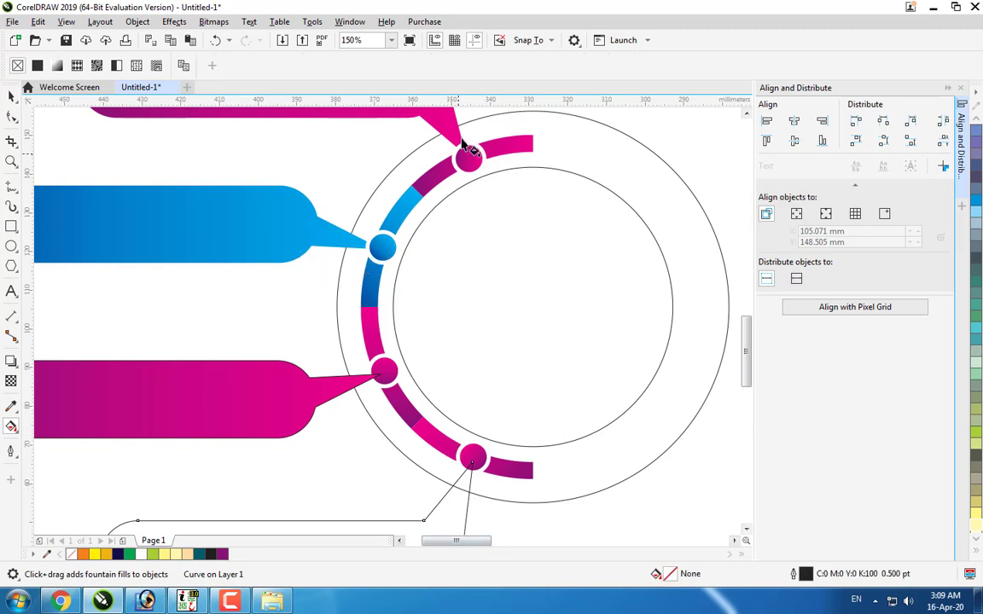
{"action": "left_click", "coordinate": [162, 62]}
{"action": "left_click", "coordinate": [176, 219]}
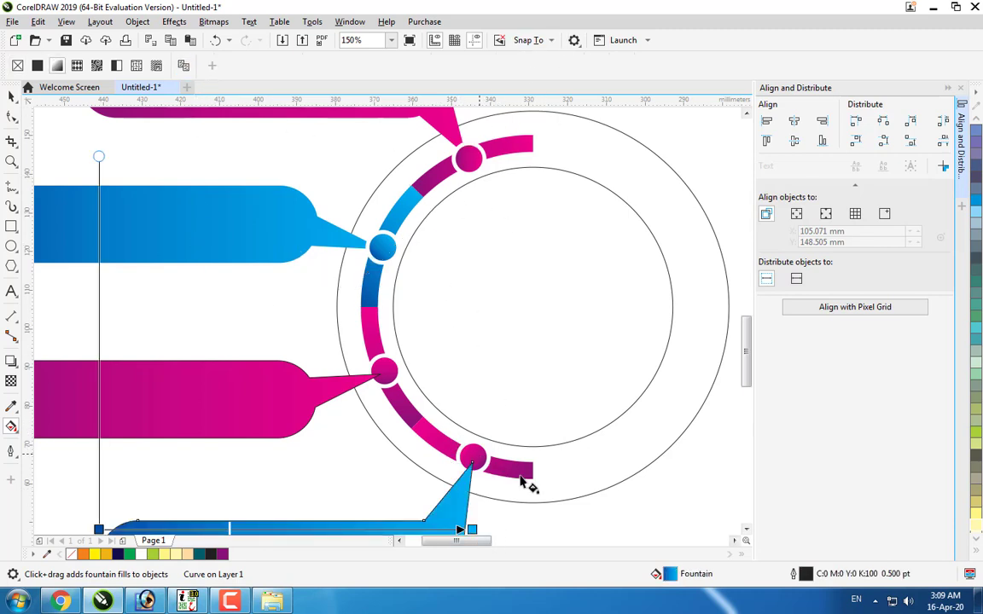
Step: Copy the second callout's blue fountain fill onto the fourth dot and the fourth ring segment
{"action": "left_click", "coordinate": [471, 459]}
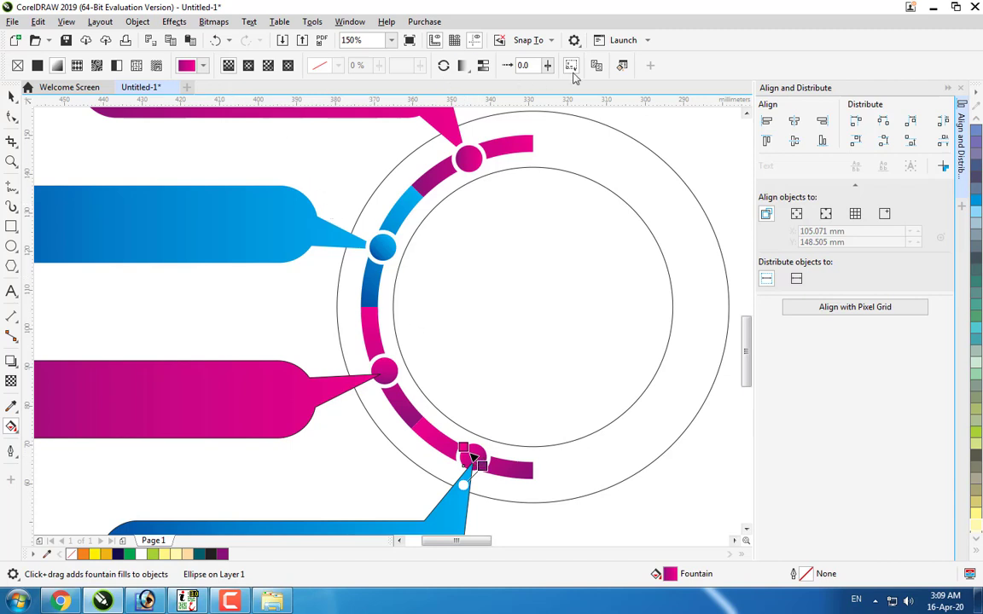
{"action": "left_click", "coordinate": [601, 68]}
{"action": "left_click", "coordinate": [201, 211]}
{"action": "left_click", "coordinate": [510, 469]}
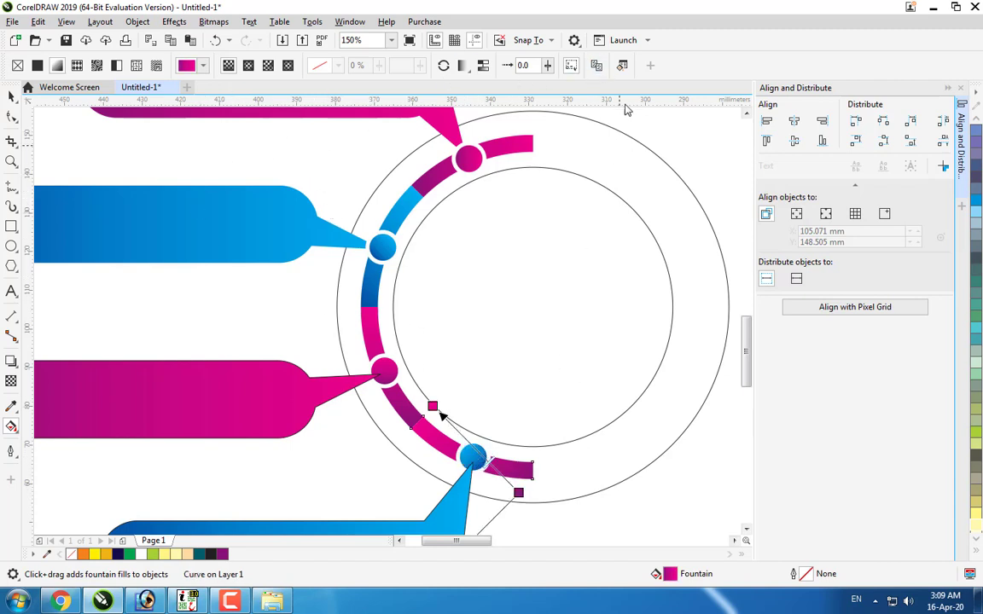
{"action": "left_click", "coordinate": [571, 66]}
{"action": "left_click", "coordinate": [224, 190]}
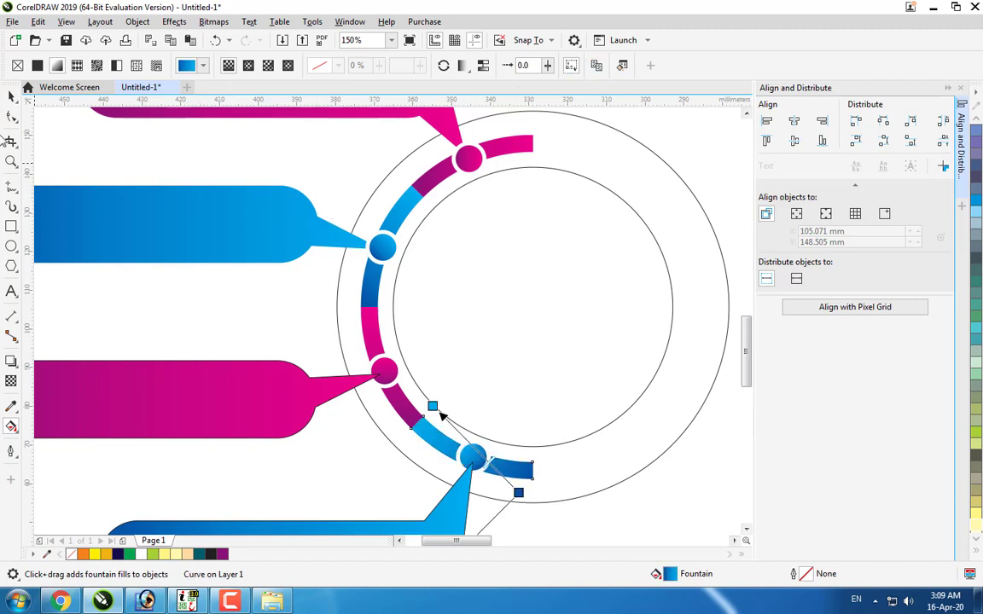
Step: Fill the inner circle with the golden yellow palette color and remove its outline
{"action": "left_click", "coordinate": [11, 96]}
{"action": "scroll", "coordinate": [233, 260], "scroll_direction": "down", "scroll_amount": 2}
{"action": "left_click", "coordinate": [527, 220]}
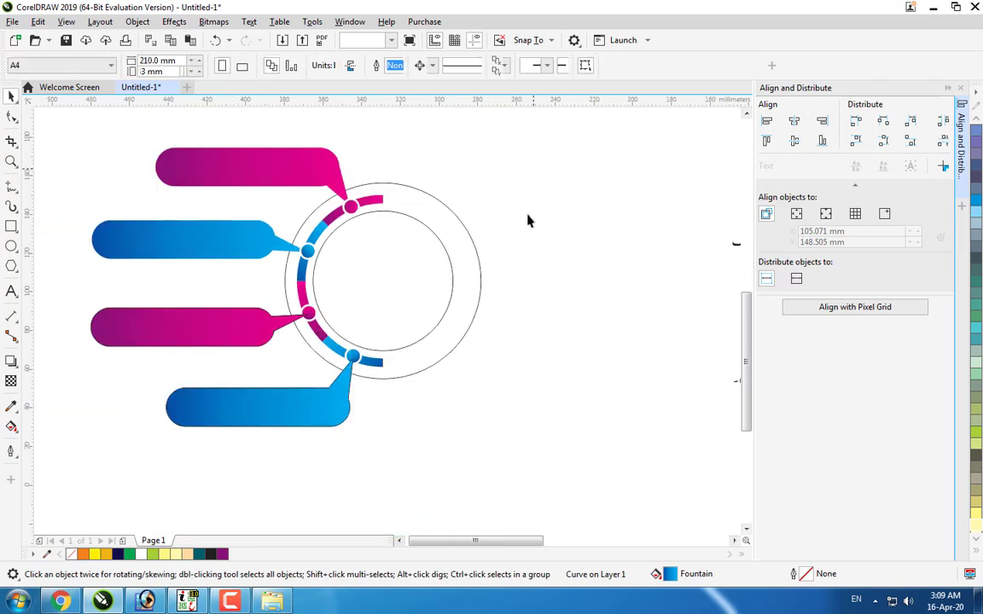
{"action": "left_click", "coordinate": [405, 255]}
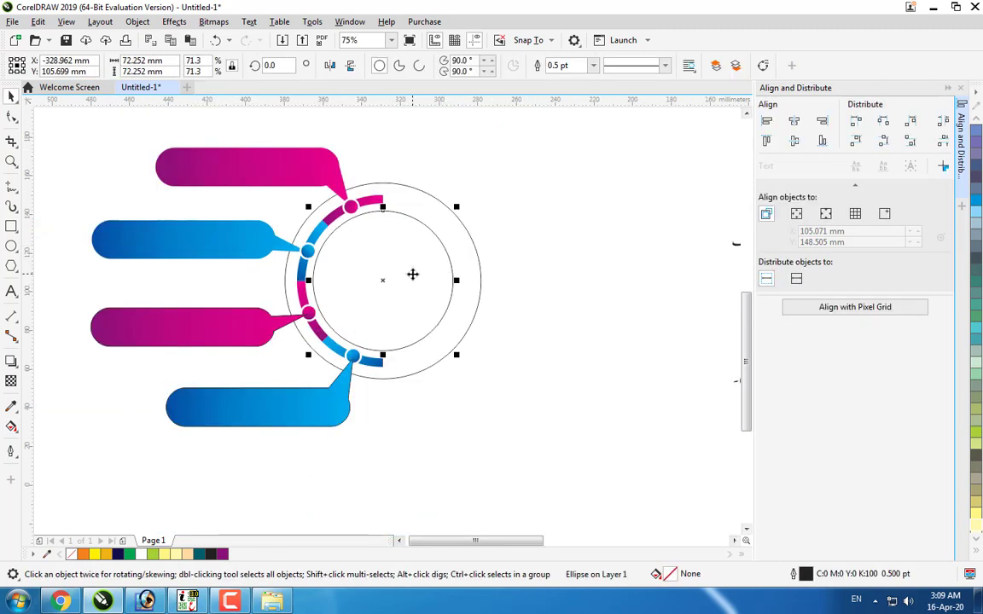
{"action": "left_click", "coordinate": [175, 554]}
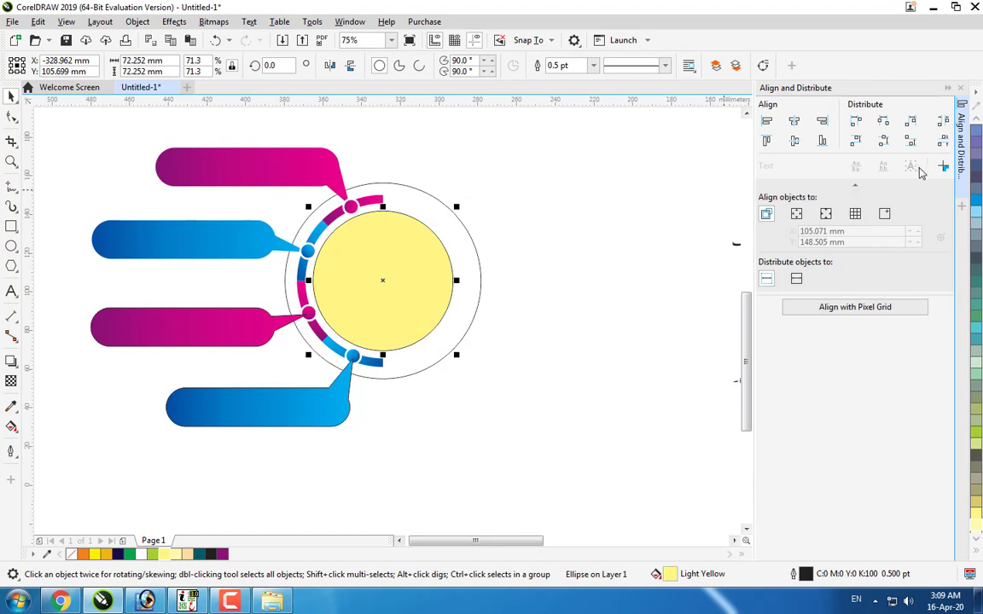
{"action": "right_click", "coordinate": [71, 554]}
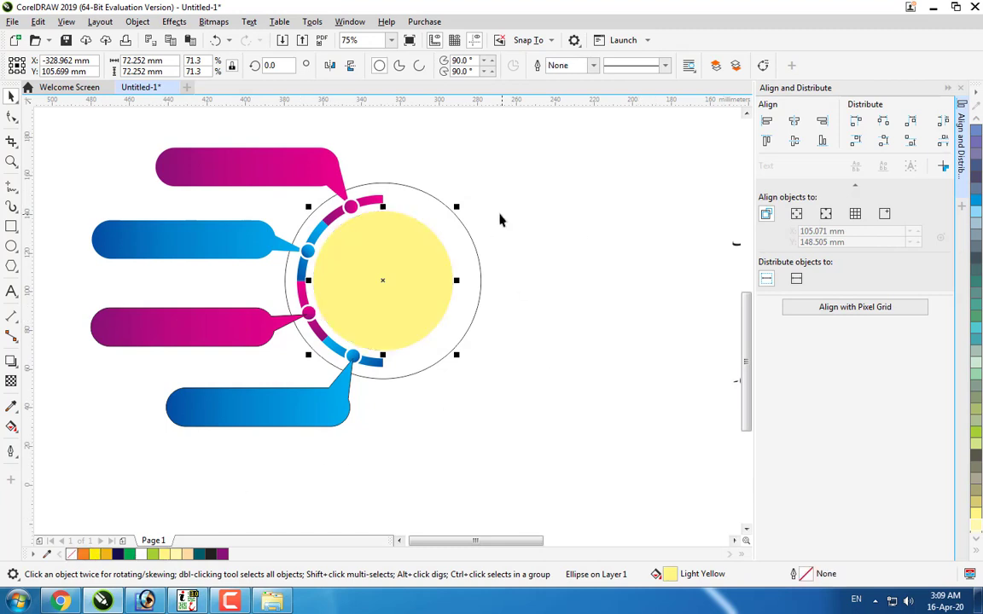
{"action": "left_click", "coordinate": [83, 553]}
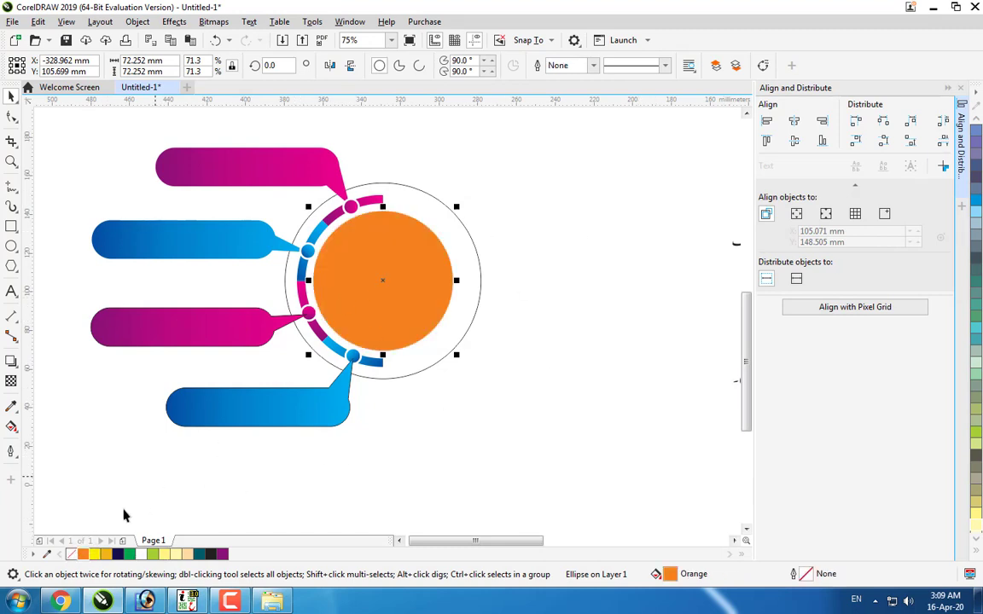
{"action": "left_click", "coordinate": [94, 554]}
Step: Fill the outer circle with light gray C0 M0 Y0 K10 and remove its outline
{"action": "left_click", "coordinate": [474, 259]}
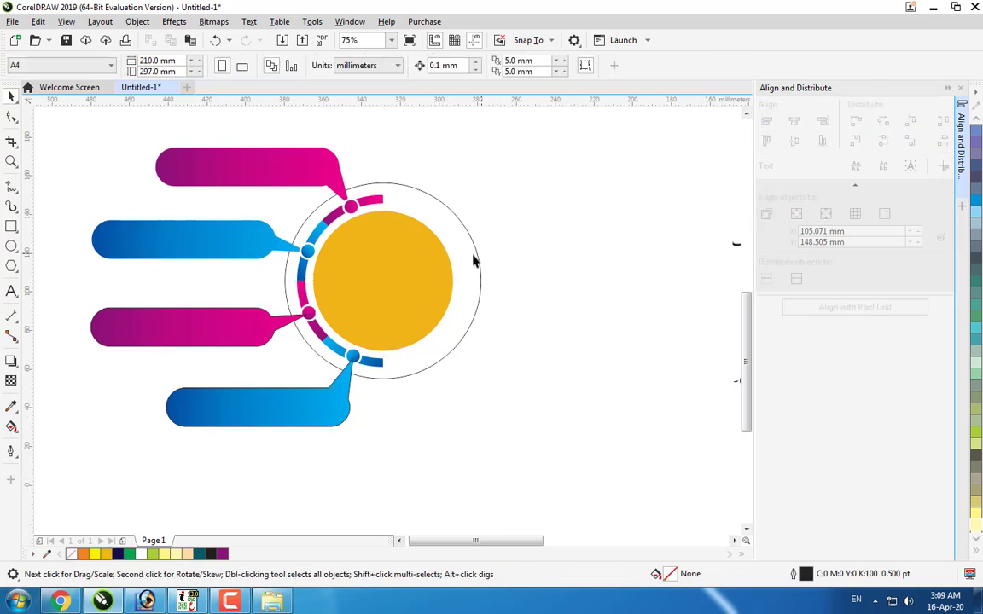
{"action": "left_click", "coordinate": [481, 269]}
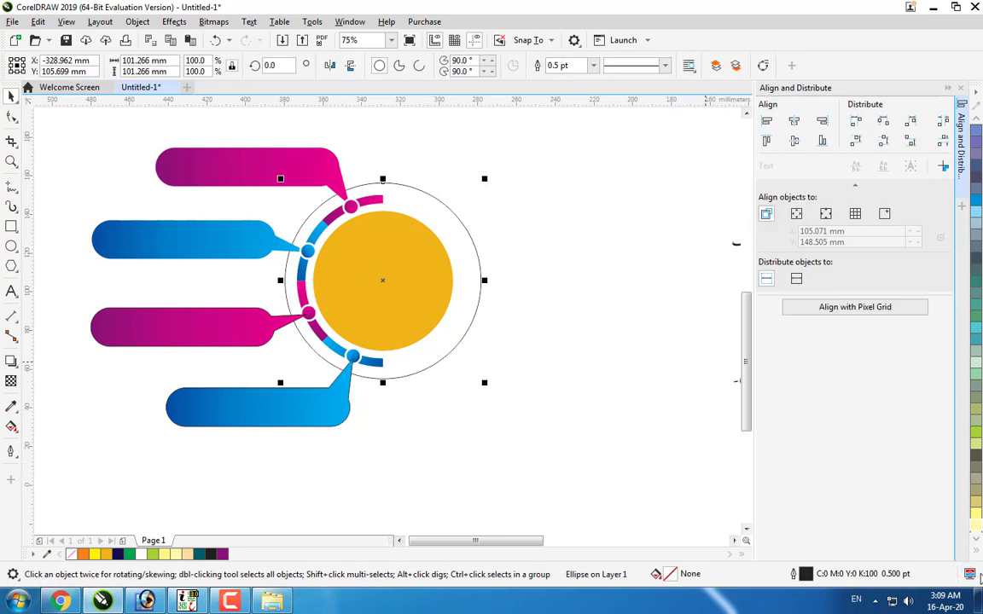
{"action": "left_click", "coordinate": [978, 555]}
{"action": "left_click", "coordinate": [851, 217]}
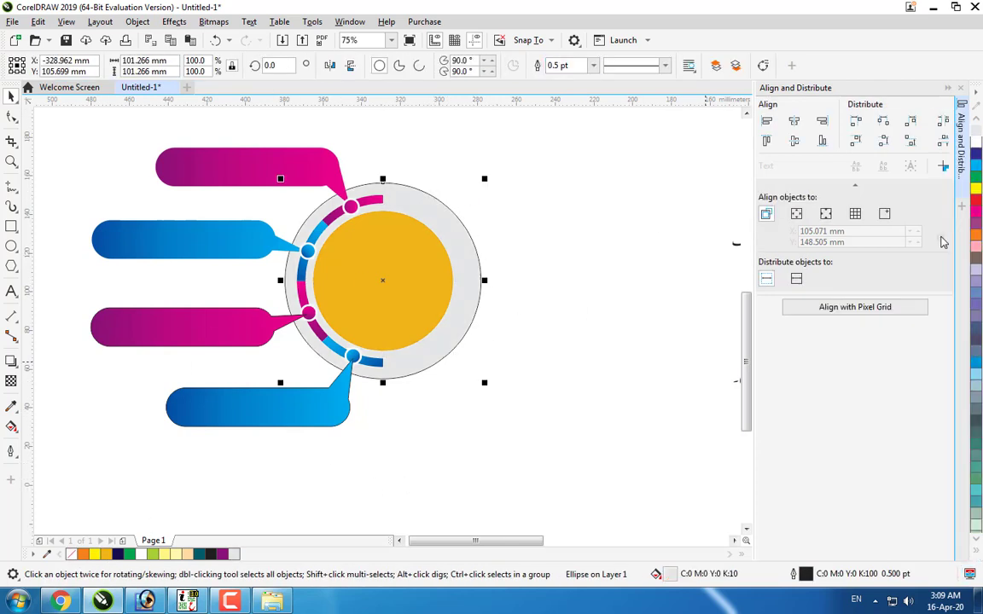
{"action": "right_click", "coordinate": [71, 555]}
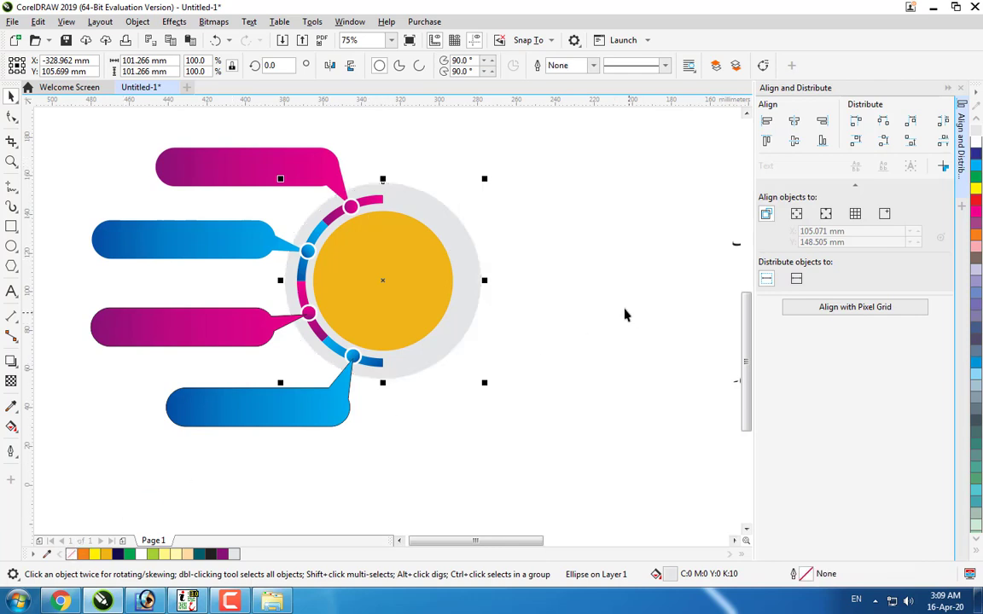
{"action": "left_click", "coordinate": [601, 302]}
Step: Remove the outlines from the third magenta callout and the fourth blue callout
{"action": "scroll", "coordinate": [599, 300], "scroll_direction": "down", "scroll_amount": 1}
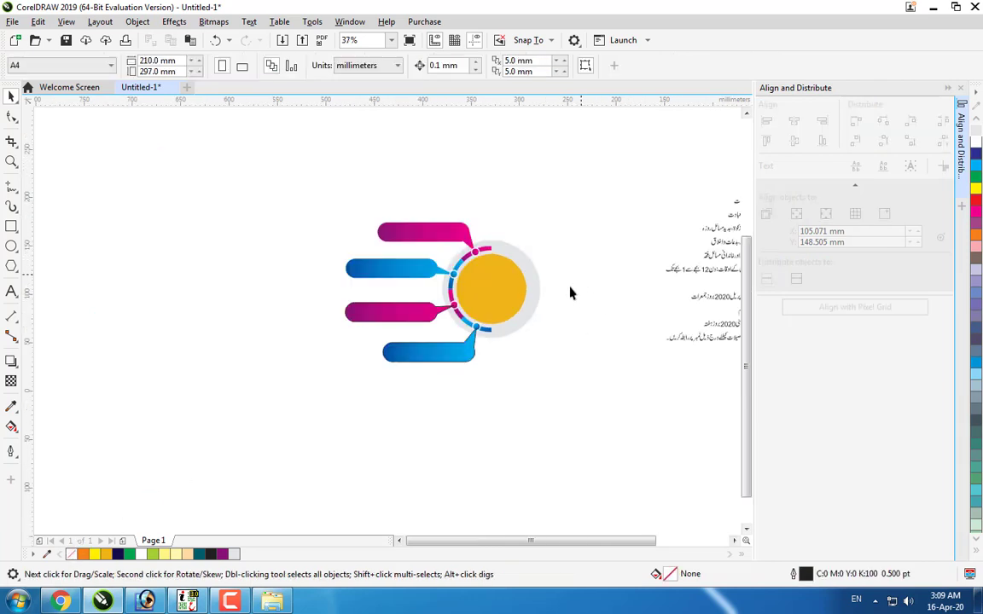
{"action": "left_click", "coordinate": [384, 312]}
{"action": "scroll", "coordinate": [401, 307], "scroll_direction": "up", "scroll_amount": 2}
{"action": "right_click", "coordinate": [71, 554]}
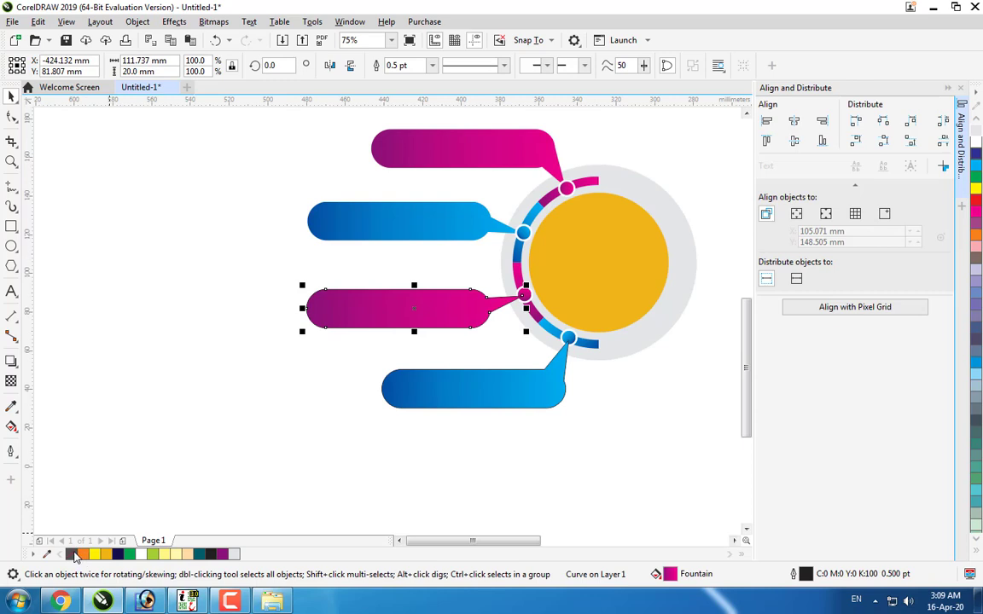
{"action": "left_click", "coordinate": [482, 401]}
{"action": "right_click", "coordinate": [70, 555]}
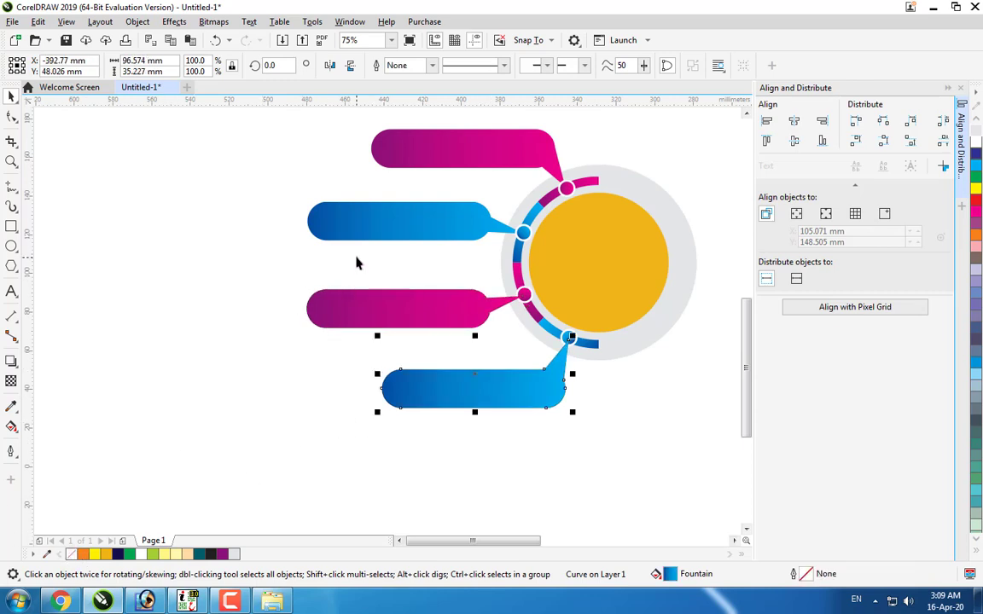
{"action": "left_click", "coordinate": [461, 138]}
Step: Group all the callouts, dots, ring segments and circles of the infographic into one object
{"action": "scroll", "coordinate": [126, 366], "scroll_direction": "down", "scroll_amount": 2}
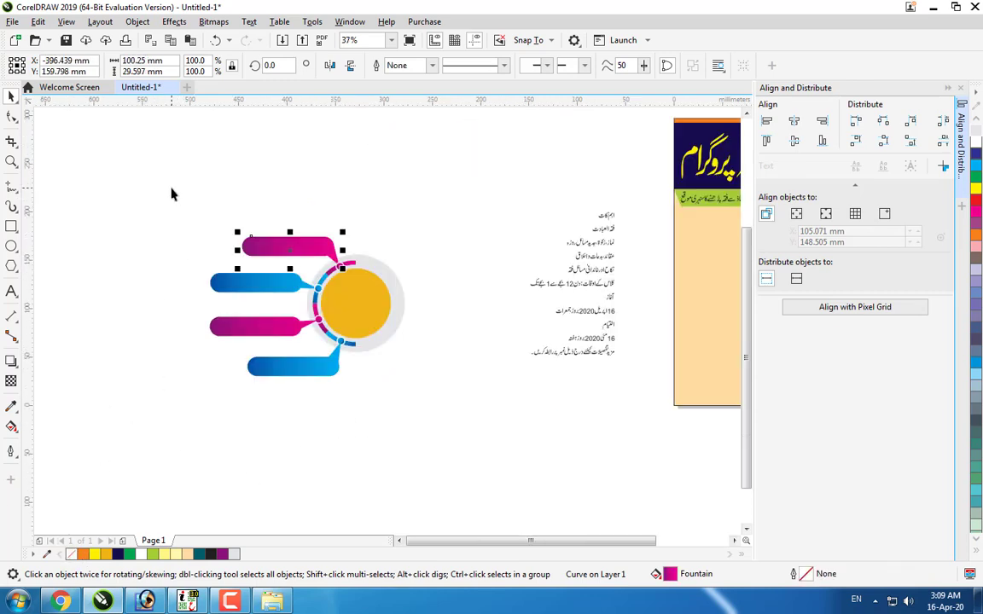
{"action": "left_click_drag", "start_coordinate": [145, 192], "coordinate": [441, 425]}
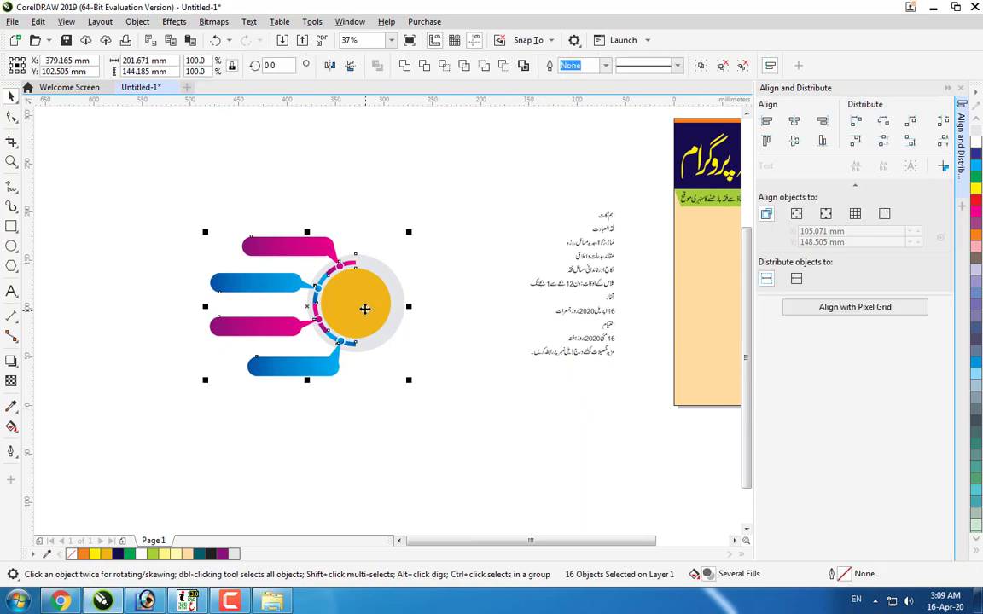
{"action": "right_click", "coordinate": [364, 309]}
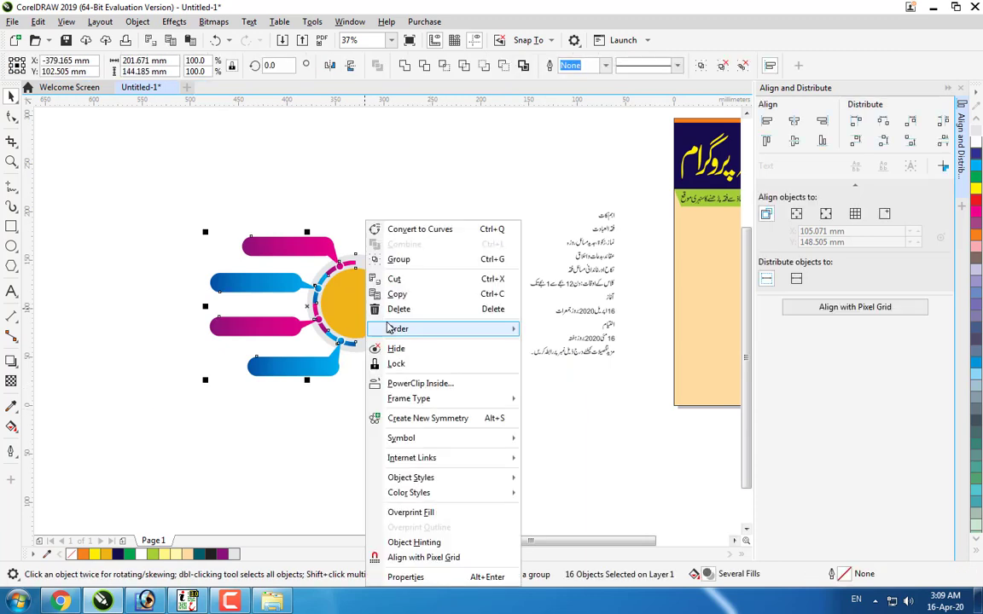
{"action": "left_click", "coordinate": [410, 259]}
Step: Move the grouped infographic onto the poster page, placing it across the page width just below the green heading band
{"action": "scroll", "coordinate": [416, 246], "scroll_direction": "down", "scroll_amount": 2}
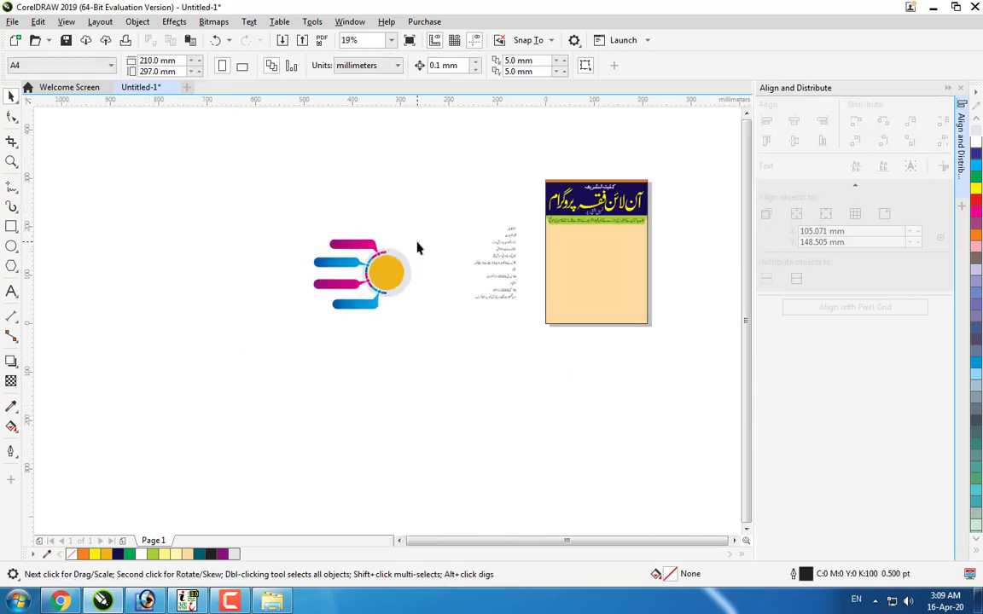
{"action": "left_click_drag", "start_coordinate": [416, 245], "coordinate": [634, 257]}
{"action": "scroll", "coordinate": [633, 257], "scroll_direction": "up", "scroll_amount": 2}
{"action": "scroll", "coordinate": [634, 257], "scroll_direction": "up", "scroll_amount": 2}
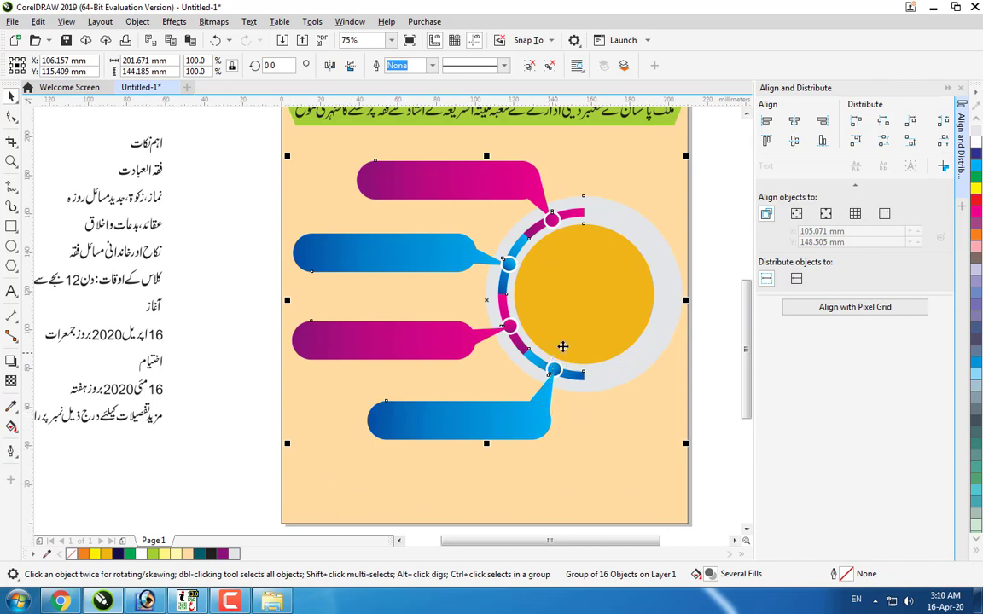
{"action": "left_click", "coordinate": [570, 322]}
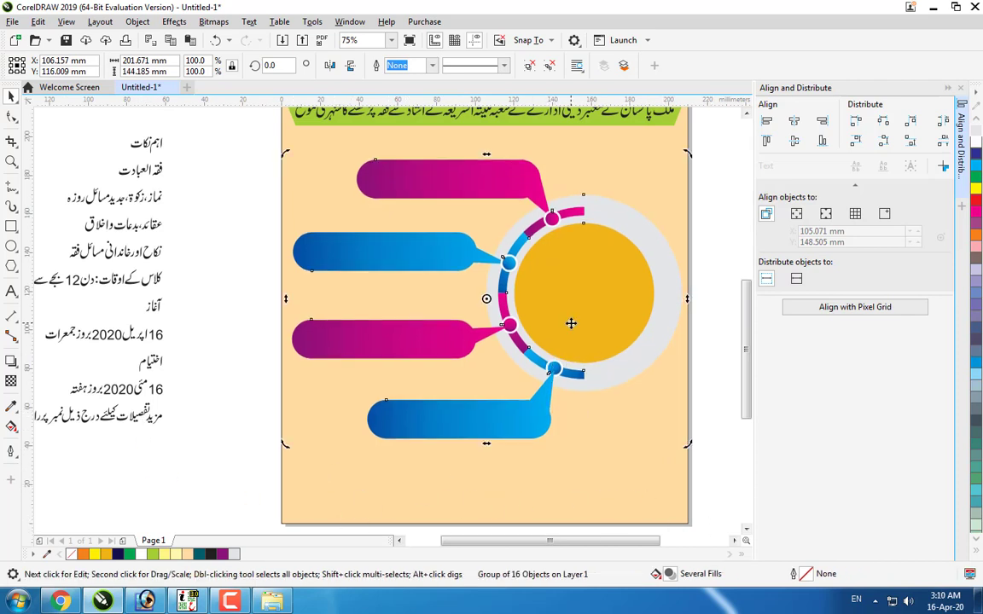
{"action": "left_click_drag", "start_coordinate": [586, 319], "coordinate": [605, 304]}
{"action": "left_click", "coordinate": [602, 299]}
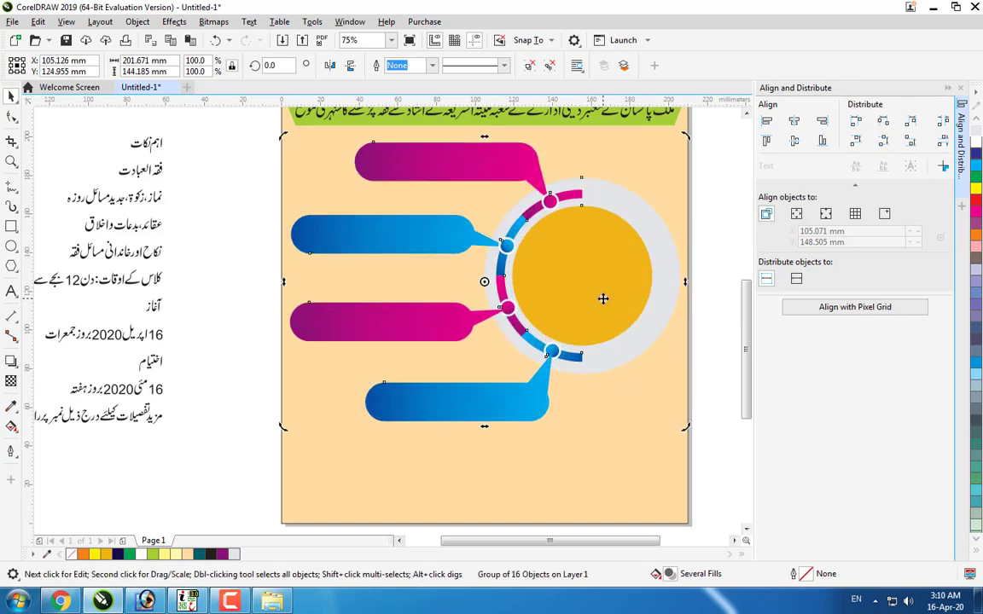
Step: Nudge the grouped infographic up about 3.5 mm, closer to the green heading band
{"action": "key", "text": "Up"}
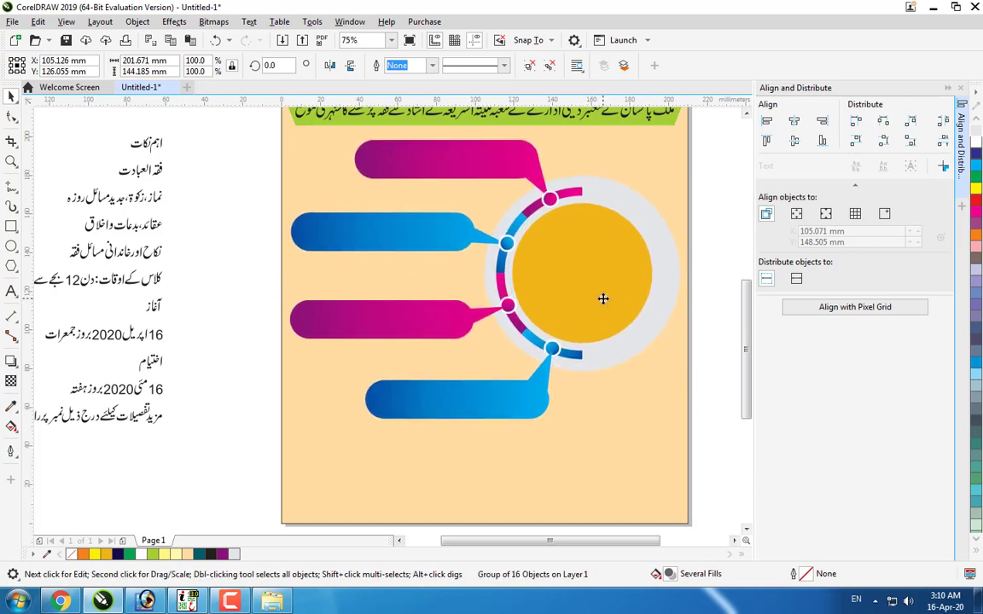
{"action": "key", "text": "Up"}
{"action": "key", "text": "Up"}
{"action": "key", "text": "Up"}
{"action": "key", "text": "Up"}
{"action": "key", "text": "Up"}
{"action": "key", "text": "Up"}
{"action": "key", "text": "Up"}
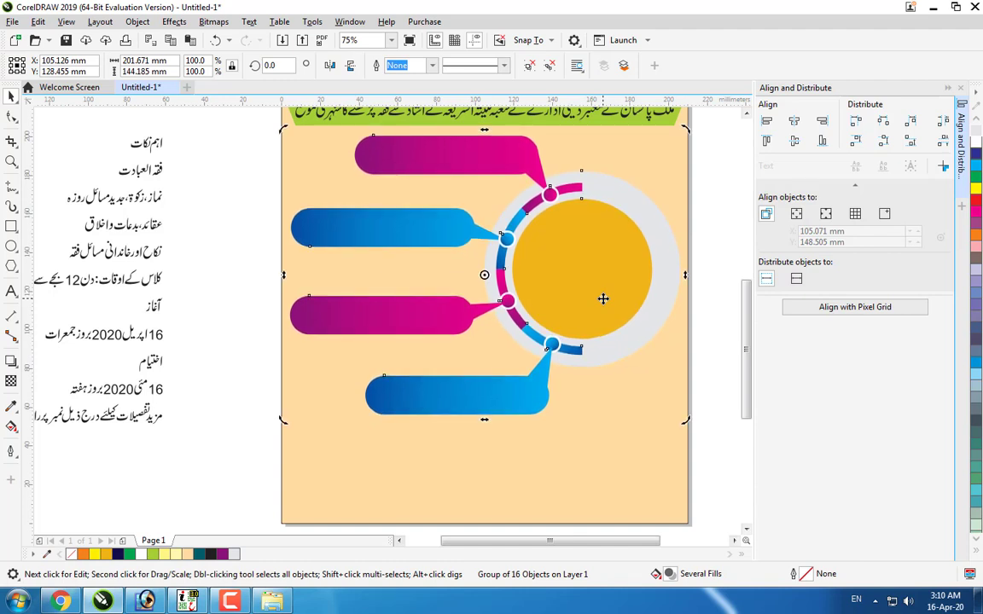
{"action": "key", "text": "Escape"}
{"action": "scroll", "coordinate": [602, 299], "scroll_direction": "down", "scroll_amount": 2}
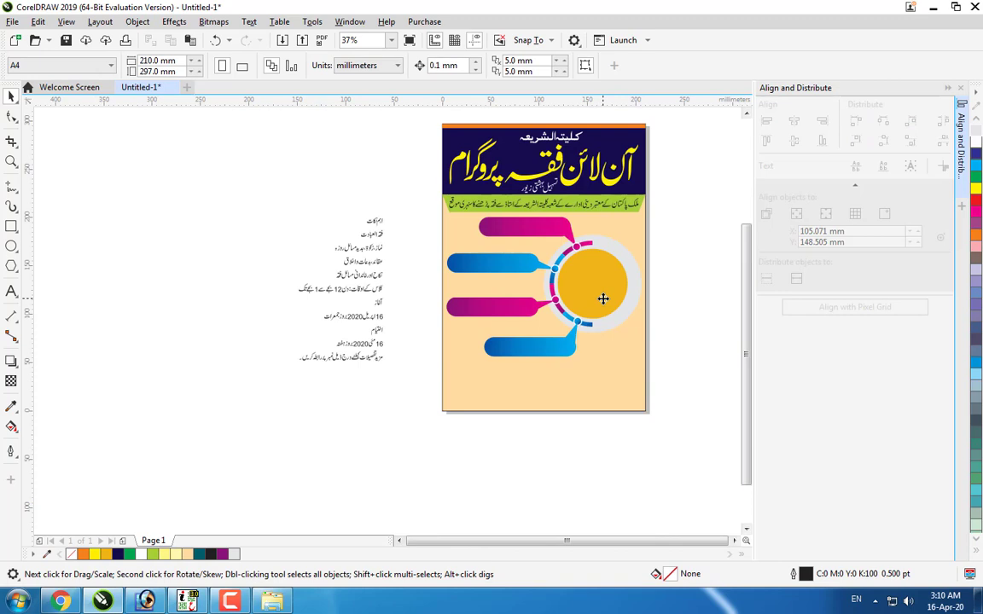
{"action": "scroll", "coordinate": [603, 299], "scroll_direction": "up", "scroll_amount": 1}
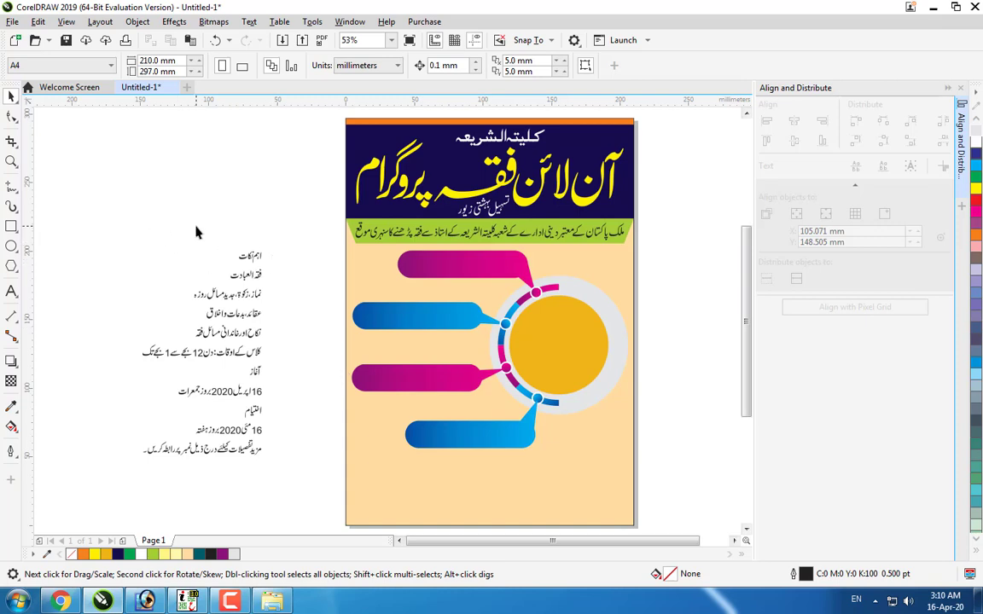
Step: Move the text line "اہم نکات" from beside the page into the yellow circle and group its letters
{"action": "left_click_drag", "start_coordinate": [234, 227], "coordinate": [340, 270]}
{"action": "left_click_drag", "start_coordinate": [252, 255], "coordinate": [561, 345]}
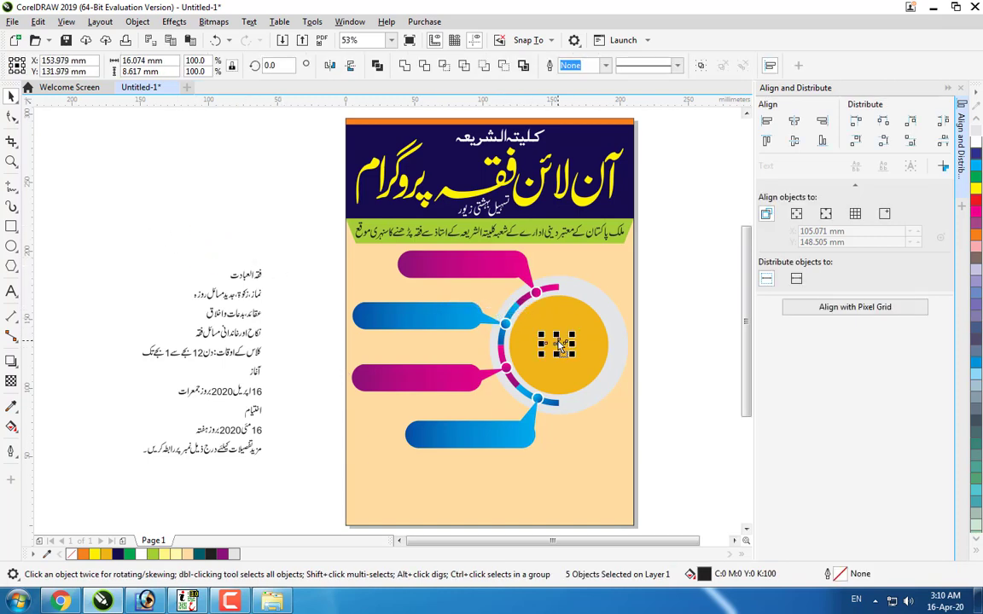
{"action": "key", "text": "ctrl+g"}
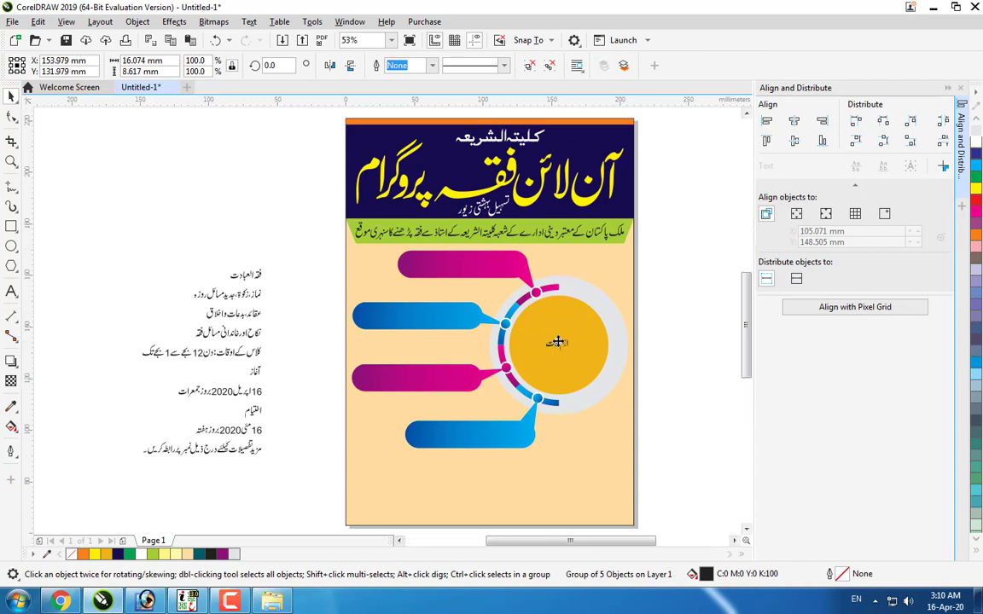
Step: Enlarge the grouped "اہم نکات" text proportionally to about 64 × 34 mm so it spans the yellow circle
{"action": "scroll", "coordinate": [557, 341], "scroll_direction": "up", "scroll_amount": 4}
{"action": "left_click", "coordinate": [599, 385]}
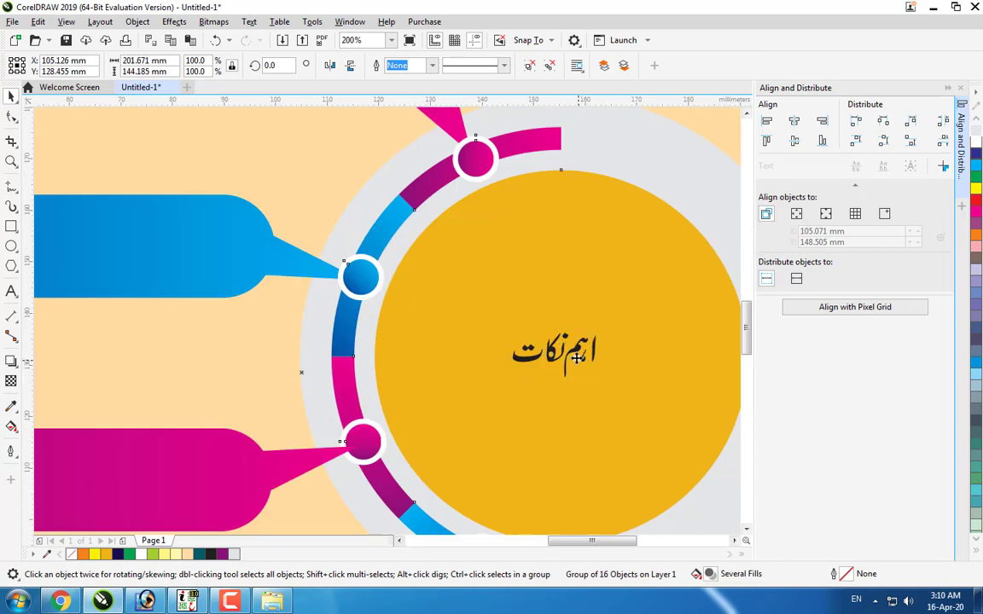
{"action": "left_click", "coordinate": [577, 358]}
{"action": "left_click_drag", "start_coordinate": [599, 381], "coordinate": [631, 399]}
{"action": "scroll", "coordinate": [636, 386], "scroll_direction": "down", "scroll_amount": 2}
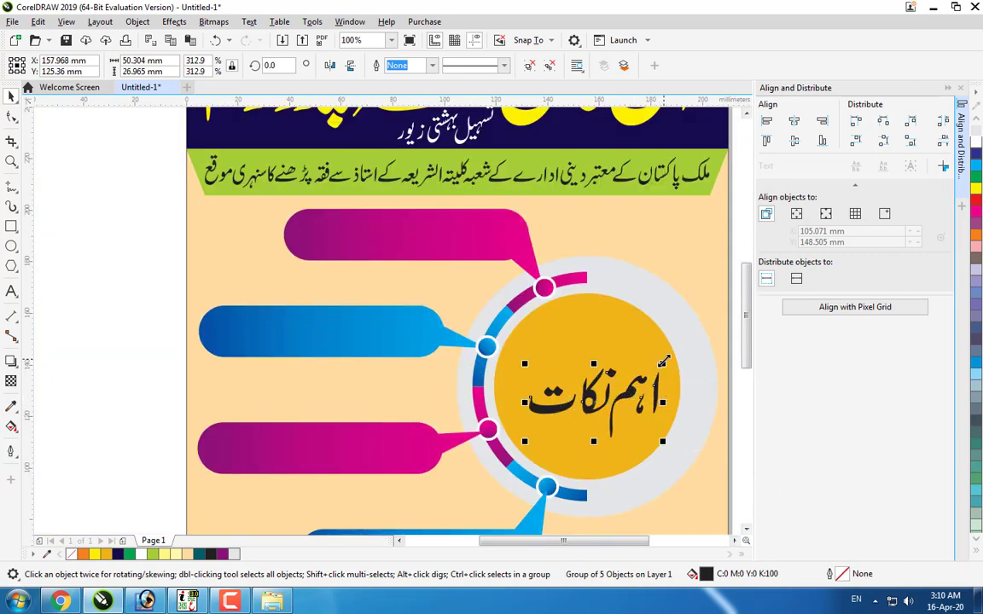
{"action": "left_click_drag", "start_coordinate": [662, 365], "coordinate": [696, 318]}
{"action": "left_click_drag", "start_coordinate": [655, 384], "coordinate": [634, 385]}
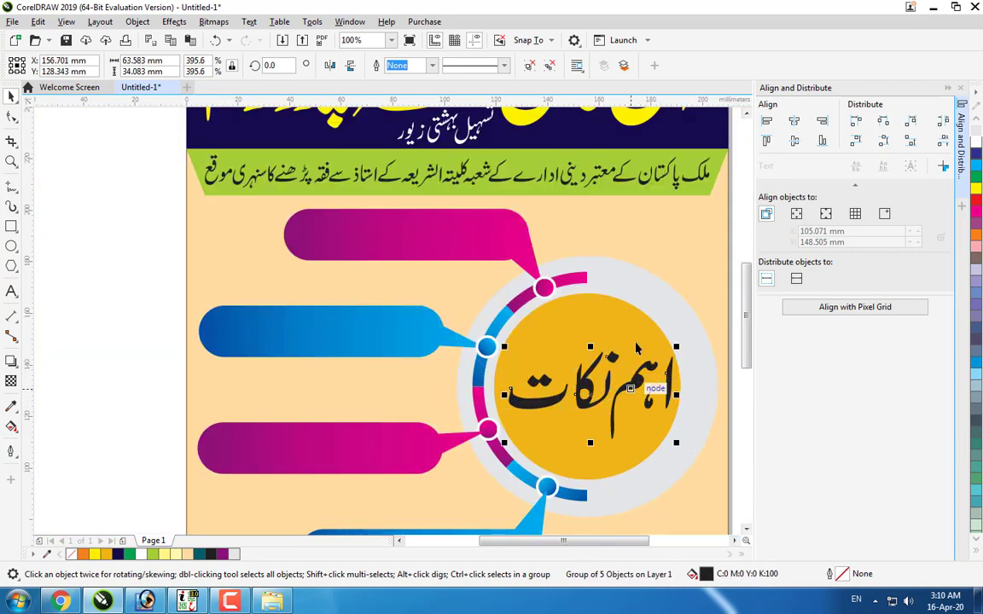
{"action": "left_click", "coordinate": [590, 330], "text": "shift"}
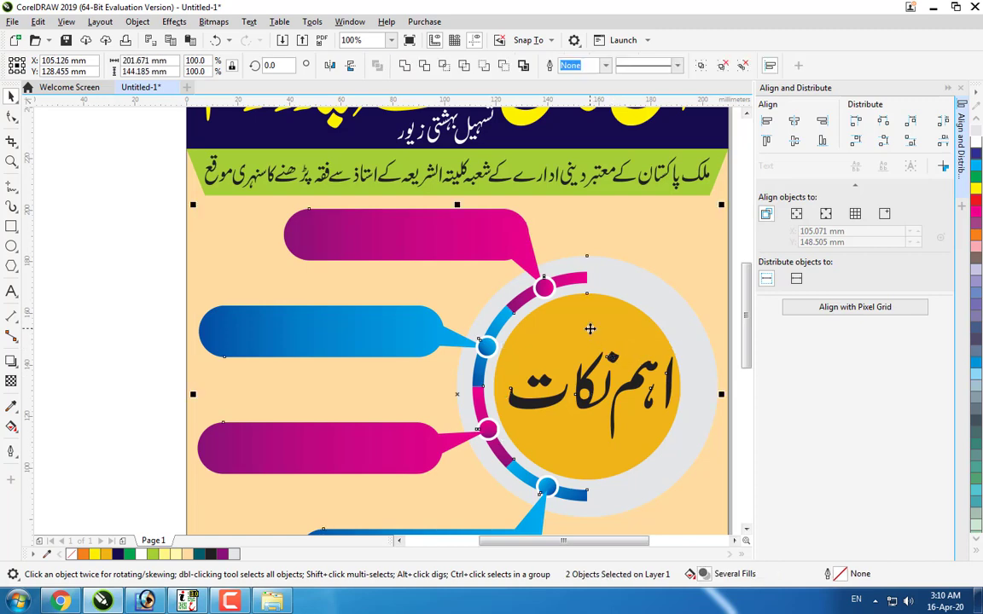
{"action": "scroll", "coordinate": [125, 322], "scroll_direction": "down", "scroll_amount": 1}
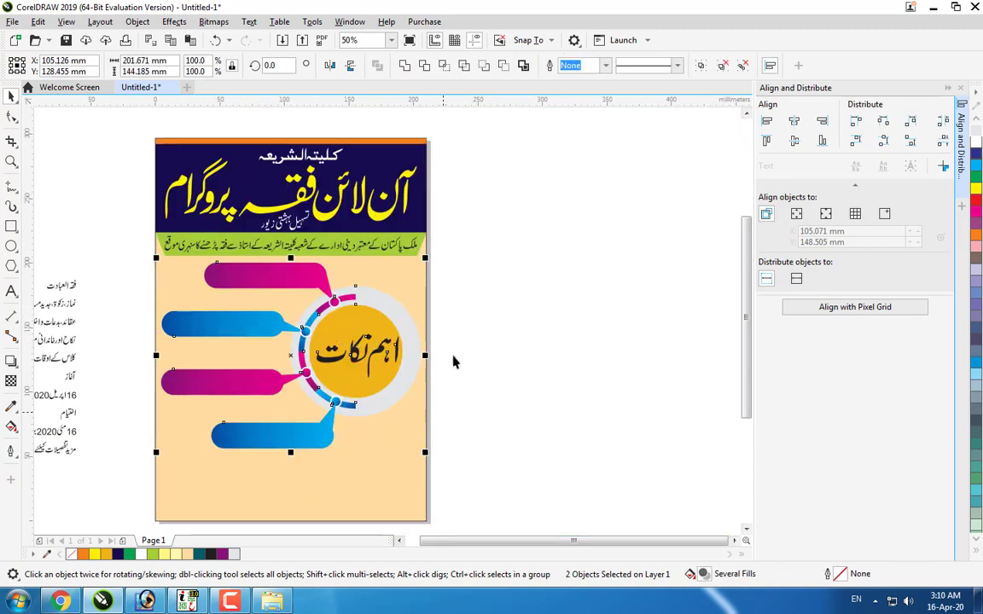
{"action": "left_click", "coordinate": [585, 315]}
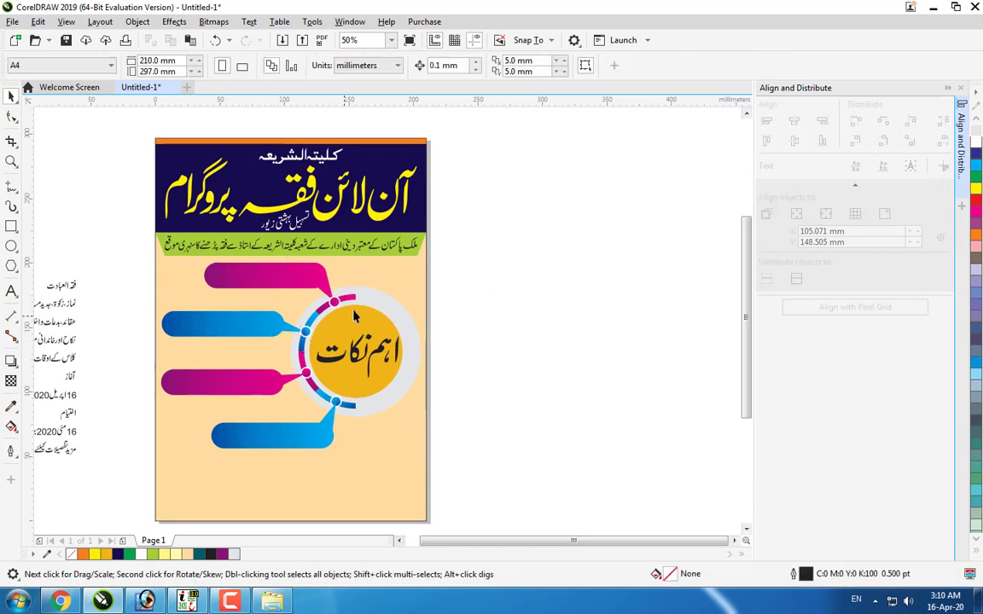
Step: Ungroup the whole infographic and centre the "اہم نکات" text horizontally and vertically on the yellow circle
{"action": "right_click", "coordinate": [353, 282]}
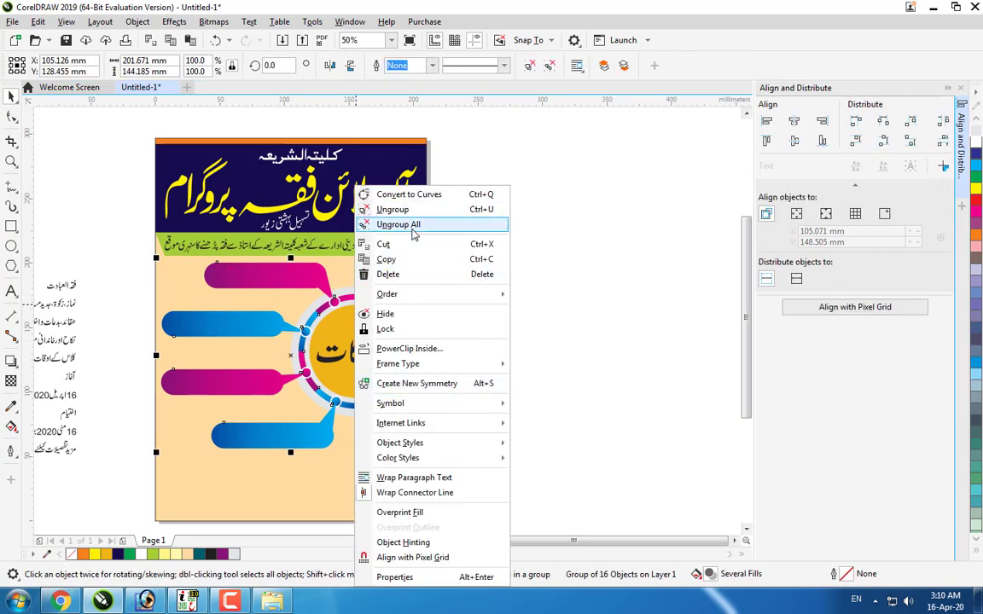
{"action": "left_click", "coordinate": [398, 224]}
{"action": "left_click", "coordinate": [380, 342]}
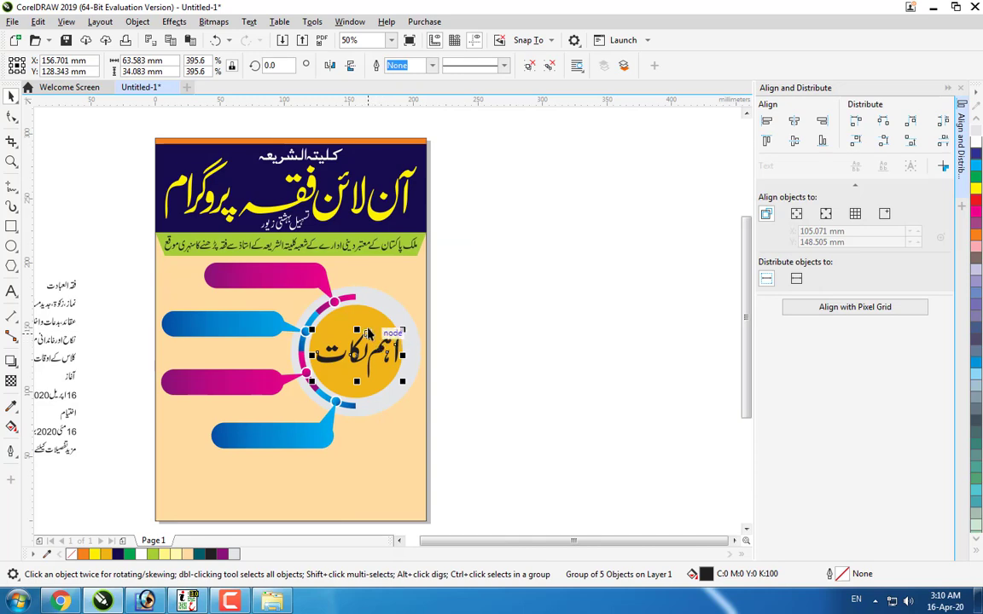
{"action": "left_click", "coordinate": [363, 318], "text": "shift"}
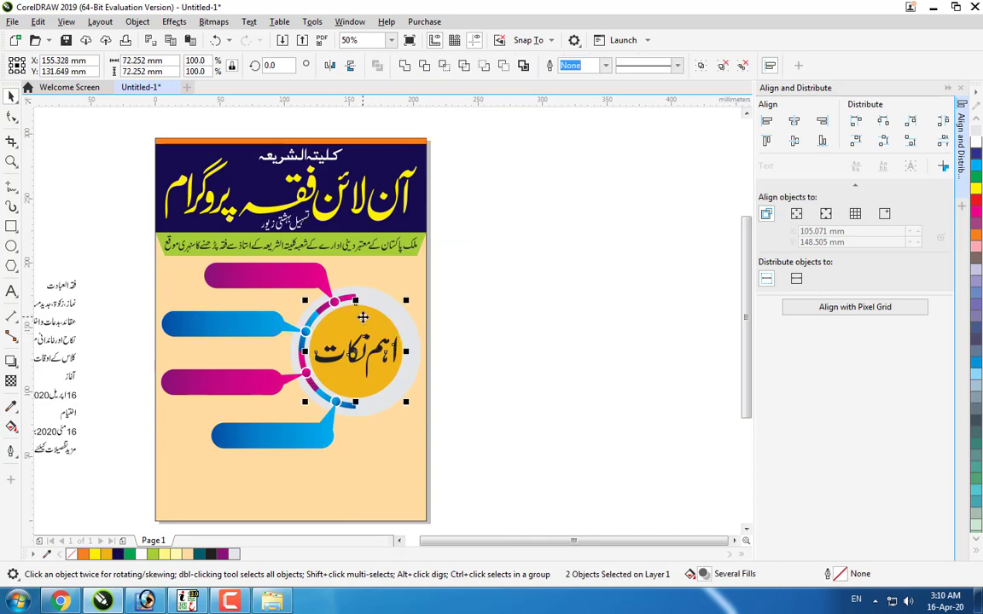
{"action": "key", "text": "Escape"}
{"action": "key", "text": "F4"}
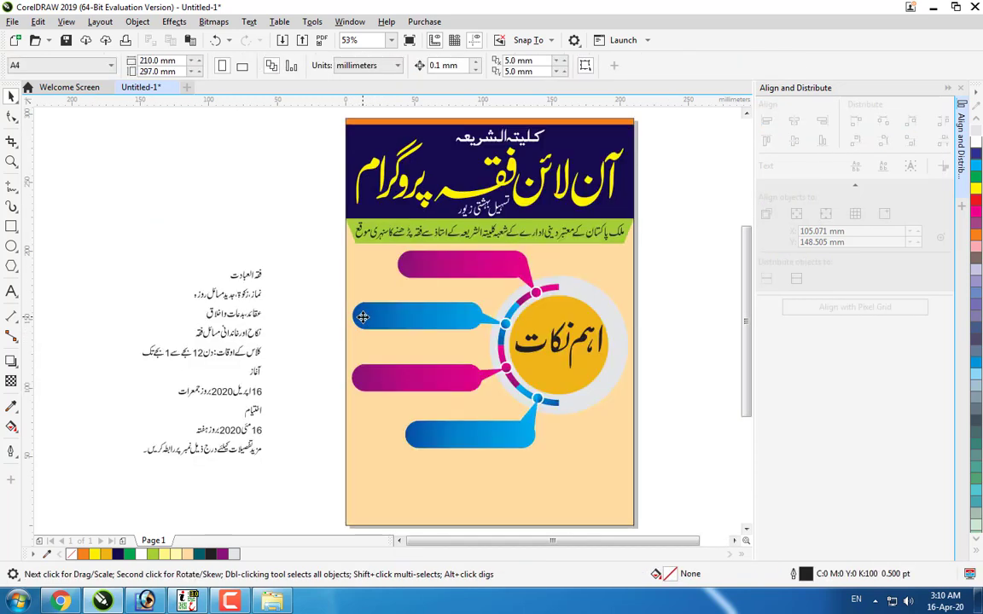
Step: Fill the "اہم نکات" text in the yellow circle with dark blue C100 M100 Y15 K48
{"action": "scroll", "coordinate": [449, 367], "scroll_direction": "up", "scroll_amount": 2}
{"action": "scroll", "coordinate": [674, 348], "scroll_direction": "down", "scroll_amount": 2}
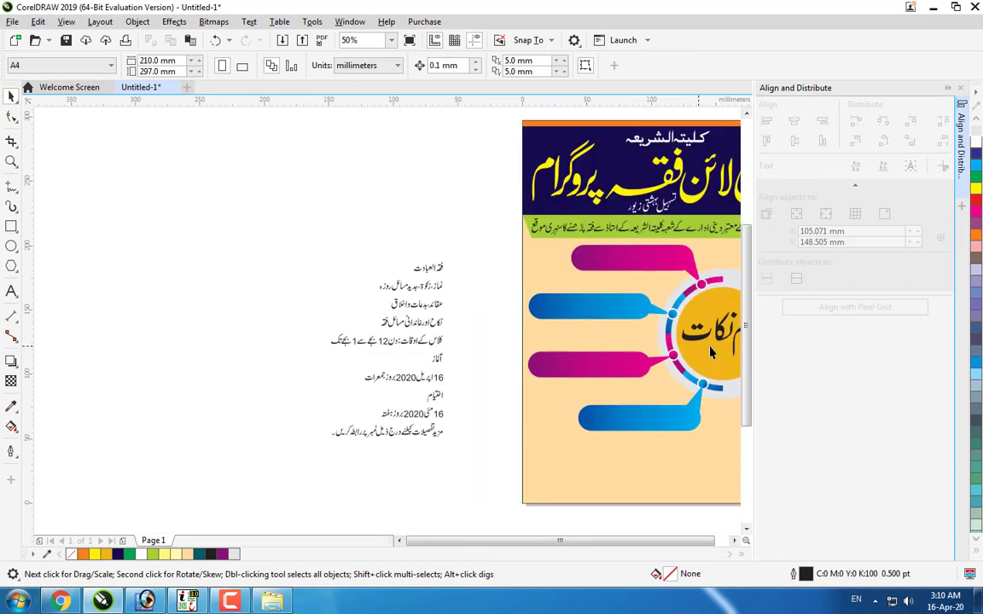
{"action": "scroll", "coordinate": [708, 340], "scroll_direction": "up", "scroll_amount": 1}
{"action": "left_click", "coordinate": [710, 337]}
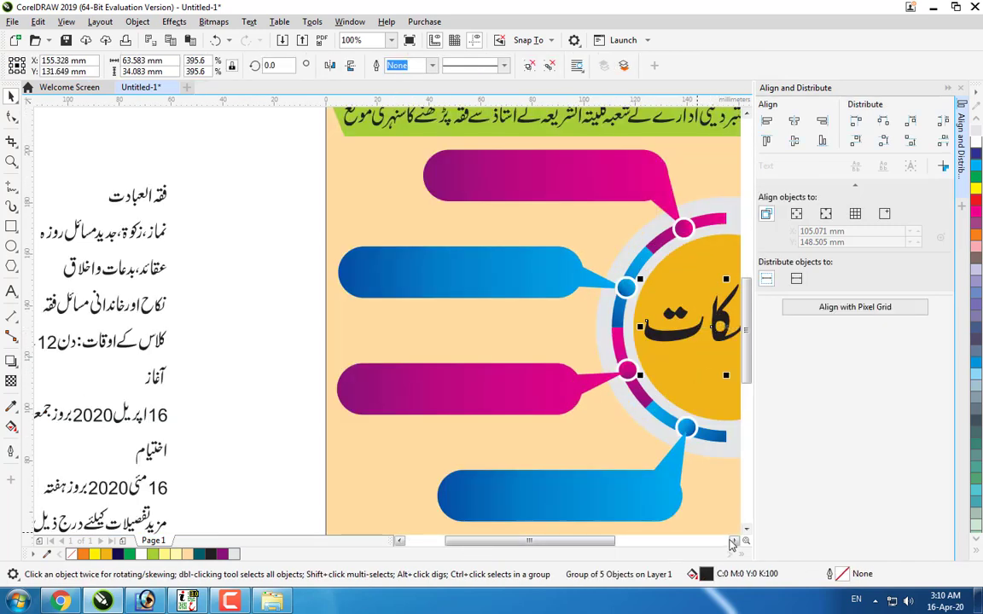
{"action": "left_click", "coordinate": [734, 541]}
{"action": "left_click", "coordinate": [733, 541]}
{"action": "left_click", "coordinate": [708, 165]}
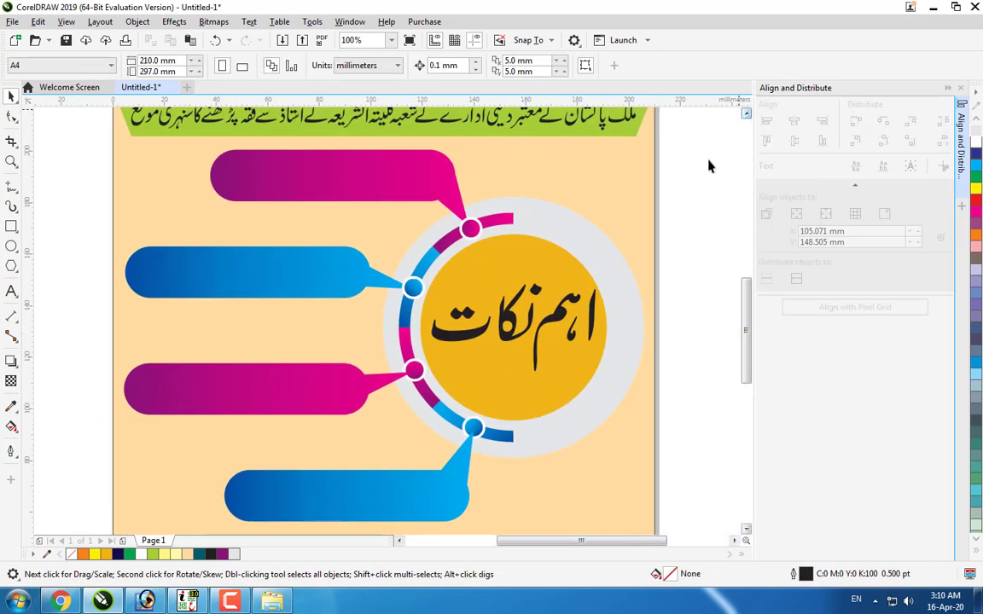
{"action": "scroll", "coordinate": [648, 373], "scroll_direction": "down", "scroll_amount": 2}
{"action": "scroll", "coordinate": [648, 374], "scroll_direction": "down", "scroll_amount": 2}
{"action": "left_click", "coordinate": [614, 346]}
{"action": "scroll", "coordinate": [632, 360], "scroll_direction": "up", "scroll_amount": 2}
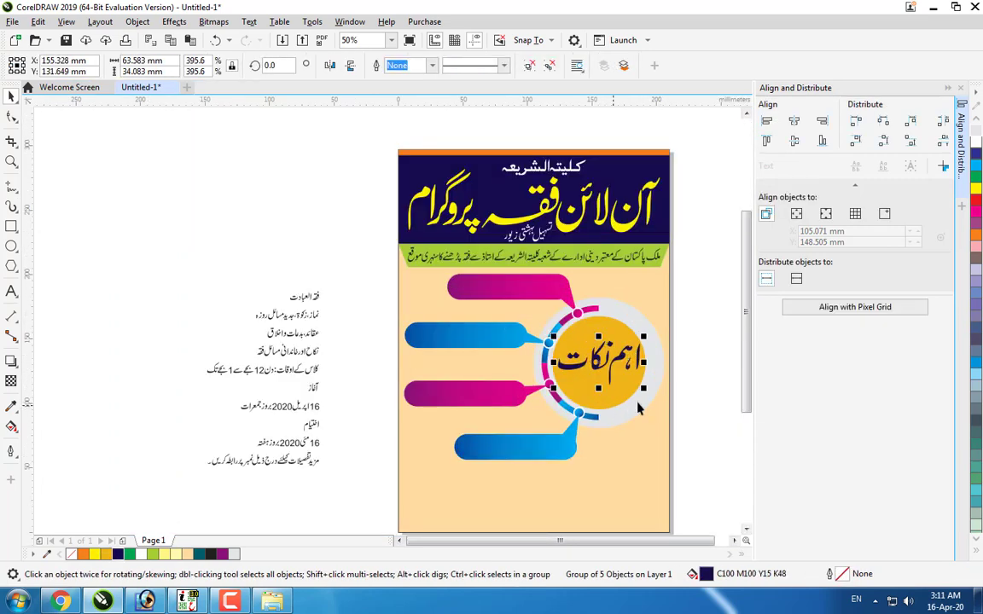
{"action": "scroll", "coordinate": [595, 344], "scroll_direction": "up", "scroll_amount": 4}
{"action": "scroll", "coordinate": [692, 345], "scroll_direction": "up", "scroll_amount": 4}
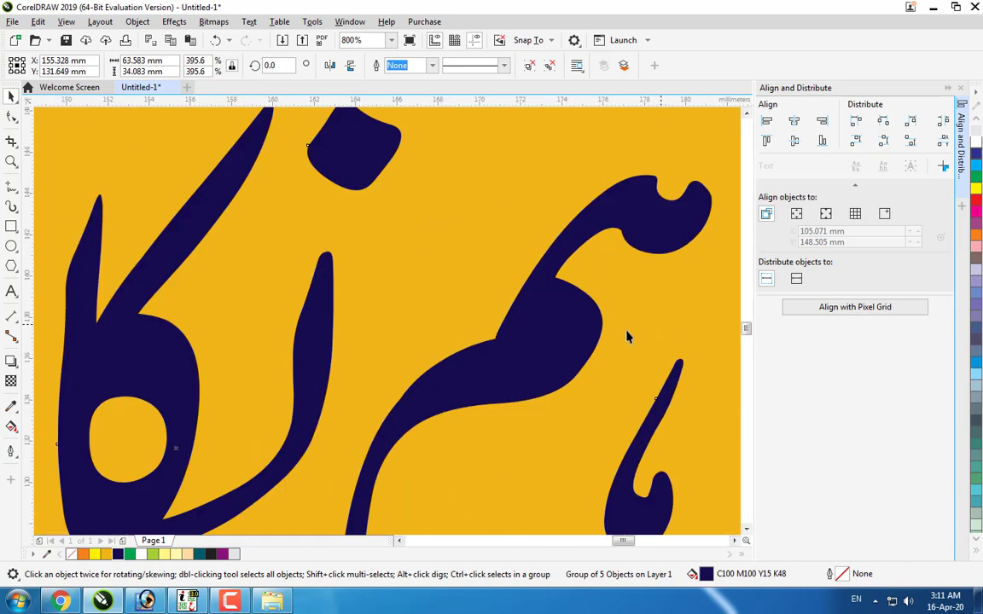
{"action": "scroll", "coordinate": [555, 334], "scroll_direction": "down", "scroll_amount": 6}
{"action": "scroll", "coordinate": [554, 335], "scroll_direction": "down", "scroll_amount": 2}
{"action": "left_click", "coordinate": [671, 310]}
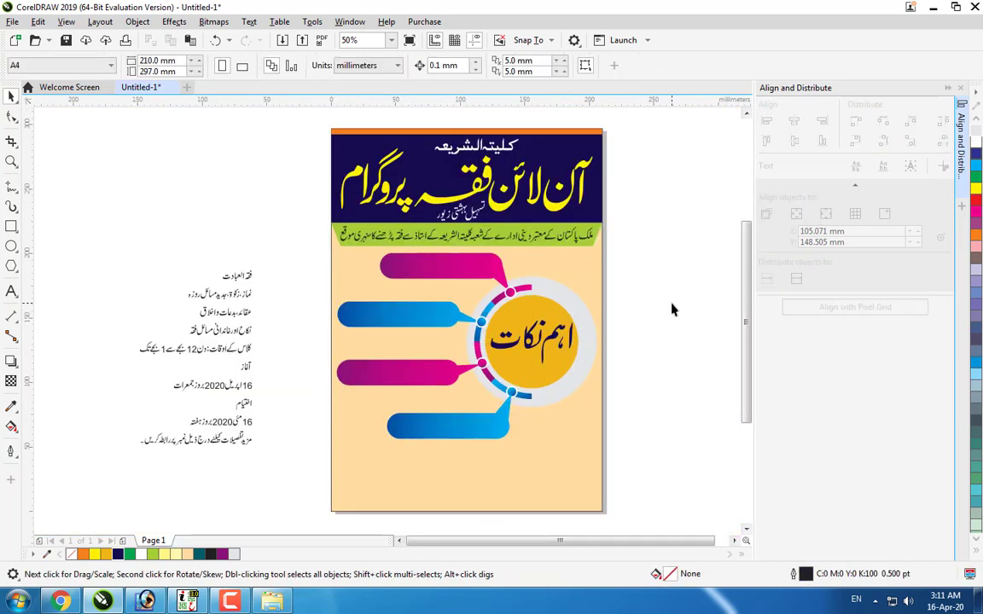
Step: Group the letters of each of the top four text lines beside the page, making one separate group per line
{"action": "scroll", "coordinate": [672, 309], "scroll_direction": "up", "scroll_amount": 1}
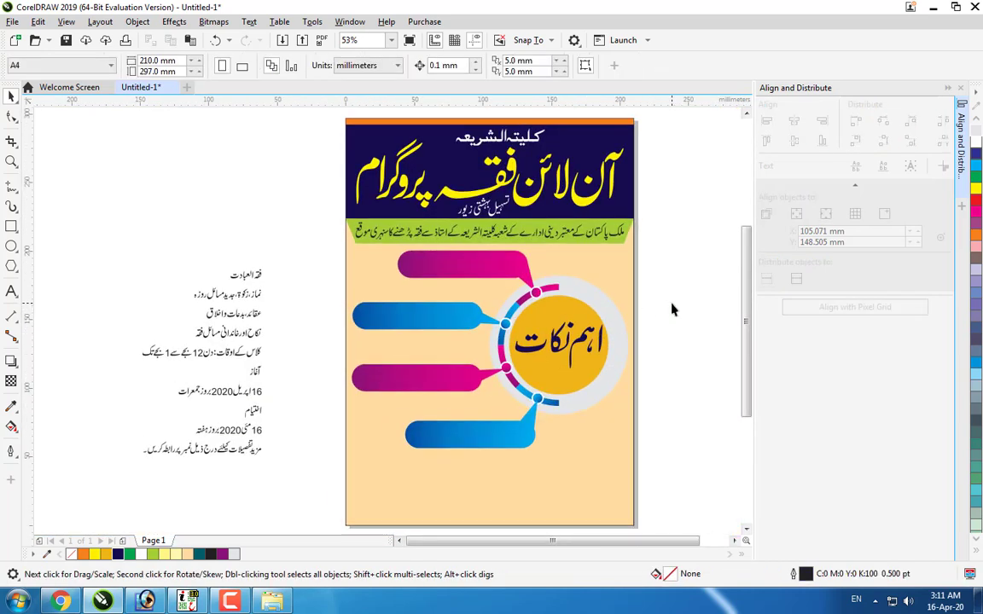
{"action": "left_click_drag", "start_coordinate": [275, 241], "coordinate": [206, 291]}
{"action": "scroll", "coordinate": [207, 292], "scroll_direction": "up", "scroll_amount": 2}
{"action": "key", "text": "ctrl+g"}
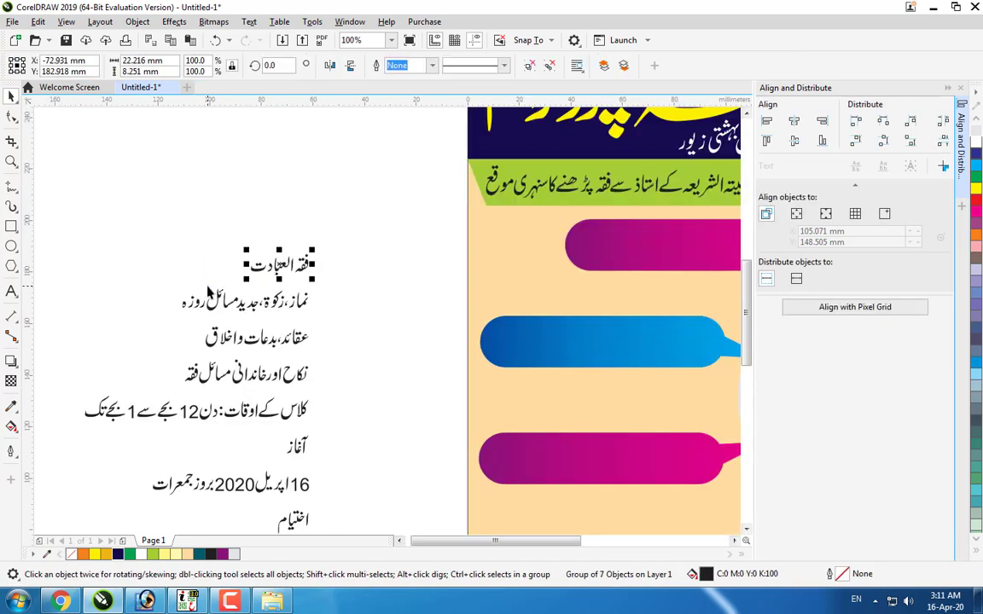
{"action": "left_click_drag", "start_coordinate": [165, 274], "coordinate": [347, 323]}
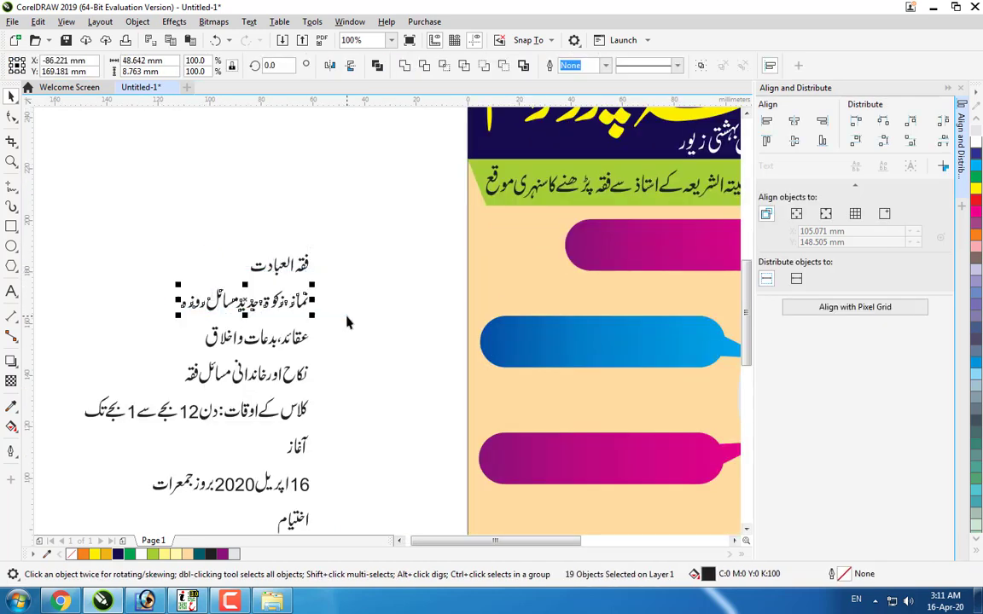
{"action": "left_click", "coordinate": [346, 322]}
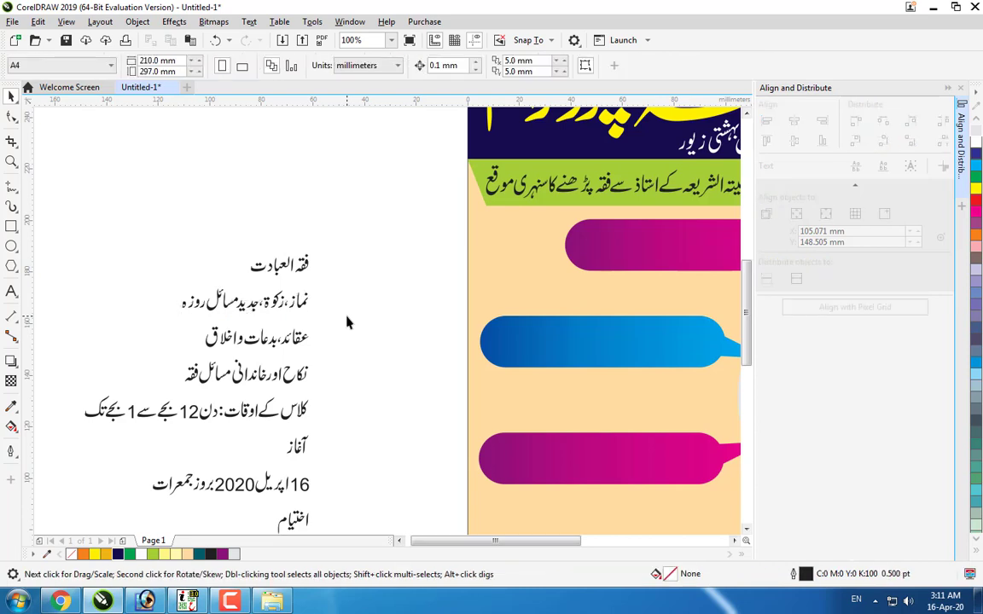
{"action": "left_click_drag", "start_coordinate": [346, 322], "coordinate": [303, 381]}
{"action": "key", "text": "ctrl+g"}
{"action": "left_click", "coordinate": [171, 365]}
{"action": "key", "text": "ctrl+g"}
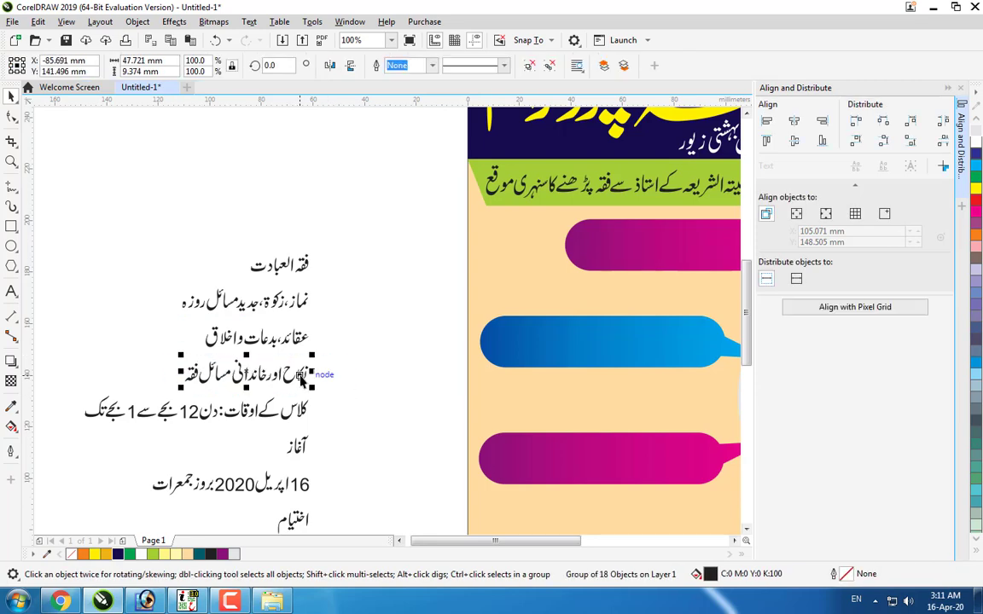
Step: Move the four grouped text lines onto the four callouts in order from top to bottom, one line per callout
{"action": "scroll", "coordinate": [315, 324], "scroll_direction": "down", "scroll_amount": 1}
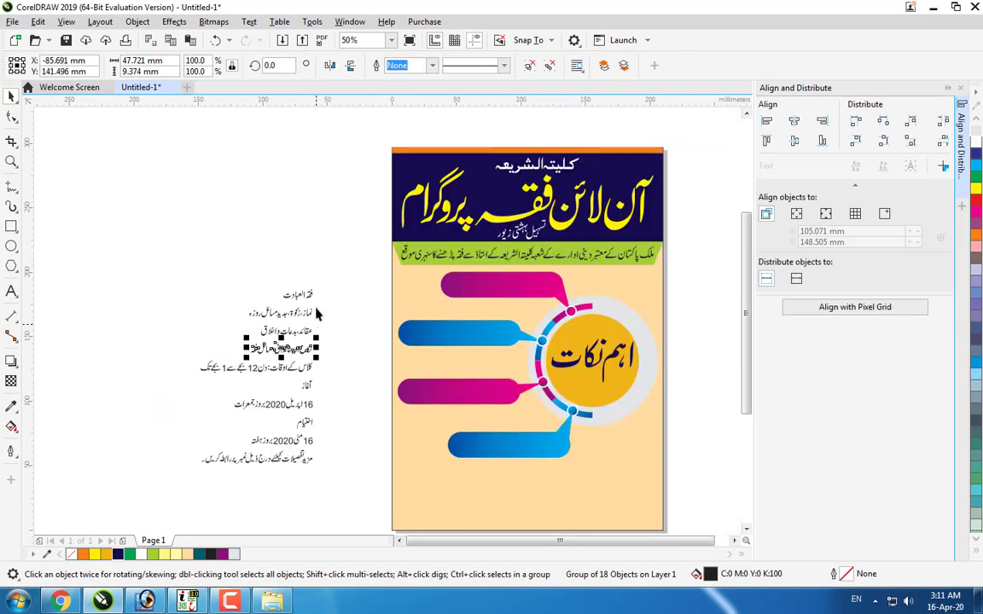
{"action": "left_click_drag", "start_coordinate": [307, 294], "coordinate": [544, 288]}
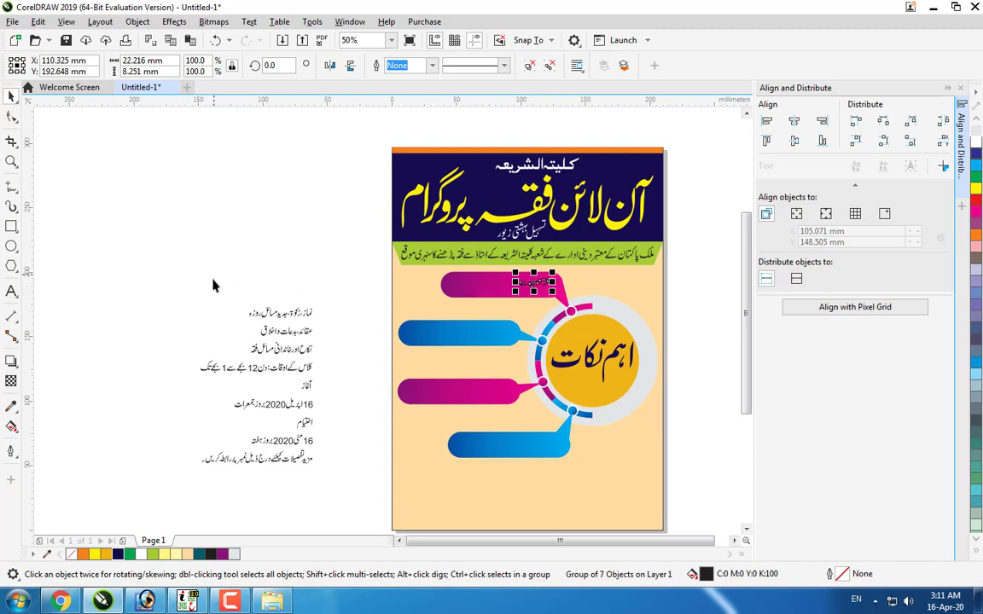
{"action": "left_click_drag", "start_coordinate": [213, 286], "coordinate": [501, 336]}
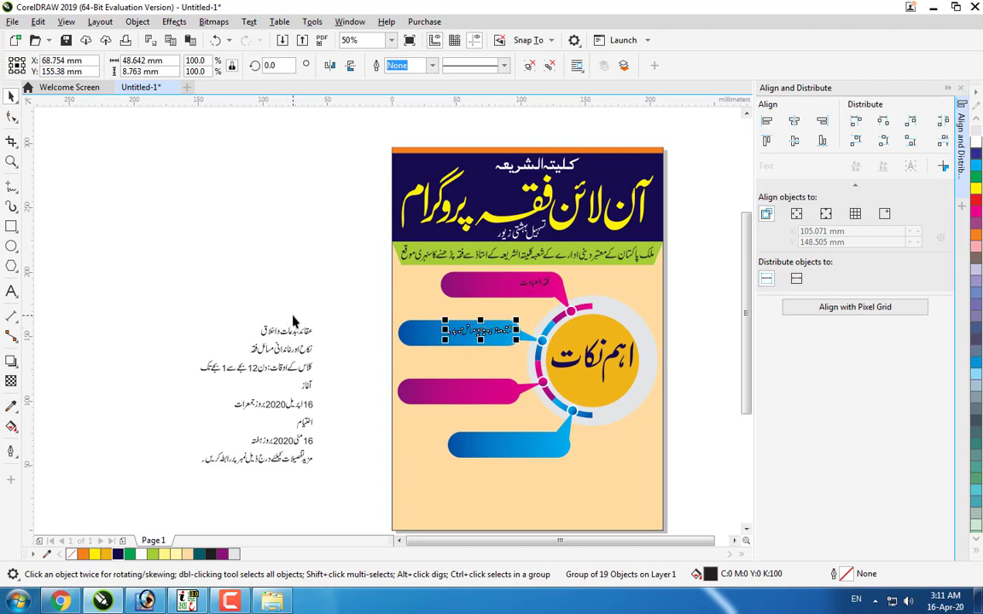
{"action": "left_click_drag", "start_coordinate": [247, 295], "coordinate": [503, 401]}
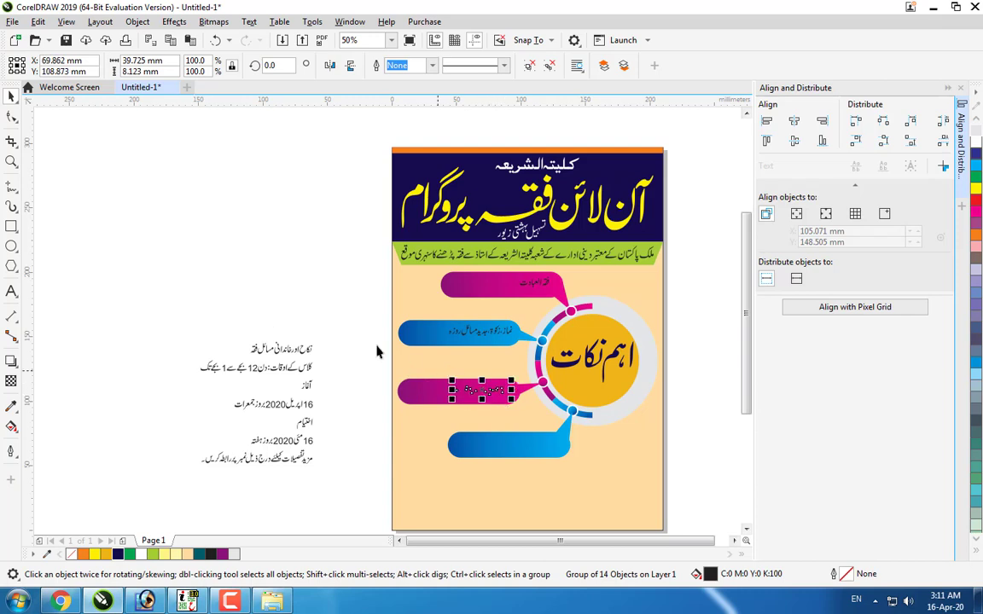
{"action": "left_click_drag", "start_coordinate": [238, 315], "coordinate": [553, 443]}
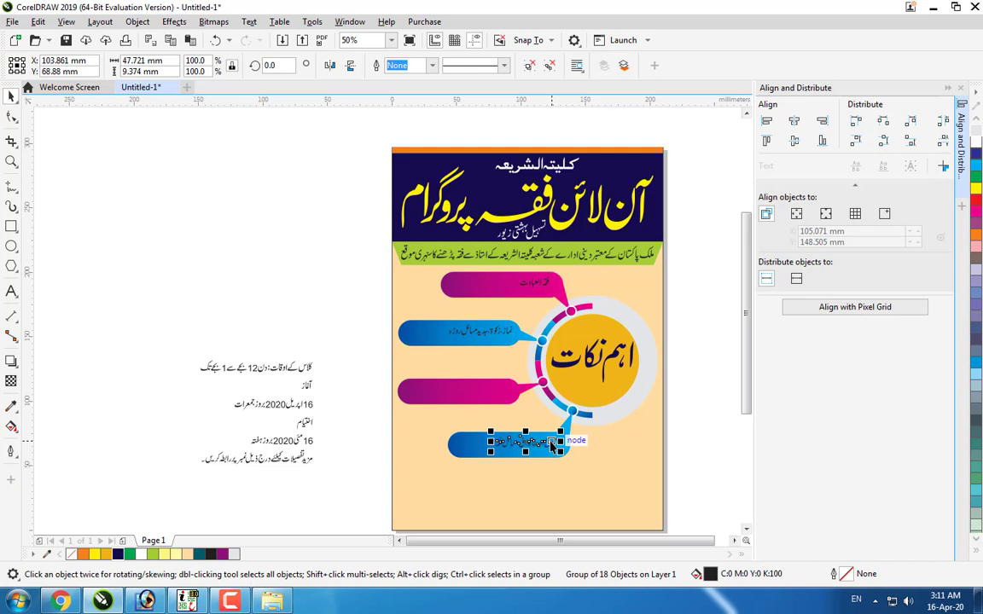
Step: Place the "عقائد، بدعات و اخلاق" line on the third callout and align its right edge with the second callout's text
{"action": "left_click_drag", "start_coordinate": [348, 362], "coordinate": [512, 445]}
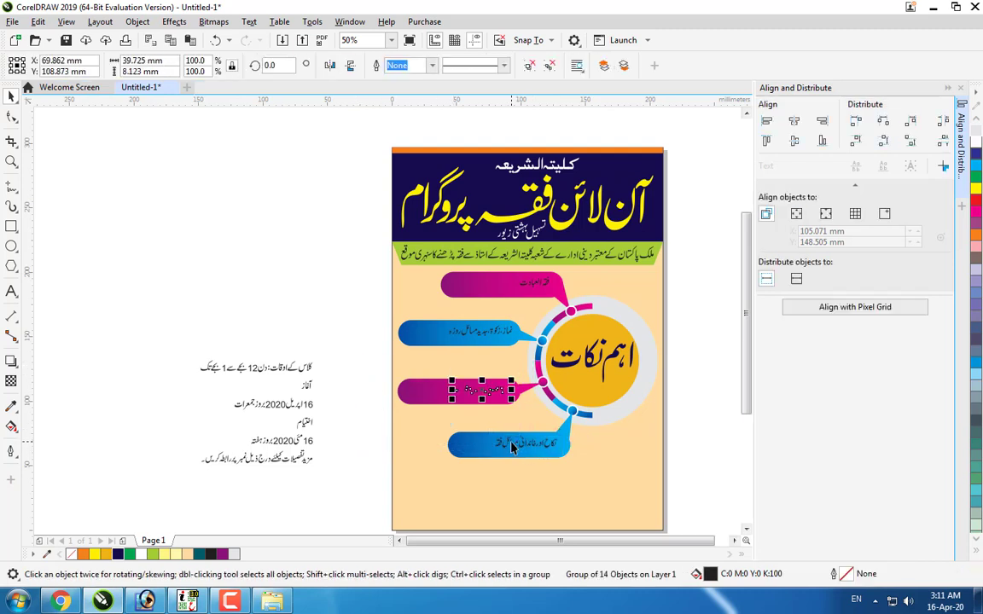
{"action": "scroll", "coordinate": [624, 354], "scroll_direction": "up", "scroll_amount": 1}
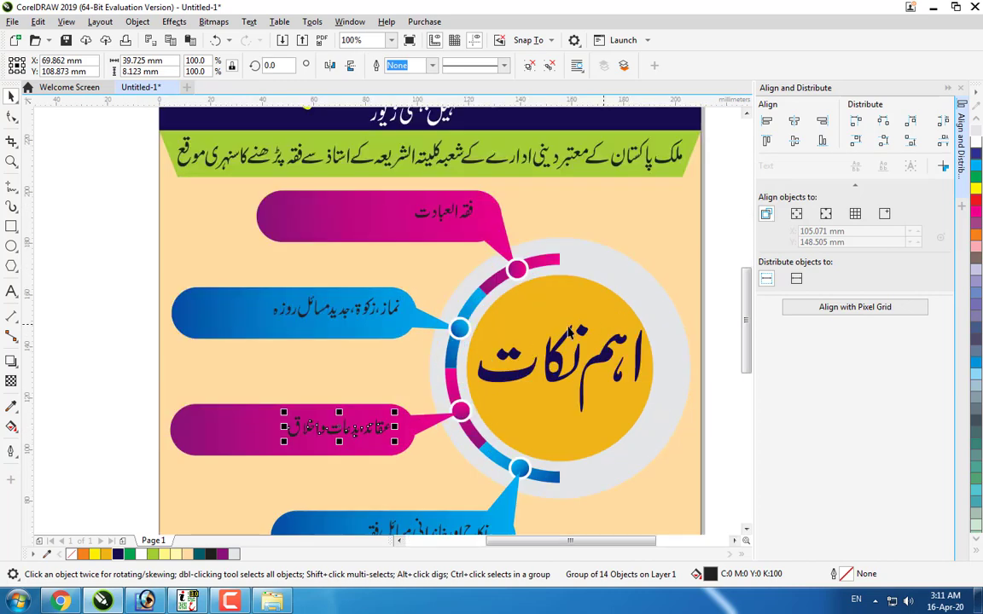
{"action": "left_click", "coordinate": [384, 316], "text": "shift"}
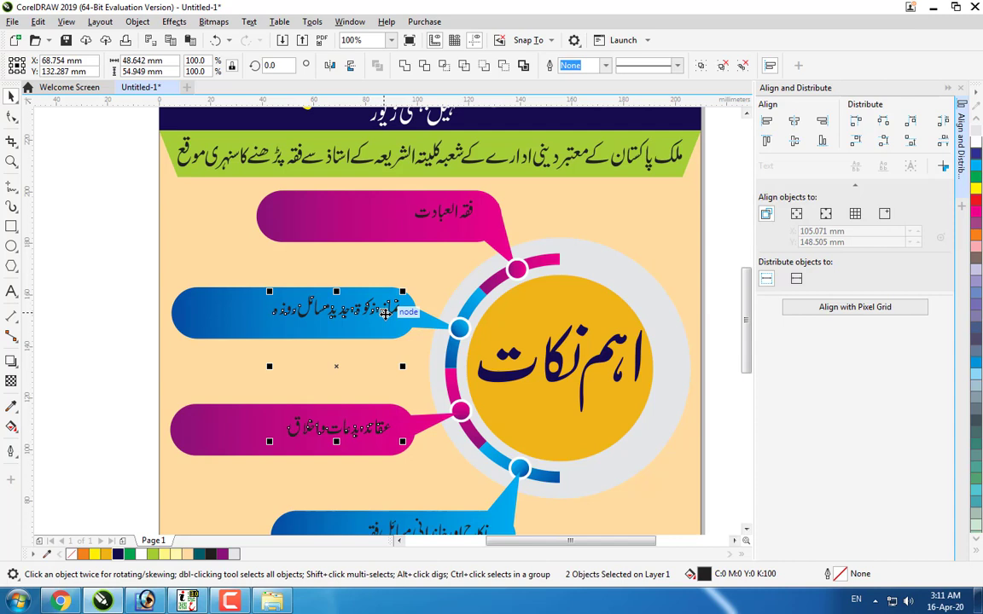
{"action": "key", "text": "l"}
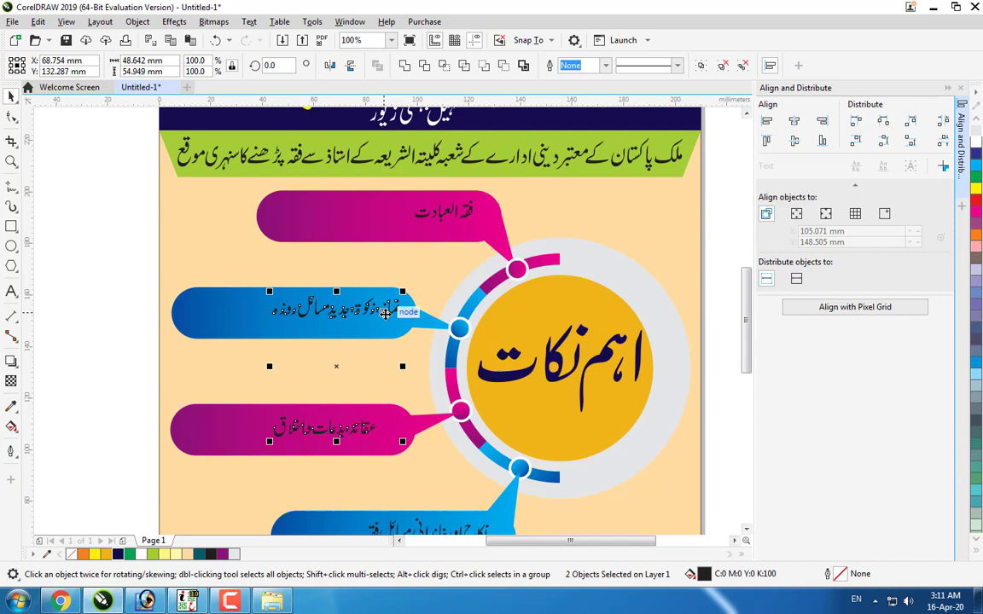
{"action": "key", "text": "Escape"}
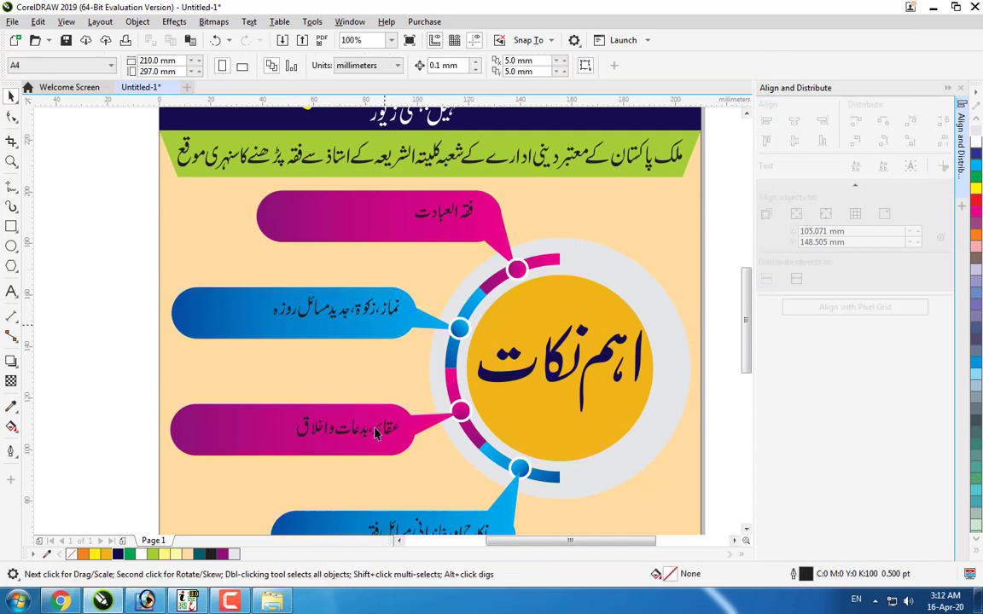
Step: Centre the text of the third callout and of the second callout vertically on their own callout shapes
{"action": "scroll", "coordinate": [375, 433], "scroll_direction": "up", "scroll_amount": 1}
{"action": "left_click", "coordinate": [307, 414]}
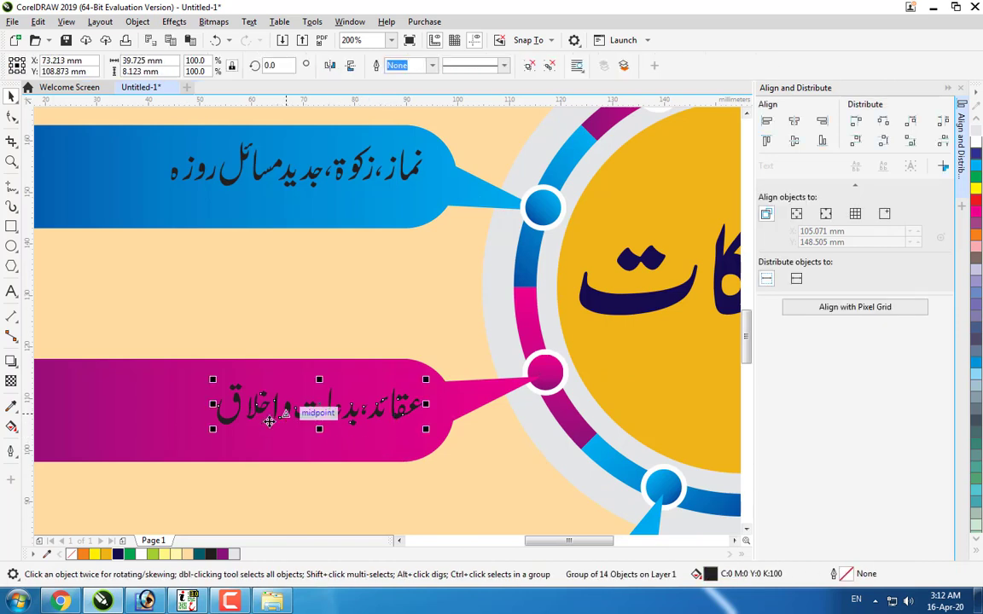
{"action": "left_click", "coordinate": [168, 412], "text": "shift"}
{"action": "key", "text": "c"}
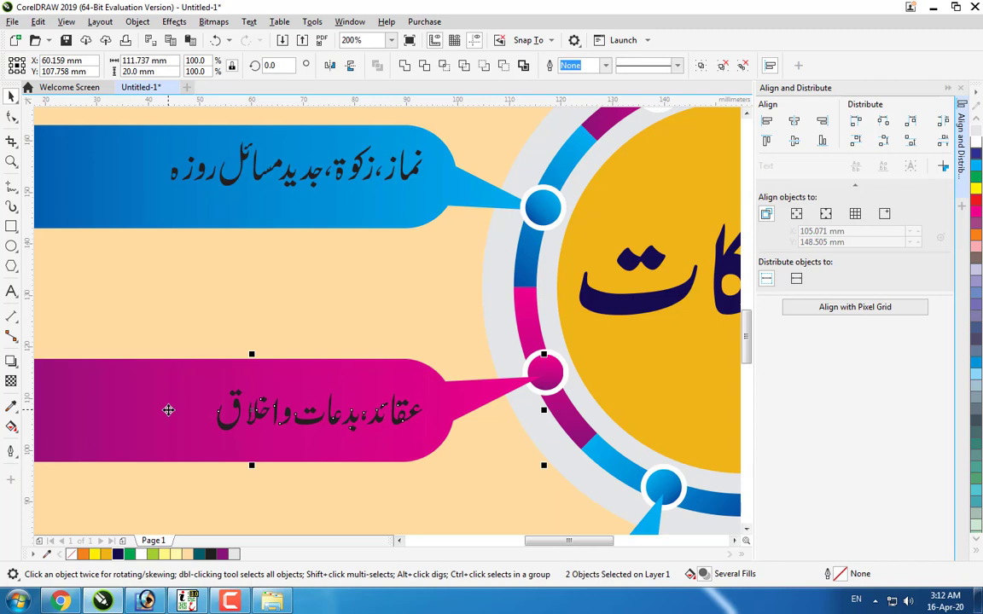
{"action": "scroll", "coordinate": [529, 254], "scroll_direction": "down", "scroll_amount": 2}
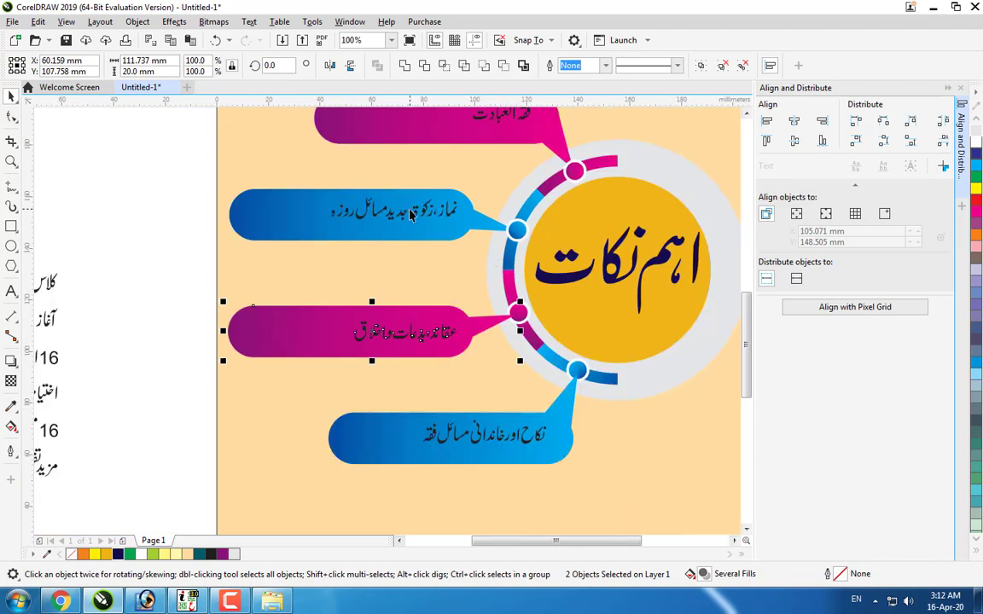
{"action": "left_click", "coordinate": [350, 284]}
{"action": "left_click", "coordinate": [399, 218]}
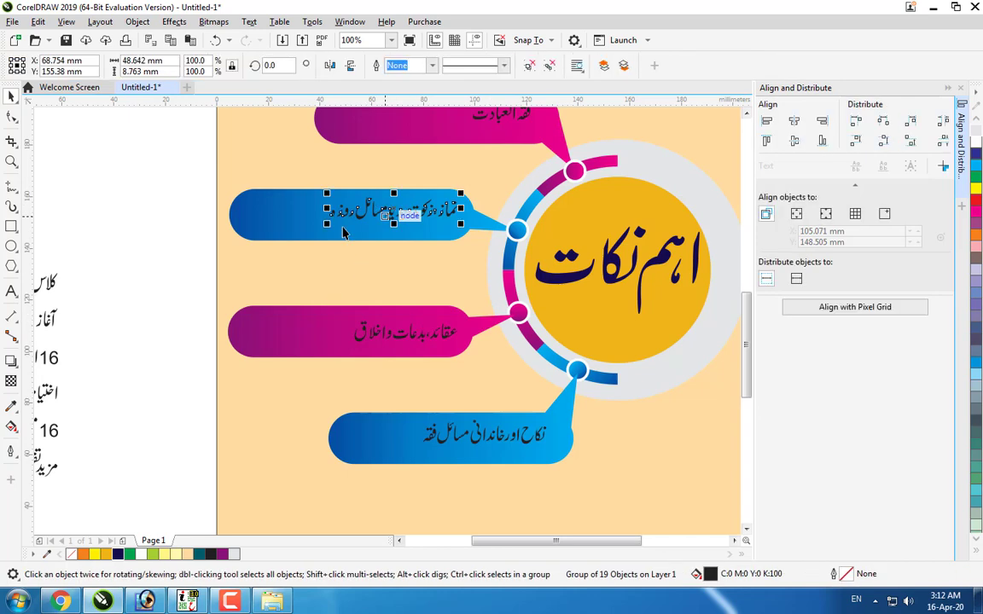
{"action": "left_click", "coordinate": [265, 207], "text": "shift"}
{"action": "key", "text": "e"}
Step: Align the bottom callout's text vertically with its shape, and move it down by hand into the middle of the blue bar
{"action": "left_click", "coordinate": [448, 381]}
{"action": "left_click", "coordinate": [510, 441]}
{"action": "left_click", "coordinate": [378, 456], "text": "shift"}
{"action": "key", "text": "e"}
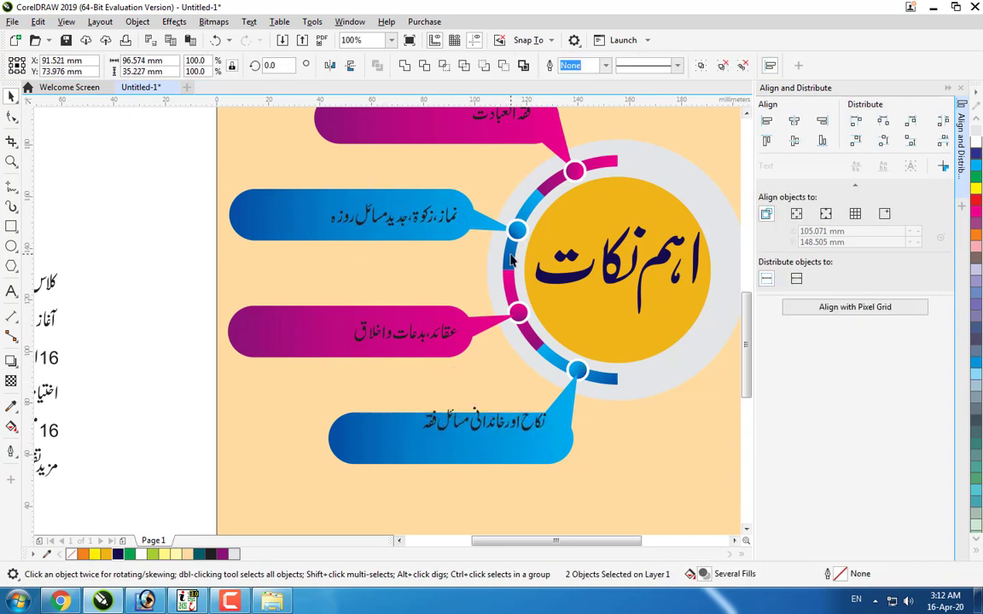
{"action": "key", "text": "Escape"}
{"action": "left_click", "coordinate": [527, 433]}
{"action": "left_click_drag", "start_coordinate": [527, 432], "coordinate": [529, 447]}
Step: Nudge the "فقہ العبادت" text down about 1.2 mm within the top callout
{"action": "scroll", "coordinate": [476, 468], "scroll_direction": "down", "scroll_amount": 1}
{"action": "key", "text": "F2"}
{"action": "left_click_drag", "start_coordinate": [454, 465], "coordinate": [639, 294]}
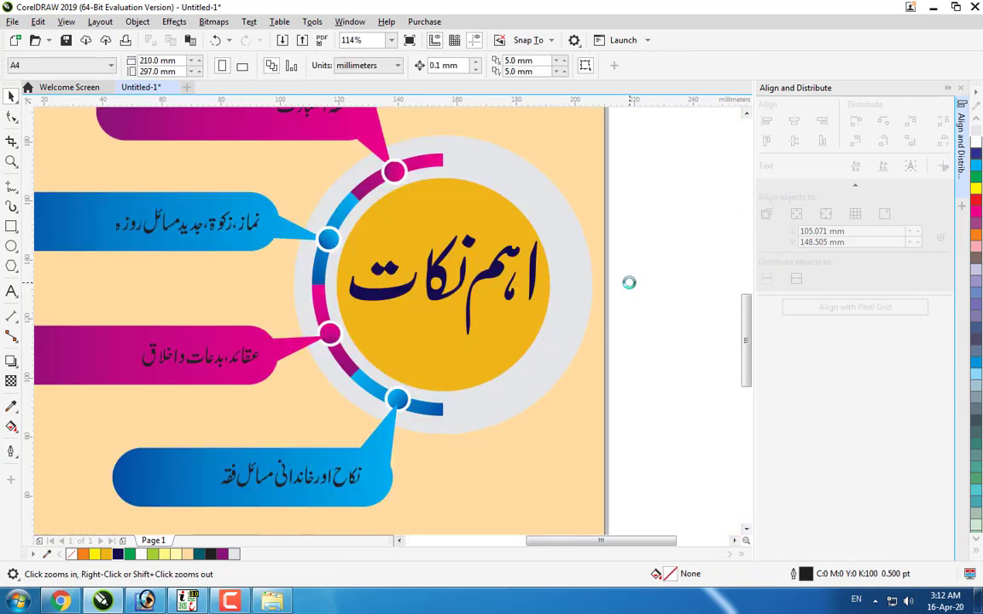
{"action": "scroll", "coordinate": [674, 109], "scroll_direction": "up", "scroll_amount": 2}
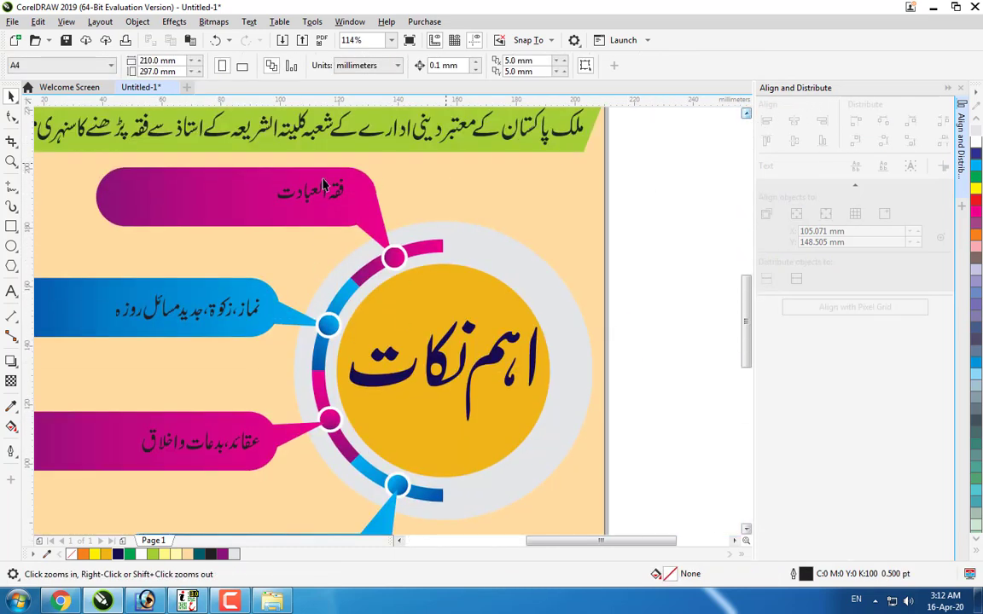
{"action": "key", "text": "space"}
{"action": "left_click", "coordinate": [337, 200]}
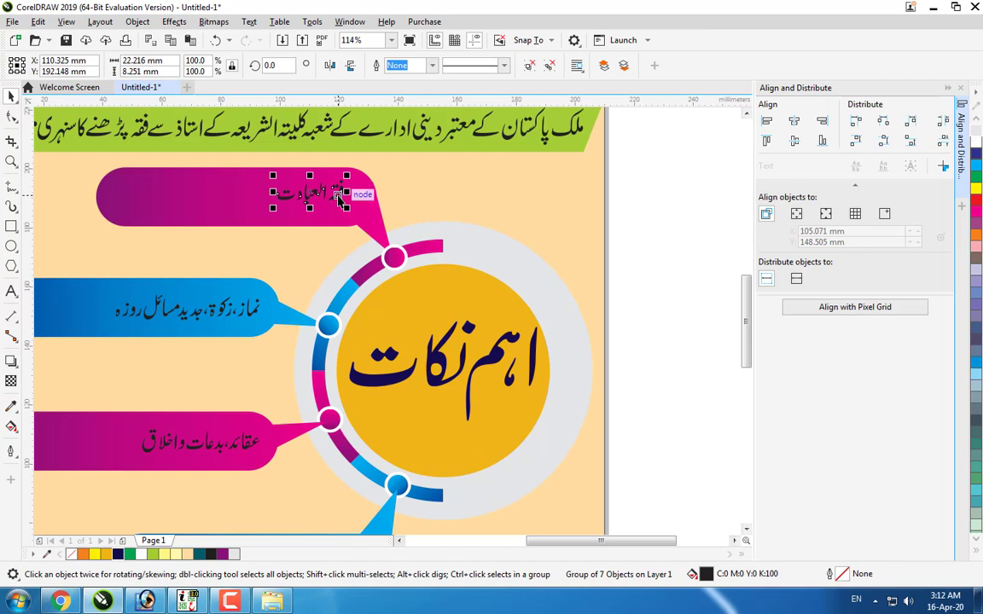
{"action": "key", "text": "Down"}
Step: Align the right edge of the bottom callout's text with the right edge of the top callout's text
{"action": "scroll", "coordinate": [369, 200], "scroll_direction": "down", "scroll_amount": 1}
{"action": "key", "text": "F2"}
{"action": "left_click_drag", "start_coordinate": [534, 166], "coordinate": [203, 466]}
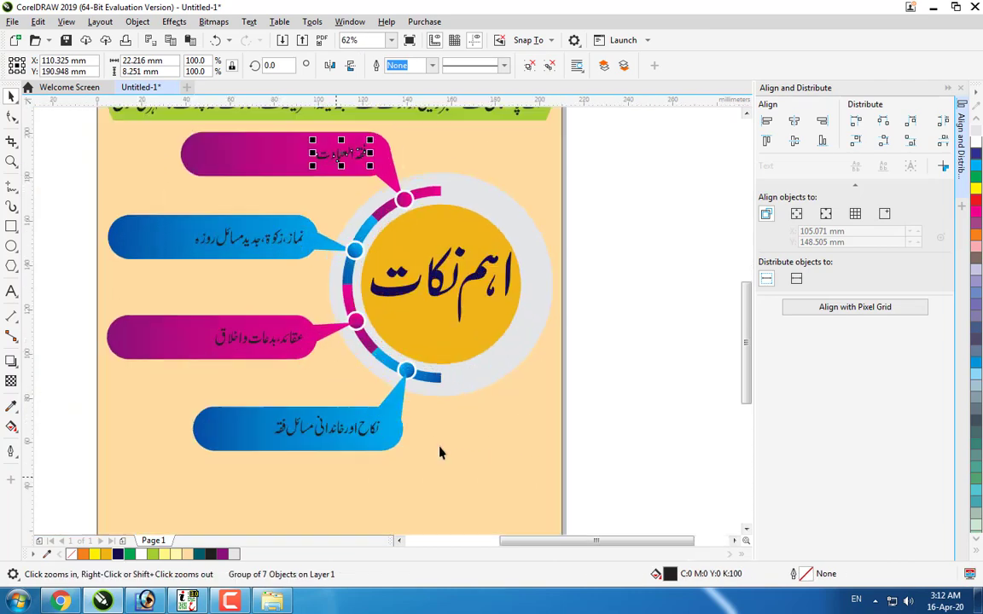
{"action": "left_click", "coordinate": [375, 429]}
{"action": "left_click", "coordinate": [360, 155], "text": "shift"}
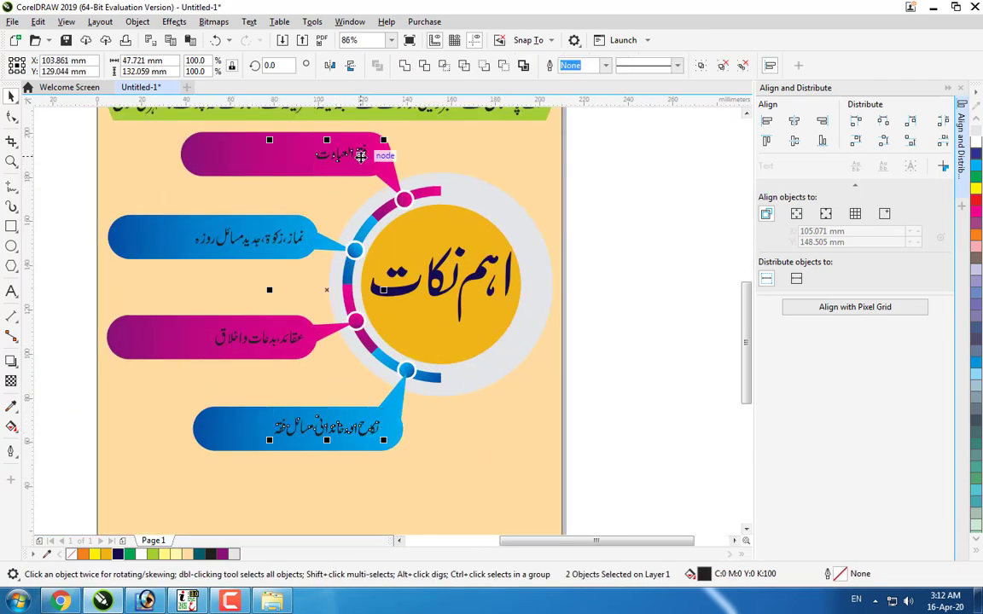
{"action": "key", "text": "r"}
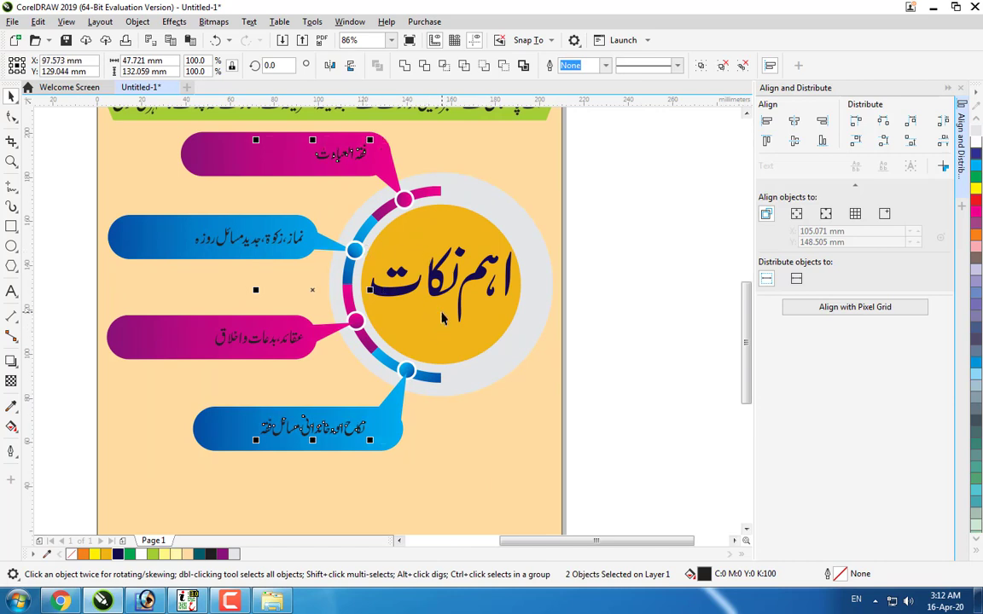
{"action": "key", "text": "Escape"}
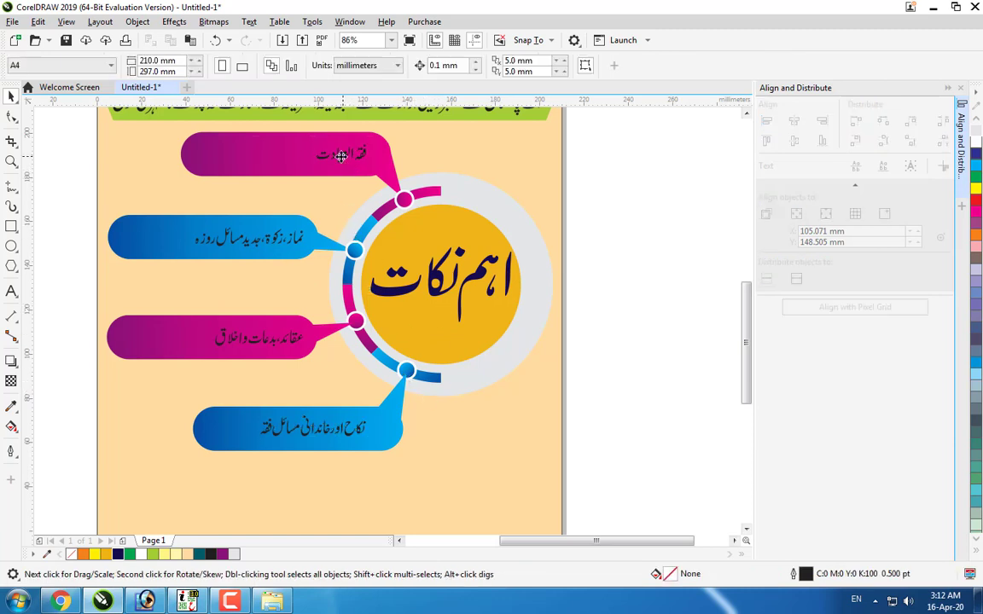
{"action": "left_click", "coordinate": [341, 156]}
{"action": "left_click_drag", "start_coordinate": [297, 169], "coordinate": [270, 184]}
{"action": "left_click", "coordinate": [216, 221]}
{"action": "left_click", "coordinate": [218, 224]}
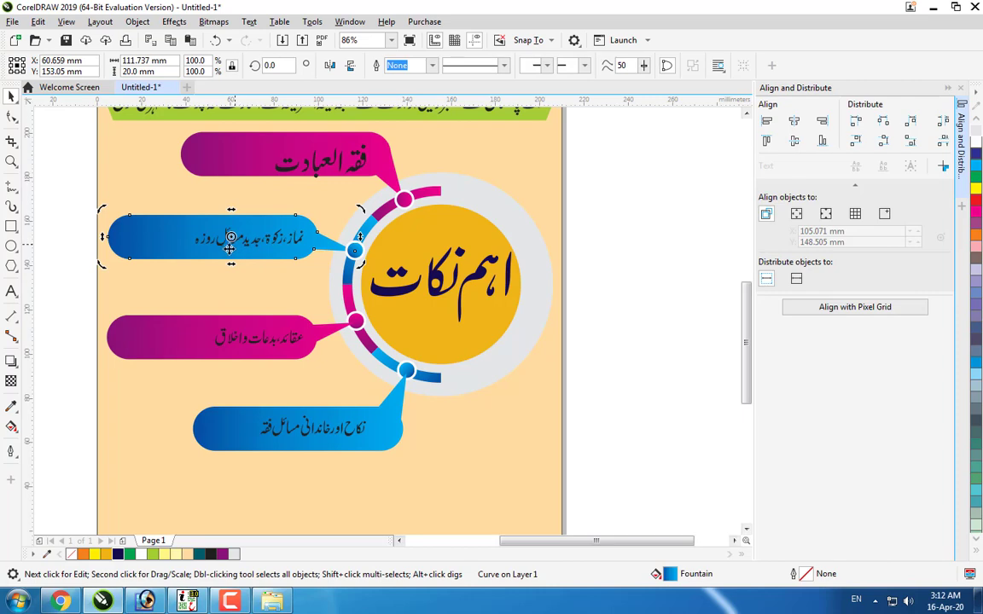
{"action": "key", "text": "Escape"}
{"action": "left_click", "coordinate": [225, 243]}
{"action": "key", "text": "ctrl+r"}
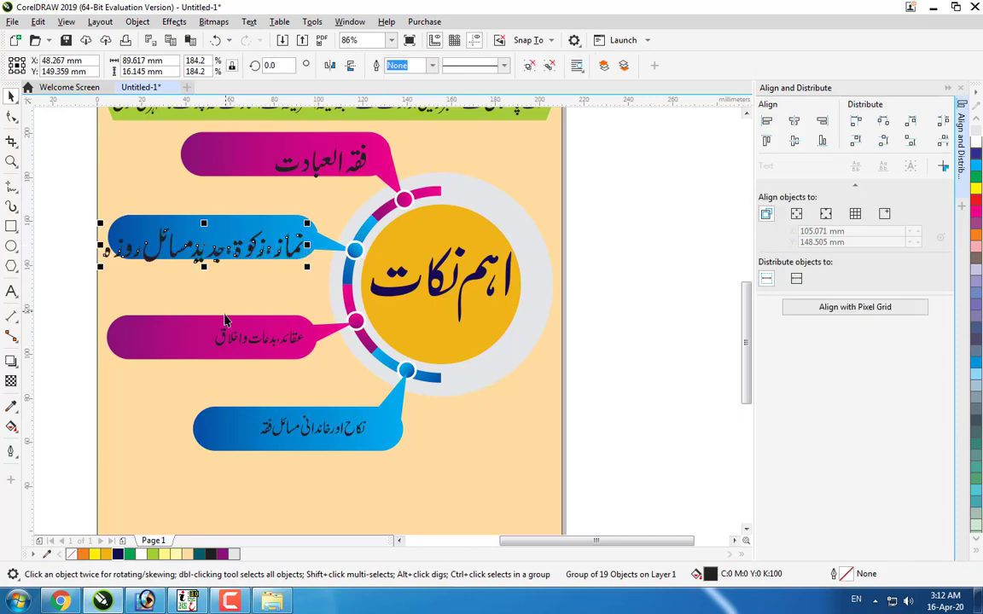
{"action": "key", "text": "ctrl+z"}
{"action": "key", "text": "ctrl+z"}
{"action": "left_click", "coordinate": [229, 305]}
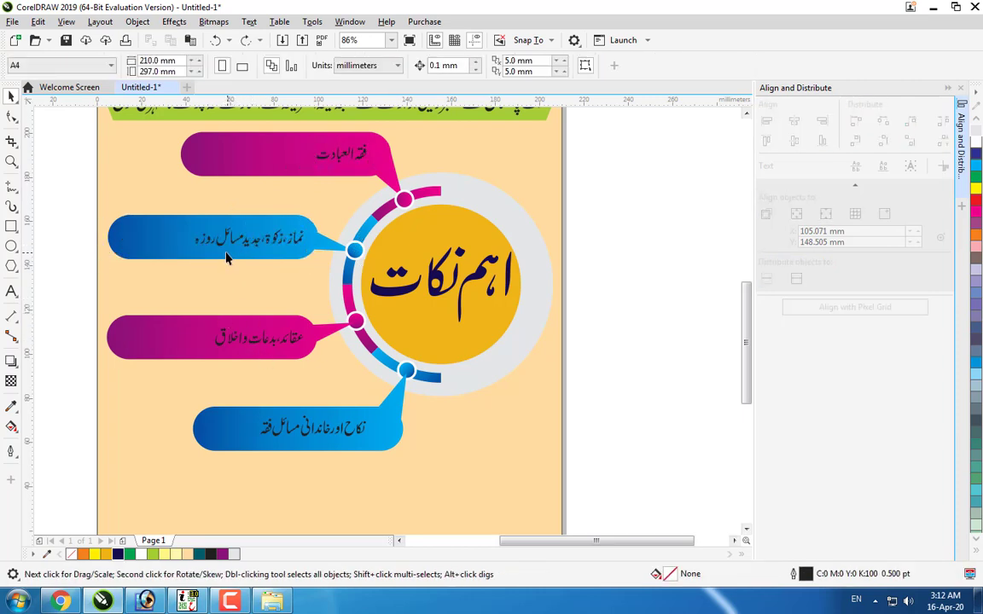
Step: Enlarge the second callout's text to 160.9% so it fits its bar, and repeat the same scaling on the other three callout texts
{"action": "left_click", "coordinate": [211, 241]}
{"action": "left_click_drag", "start_coordinate": [190, 223], "coordinate": [125, 216]}
{"action": "left_click", "coordinate": [335, 164]}
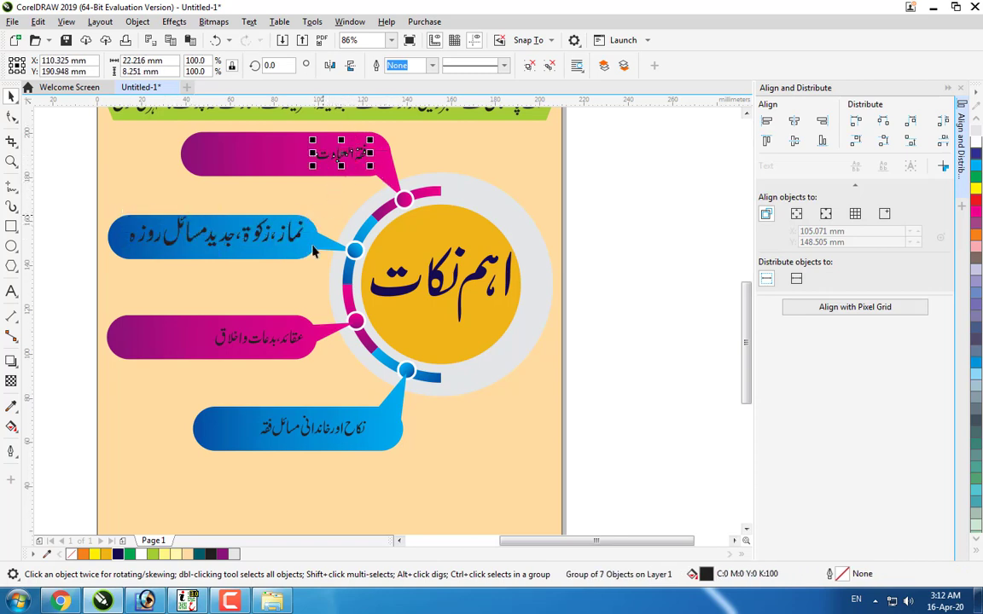
{"action": "key", "text": "ctrl+r"}
{"action": "left_click", "coordinate": [286, 341]}
{"action": "key", "text": "ctrl+r"}
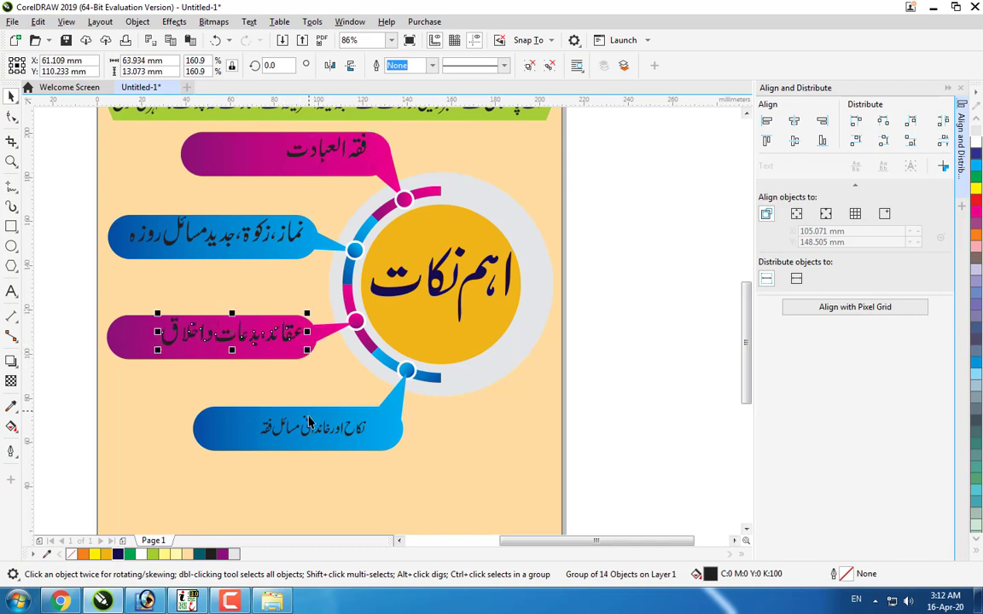
{"action": "left_click", "coordinate": [312, 426]}
{"action": "key", "text": "ctrl+r"}
Step: Move the enlarged "نکاح اور خاندانی مسائل فقہ" text to the middle of the bottom blue callout and fill it white
{"action": "key", "text": "z"}
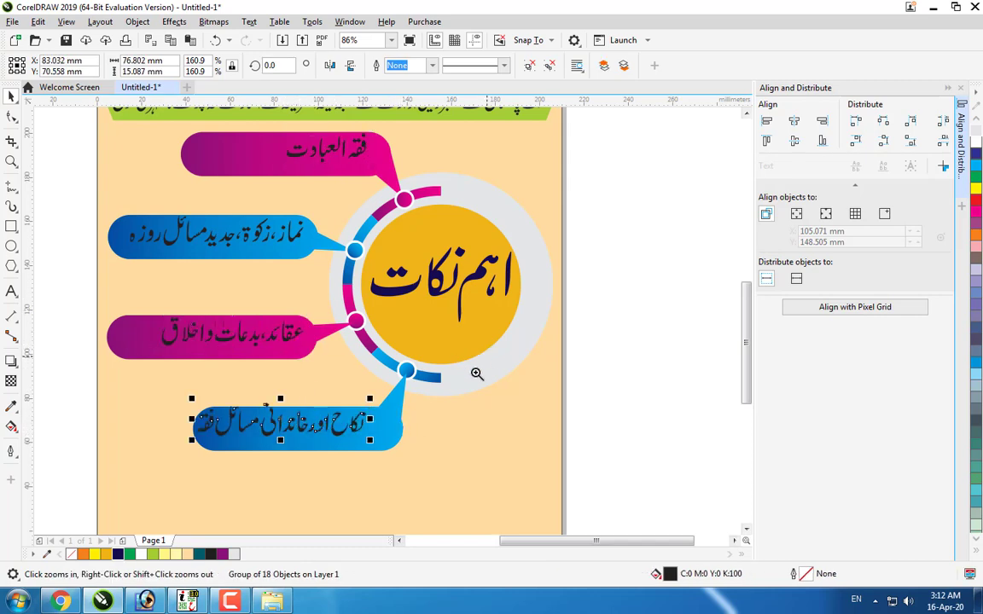
{"action": "left_click", "coordinate": [322, 431]}
{"action": "key", "text": "space"}
{"action": "left_click_drag", "start_coordinate": [458, 317], "coordinate": [493, 337]}
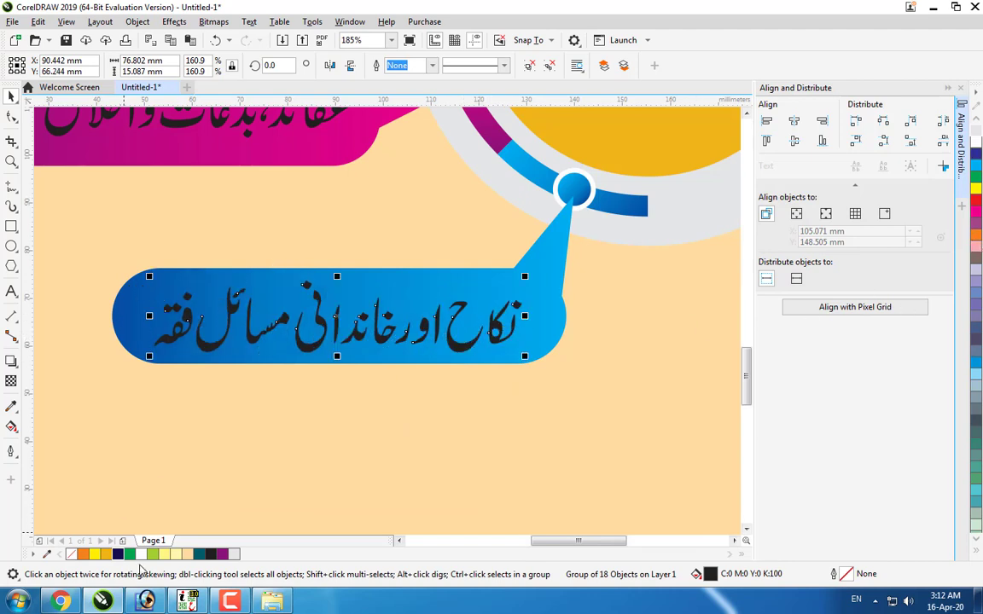
{"action": "left_click", "coordinate": [100, 554]}
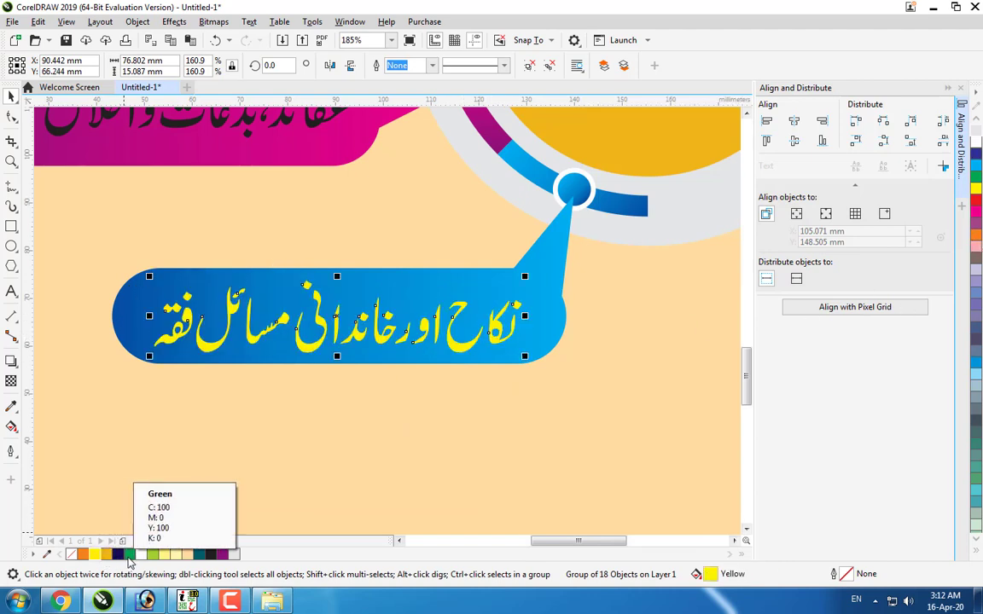
{"action": "left_click", "coordinate": [140, 554]}
{"action": "key", "text": "Escape"}
Step: Centre the "عقائد، بدعات و اخلاق" text vertically on the third callout and fill it white
{"action": "key", "text": "F3"}
{"action": "key", "text": "F2"}
{"action": "left_click_drag", "start_coordinate": [500, 166], "coordinate": [134, 325]}
{"action": "left_click", "coordinate": [488, 280]}
{"action": "left_click", "coordinate": [489, 316], "text": "shift"}
{"action": "key", "text": "e"}
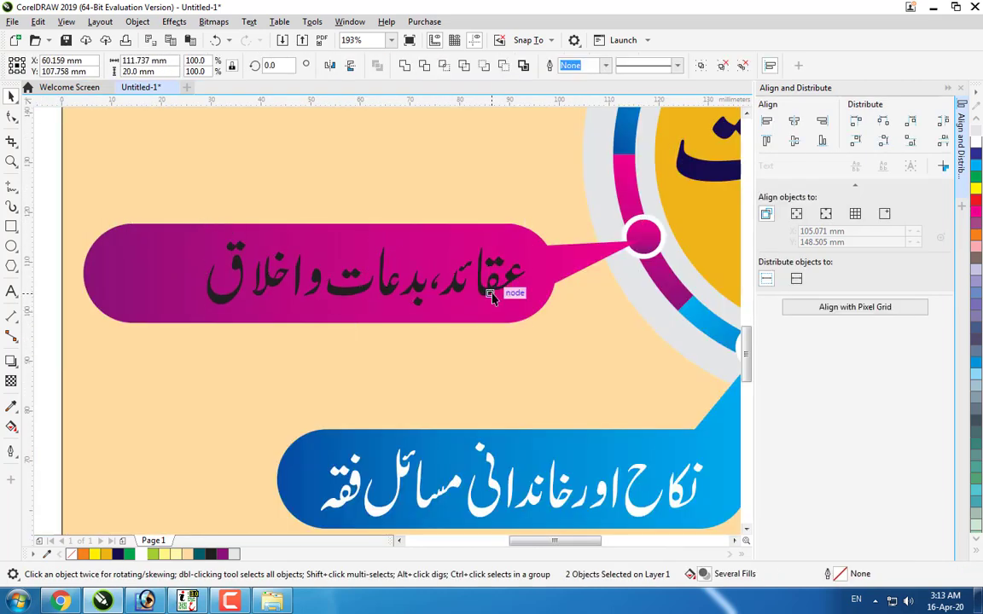
{"action": "key", "text": "Escape"}
{"action": "left_click", "coordinate": [487, 290]}
{"action": "left_click", "coordinate": [140, 555]}
{"action": "key", "text": "Escape"}
Step: Centre the "نماز، زکوۃ، جدید مسائل روزہ" text vertically on the second callout and fill it white
{"action": "key", "text": "F3"}
{"action": "key", "text": "F2"}
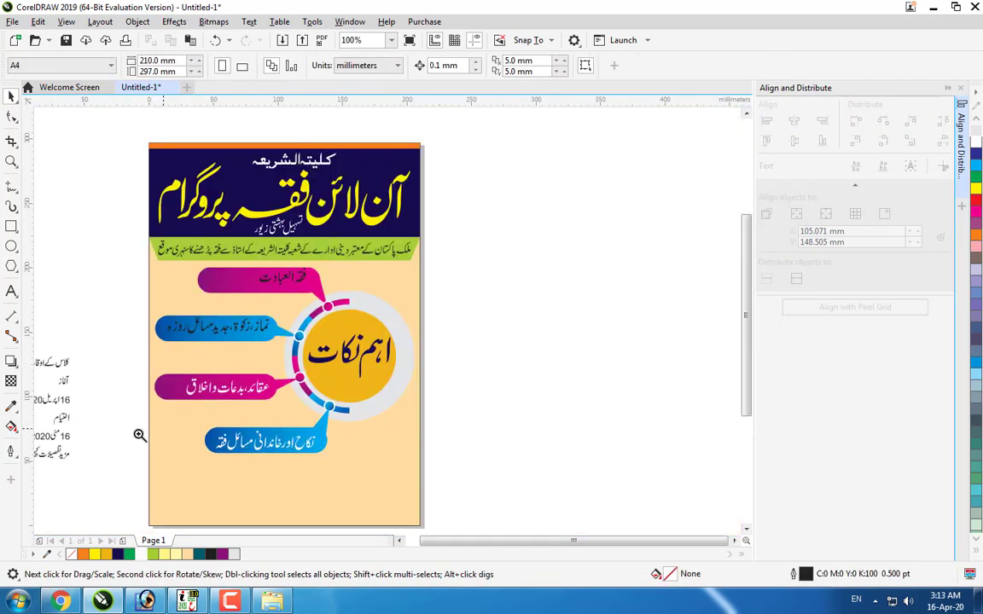
{"action": "left_click_drag", "start_coordinate": [139, 434], "coordinate": [360, 266]}
{"action": "left_click", "coordinate": [412, 280]}
{"action": "left_click", "coordinate": [416, 281], "text": "shift"}
{"action": "key", "text": "e"}
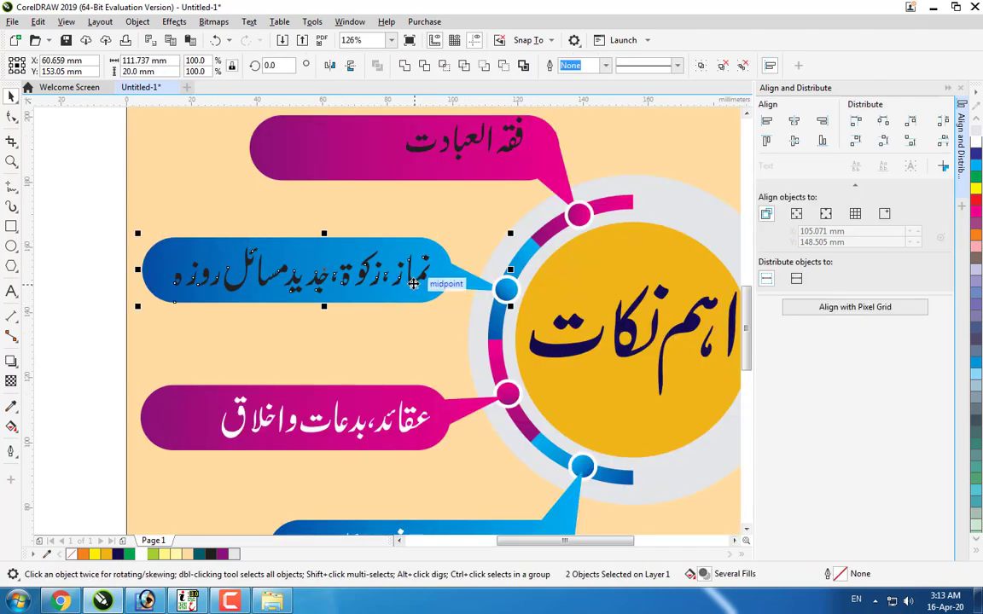
{"action": "key", "text": "Escape"}
{"action": "left_click", "coordinate": [414, 282]}
{"action": "left_click", "coordinate": [141, 554]}
{"action": "key", "text": "Escape"}
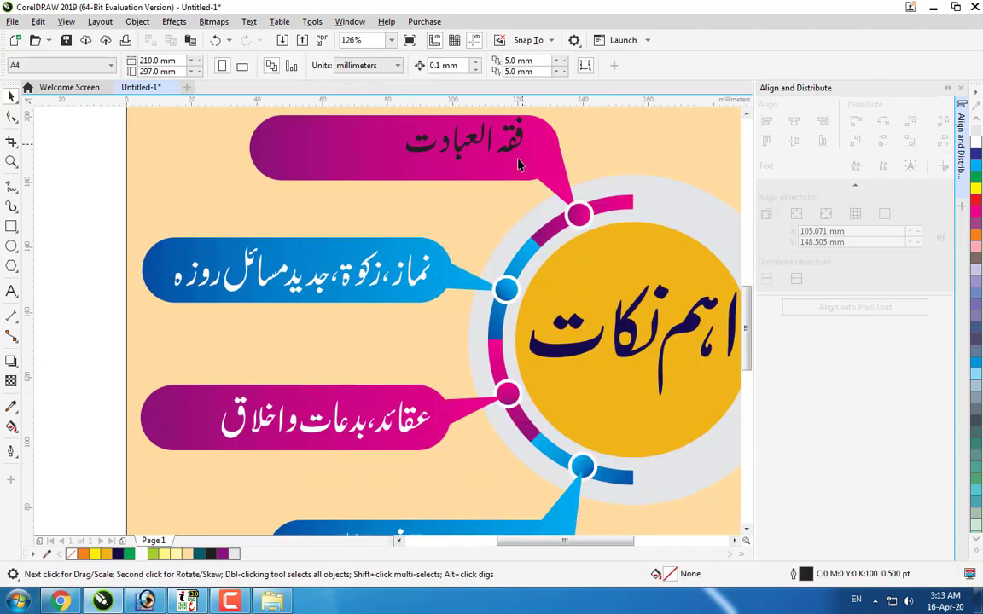
Step: Reposition the "فقہ العبادت" text in the vertical middle of the top callout and fill it white
{"action": "left_click", "coordinate": [511, 147]}
{"action": "left_click_drag", "start_coordinate": [510, 147], "coordinate": [509, 162]}
{"action": "left_click", "coordinate": [141, 555]}
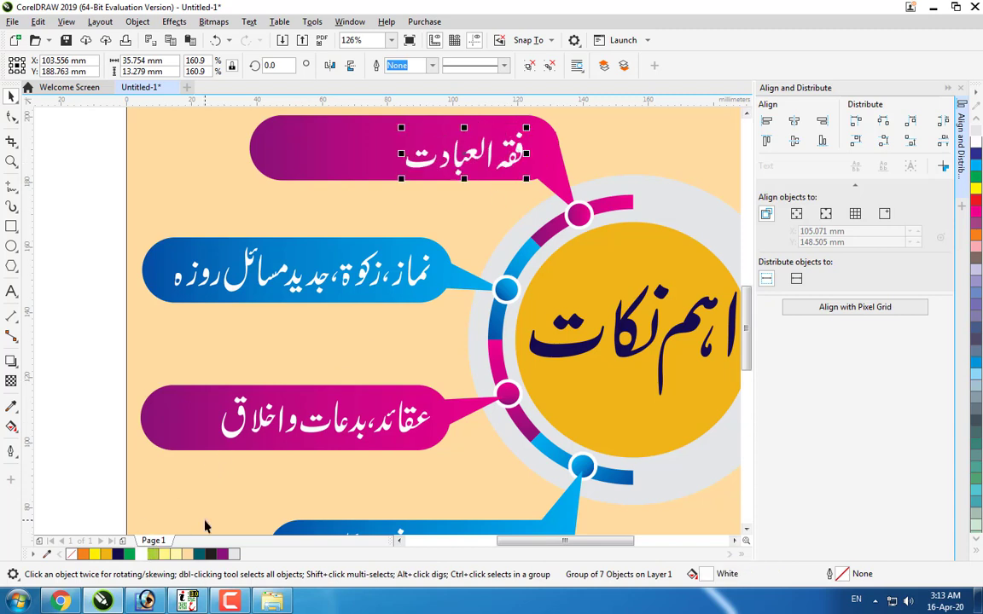
{"action": "key", "text": "Up"}
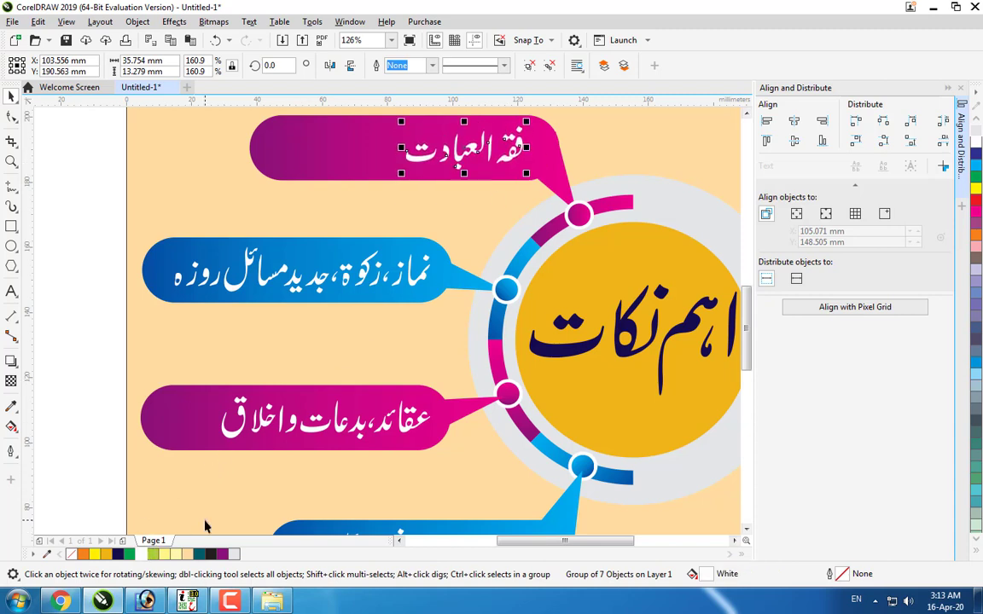
{"action": "key", "text": "Escape"}
Step: Group the letters of the class timings line, the topmost text line remaining beside the page
{"action": "key", "text": "F4"}
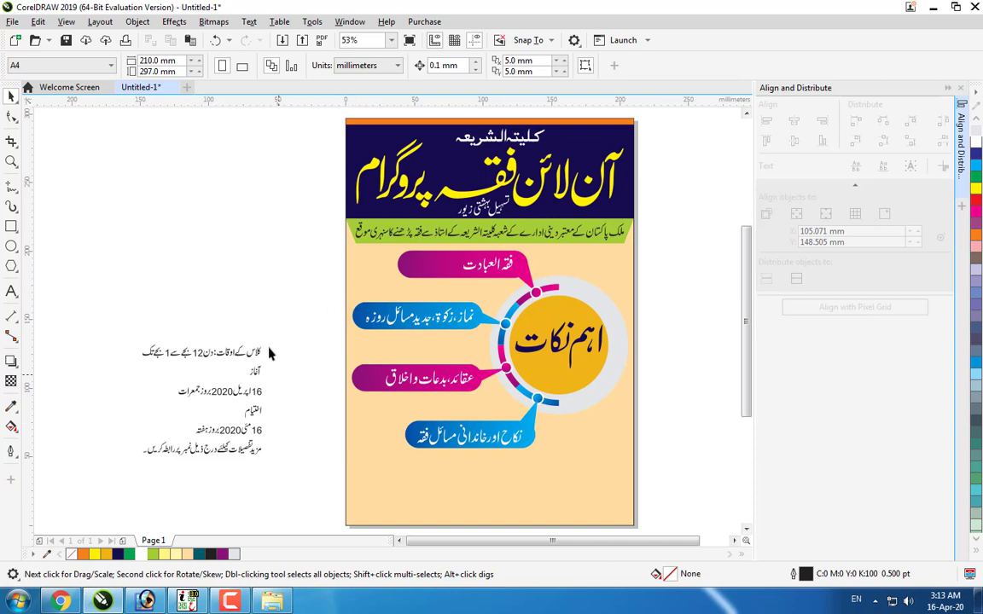
{"action": "left_click_drag", "start_coordinate": [288, 329], "coordinate": [125, 369]}
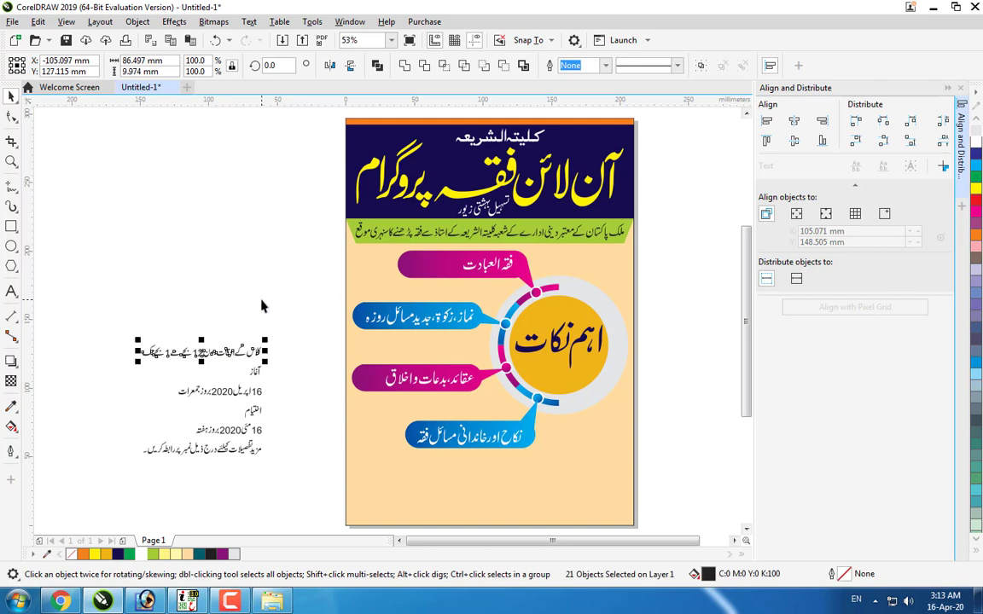
{"action": "key", "text": "ctrl+g"}
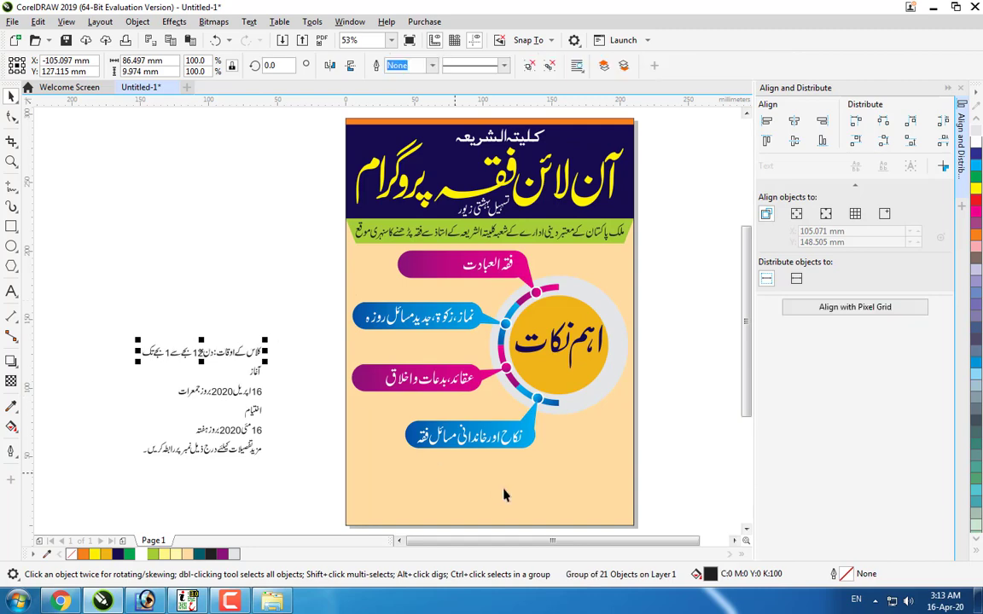
{"action": "scroll", "coordinate": [512, 493], "scroll_direction": "down", "scroll_amount": 2}
{"action": "scroll", "coordinate": [545, 498], "scroll_direction": "up", "scroll_amount": 4}
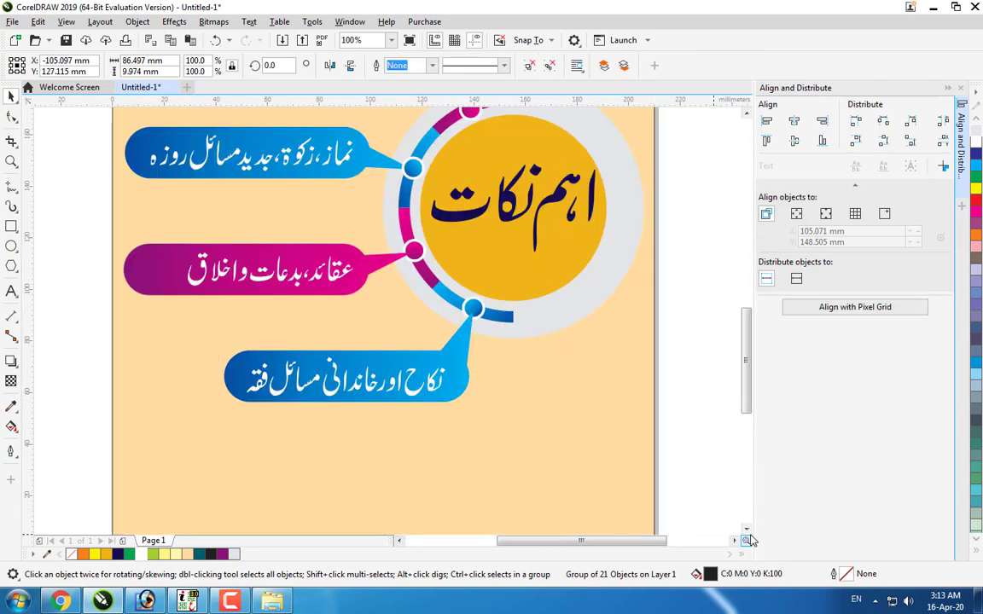
Step: Draw a rectangle across the full page width, 210 mm by about 14 mm, just below the lowest callout
{"action": "scroll", "coordinate": [606, 399], "scroll_direction": "down", "scroll_amount": 3}
{"action": "scroll", "coordinate": [606, 400], "scroll_direction": "up", "scroll_amount": 1}
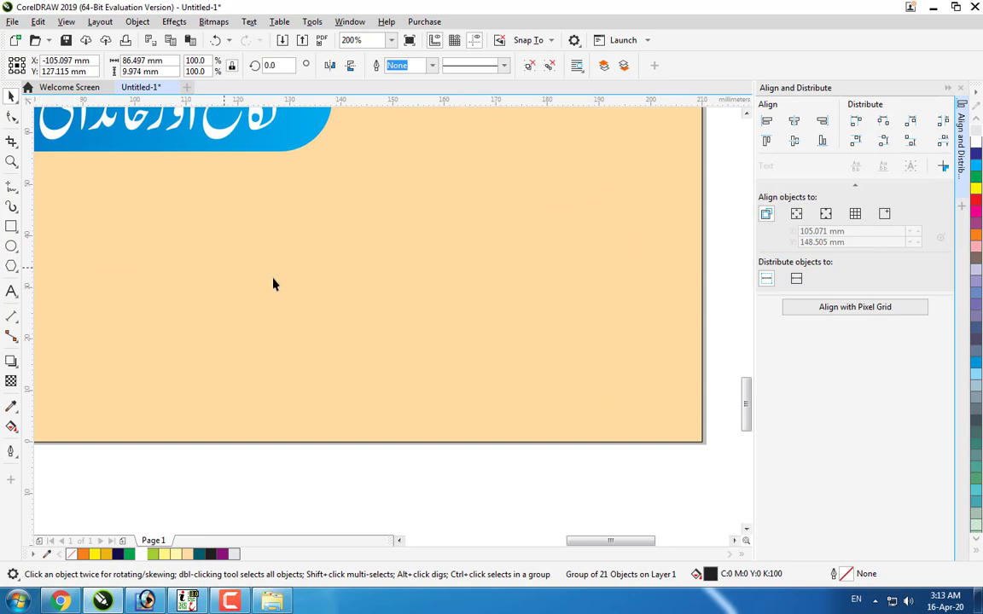
{"action": "scroll", "coordinate": [274, 284], "scroll_direction": "down", "scroll_amount": 1}
{"action": "left_click", "coordinate": [398, 541]}
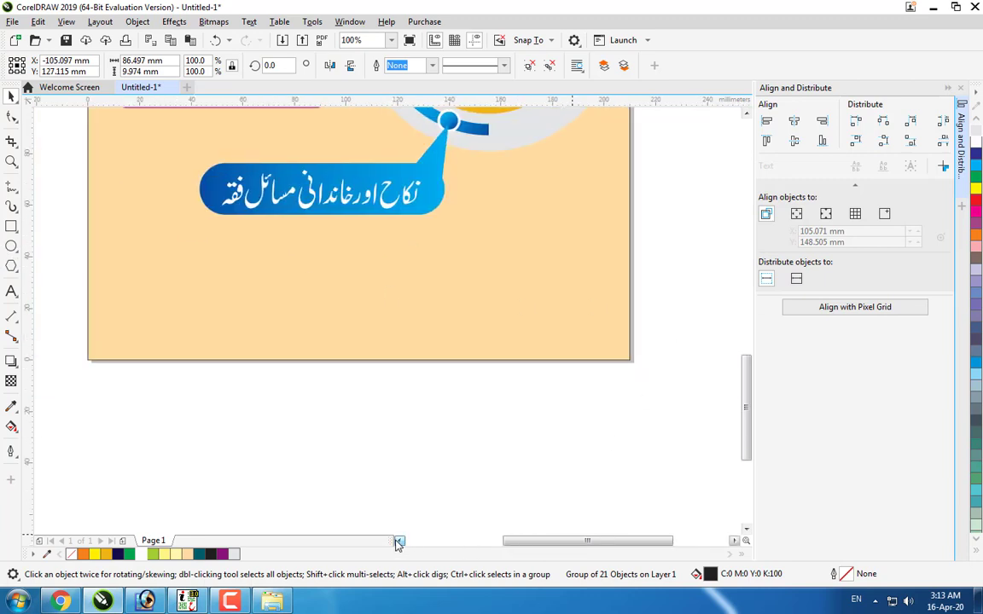
{"action": "left_click", "coordinate": [398, 542]}
{"action": "left_click", "coordinate": [745, 114]}
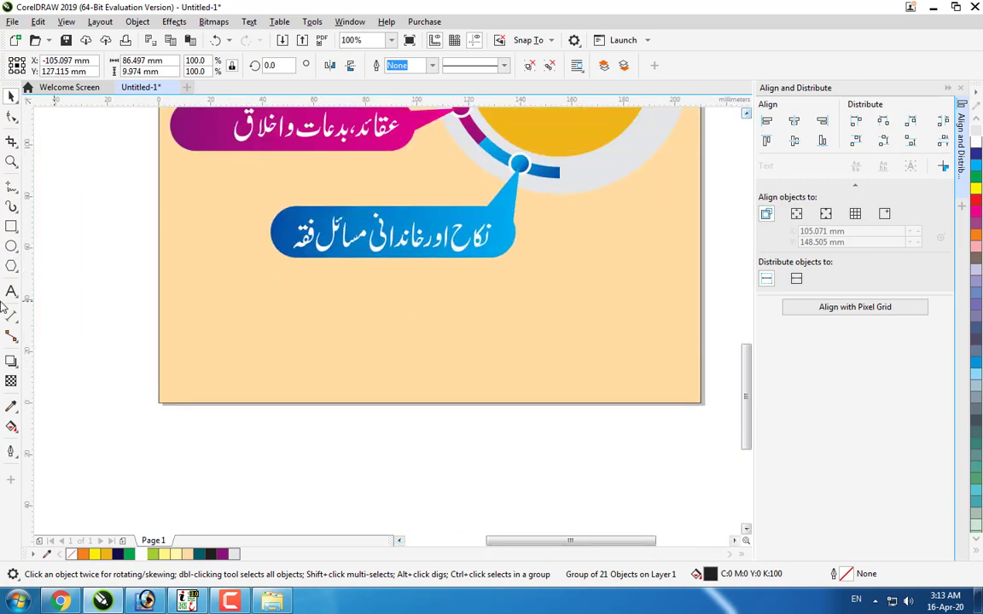
{"action": "left_click", "coordinate": [11, 226]}
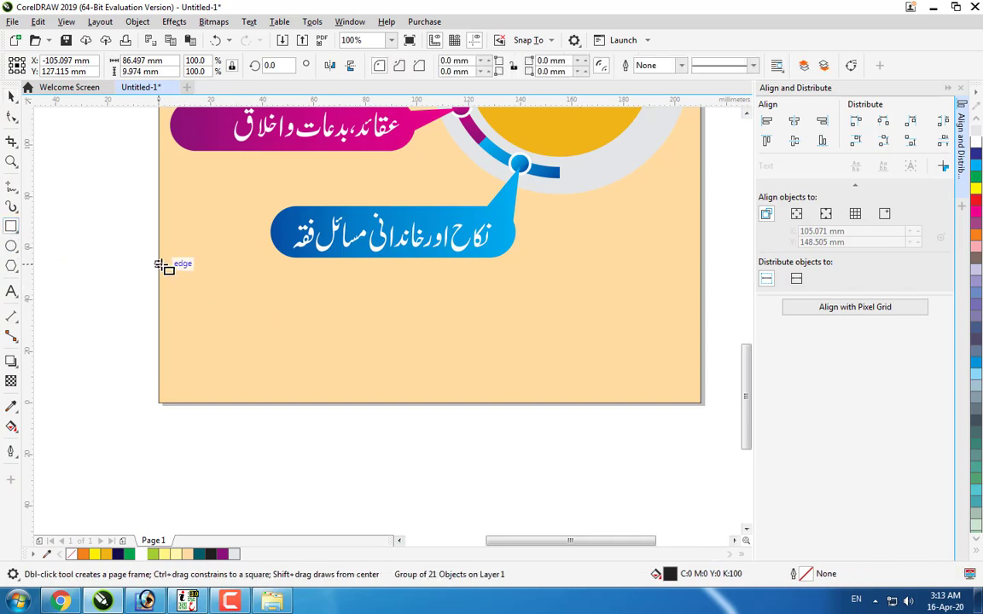
{"action": "left_click_drag", "start_coordinate": [160, 264], "coordinate": [704, 303]}
{"action": "left_click", "coordinate": [12, 96]}
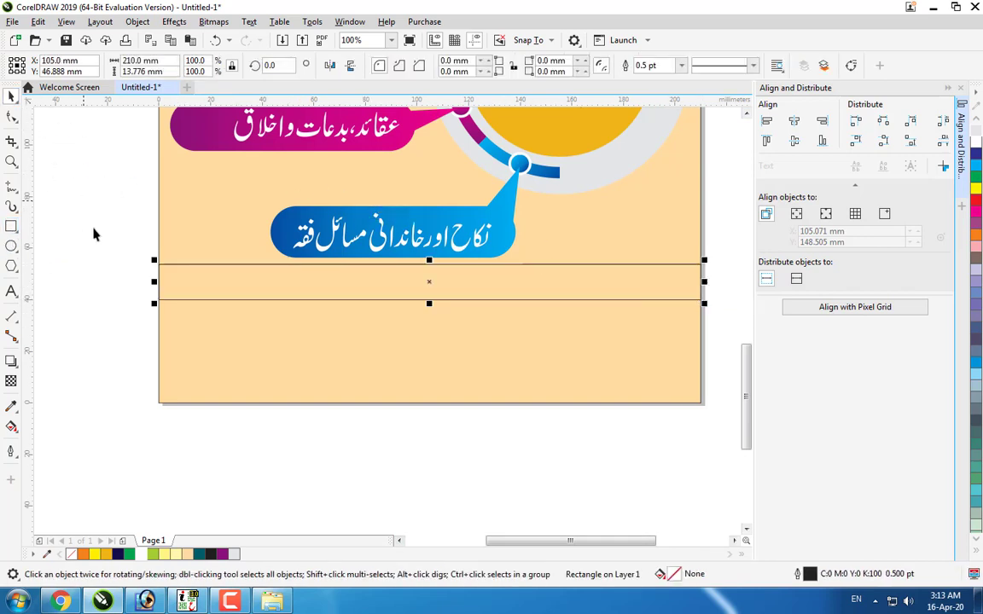
Step: Duplicate the full-width strip as a centred copy narrowed symmetrically to about 169 mm wide
{"action": "left_click", "coordinate": [230, 288]}
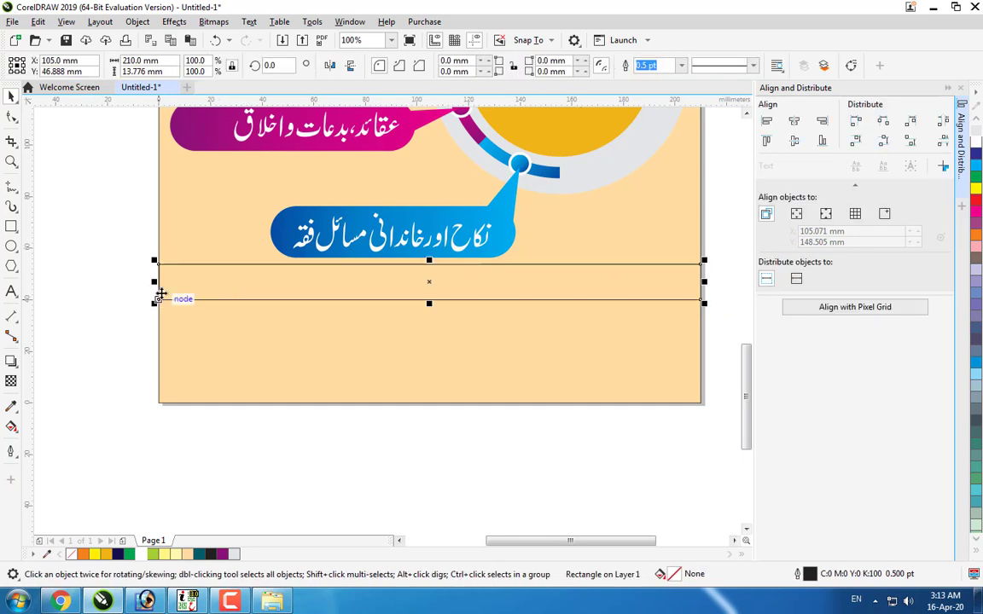
{"action": "left_click_drag", "start_coordinate": [155, 282], "coordinate": [212, 285]}
{"action": "right_click", "coordinate": [211, 285]}
{"action": "left_click", "coordinate": [189, 292]}
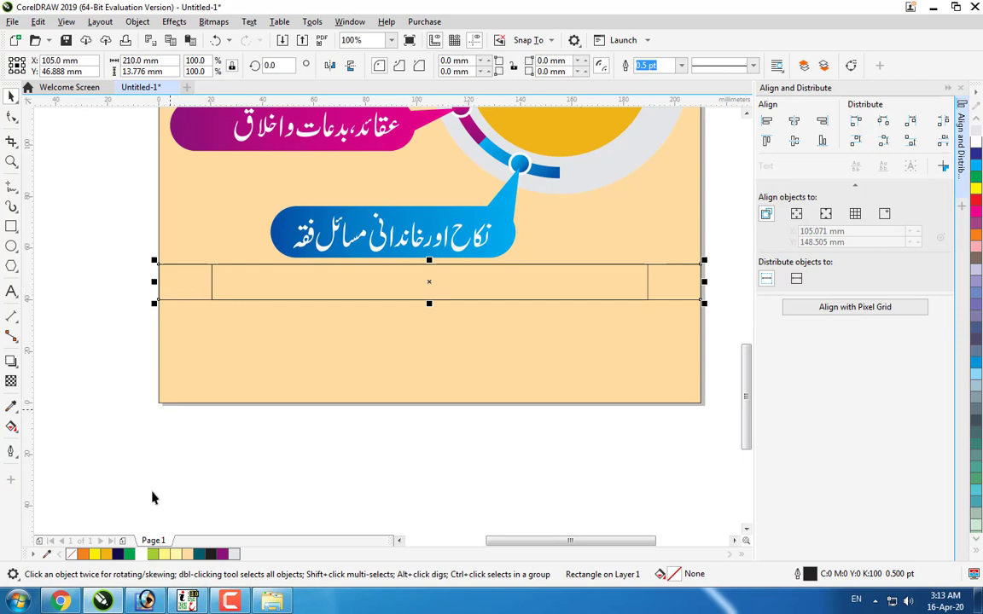
Step: Fill the full-width strip dark navy and the narrower inner strip golden yellow
{"action": "left_click", "coordinate": [120, 555]}
{"action": "left_click", "coordinate": [227, 264]}
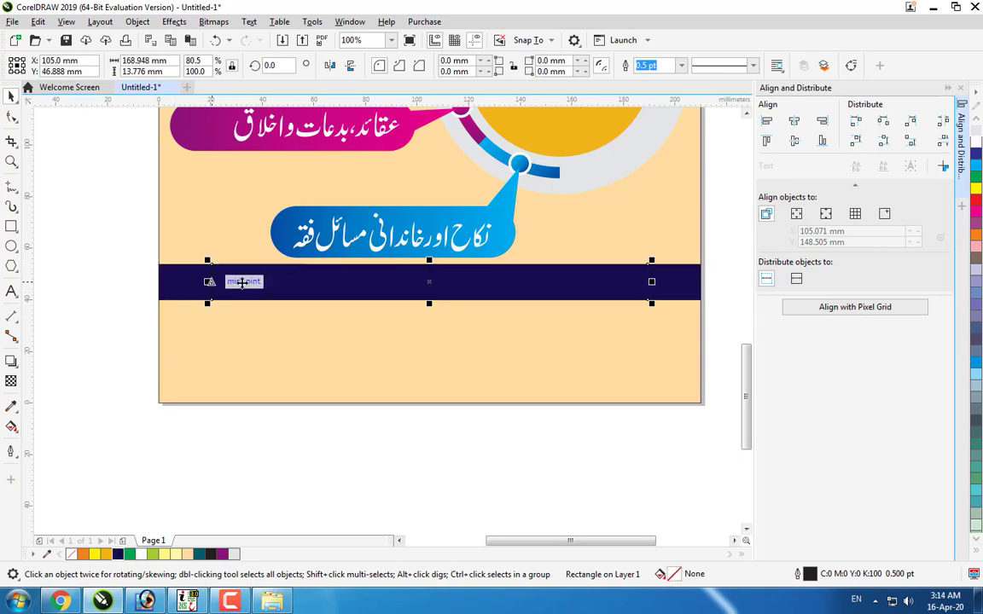
{"action": "left_click", "coordinate": [106, 554]}
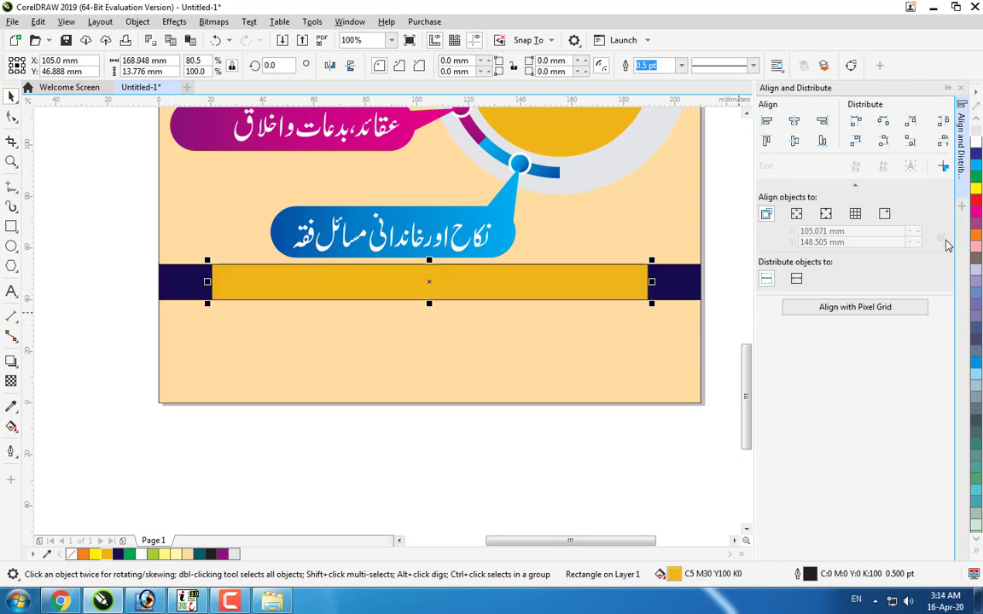
Step: Try a white outline on the golden strip, and remove the outline from the navy and golden strips
{"action": "right_click", "coordinate": [977, 137]}
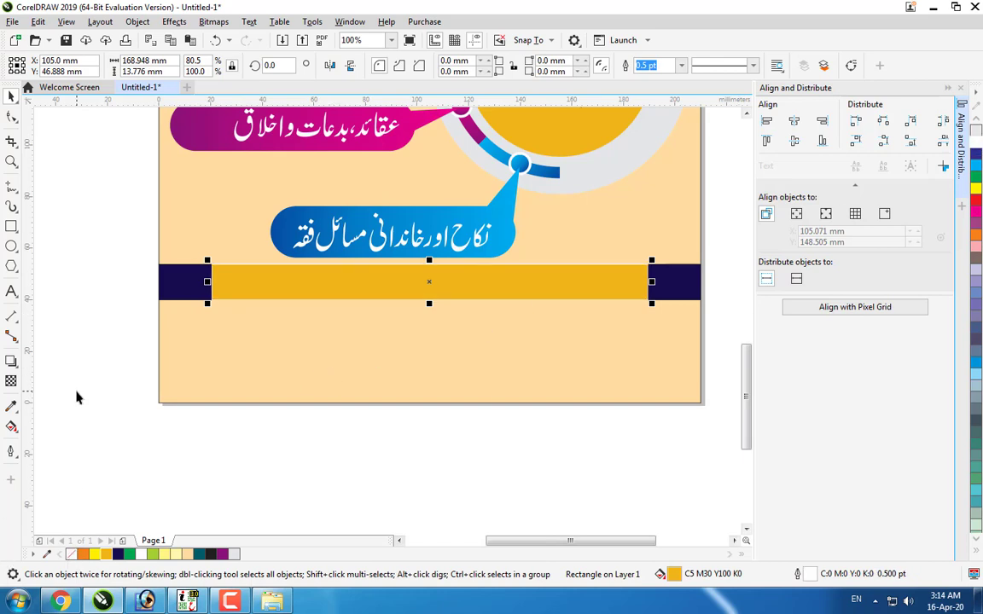
{"action": "left_click", "coordinate": [103, 432]}
{"action": "left_click", "coordinate": [392, 280]}
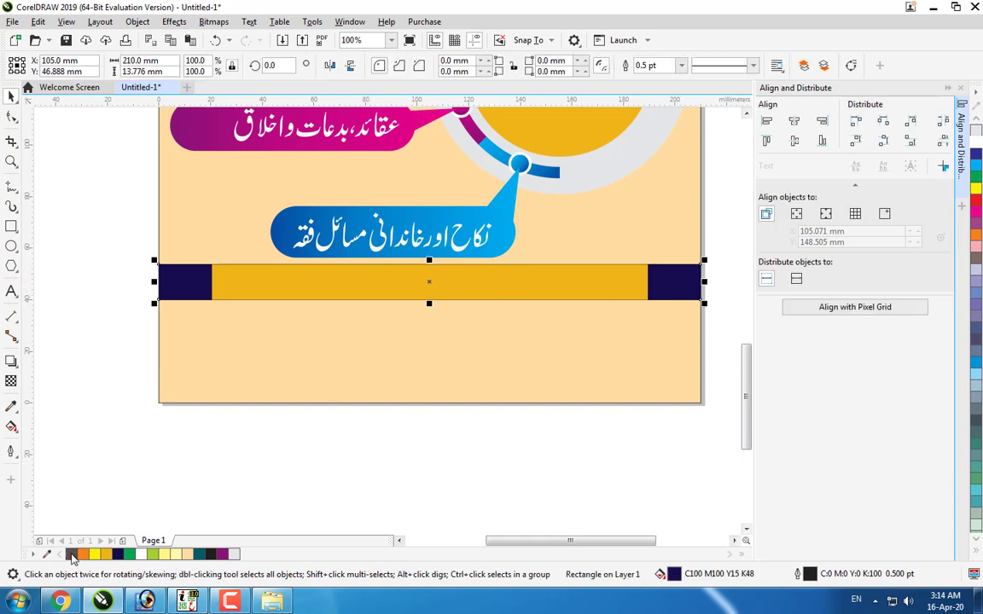
{"action": "left_click", "coordinate": [69, 435]}
{"action": "left_click", "coordinate": [298, 278]}
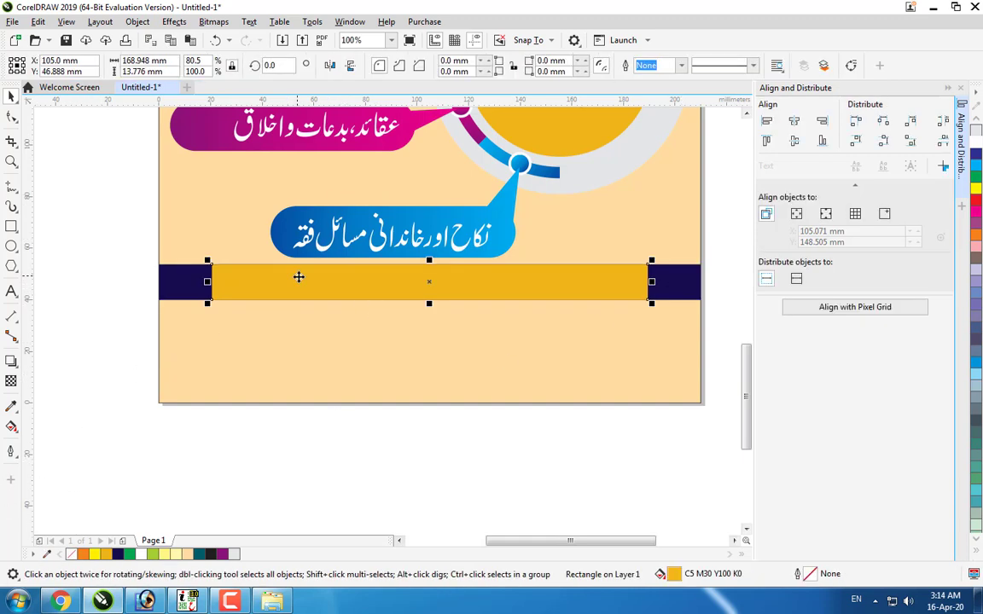
Step: Convert the golden strip to curves and shift its upper corner nodes inward symmetrically to form a trapezoid
{"action": "right_click", "coordinate": [326, 285]}
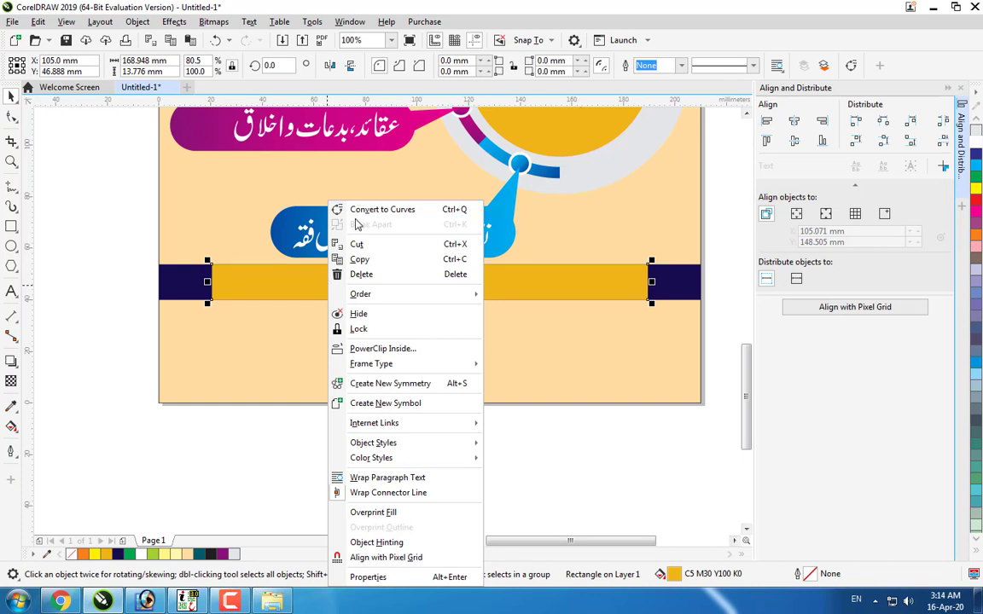
{"action": "left_click", "coordinate": [368, 210]}
{"action": "left_click", "coordinate": [11, 118]}
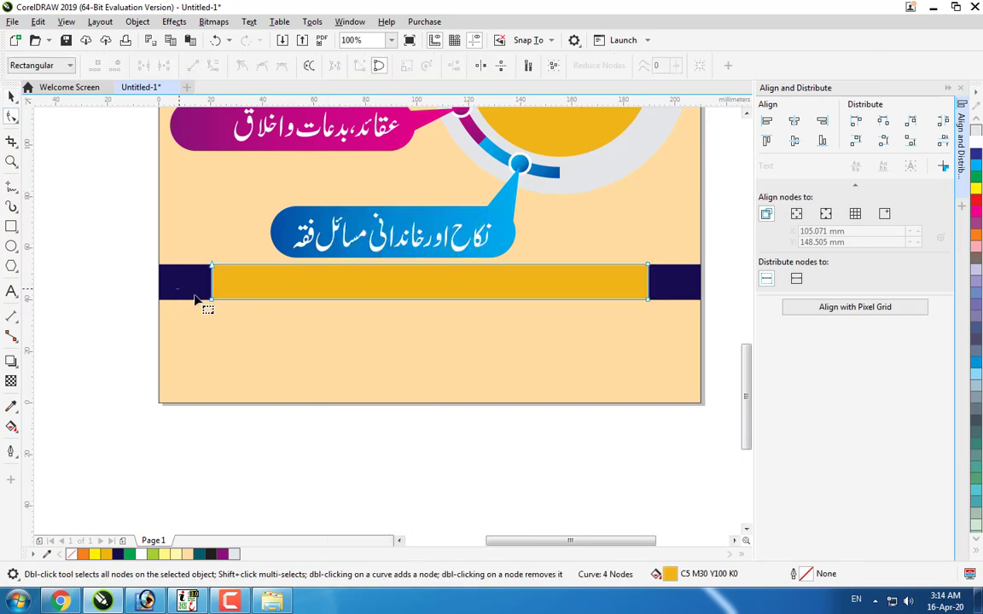
{"action": "left_click_drag", "start_coordinate": [175, 290], "coordinate": [683, 334]}
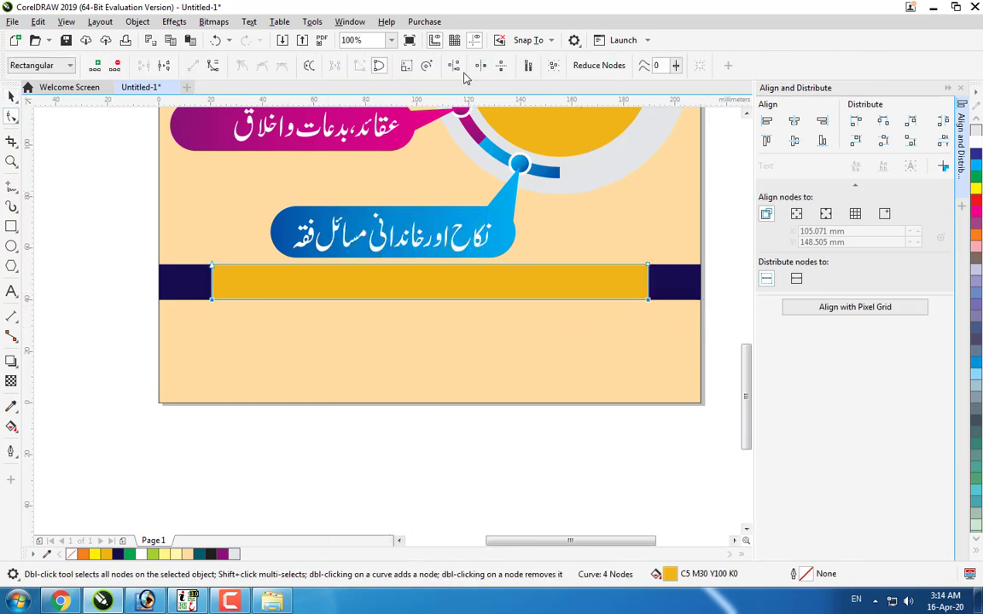
{"action": "left_click_drag", "start_coordinate": [680, 246], "coordinate": [235, 275]}
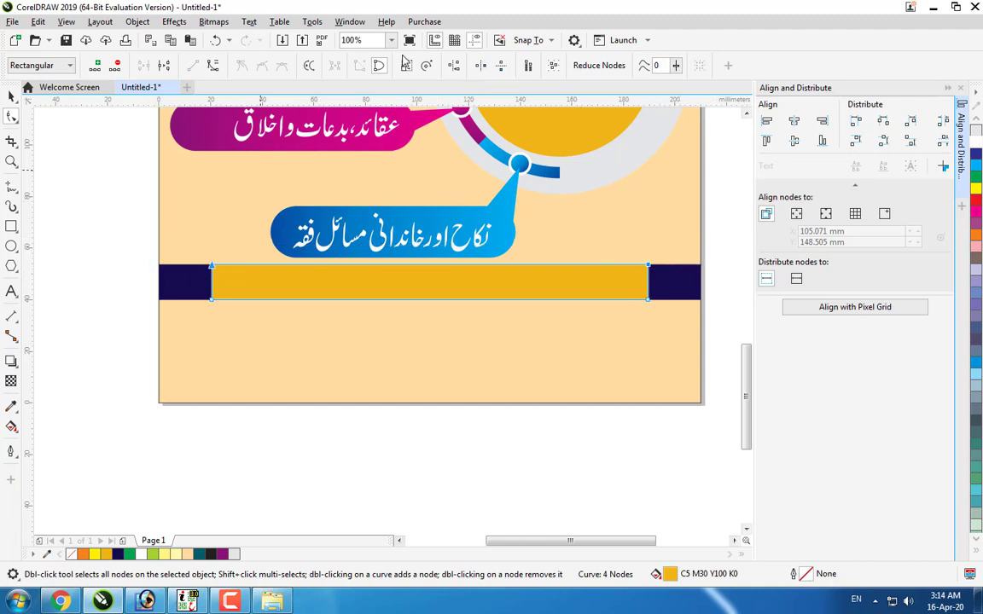
{"action": "left_click", "coordinate": [482, 66]}
{"action": "mouse_move", "coordinate": [648, 266]}
{"action": "left_mouse_down"}
{"action": "mouse_move", "coordinate": [630, 267]}
{"action": "mouse_move", "coordinate": [638, 266]}
{"action": "left_mouse_up"}
{"action": "left_click", "coordinate": [11, 96]}
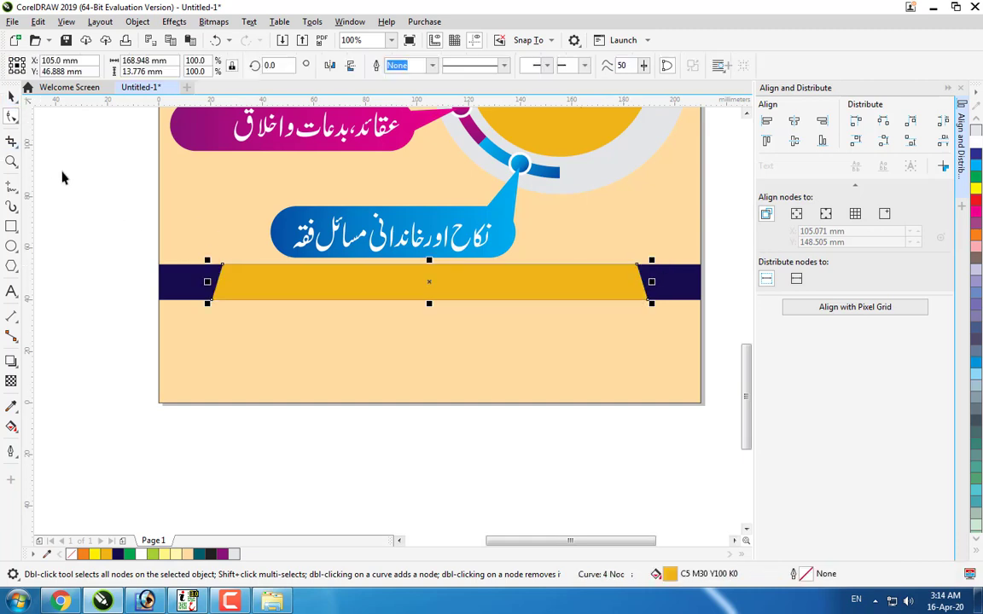
{"action": "left_click", "coordinate": [97, 214]}
Step: Move the class timings line onto the golden strip and enlarge it proportionally to about 124 mm wide
{"action": "scroll", "coordinate": [96, 214], "scroll_direction": "down", "scroll_amount": 2}
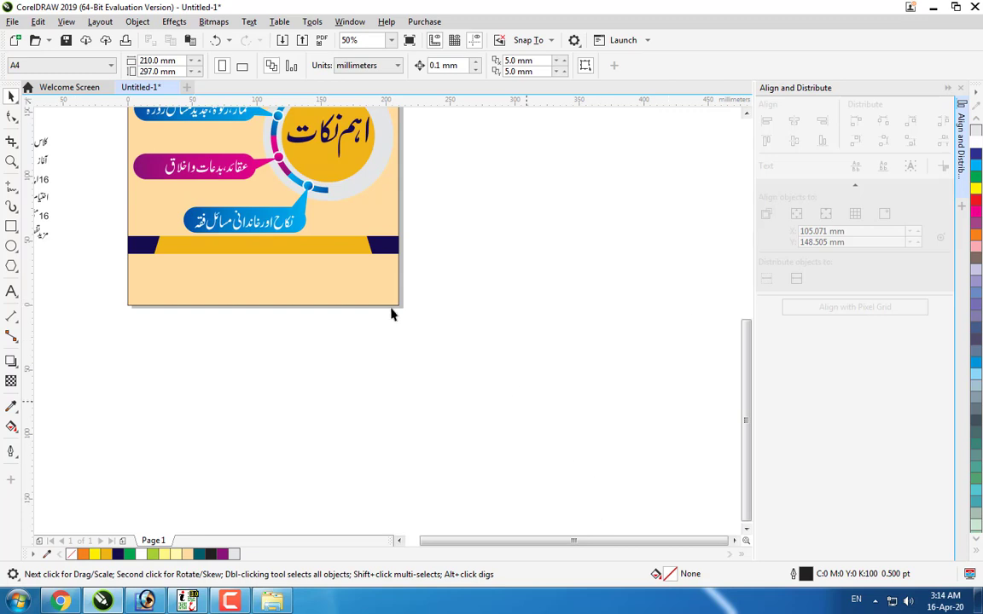
{"action": "scroll", "coordinate": [222, 249], "scroll_direction": "down", "scroll_amount": 1}
{"action": "left_click", "coordinate": [275, 241]}
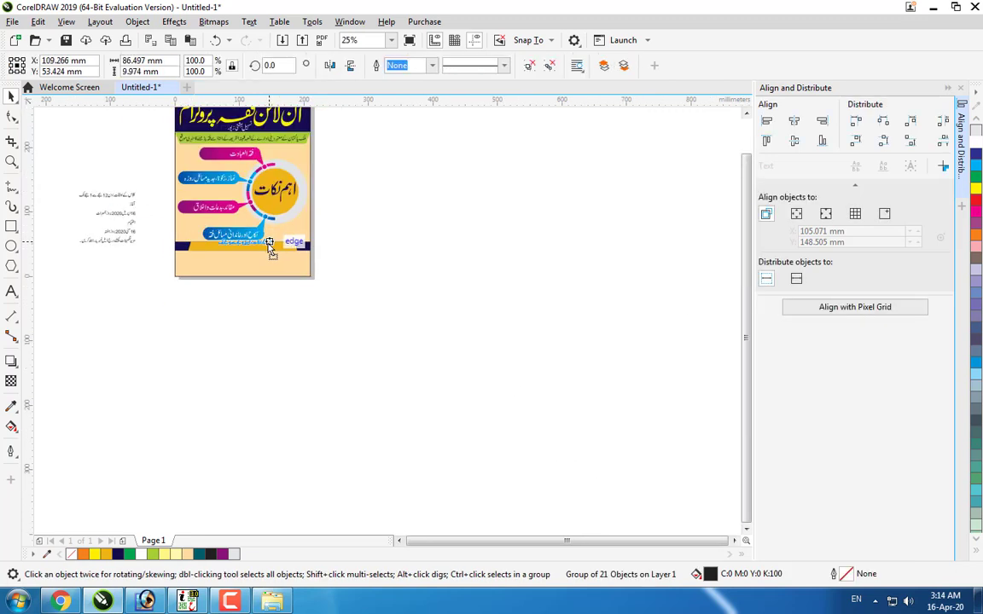
{"action": "scroll", "coordinate": [277, 246], "scroll_direction": "up", "scroll_amount": 2}
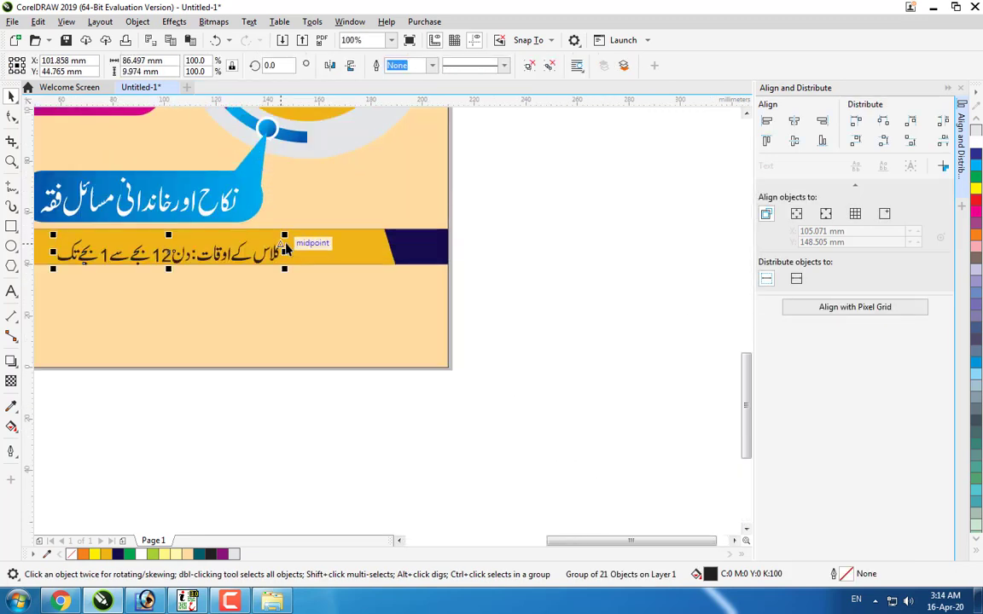
{"action": "scroll", "coordinate": [285, 248], "scroll_direction": "down", "scroll_amount": 1}
{"action": "scroll", "coordinate": [295, 247], "scroll_direction": "up", "scroll_amount": 1}
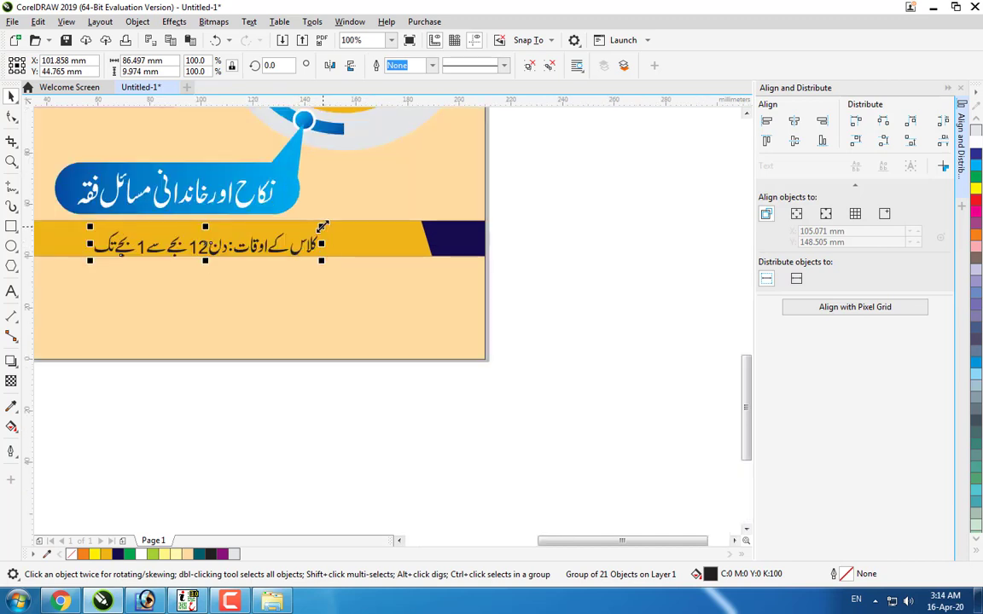
{"action": "left_click_drag", "start_coordinate": [322, 226], "coordinate": [417, 216]}
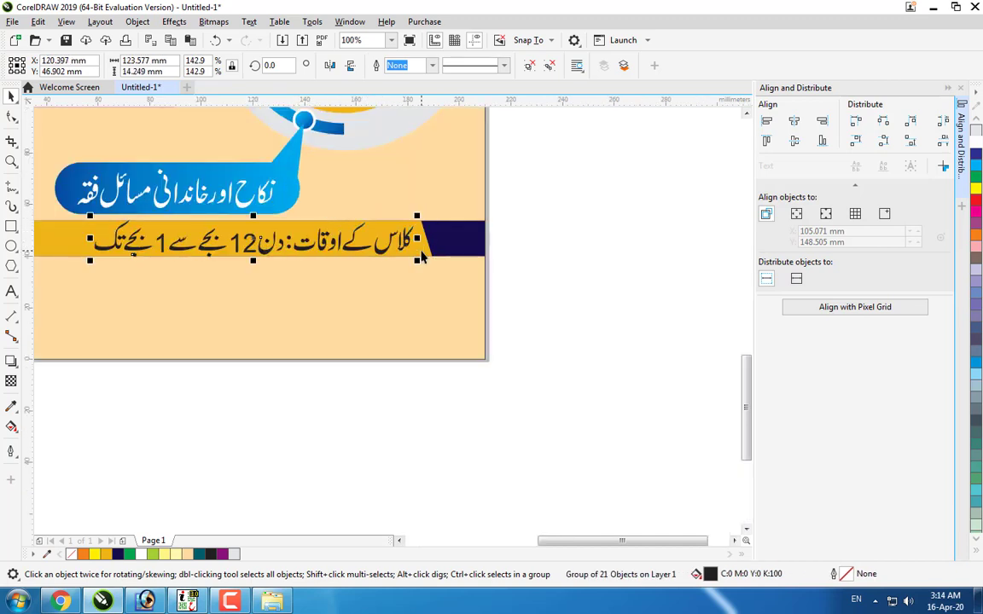
Step: Centre the class timings line horizontally and vertically on the golden strip
{"action": "left_click", "coordinate": [422, 250], "text": "shift"}
{"action": "key", "text": "e"}
{"action": "key", "text": "c"}
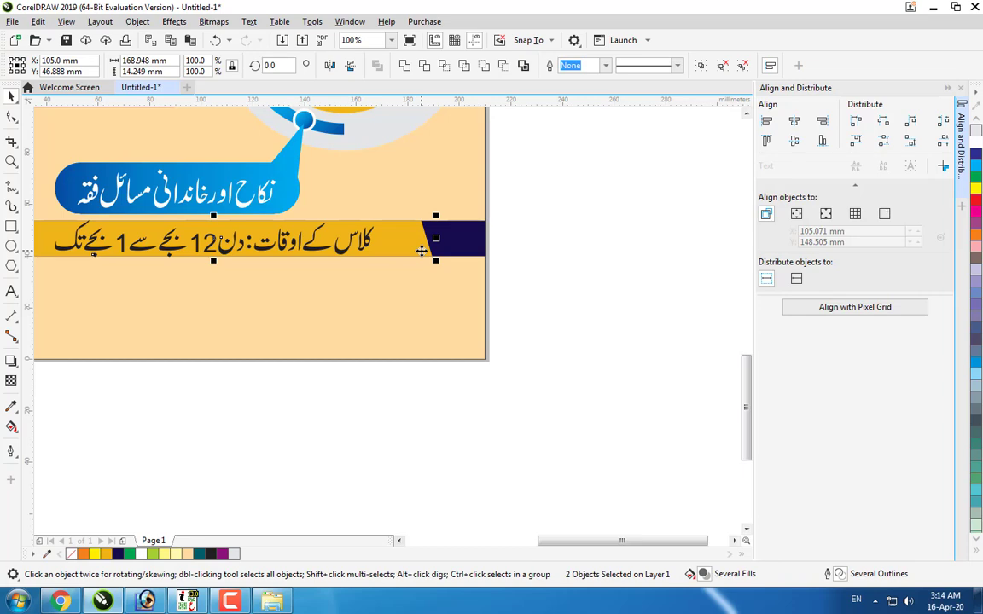
{"action": "key", "text": "Escape"}
{"action": "key", "text": "F4"}
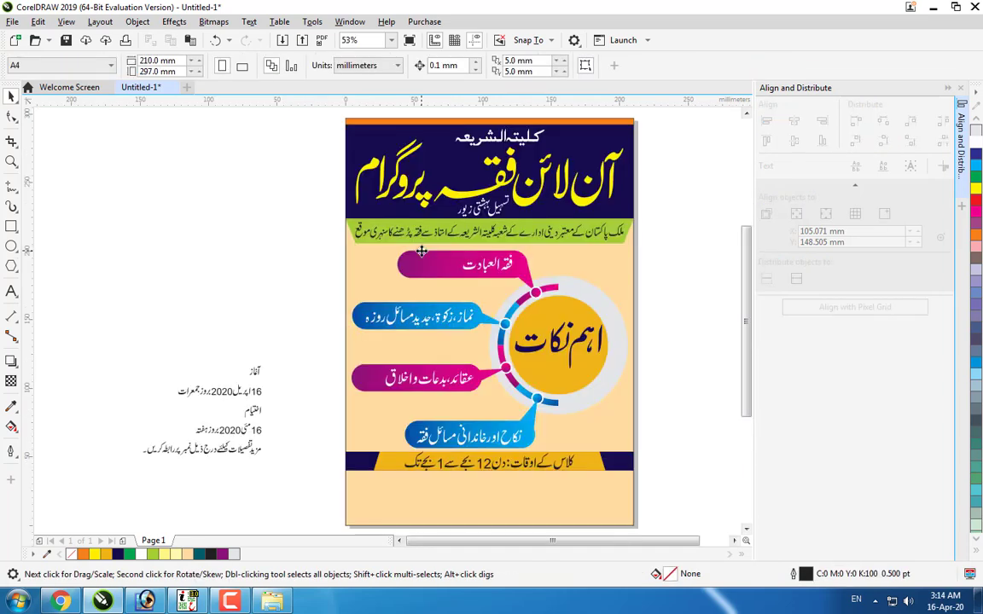
Step: Reduce the class timings line proportionally to about 117 mm wide and recentre it on the golden strip
{"action": "scroll", "coordinate": [482, 410], "scroll_direction": "up", "scroll_amount": 3}
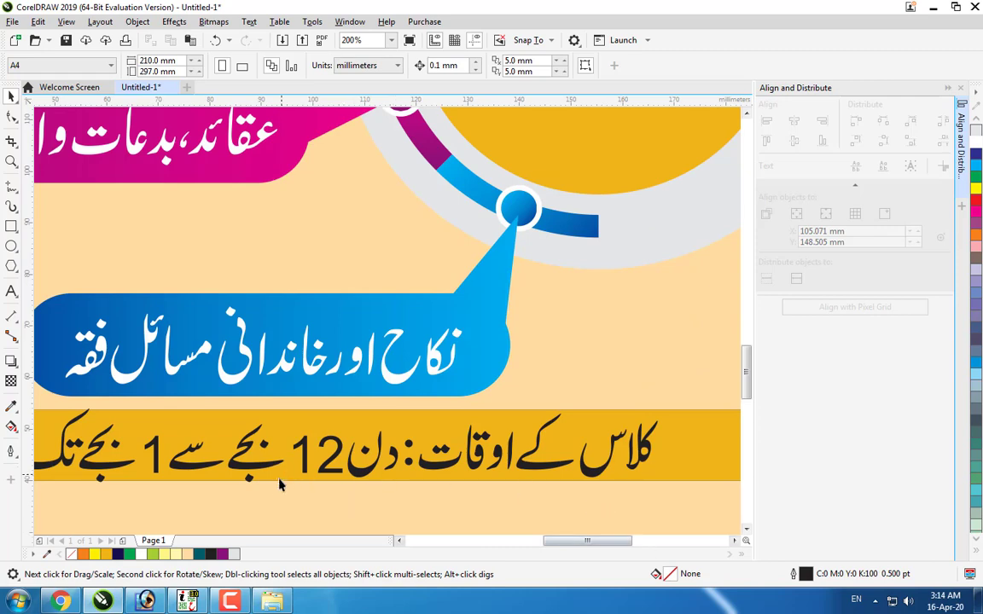
{"action": "scroll", "coordinate": [250, 483], "scroll_direction": "down", "scroll_amount": 2}
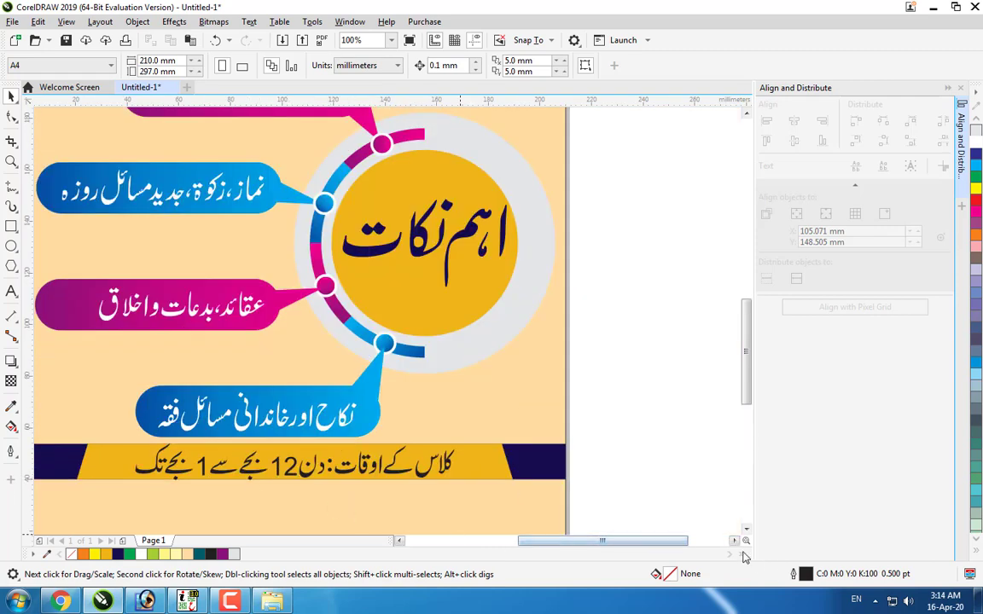
{"action": "scroll", "coordinate": [478, 415], "scroll_direction": "down", "scroll_amount": 2}
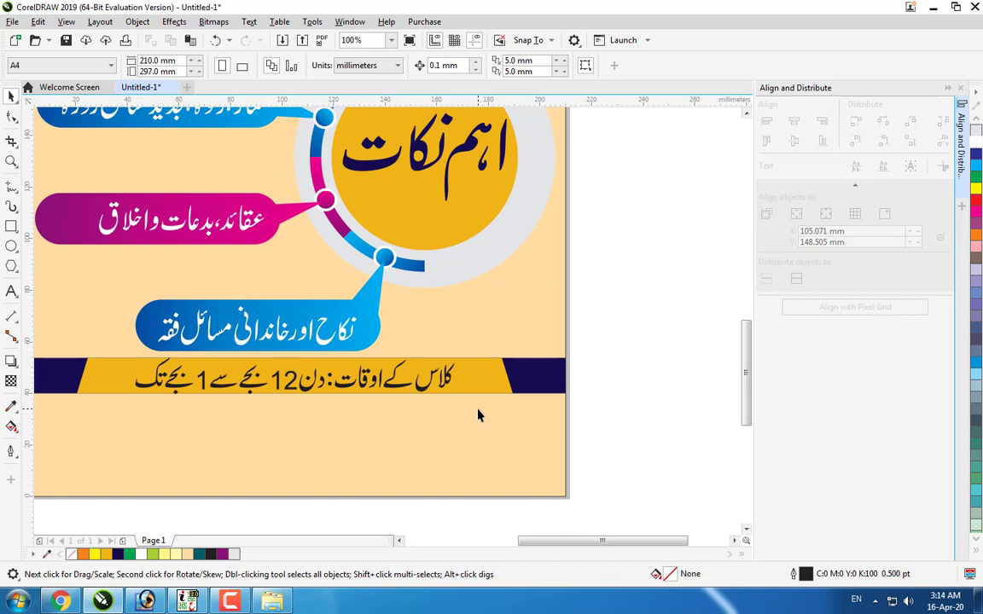
{"action": "left_click", "coordinate": [425, 389]}
{"action": "left_click_drag", "start_coordinate": [457, 397], "coordinate": [441, 398]}
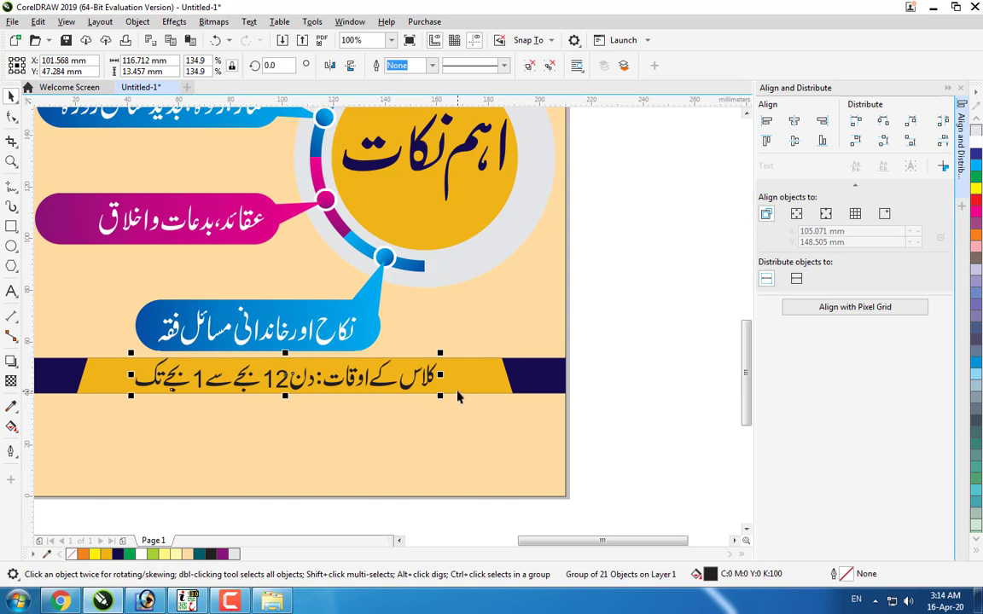
{"action": "left_click", "coordinate": [458, 390], "text": "shift"}
{"action": "key", "text": "c"}
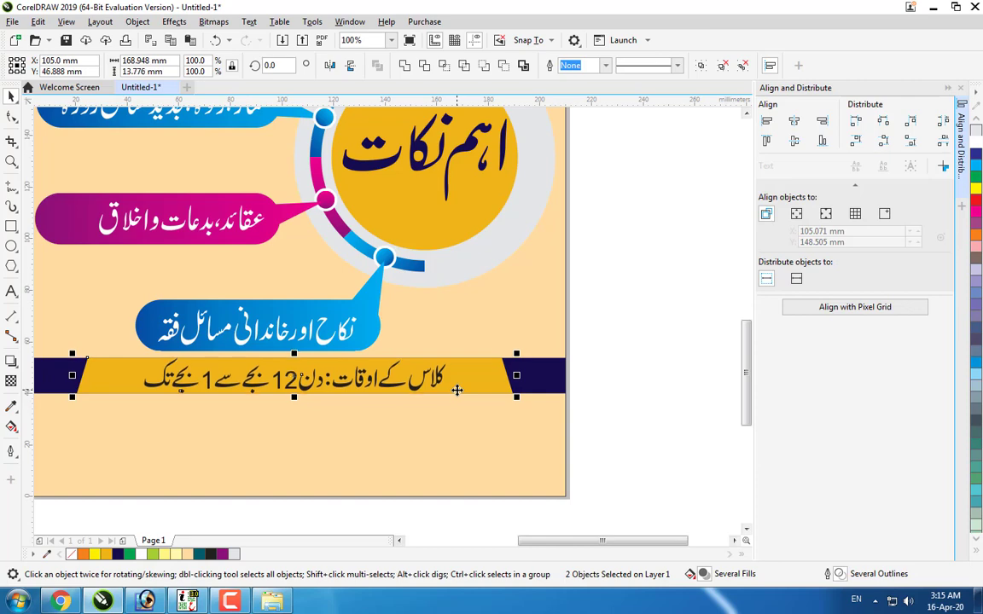
{"action": "key", "text": "Escape"}
{"action": "key", "text": "F4"}
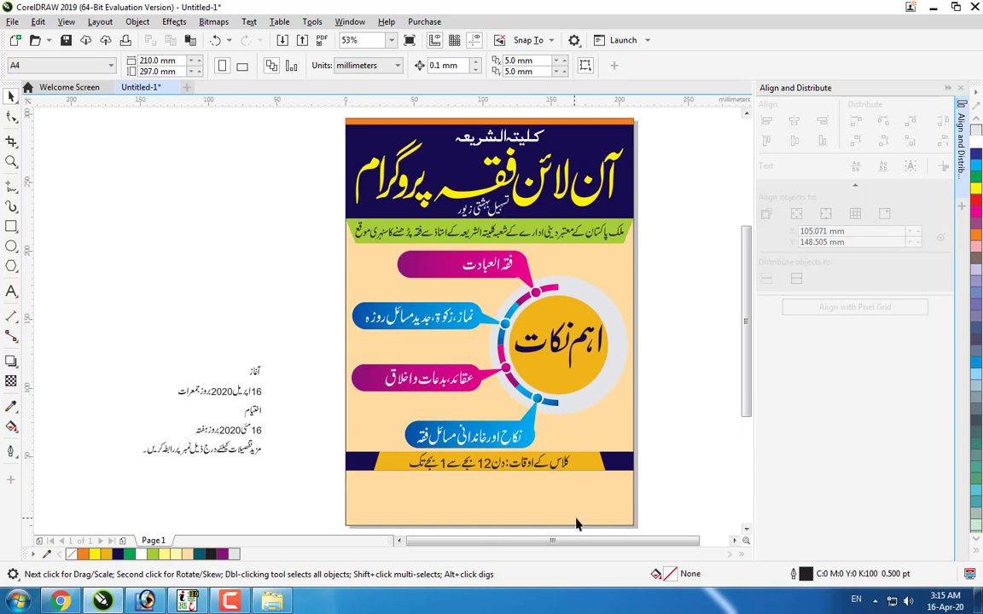
Step: Draw a rectangle about 86 mm by 15 mm below the timings strip, near the page's left edge
{"action": "scroll", "coordinate": [588, 469], "scroll_direction": "down", "scroll_amount": 5}
{"action": "scroll", "coordinate": [593, 467], "scroll_direction": "up", "scroll_amount": 2}
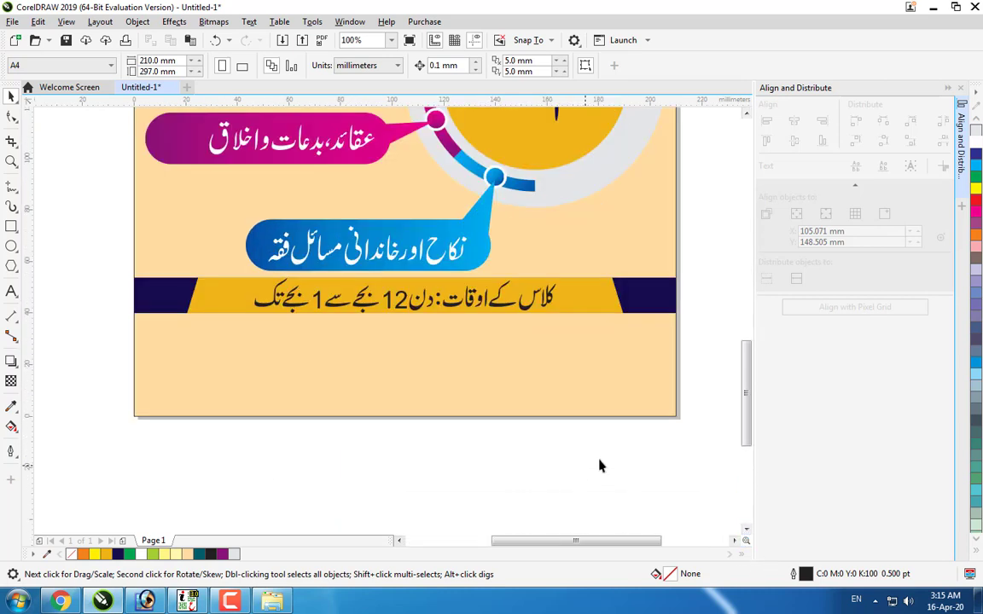
{"action": "left_click", "coordinate": [653, 303]}
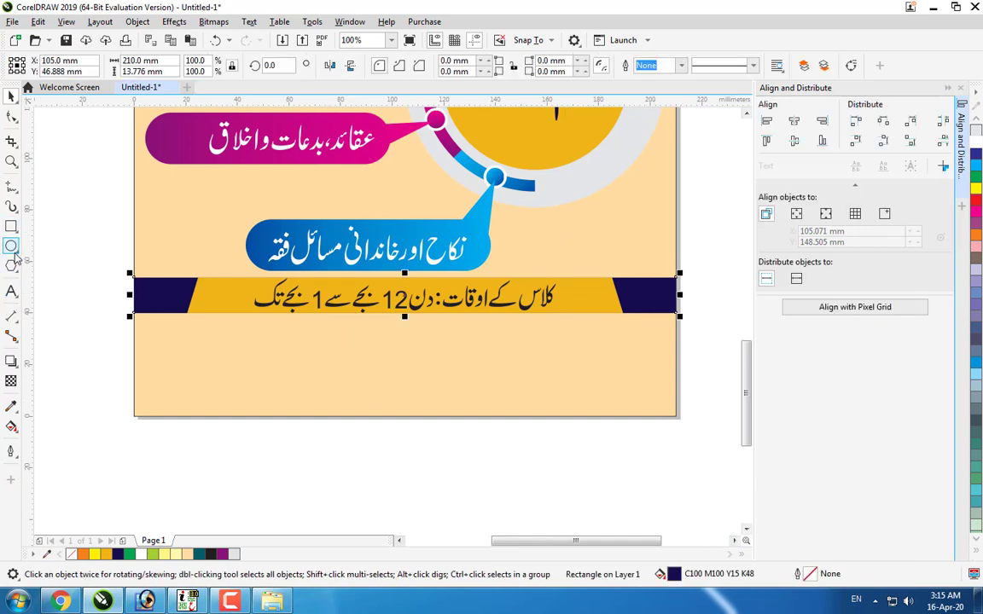
{"action": "left_click", "coordinate": [11, 226]}
{"action": "left_click_drag", "start_coordinate": [145, 326], "coordinate": [364, 363]}
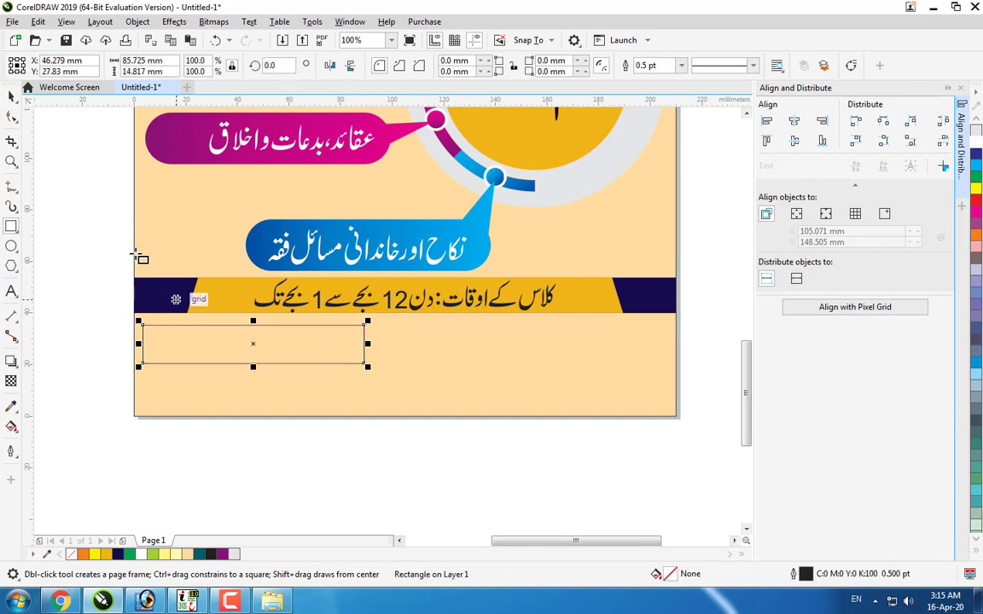
Step: Round all corners of the new rectangle to a radius of about 7.4 mm, giving it fully rounded ends
{"action": "left_click", "coordinate": [11, 96]}
{"action": "left_click", "coordinate": [13, 119]}
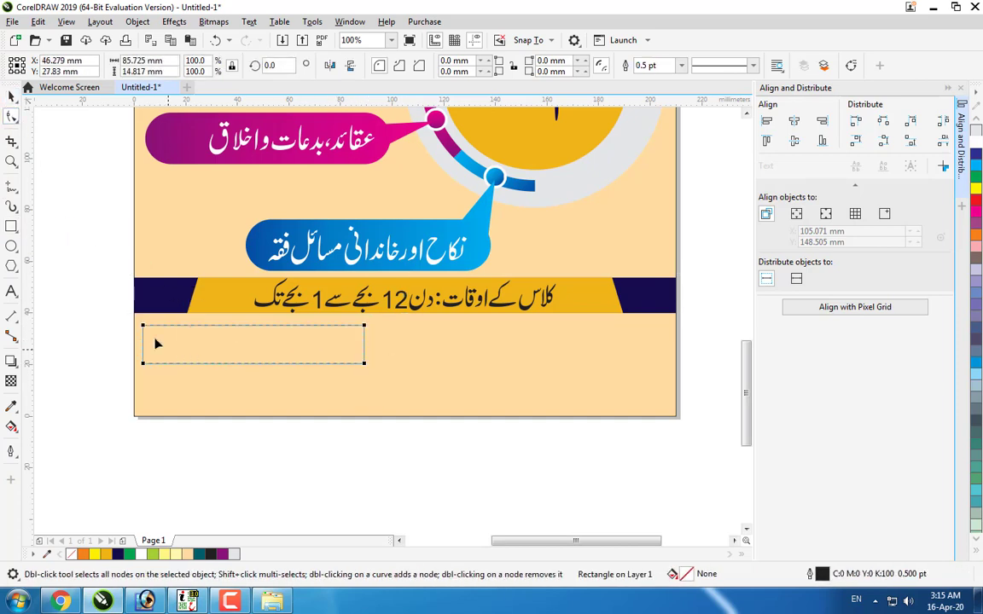
{"action": "left_click_drag", "start_coordinate": [145, 329], "coordinate": [163, 327]}
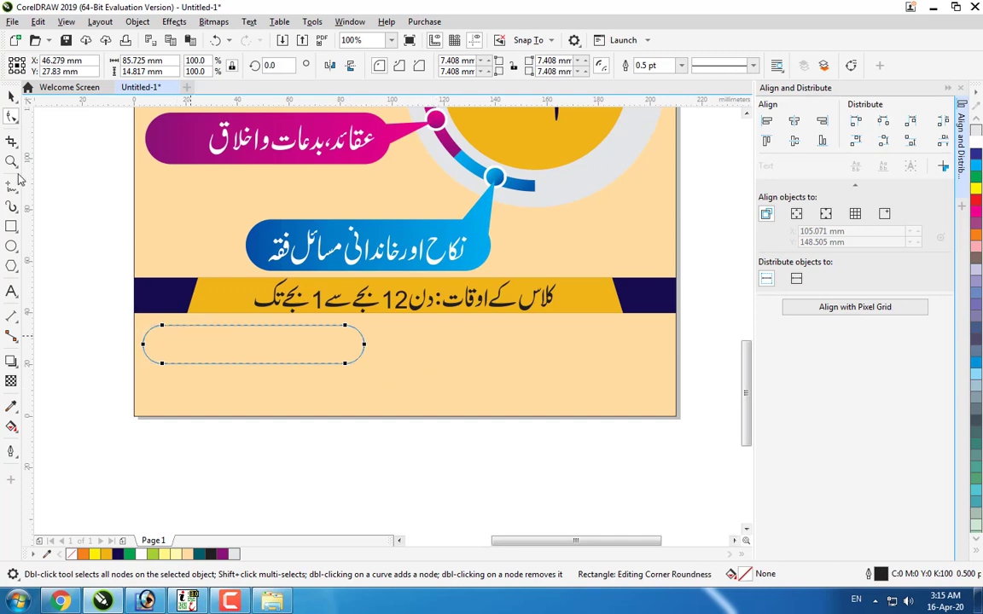
Step: Move the rounded box across to the page's right edge, keeping it below the class timings strip
{"action": "left_click", "coordinate": [11, 96]}
{"action": "left_click", "coordinate": [100, 372]}
{"action": "scroll", "coordinate": [113, 369], "scroll_direction": "down", "scroll_amount": 2}
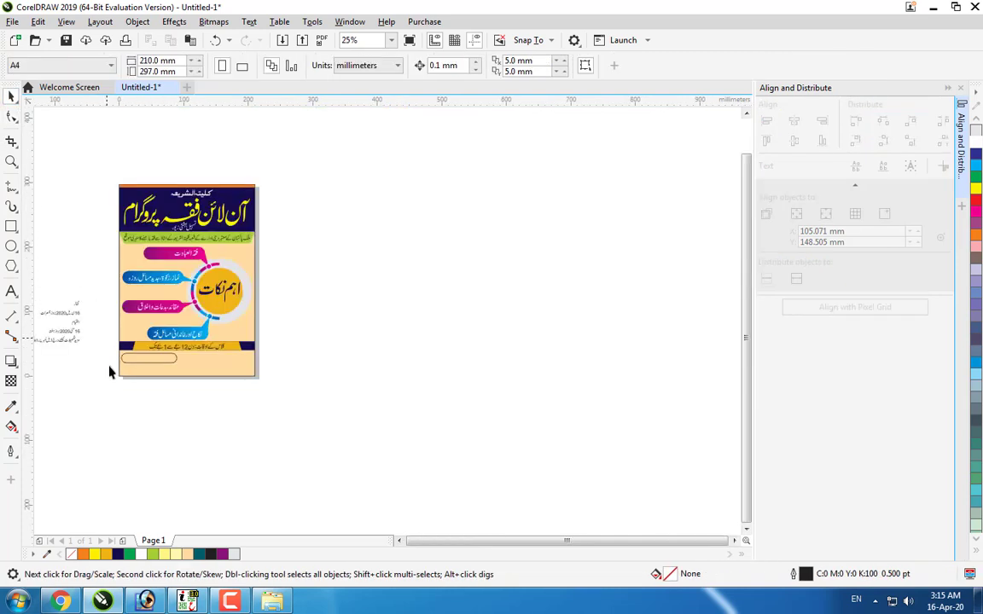
{"action": "scroll", "coordinate": [92, 325], "scroll_direction": "up", "scroll_amount": 2}
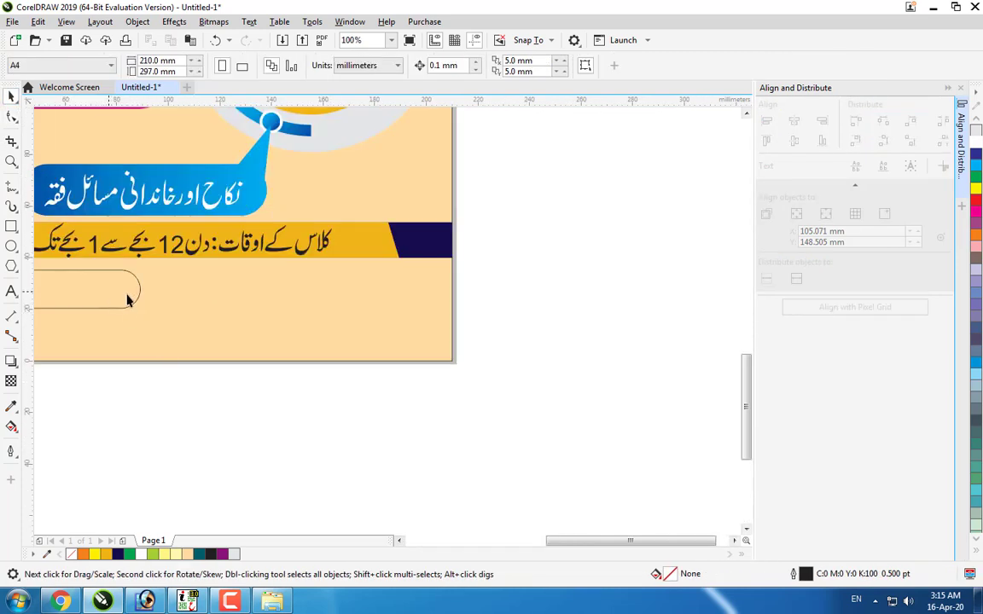
{"action": "left_click_drag", "start_coordinate": [127, 300], "coordinate": [413, 291]}
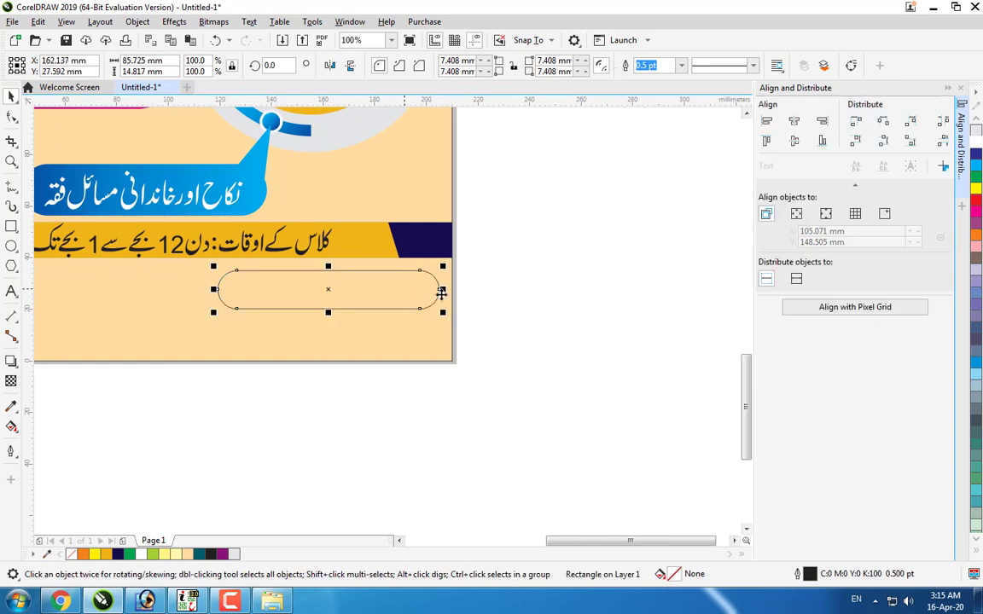
{"action": "scroll", "coordinate": [340, 340], "scroll_direction": "down", "scroll_amount": 1}
{"action": "scroll", "coordinate": [339, 340], "scroll_direction": "up", "scroll_amount": 2}
{"action": "scroll", "coordinate": [378, 290], "scroll_direction": "down", "scroll_amount": 1}
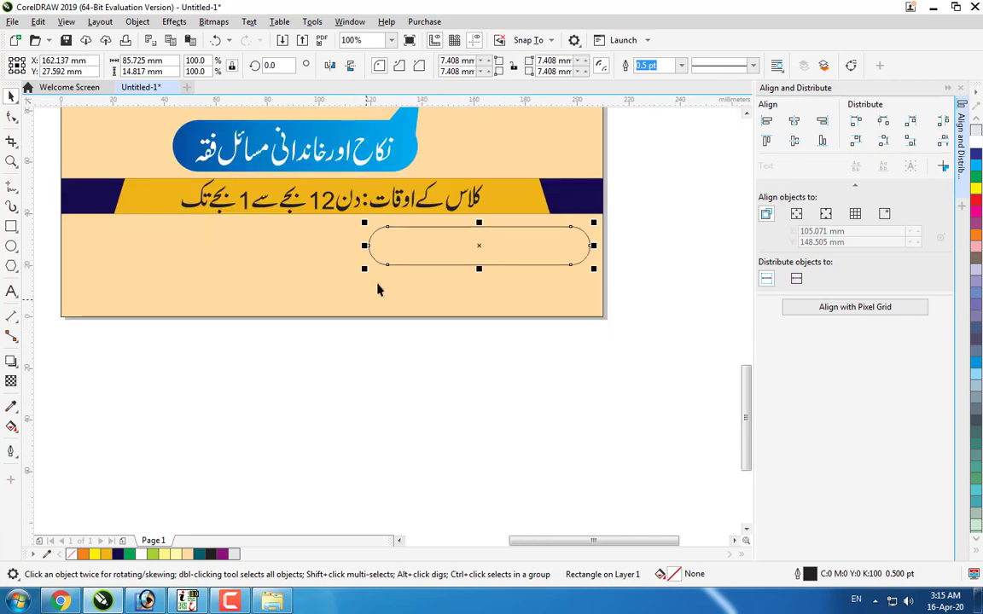
Step: Duplicate the rounded box to its left and stretch both boxes together to about 101 mm wide each
{"action": "left_click_drag", "start_coordinate": [427, 253], "coordinate": [223, 252]}
{"action": "right_click", "coordinate": [224, 252]}
{"action": "left_click", "coordinate": [418, 256], "text": "shift"}
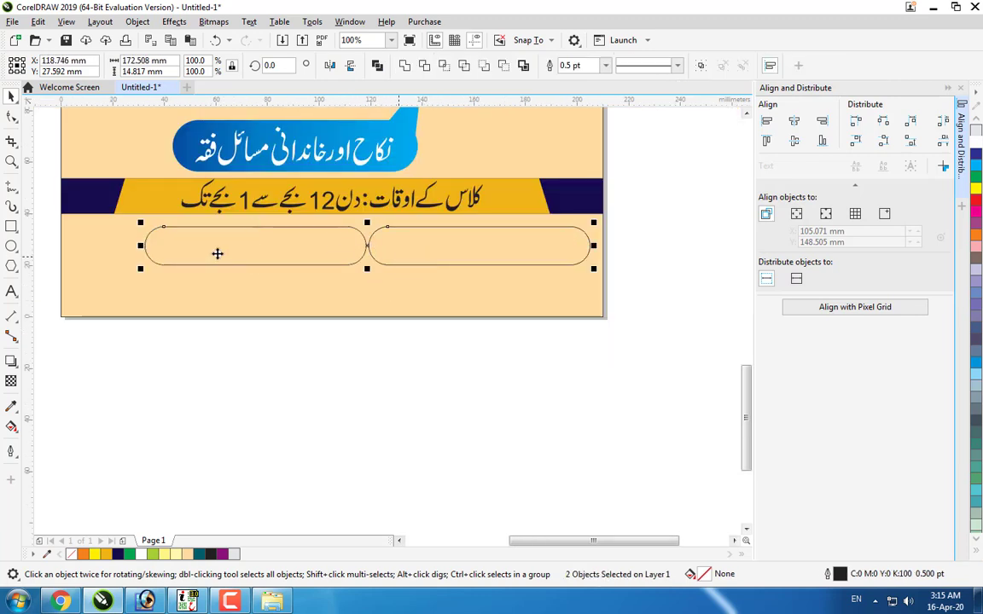
{"action": "left_click_drag", "start_coordinate": [141, 246], "coordinate": [62, 246]}
{"action": "left_click", "coordinate": [425, 279]}
{"action": "left_click", "coordinate": [380, 253]}
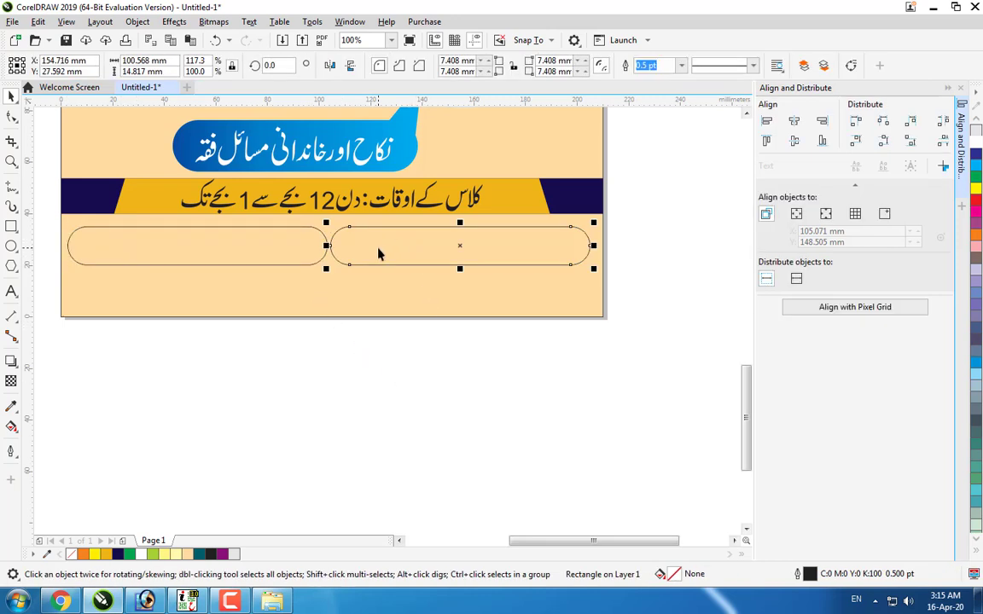
Step: Delete the left copy of the rounded box
{"action": "left_click", "coordinate": [211, 254]}
{"action": "key", "text": "Delete"}
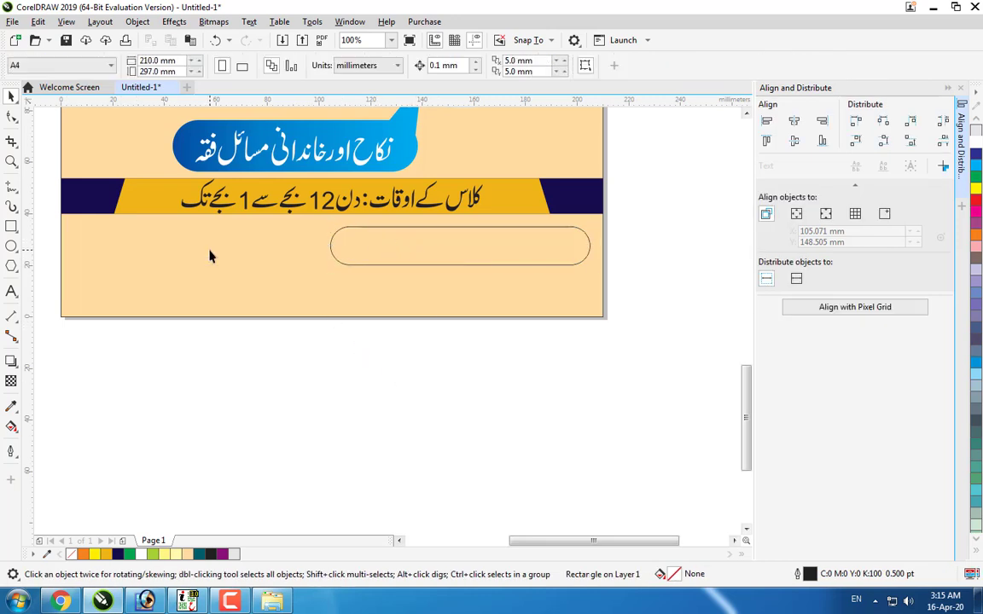
Step: Draw a rectangle about 23 mm by 28 mm and shift it to overlap about 15 mm of the rounded box's right end
{"action": "scroll", "coordinate": [602, 297], "scroll_direction": "up", "scroll_amount": 1}
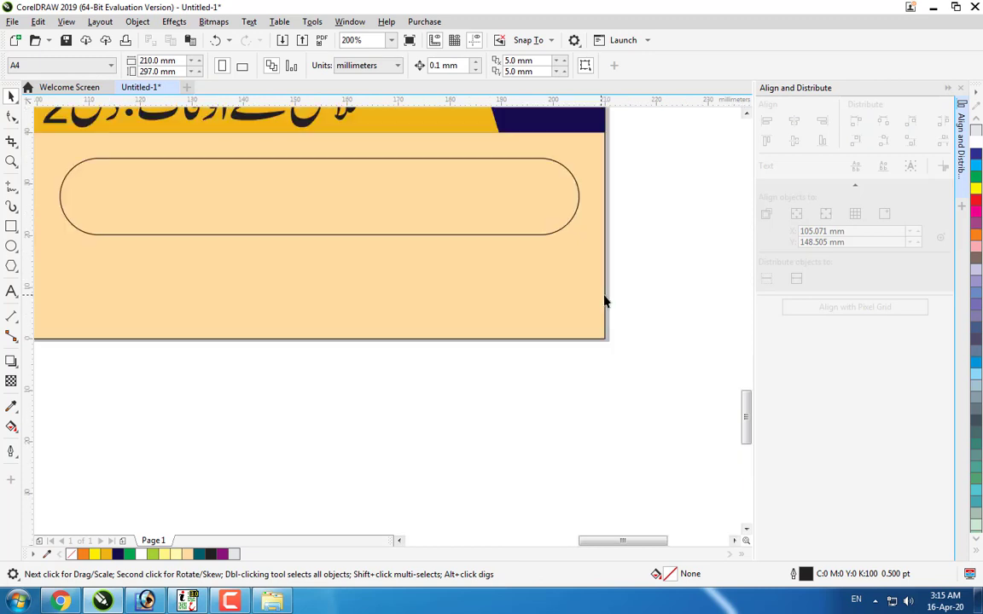
{"action": "left_click", "coordinate": [11, 226]}
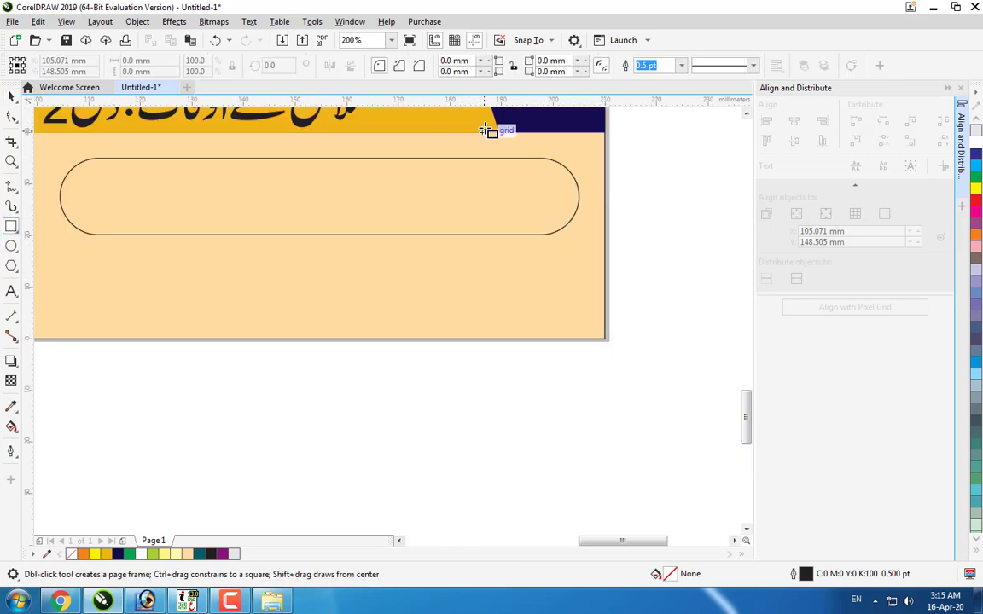
{"action": "left_click_drag", "start_coordinate": [480, 127], "coordinate": [608, 277]}
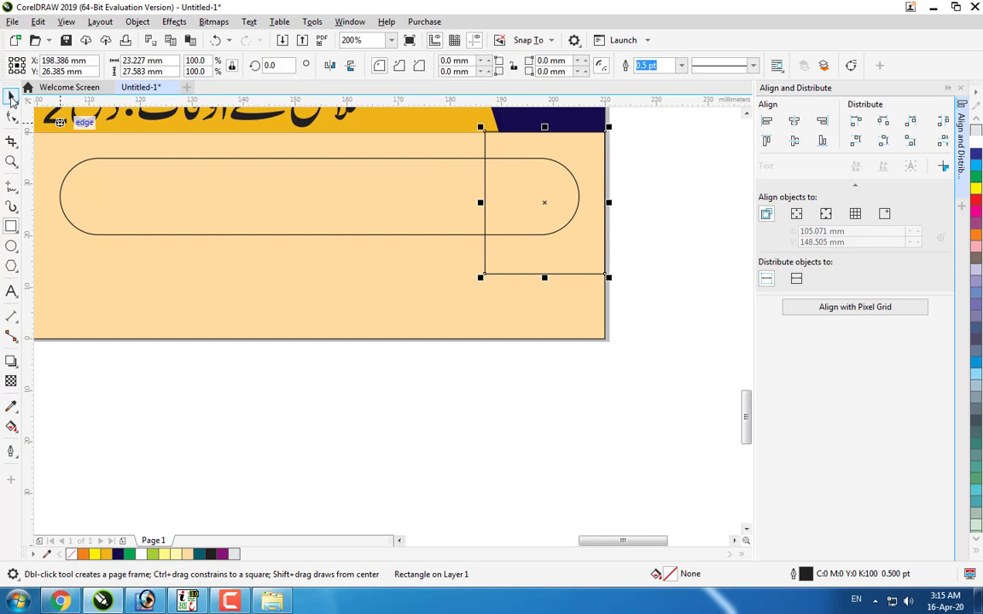
{"action": "left_click", "coordinate": [11, 96]}
{"action": "mouse_move", "coordinate": [504, 246]}
{"action": "left_mouse_down"}
{"action": "mouse_move", "coordinate": [527, 257]}
{"action": "mouse_move", "coordinate": [521, 246]}
{"action": "left_mouse_up"}
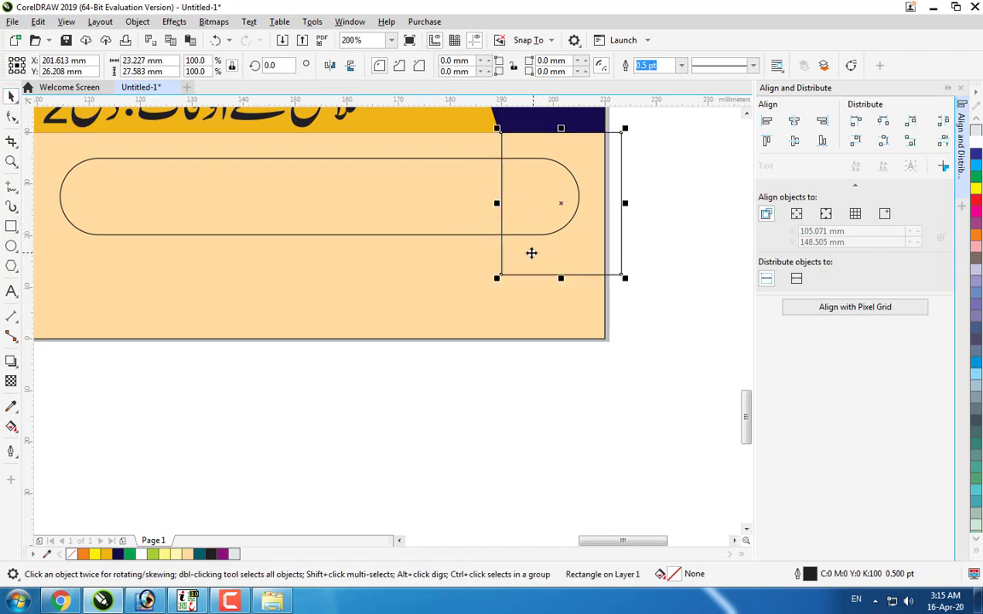
Step: Intersect the rectangle with the rounded box and delete the helper rectangle
{"action": "left_click", "coordinate": [220, 200], "text": "shift"}
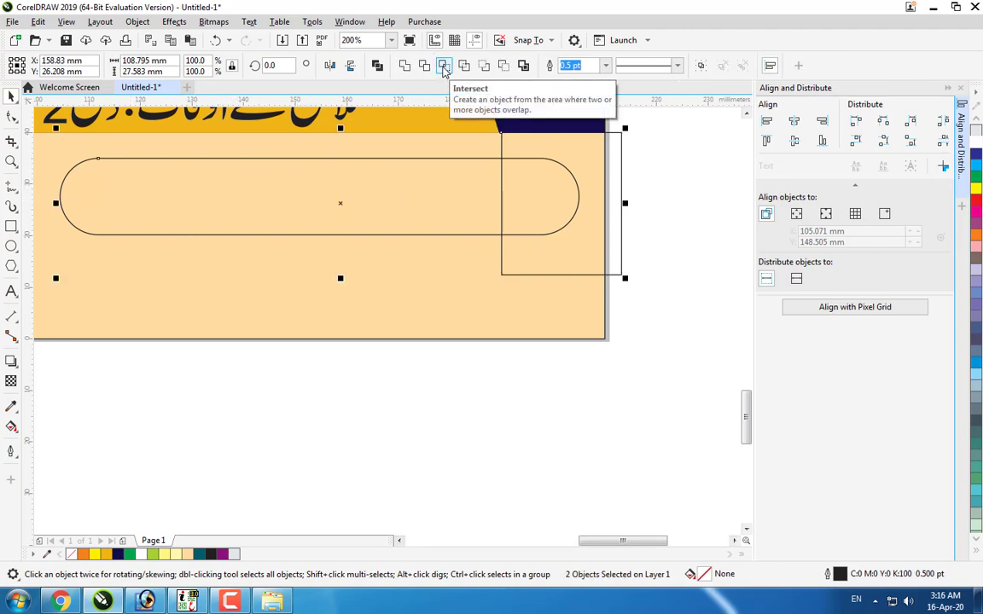
{"action": "left_click", "coordinate": [445, 70]}
{"action": "left_click", "coordinate": [631, 218]}
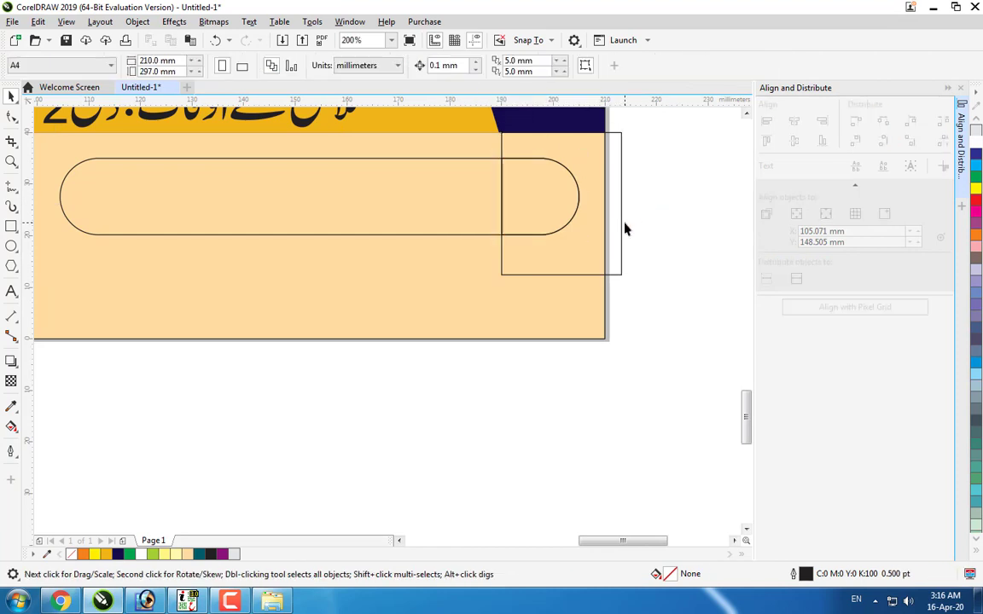
{"action": "left_click", "coordinate": [621, 242]}
{"action": "key", "text": "Delete"}
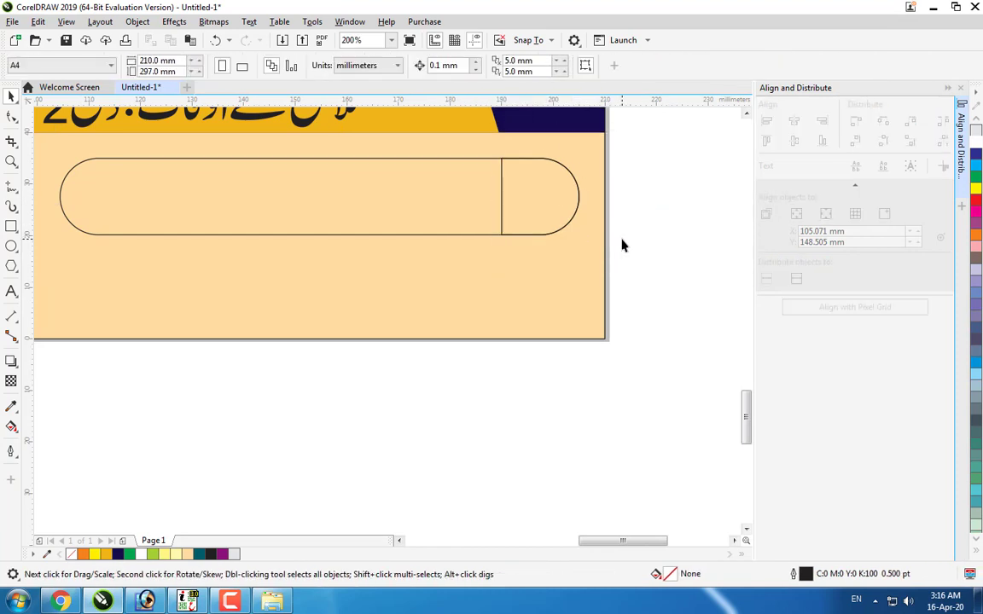
Step: Fill the intersected right end piece with Chartreuse and remove its outline
{"action": "left_click", "coordinate": [538, 193]}
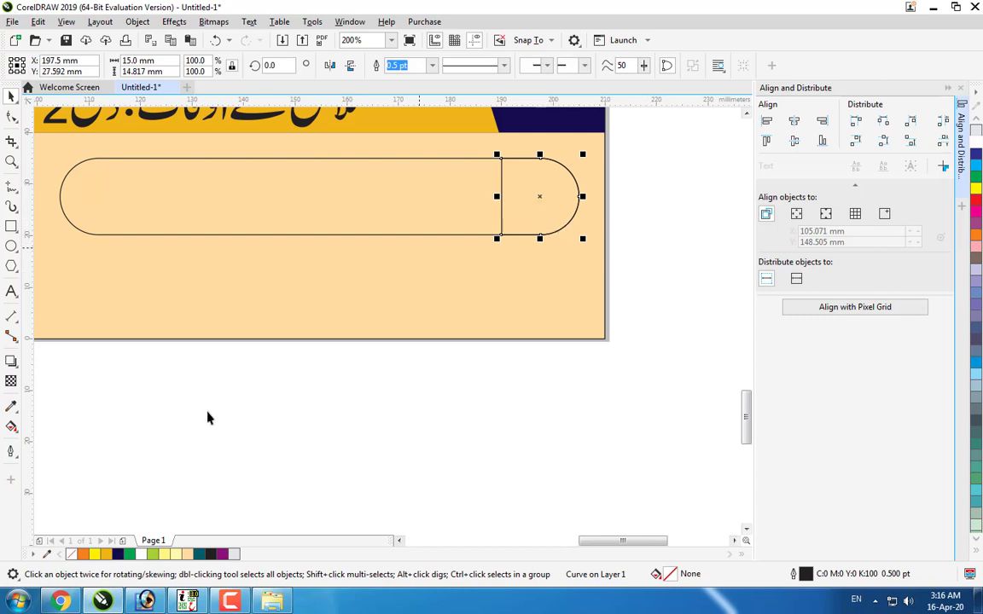
{"action": "left_click", "coordinate": [157, 554]}
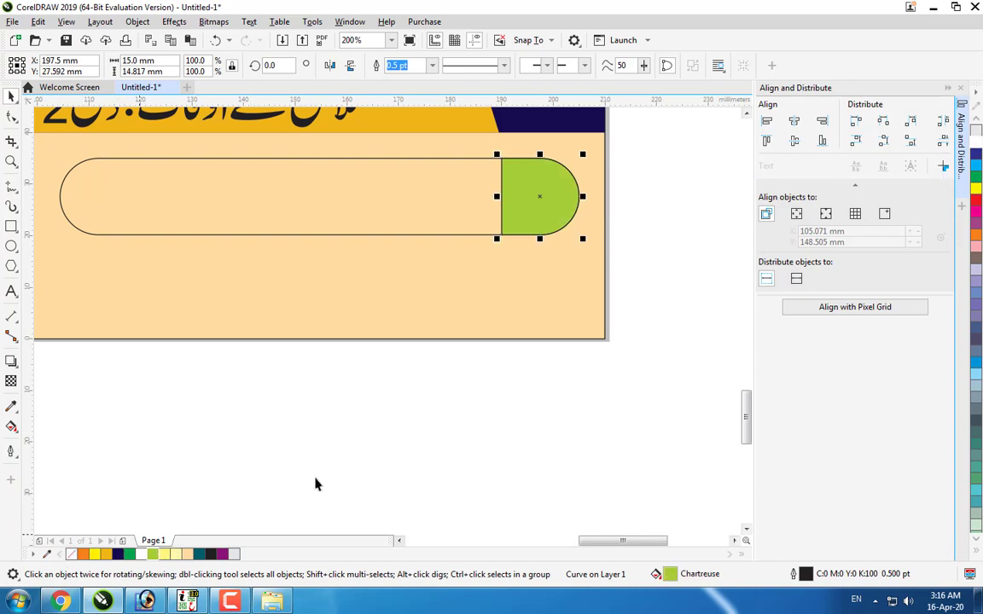
{"action": "left_click", "coordinate": [444, 452]}
Step: Duplicate the rounded box with its green end to the left half of the page in the same row
{"action": "scroll", "coordinate": [464, 426], "scroll_direction": "down", "scroll_amount": 2}
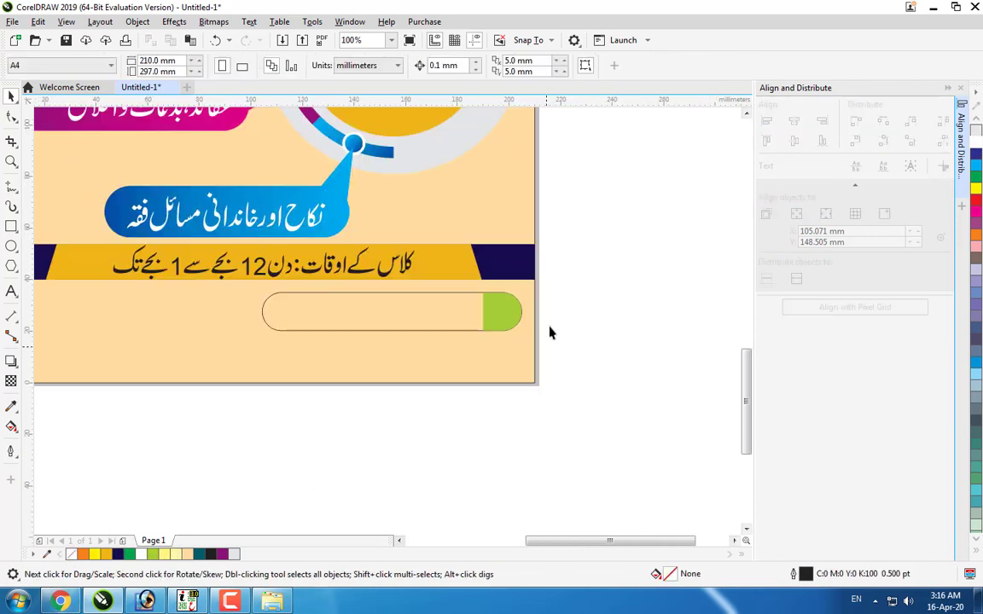
{"action": "left_click_drag", "start_coordinate": [571, 291], "coordinate": [219, 362]}
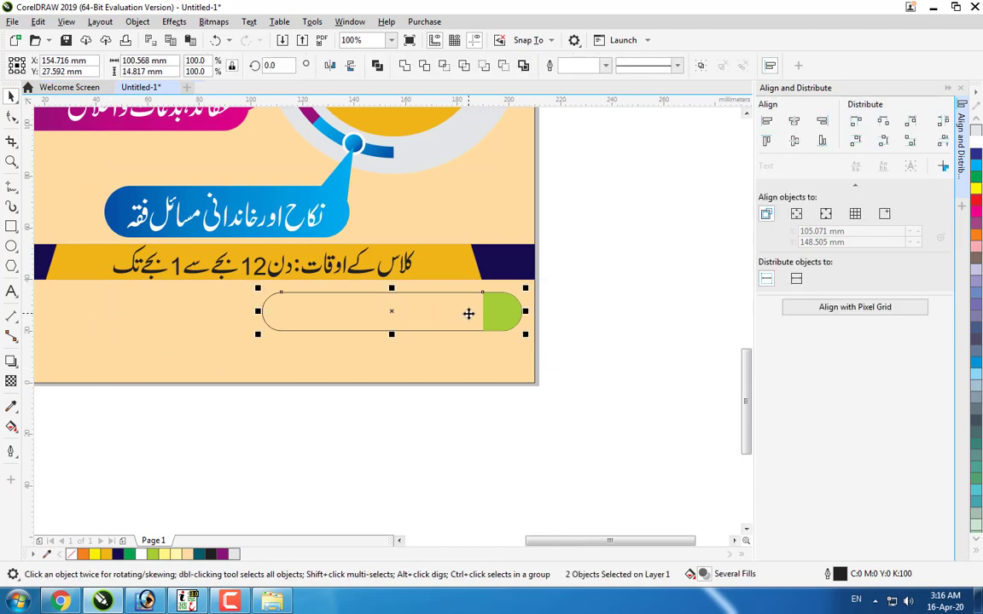
{"action": "left_click_drag", "start_coordinate": [468, 313], "coordinate": [430, 334]}
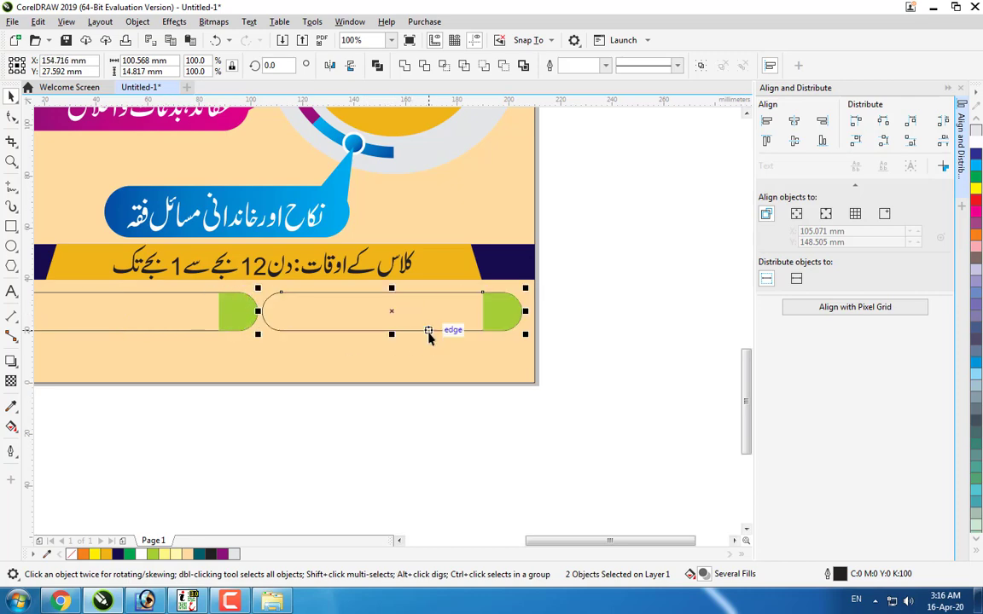
Step: Group both rounded boxes with their green ends and centre the group horizontally on the page background
{"action": "scroll", "coordinate": [509, 311], "scroll_direction": "down", "scroll_amount": 2}
{"action": "left_click_drag", "start_coordinate": [521, 310], "coordinate": [189, 352]}
{"action": "key", "text": "ctrl+g"}
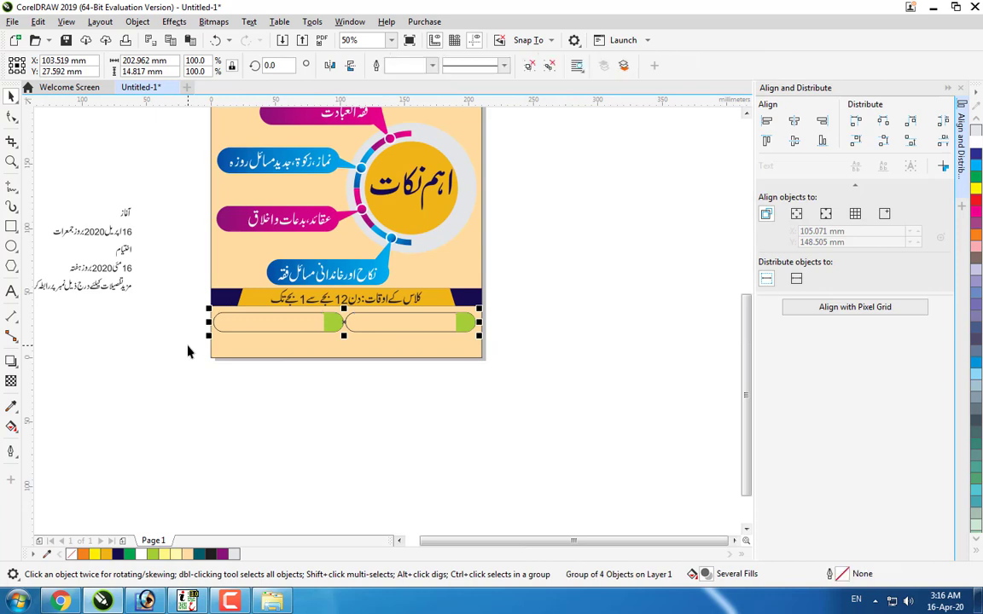
{"action": "left_click", "coordinate": [250, 353]}
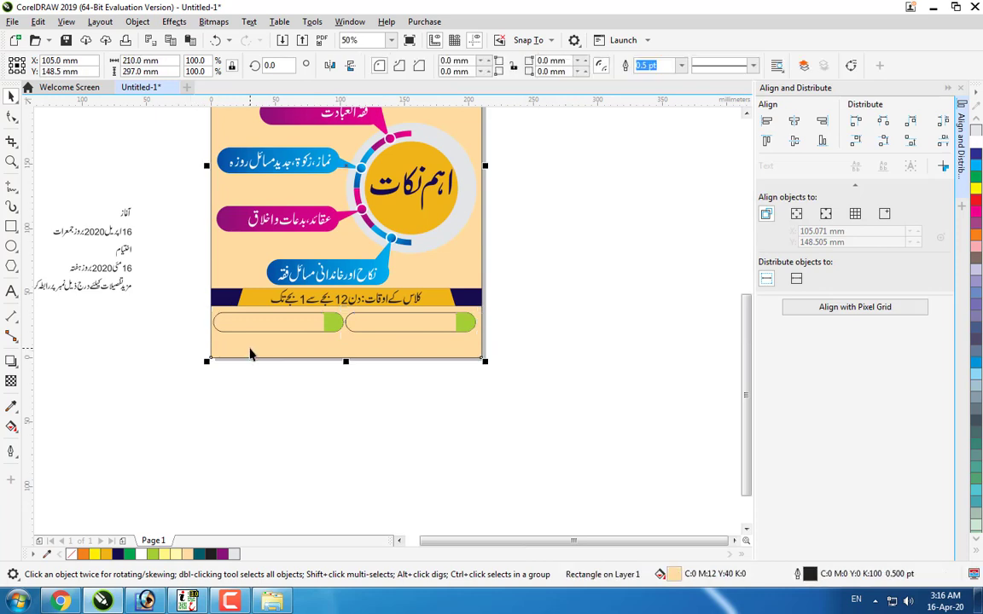
{"action": "left_click", "coordinate": [243, 424]}
{"action": "left_click", "coordinate": [229, 331]}
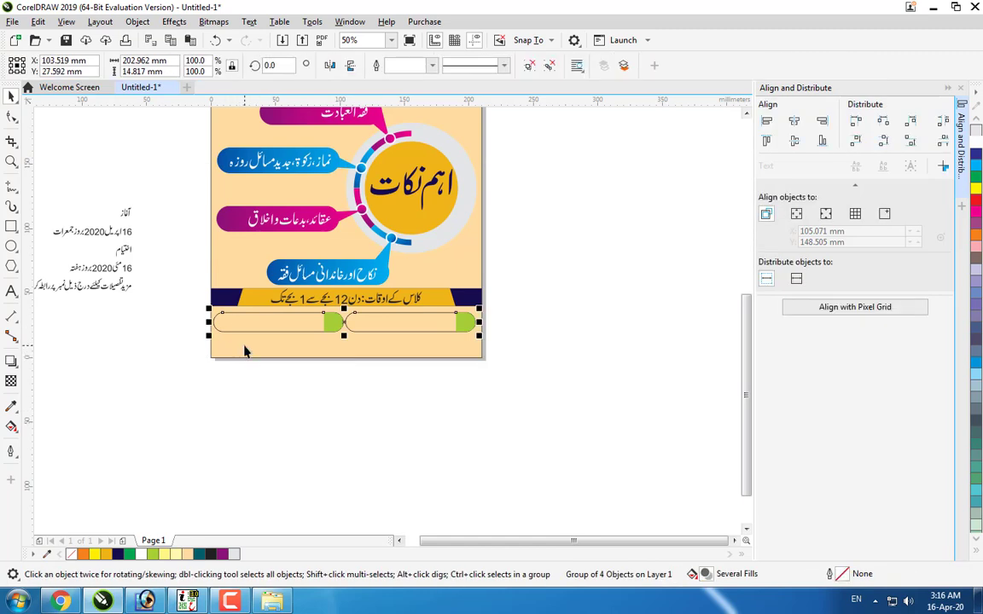
{"action": "left_click", "coordinate": [249, 346], "text": "shift"}
{"action": "key", "text": "c"}
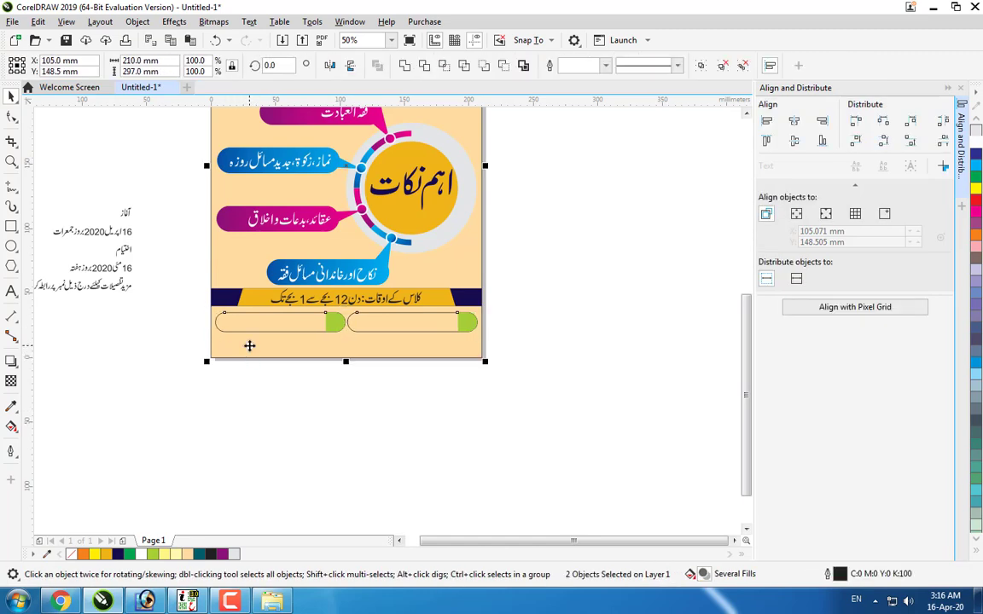
{"action": "key", "text": "Escape"}
Step: Move the آغاز and 16 اپریل 2020 بروز جمعرات text lines beside the page's lower right edge
{"action": "key", "text": "F4"}
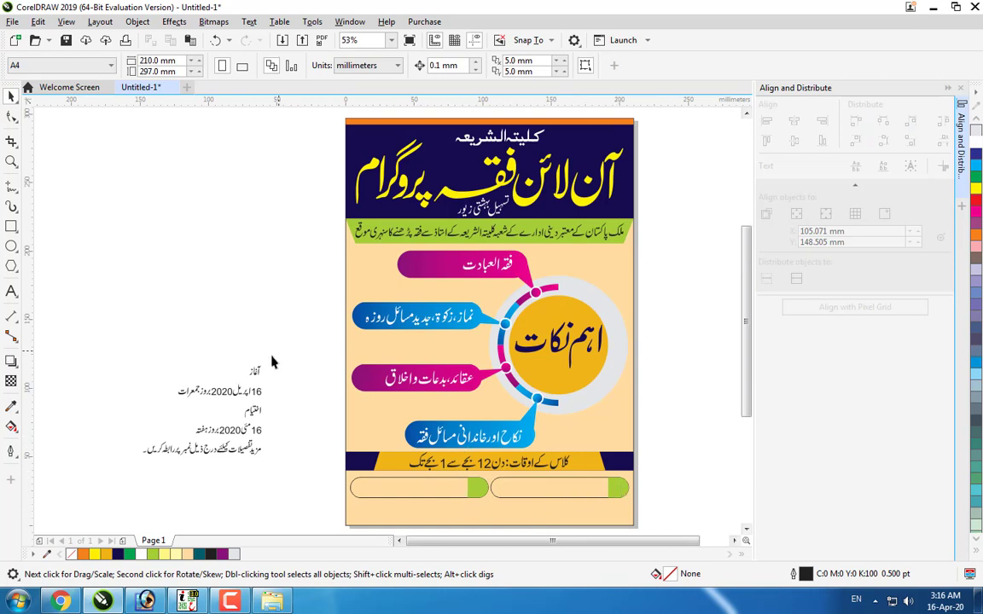
{"action": "left_click_drag", "start_coordinate": [272, 357], "coordinate": [239, 383]}
{"action": "left_click_drag", "start_coordinate": [294, 341], "coordinate": [167, 409]}
{"action": "left_click_drag", "start_coordinate": [230, 394], "coordinate": [645, 500]}
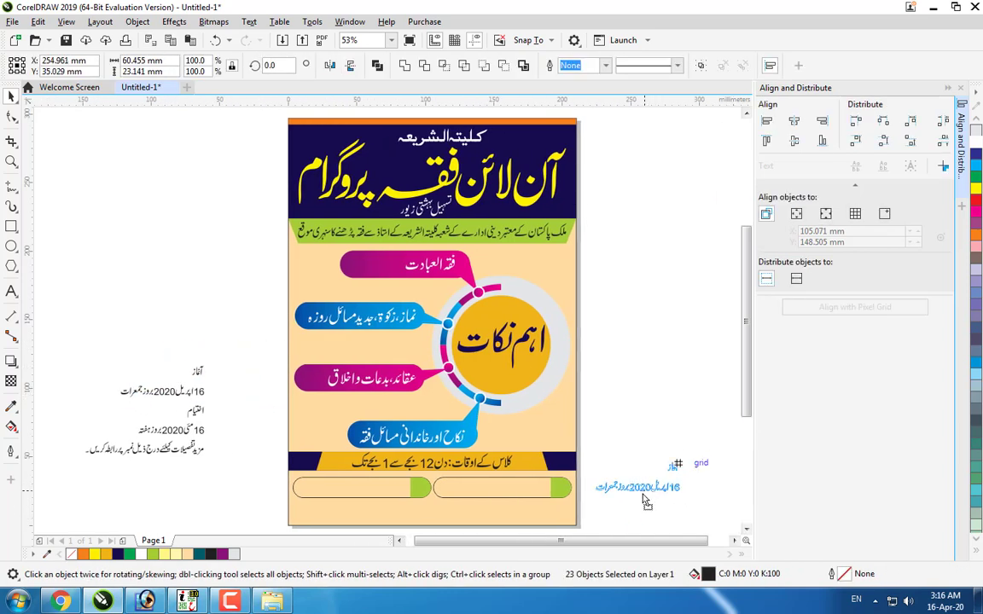
Step: Ungroup all objects in the pair of rounded boxes
{"action": "scroll", "coordinate": [645, 500], "scroll_direction": "up", "scroll_amount": 2}
{"action": "left_click_drag", "start_coordinate": [662, 418], "coordinate": [742, 467]}
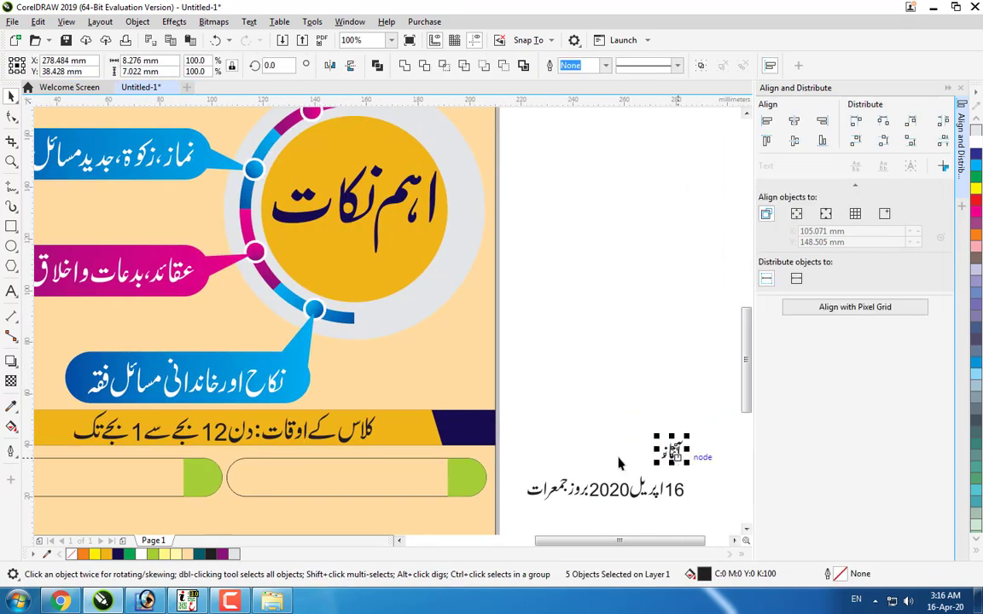
{"action": "right_click", "coordinate": [461, 477]}
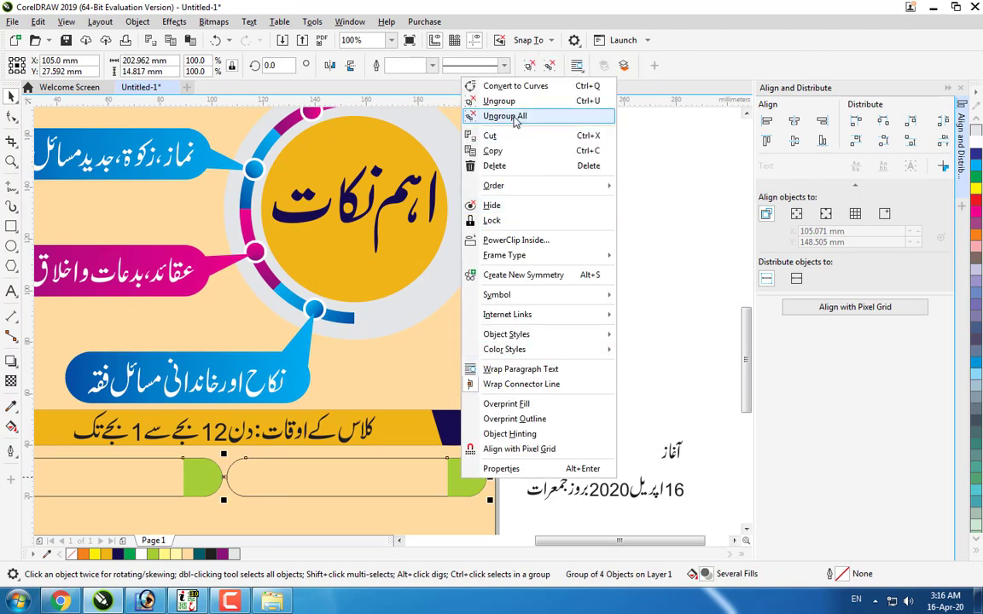
{"action": "left_click", "coordinate": [506, 116]}
{"action": "key", "text": "Escape"}
Step: Group the آغاز letters and centre them horizontally and vertically on the right box's green end
{"action": "left_click_drag", "start_coordinate": [710, 475], "coordinate": [698, 483]}
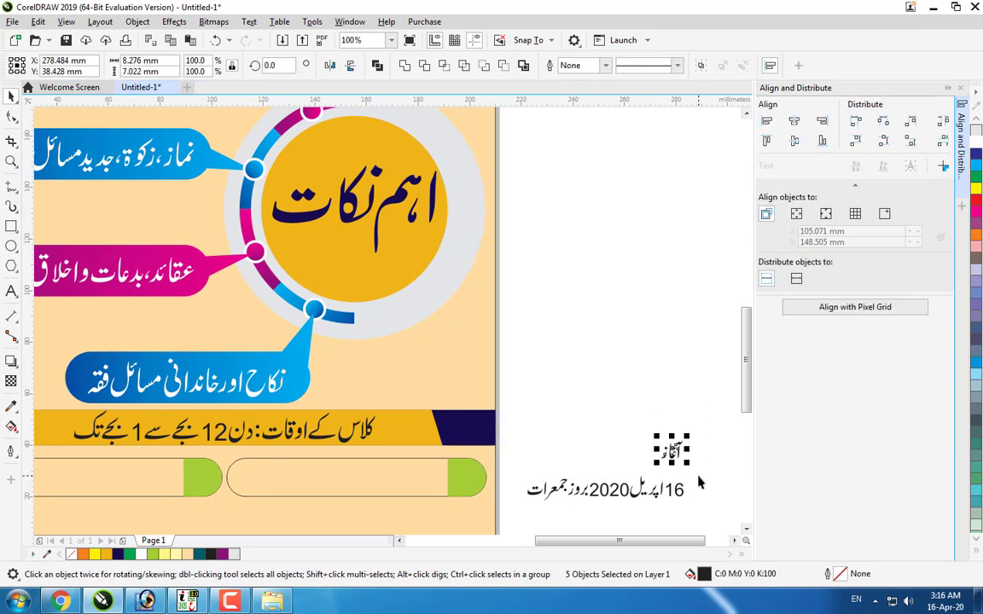
{"action": "key", "text": "ctrl+g"}
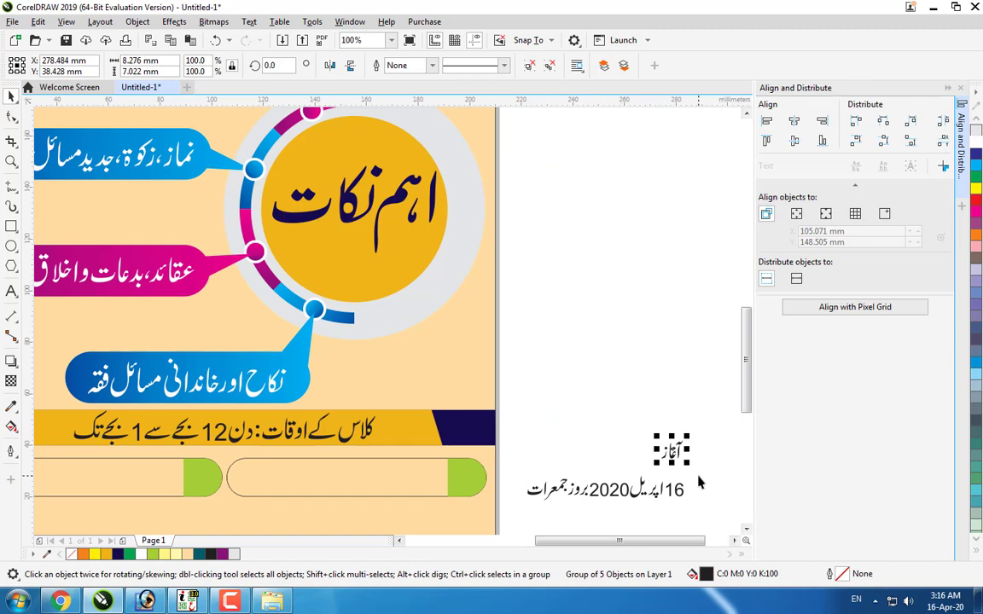
{"action": "left_click", "coordinate": [471, 483], "text": "shift"}
{"action": "key", "text": "c"}
{"action": "key", "text": "e"}
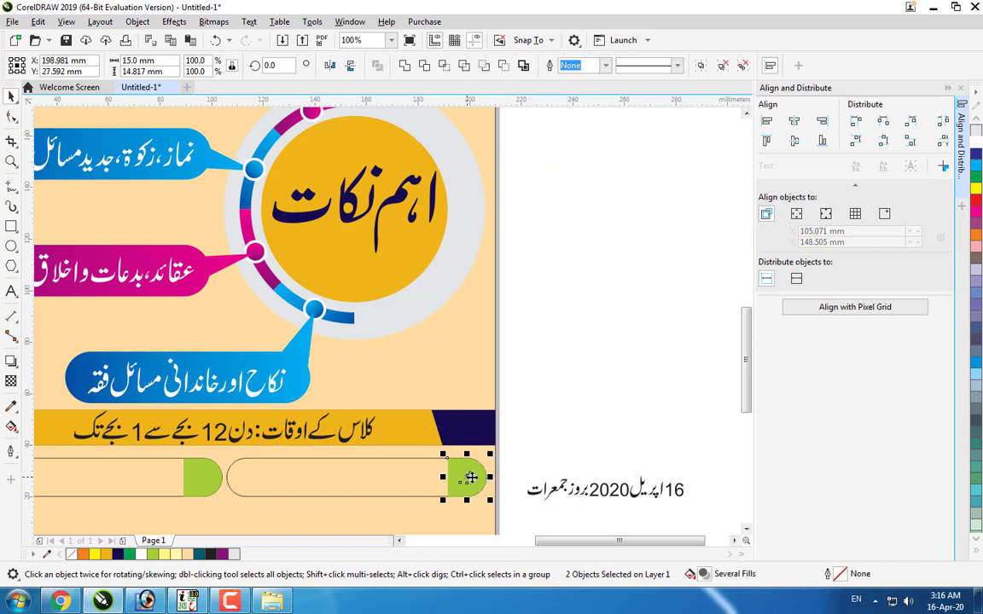
{"action": "left_click", "coordinate": [544, 468]}
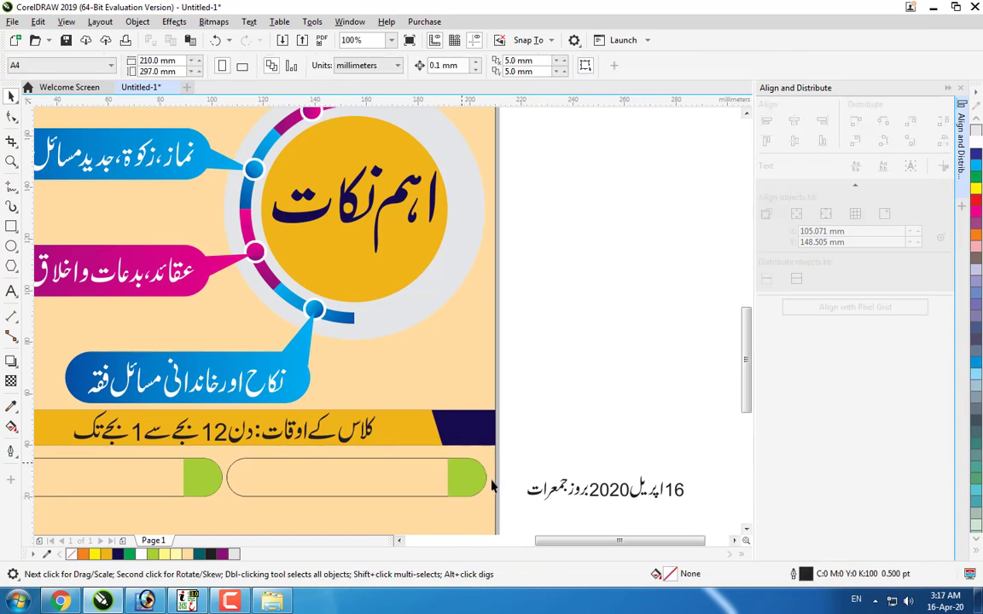
Step: Bring the آغاز label in front of the green end using Wireframe view, and return to Enhanced view
{"action": "left_click", "coordinate": [66, 21]}
{"action": "left_click", "coordinate": [90, 38]}
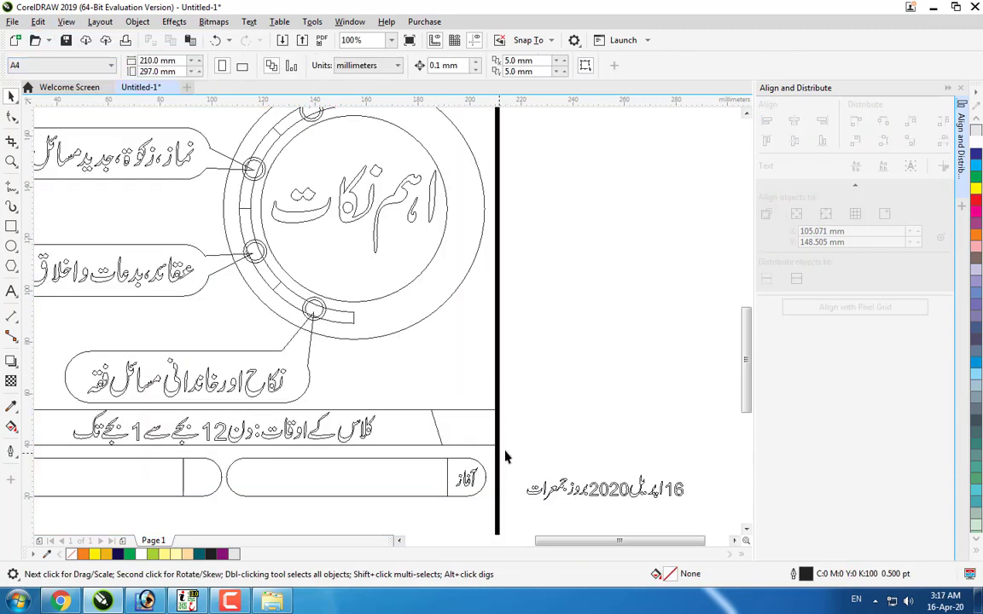
{"action": "left_click", "coordinate": [469, 480]}
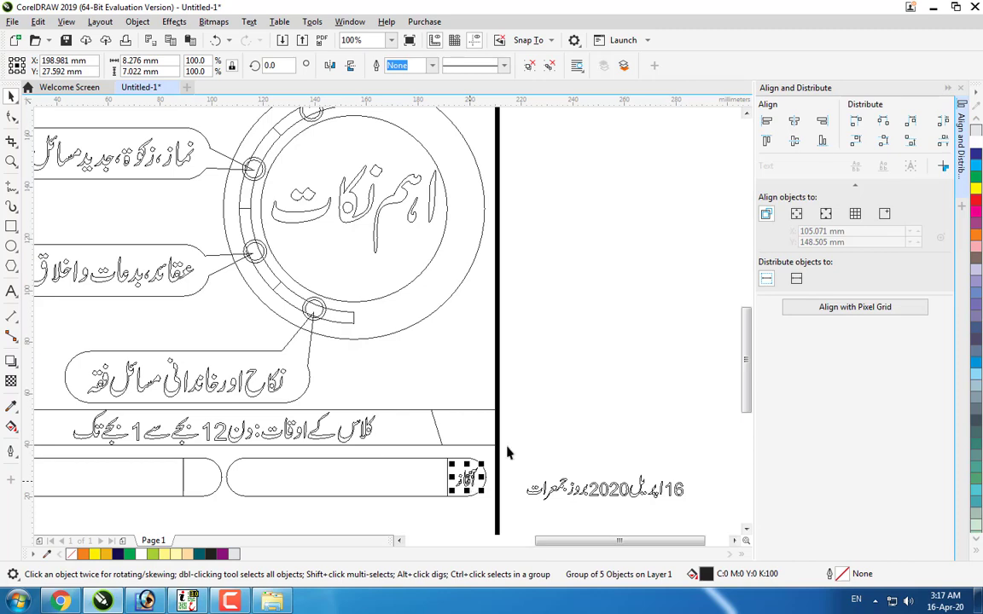
{"action": "left_click", "coordinate": [484, 317]}
{"action": "left_click", "coordinate": [66, 21]}
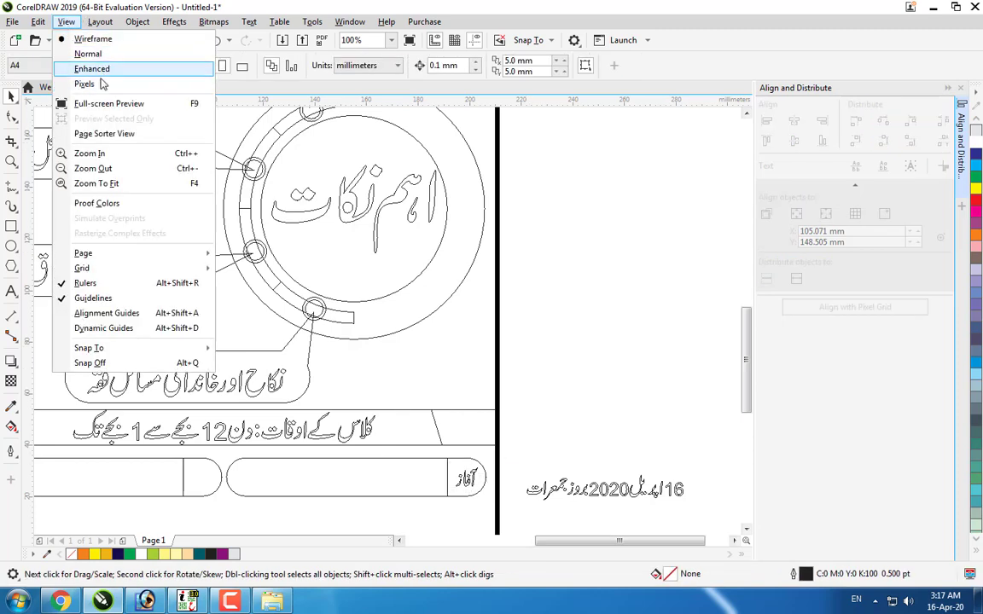
{"action": "left_click", "coordinate": [92, 70]}
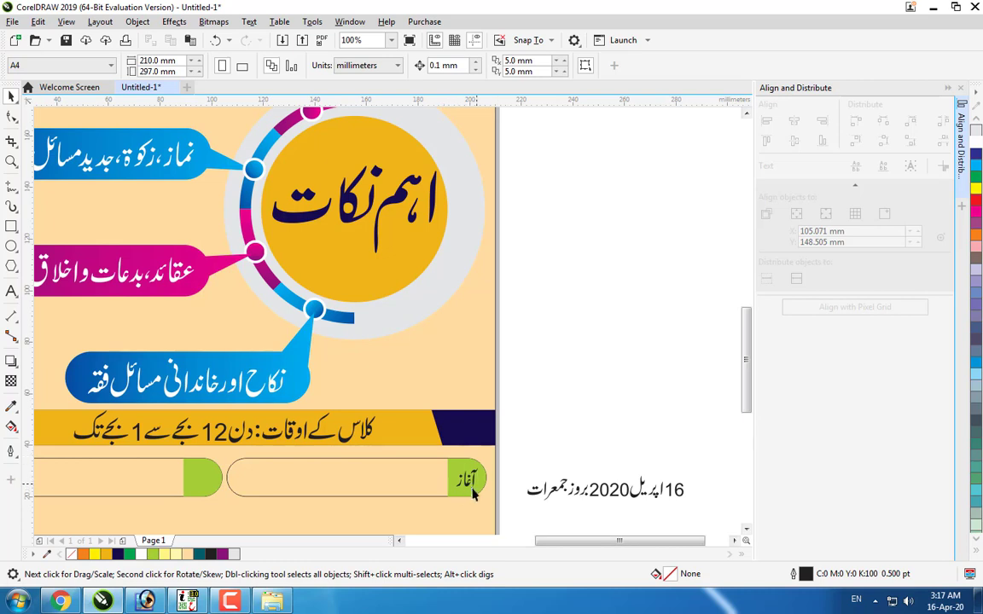
Step: Set the outline width of the rounded box with the آغاز label to 1 pt
{"action": "scroll", "coordinate": [701, 452], "scroll_direction": "down", "scroll_amount": 3}
{"action": "left_click", "coordinate": [391, 224]}
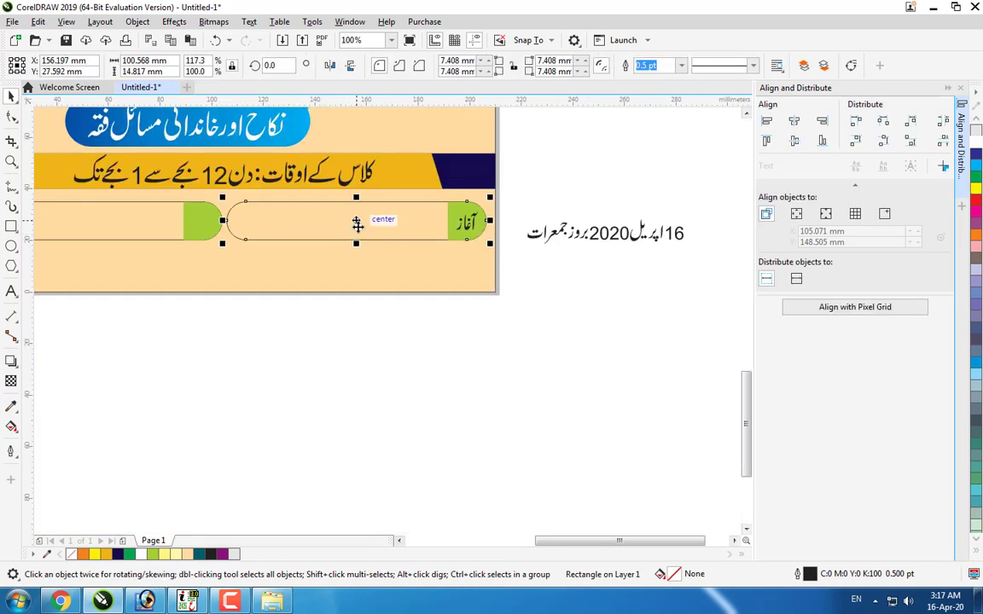
{"action": "key", "text": "F12"}
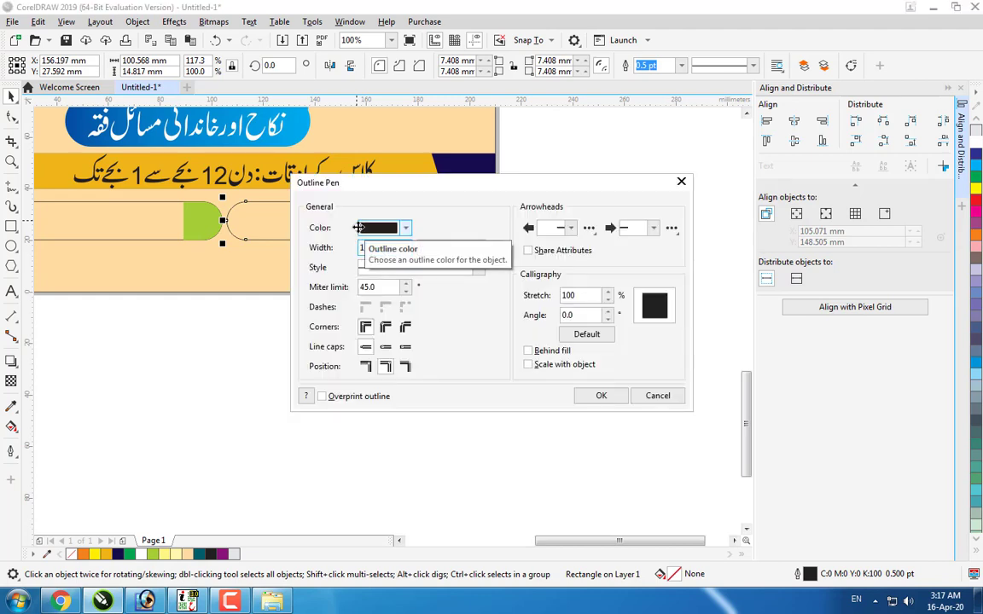
{"action": "type", "text": "1"}
{"action": "key", "text": "Return"}
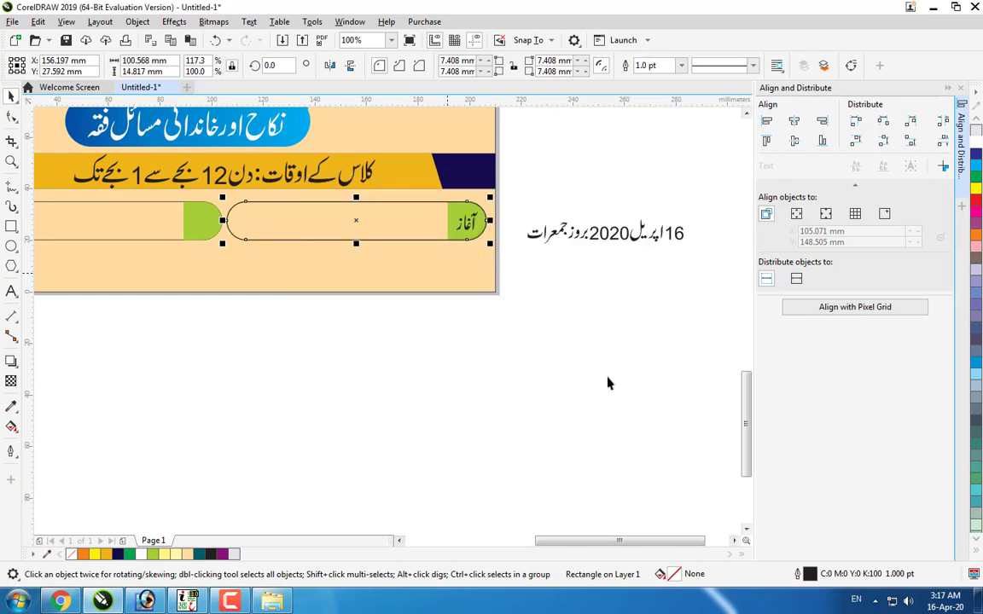
Step: Group the 16 اپریل 2020 بروز جمعرات letters and place them inside the right rounded box beside the آغاز label
{"action": "left_click", "coordinate": [609, 383]}
{"action": "left_click_drag", "start_coordinate": [729, 193], "coordinate": [521, 260]}
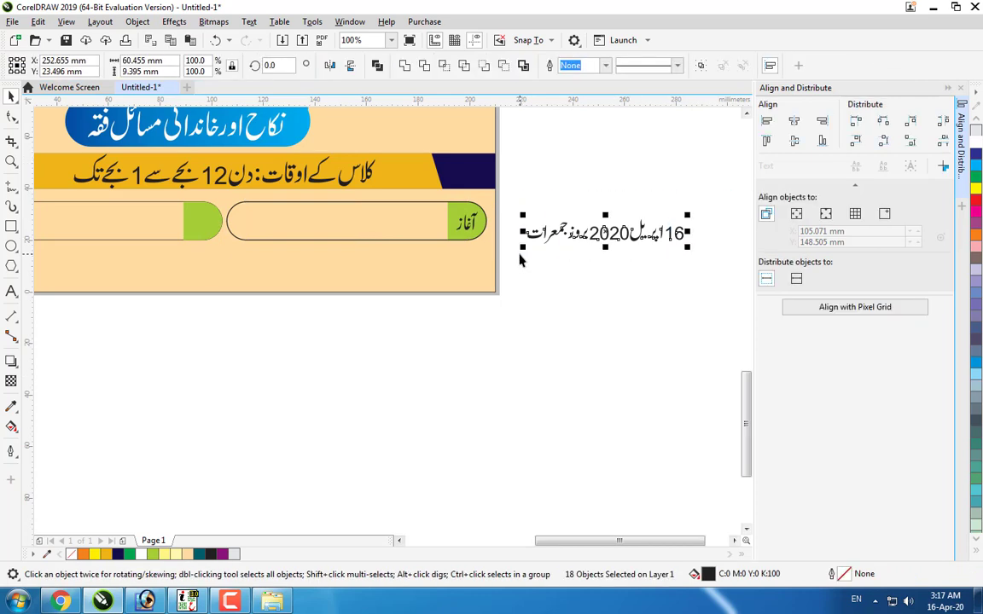
{"action": "key", "text": "ctrl+g"}
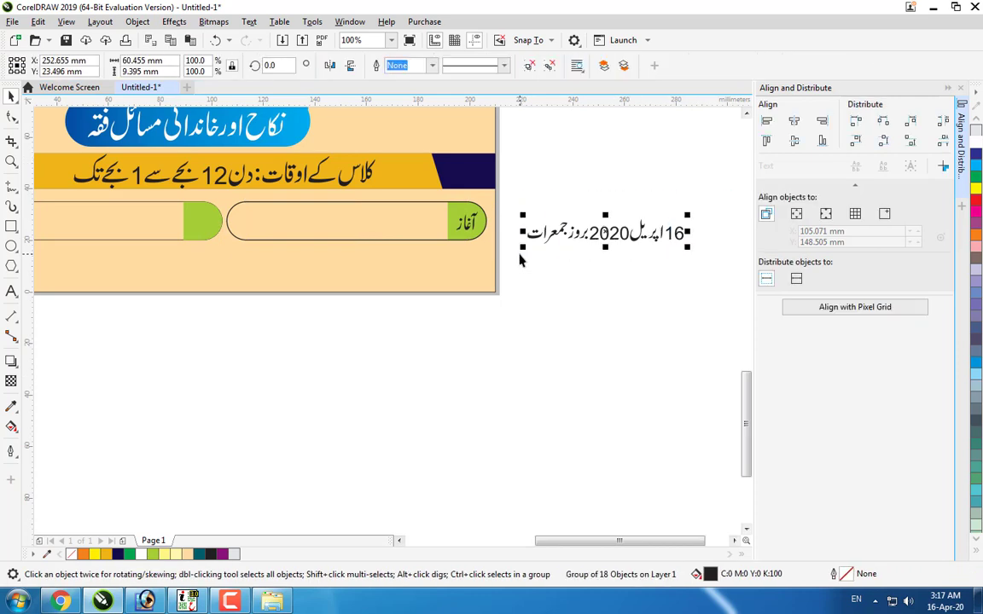
{"action": "left_click_drag", "start_coordinate": [527, 226], "coordinate": [417, 228]}
{"action": "left_click", "coordinate": [554, 212]}
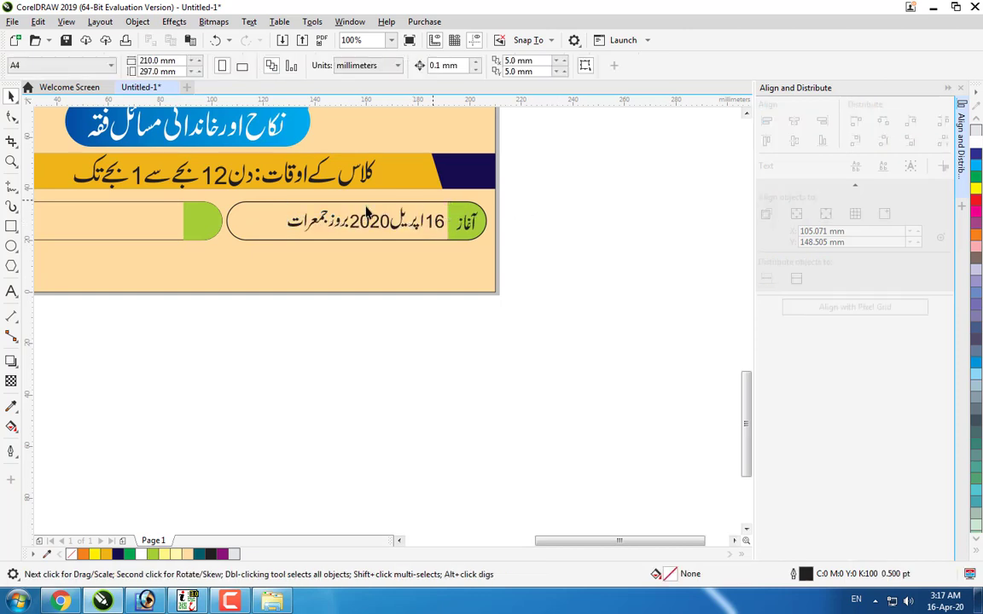
Step: Set the outline width of the empty left rounded box to 1 pt
{"action": "scroll", "coordinate": [480, 229], "scroll_direction": "down", "scroll_amount": 2}
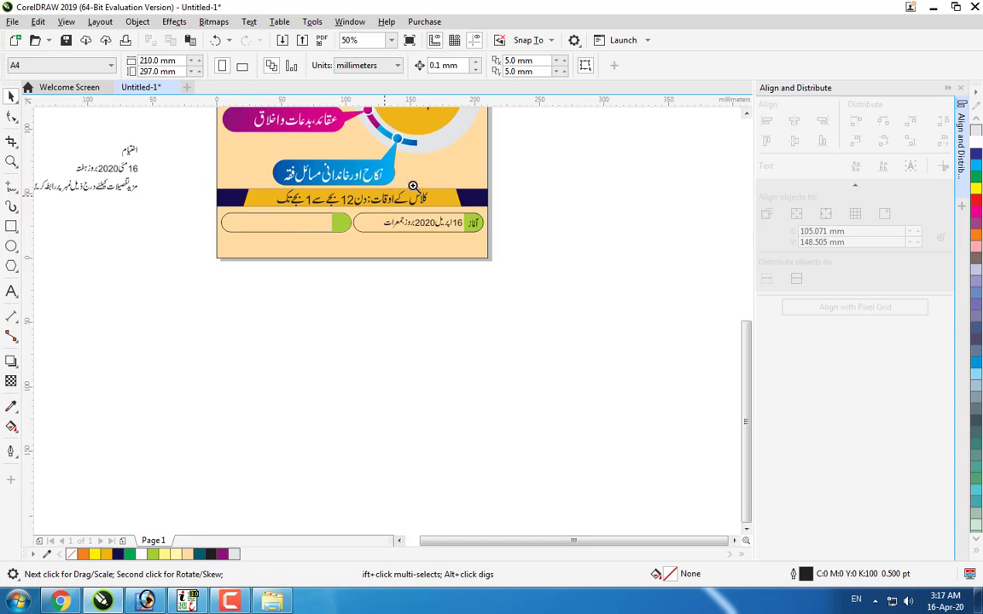
{"action": "scroll", "coordinate": [290, 256], "scroll_direction": "up", "scroll_amount": 3}
{"action": "left_click", "coordinate": [339, 320]}
{"action": "key", "text": "F12"}
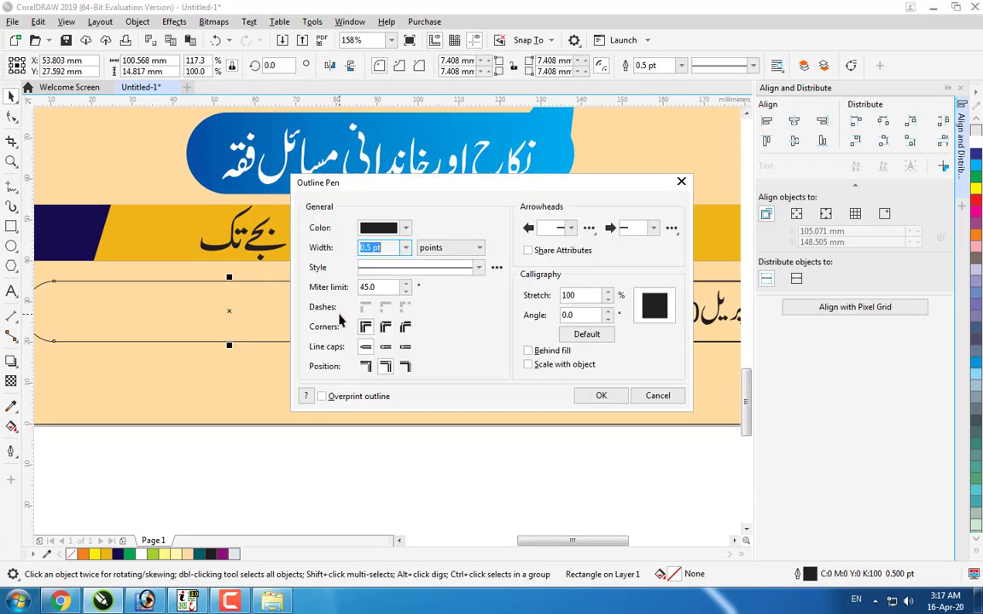
{"action": "type", "text": "12"}
{"action": "key", "text": "Return"}
{"action": "key", "text": "F12"}
{"action": "type", "text": "1"}
{"action": "key", "text": "Return"}
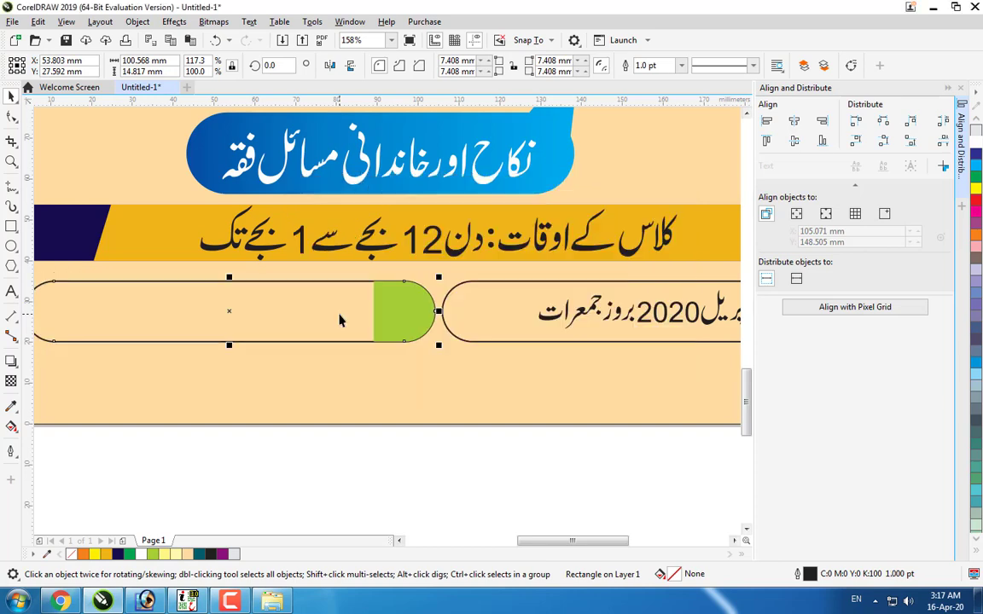
Step: Place the grouped اختیام label on the left rounded box's green end
{"action": "scroll", "coordinate": [424, 354], "scroll_direction": "down", "scroll_amount": 5}
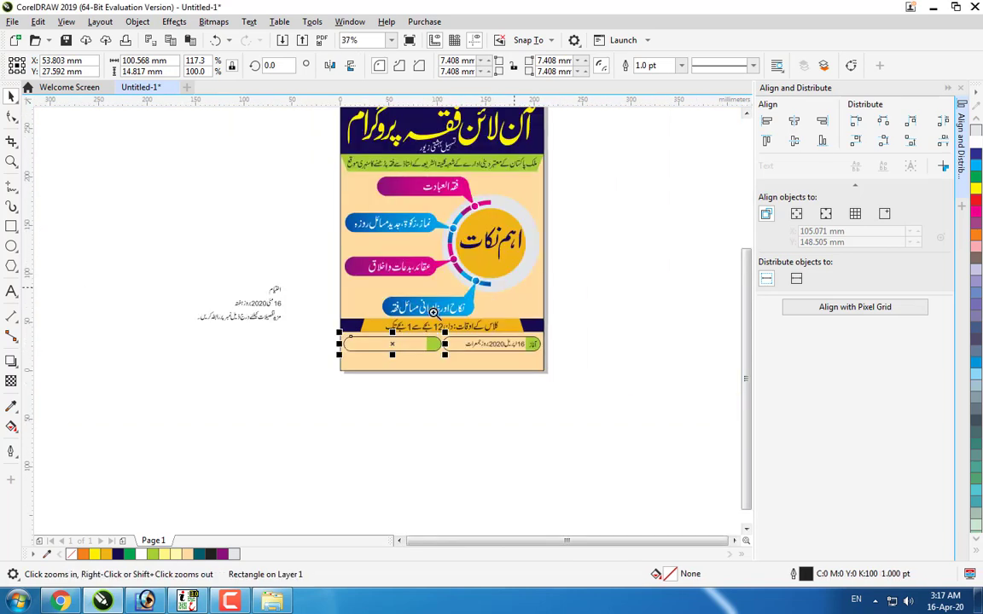
{"action": "scroll", "coordinate": [218, 370], "scroll_direction": "up", "scroll_amount": 2}
{"action": "left_click_drag", "start_coordinate": [275, 194], "coordinate": [601, 322]}
{"action": "scroll", "coordinate": [601, 322], "scroll_direction": "up", "scroll_amount": 4}
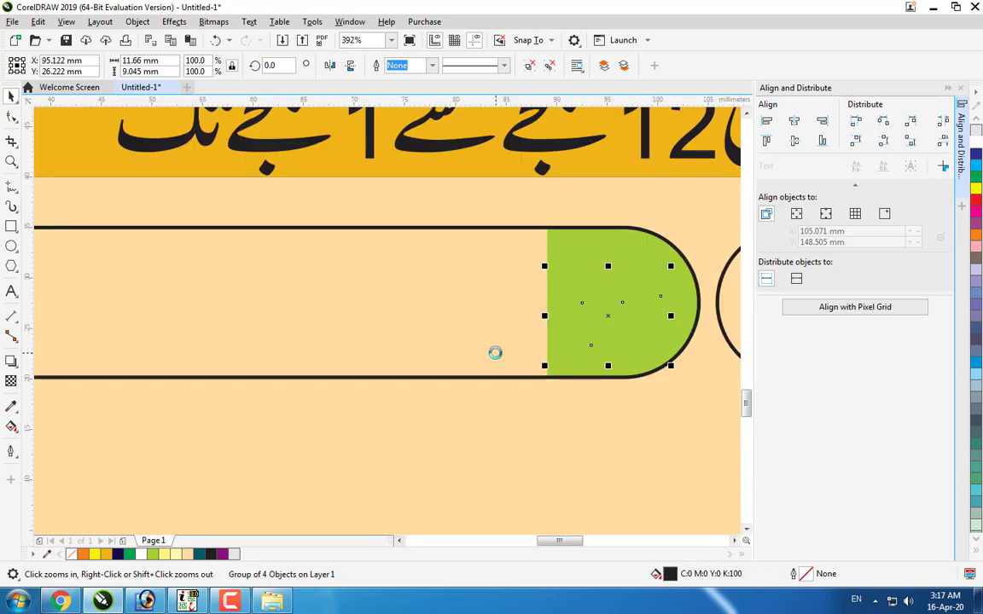
{"action": "left_click_drag", "start_coordinate": [622, 304], "coordinate": [631, 304]}
{"action": "key", "text": "Escape"}
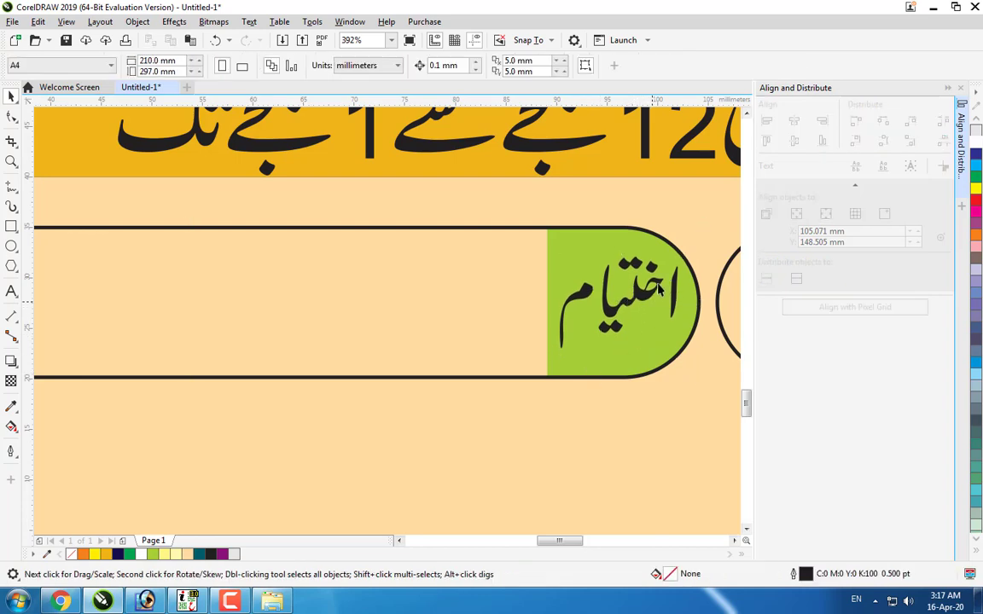
Step: Centre the grouped 16 مئی 2020 بروز ہفتہ line horizontally and vertically in the left rounded box
{"action": "key", "text": "F3"}
{"action": "key", "text": "F2"}
{"action": "left_click", "coordinate": [181, 220]}
{"action": "left_click_drag", "start_coordinate": [285, 202], "coordinate": [544, 269]}
{"action": "scroll", "coordinate": [447, 249], "scroll_direction": "down", "scroll_amount": 5}
{"action": "left_click_drag", "start_coordinate": [447, 249], "coordinate": [625, 296]}
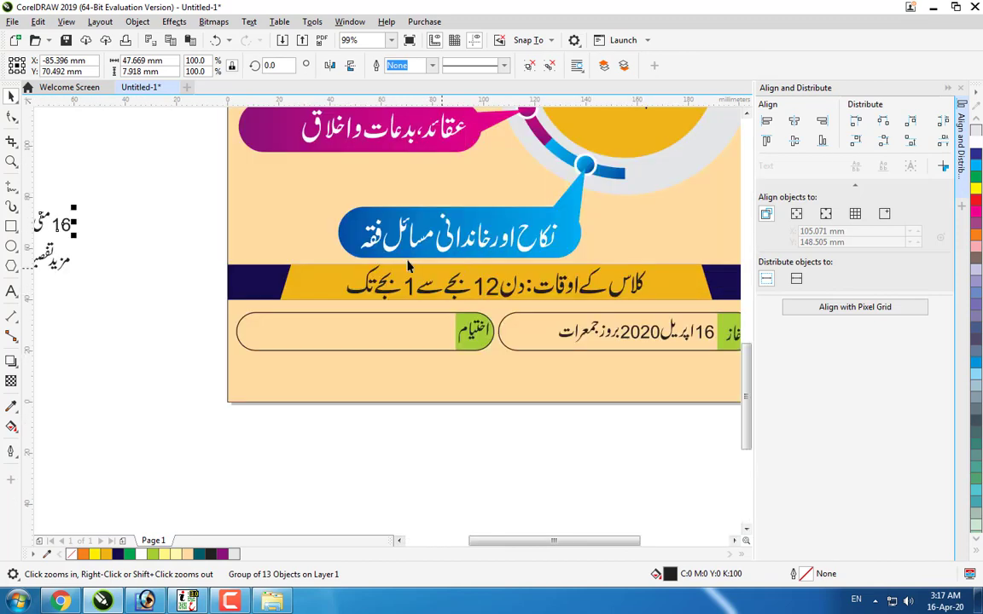
{"action": "left_click", "coordinate": [384, 332], "text": "shift"}
{"action": "key", "text": "c"}
{"action": "key", "text": "e"}
{"action": "key", "text": "Escape"}
Step: Shift the 16 مئی 2020 بروز ہفتہ line horizontally so it sits right beside the اختیام label
{"action": "key", "text": "F2"}
{"action": "left_click_drag", "start_coordinate": [265, 271], "coordinate": [607, 376]}
{"action": "left_click", "coordinate": [540, 388]}
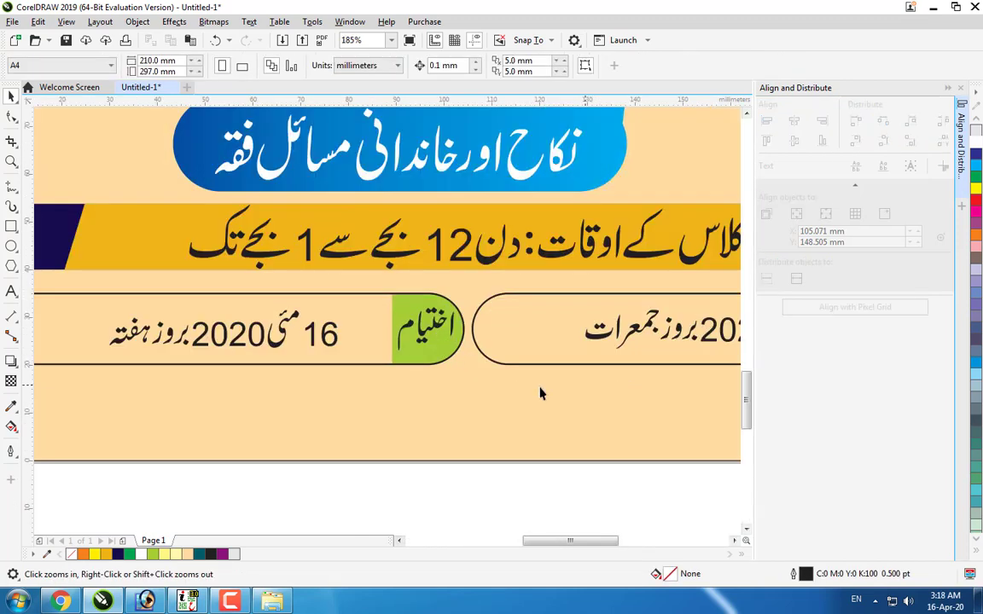
{"action": "left_click_drag", "start_coordinate": [330, 350], "coordinate": [373, 348]}
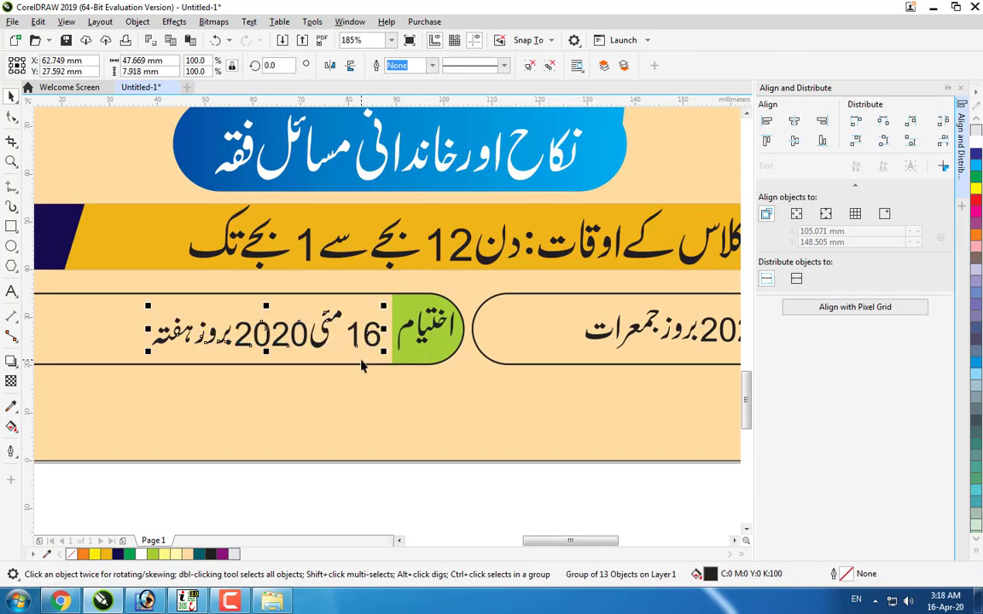
{"action": "key", "text": "Escape"}
Step: Enlarge the 16 اپریل date line to about 80 mm wide inside its box, and repeat the same scaling on the 16 مئی date line
{"action": "scroll", "coordinate": [510, 301], "scroll_direction": "down", "scroll_amount": 1}
{"action": "key", "text": "F2"}
{"action": "left_click_drag", "start_coordinate": [211, 252], "coordinate": [797, 427]}
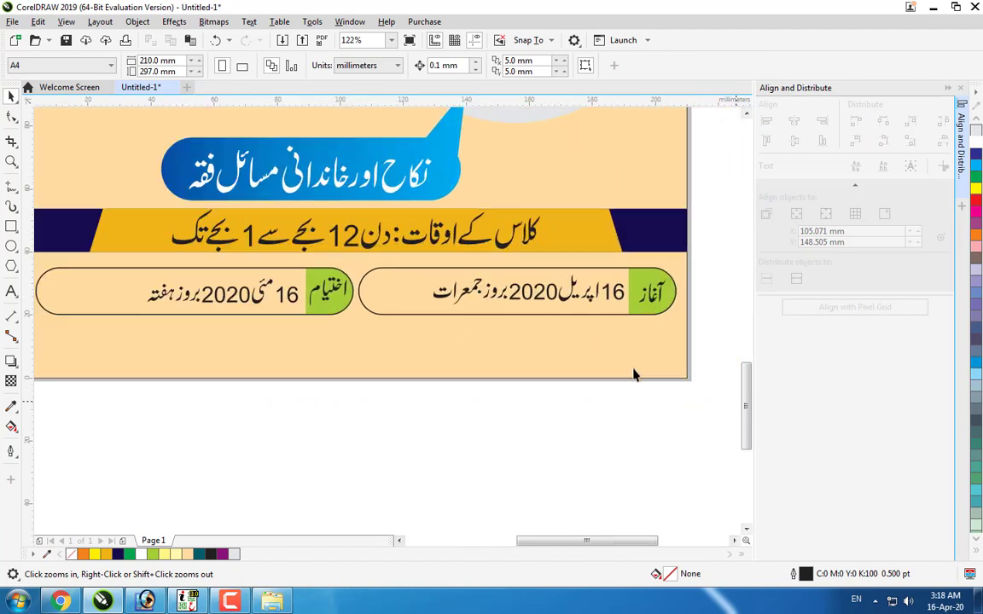
{"action": "key", "text": "space"}
{"action": "left_click", "coordinate": [570, 297]}
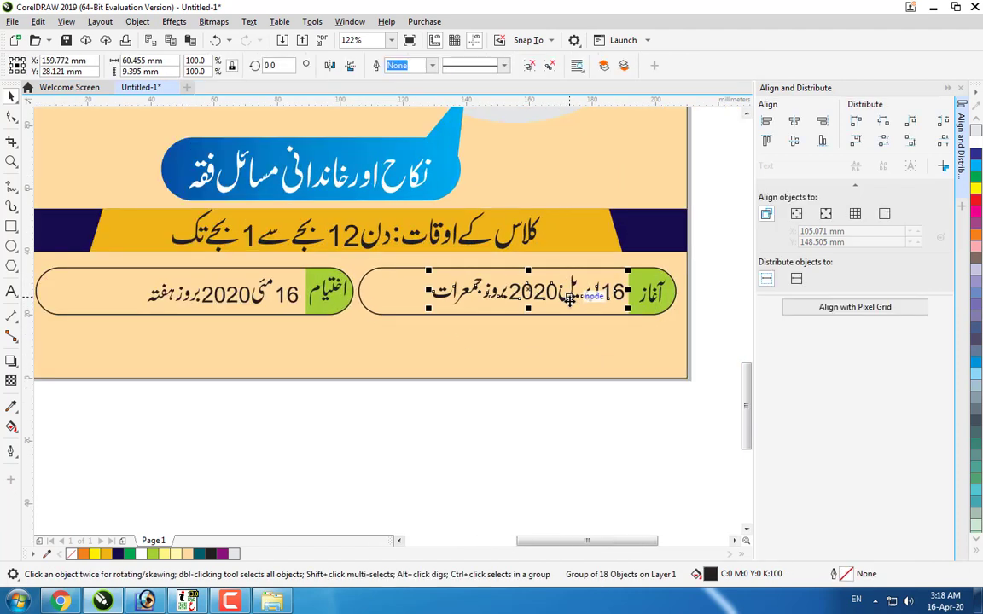
{"action": "left_click_drag", "start_coordinate": [430, 311], "coordinate": [366, 318]}
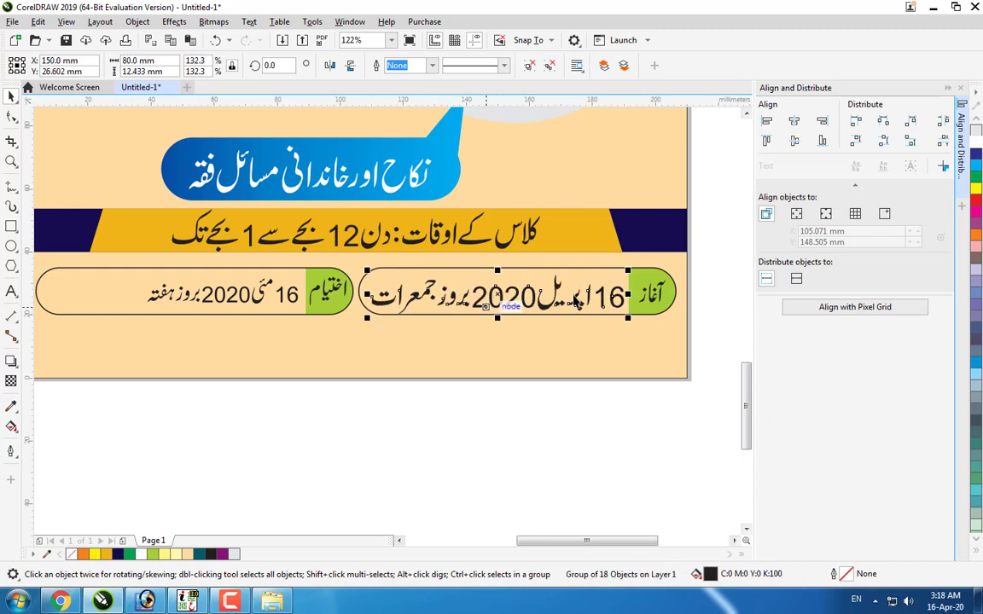
{"action": "left_click", "coordinate": [233, 309]}
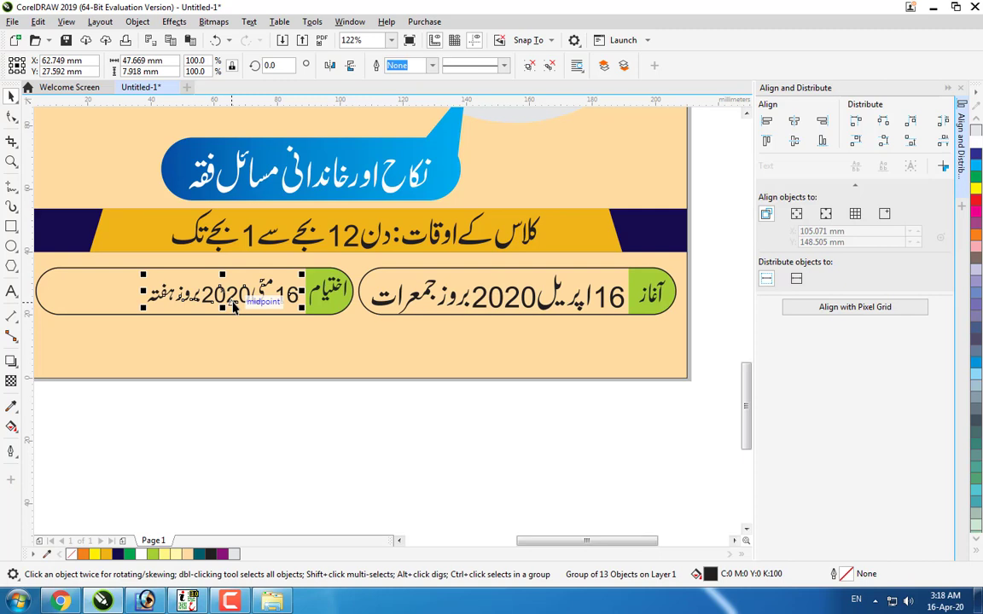
{"action": "key", "text": "ctrl+r"}
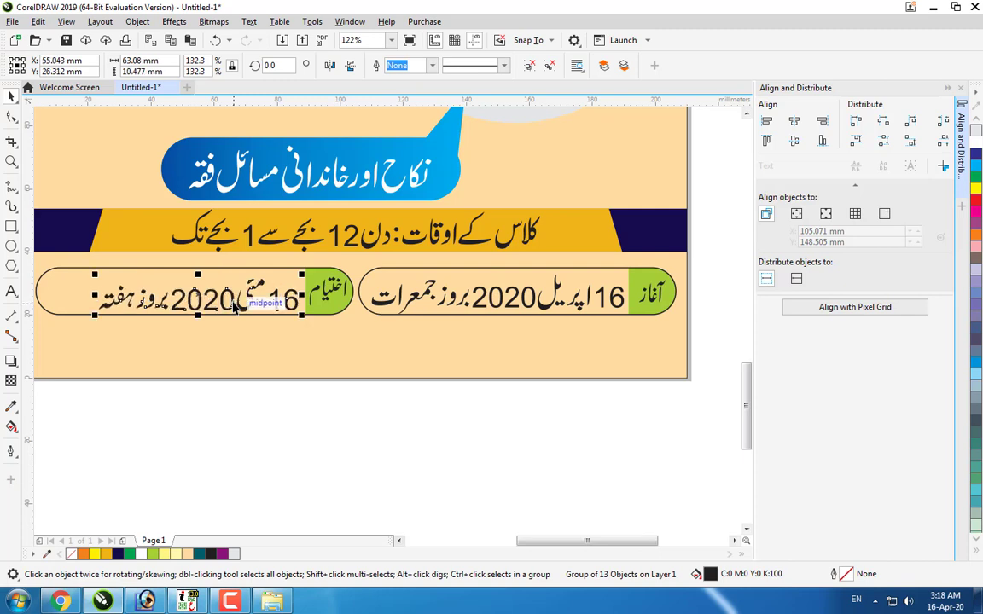